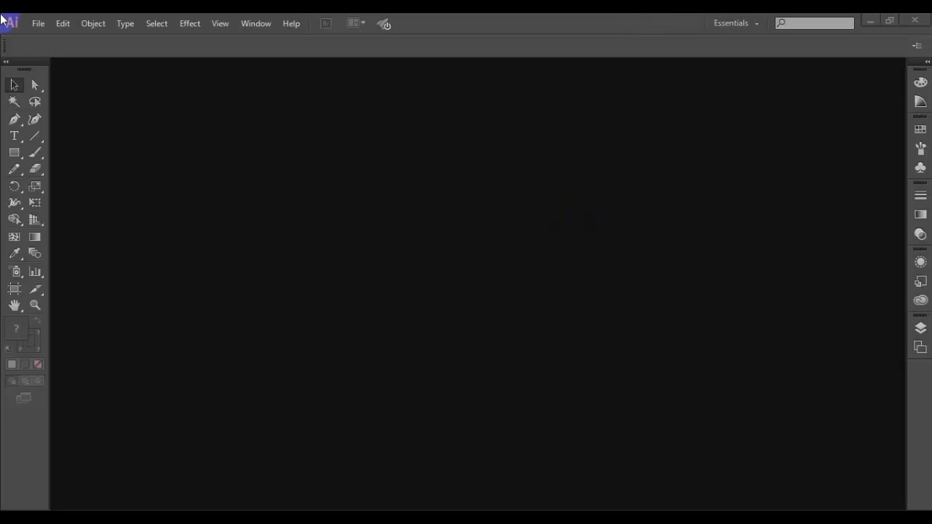
# - Create a new print document at Letter size, 612 by 792 pt, with one artboard
pyautogui.click(38, 24)
pyautogui.click(56, 43)
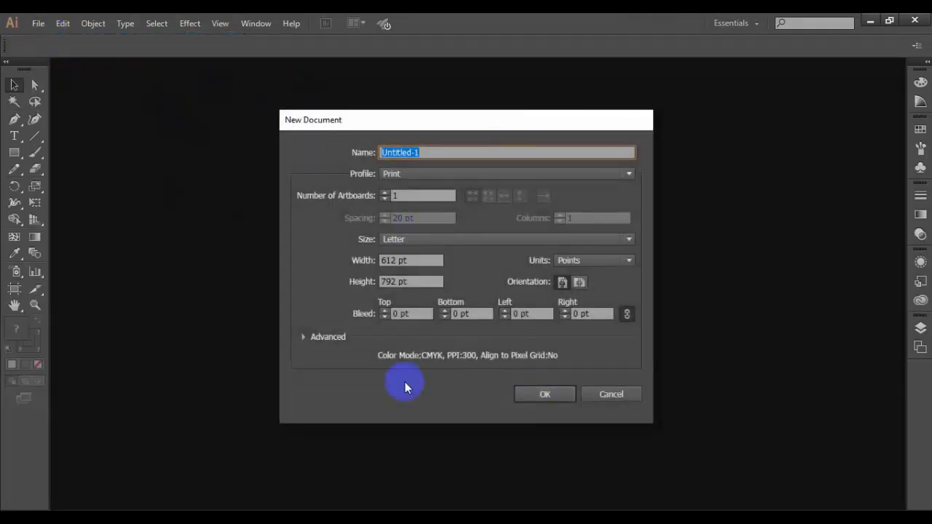
pyautogui.click(560, 395)
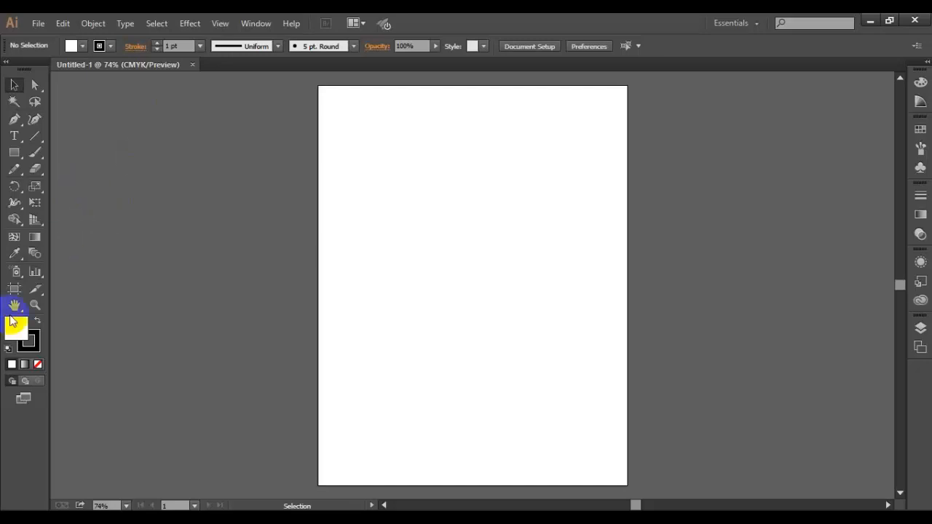
# - Duplicate the artboard to the right of the original, leaving a gap between the two pages
pyautogui.click(13, 289)
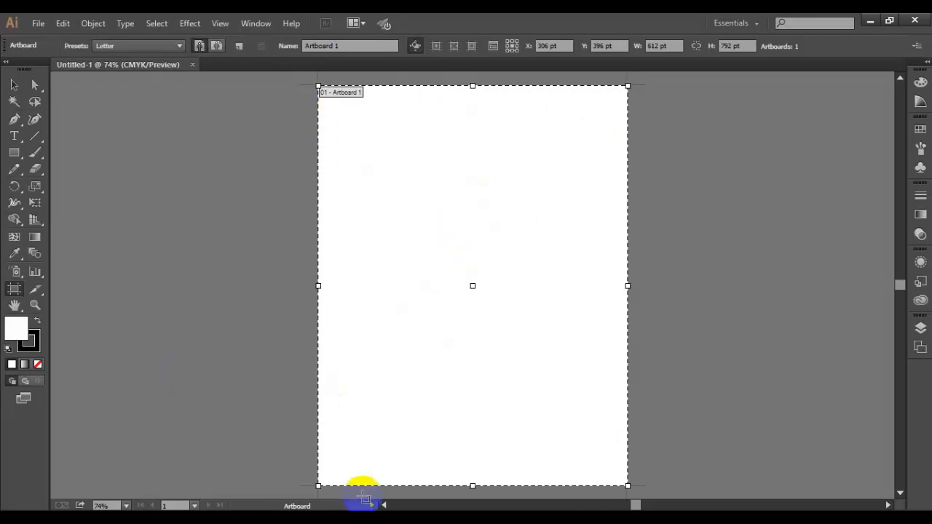
pyautogui.scroll(-1, 348, 305)
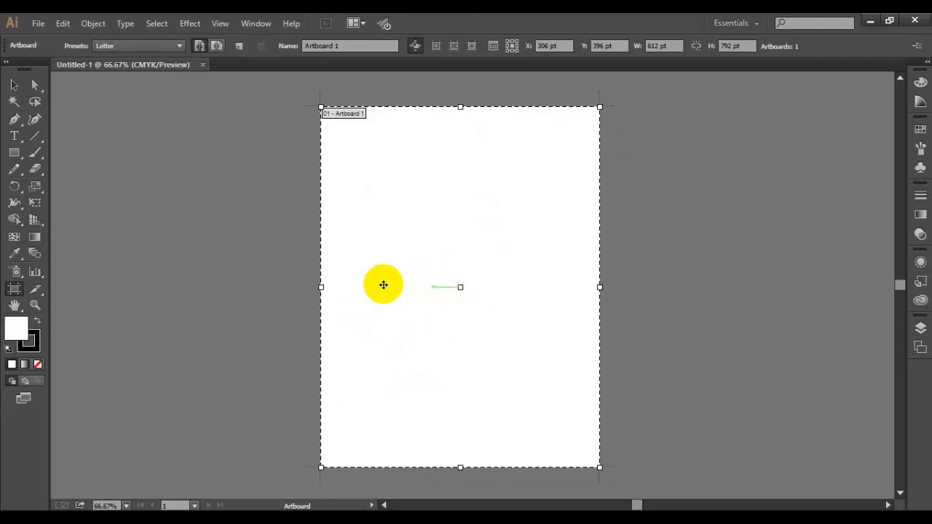
pyautogui.moveTo(479, 282); pyautogui.dragTo(766, 281)
pyautogui.click(11, 86)
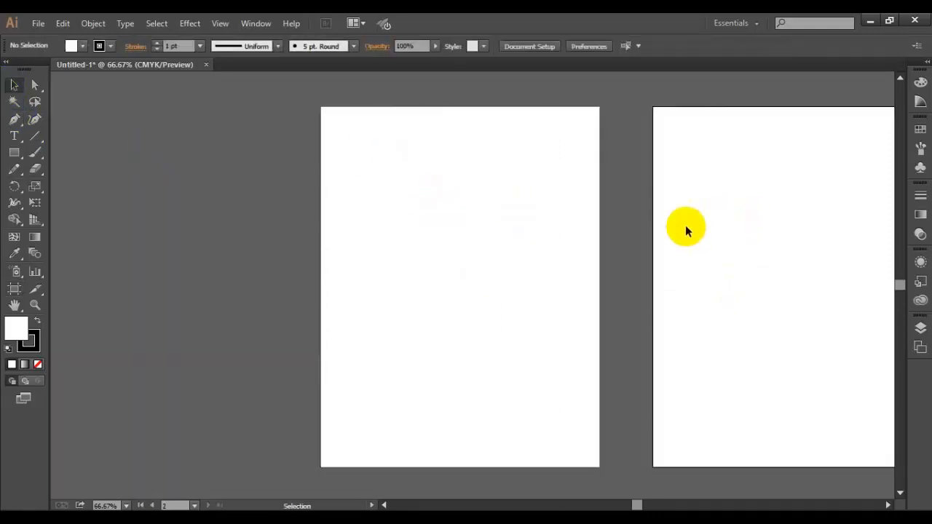
pyautogui.hscroll(3, 497, 278)
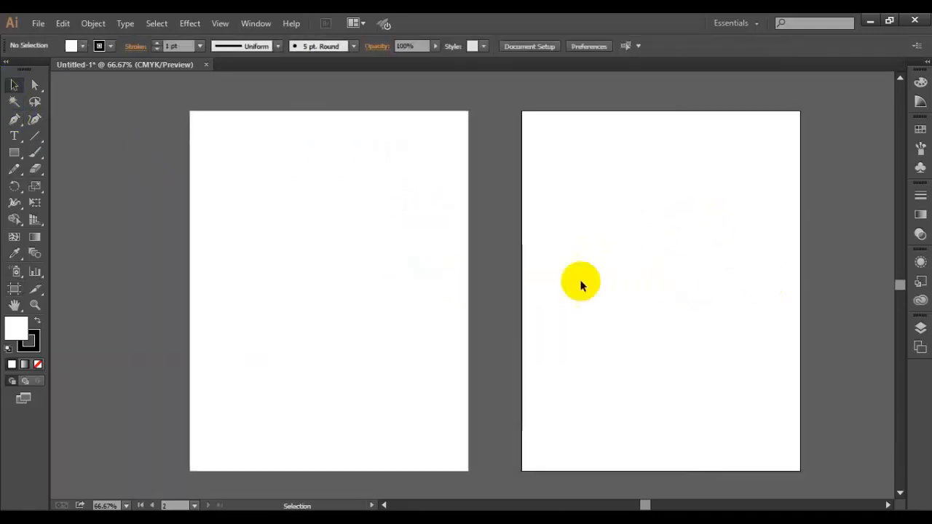
# - Add the text "Front Flyer" to the first artboard and enlarge it to about 83 pt
pyautogui.click(500, 310)
pyautogui.click(15, 136)
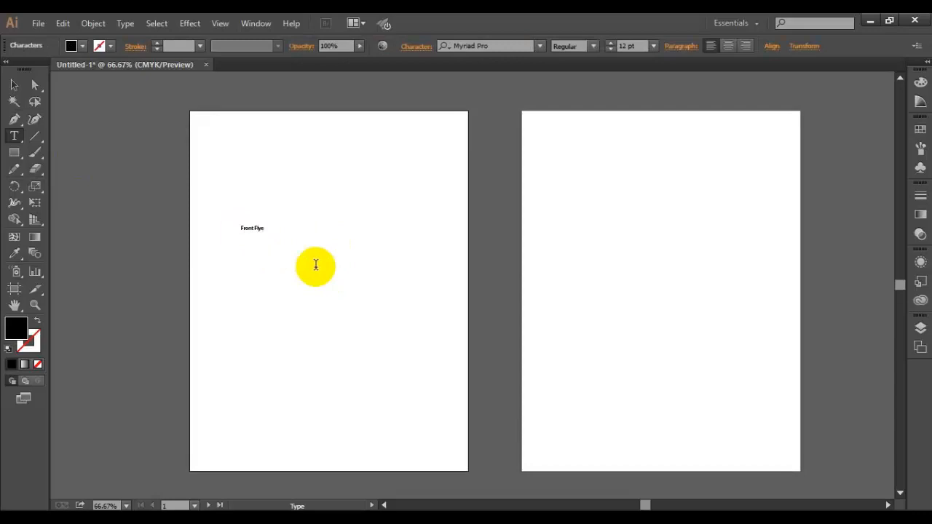
pyautogui.click(14, 84)
pyautogui.click(266, 228)
pyautogui.moveTo(266, 229); pyautogui.dragTo(408, 282)
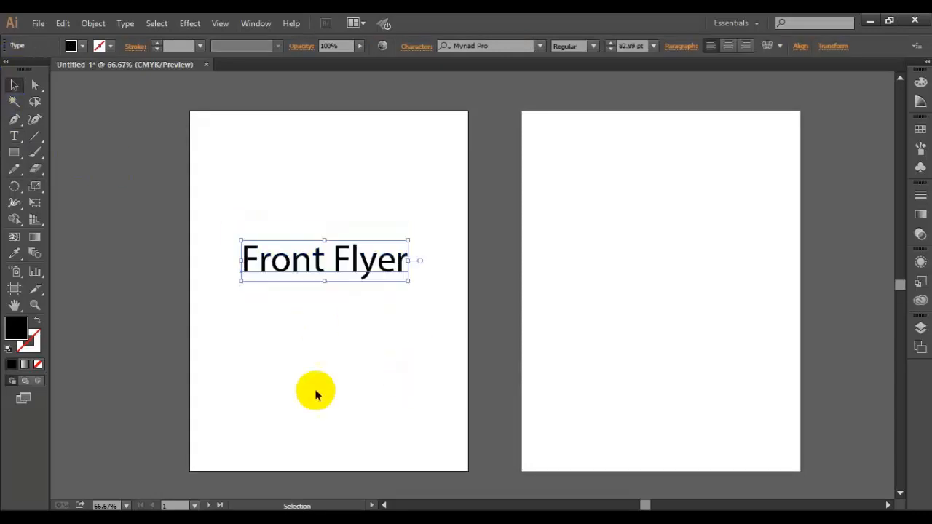
# - Place a copy of the "Front Flyer" text near the middle of the second artboard, reworded as "Back Flyer"
pyautogui.moveTo(336, 260); pyautogui.dragTo(532, 265)
pyautogui.doubleClick(686, 262)
pyautogui.tripleClick(698, 256)
pyautogui.click(684, 262)
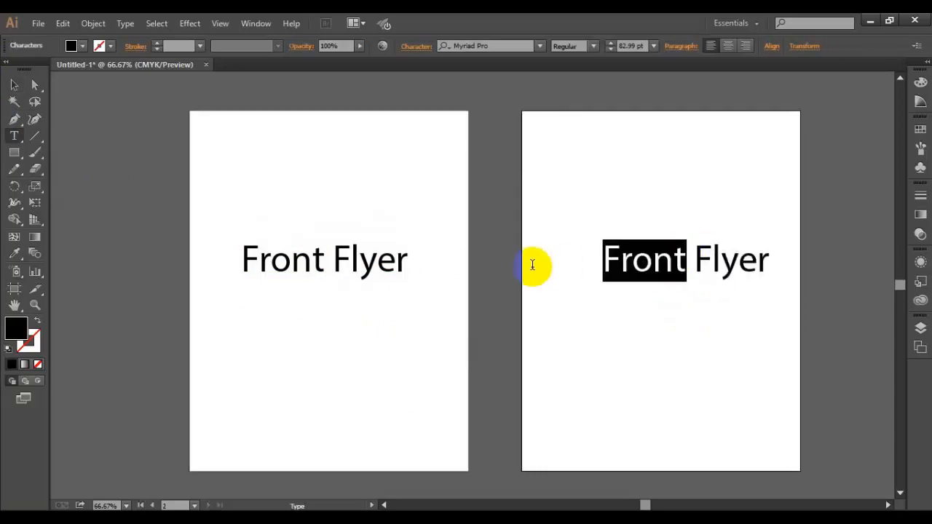
pyautogui.write('BAck')
pyautogui.press('BackSpace')
pyautogui.press('BackSpace')
pyautogui.press('BackSpace')
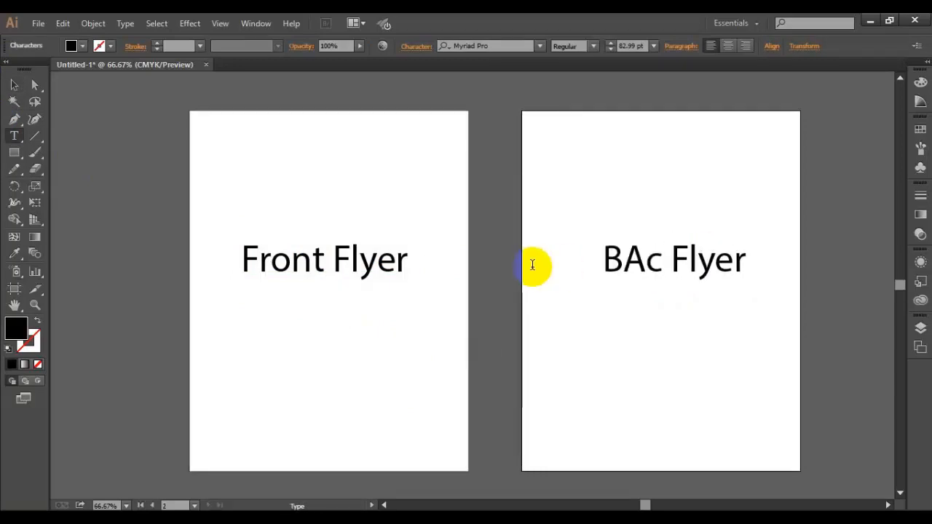
pyautogui.write('ack')
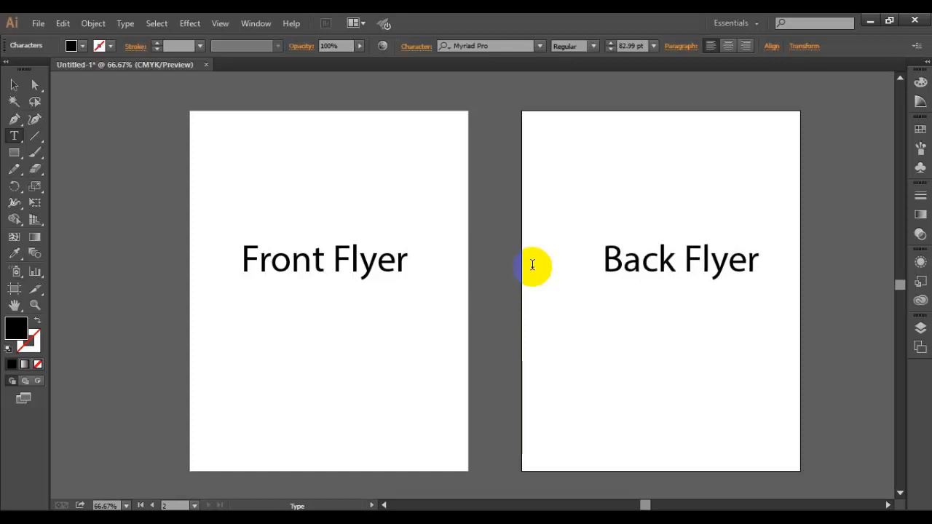
pyautogui.click(18, 84)
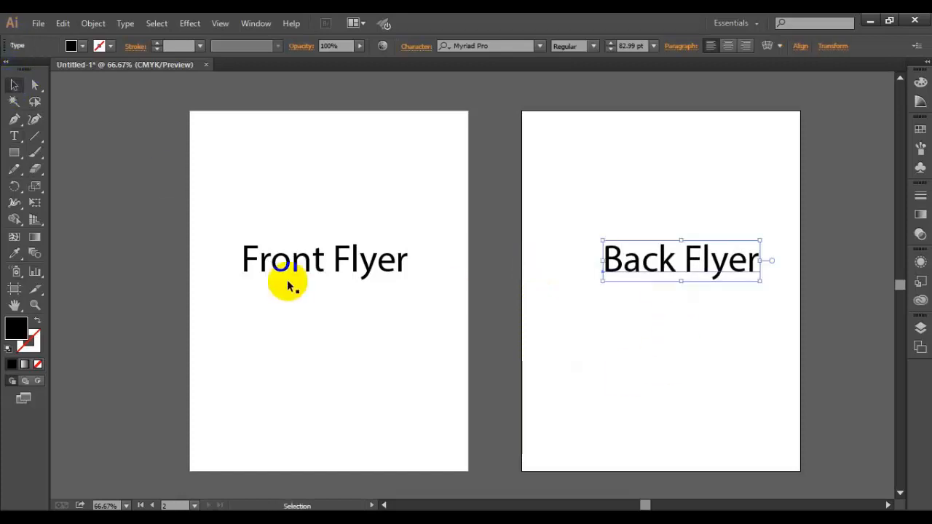
pyautogui.moveTo(686, 260)
pyautogui.mouseDown()
pyautogui.moveTo(680, 287)
pyautogui.moveTo(674, 263)
pyautogui.mouseUp()
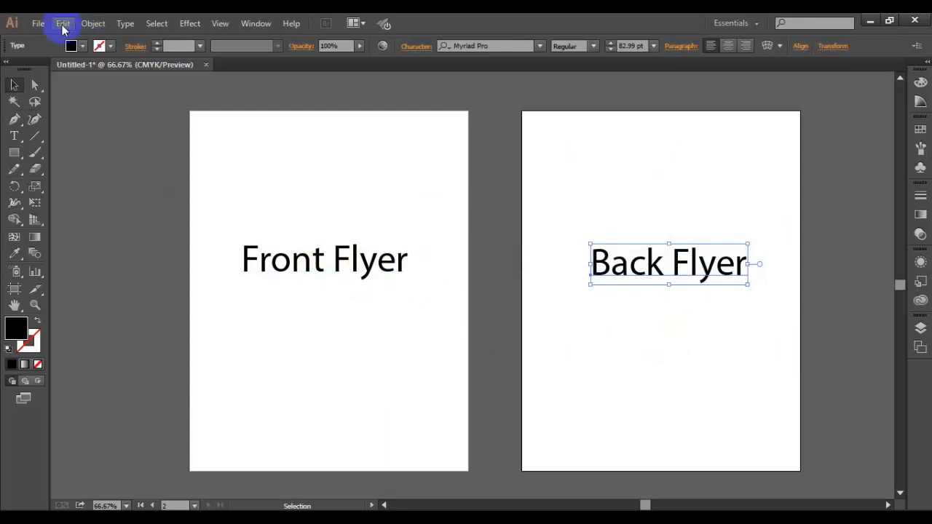
# - Examine the file formats offered when saving the document under a new name, without saving it
pyautogui.click(38, 24)
pyautogui.click(64, 149)
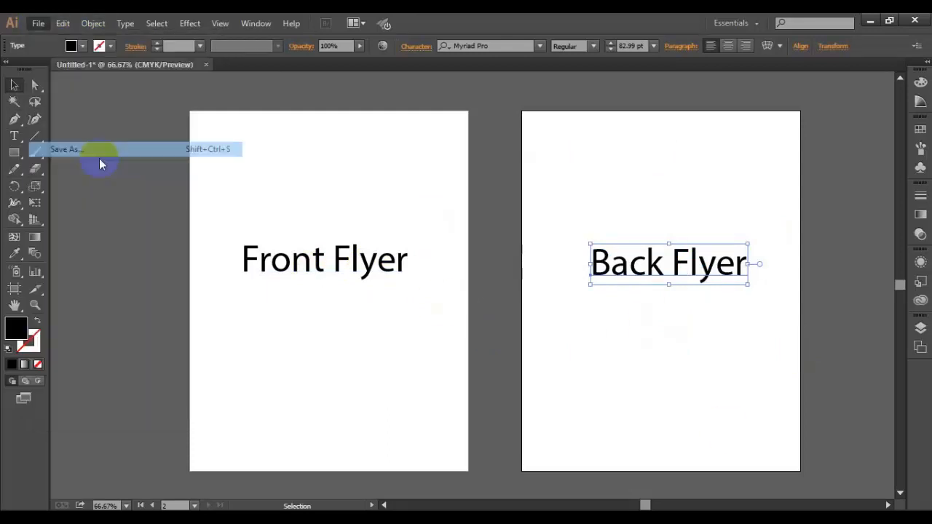
pyautogui.click(245, 293)
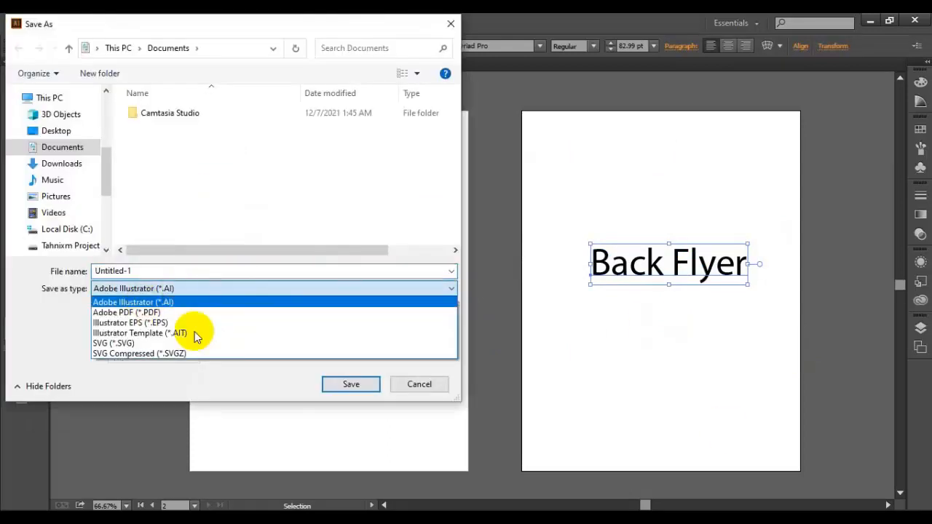
pyautogui.click(397, 385)
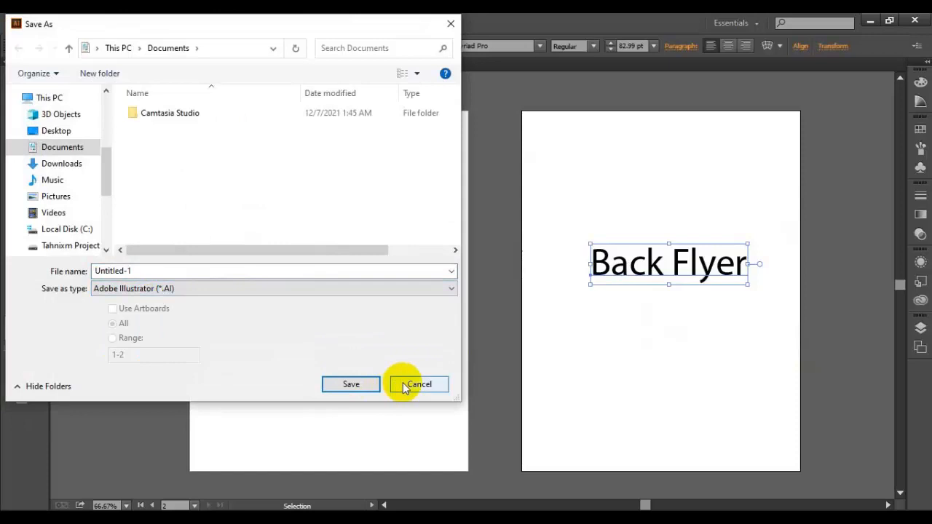
pyautogui.click(409, 385)
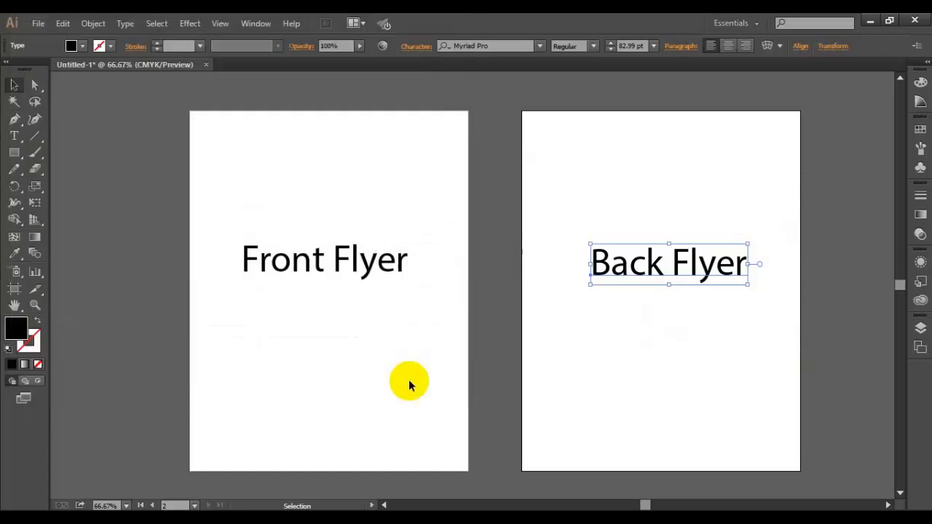
pyautogui.click(492, 340)
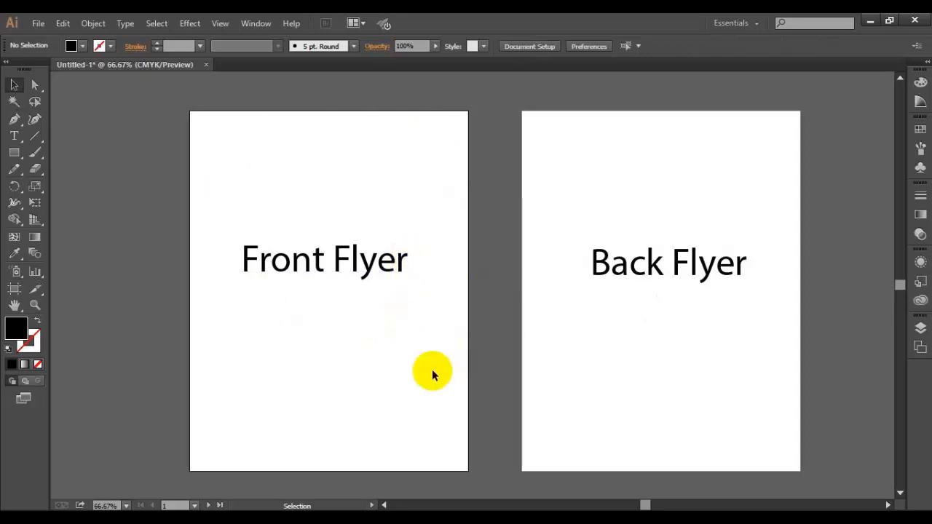
# - Move the Back Flyer artboard with its text flush against the right edge of the Front Flyer artboard
pyautogui.click(728, 156)
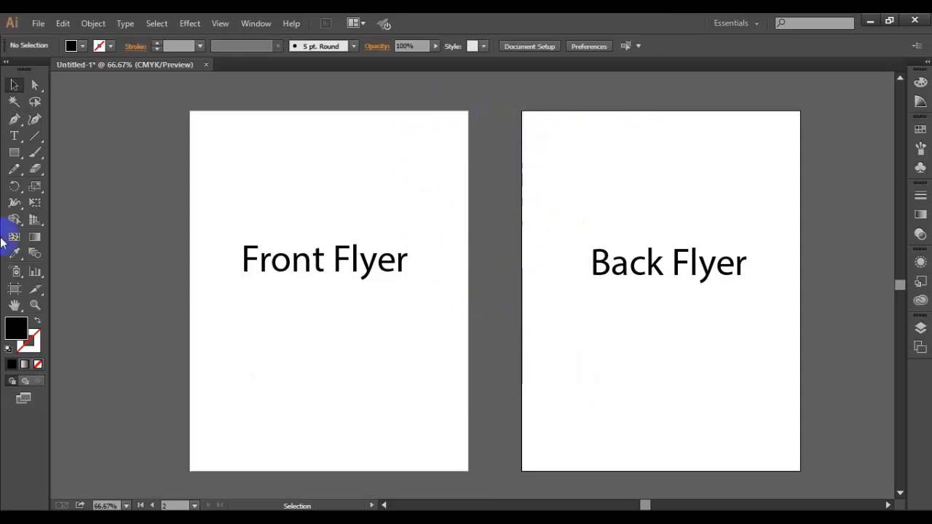
pyautogui.click(15, 288)
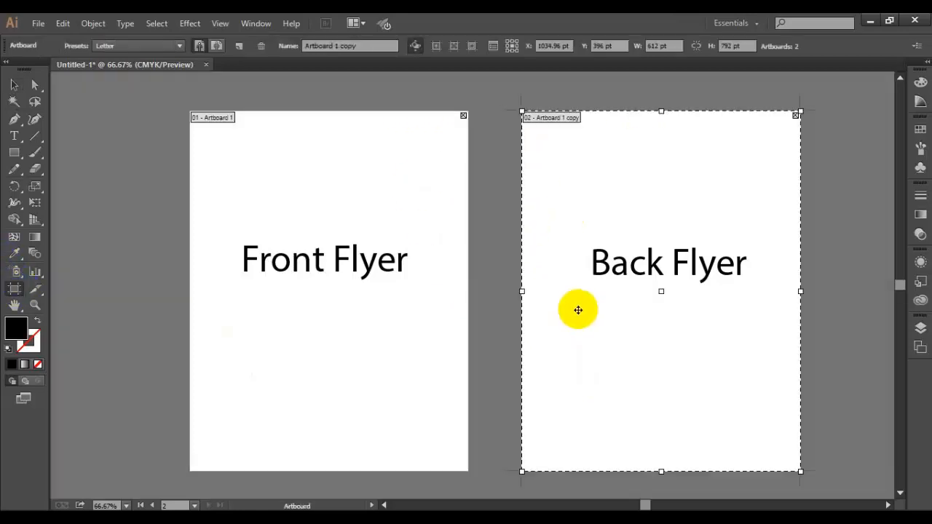
pyautogui.moveTo(578, 310); pyautogui.dragTo(526, 310)
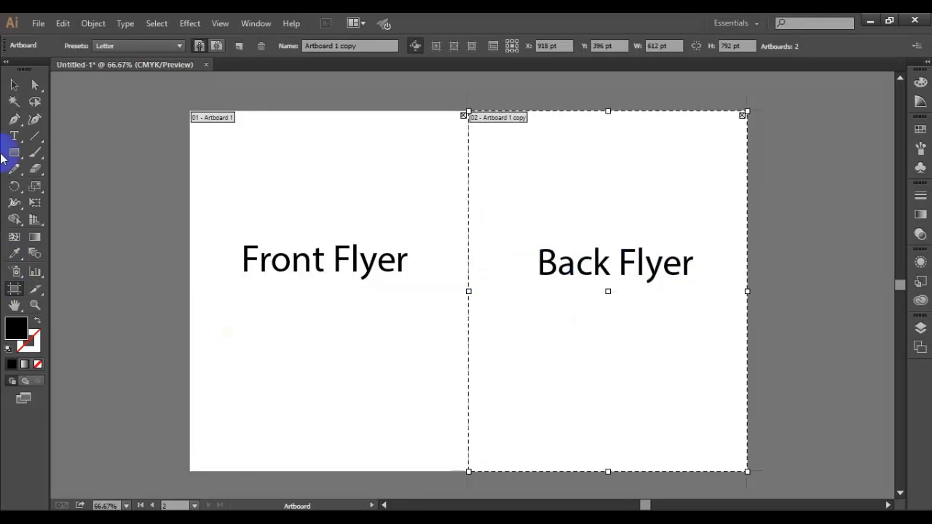
pyautogui.click(14, 85)
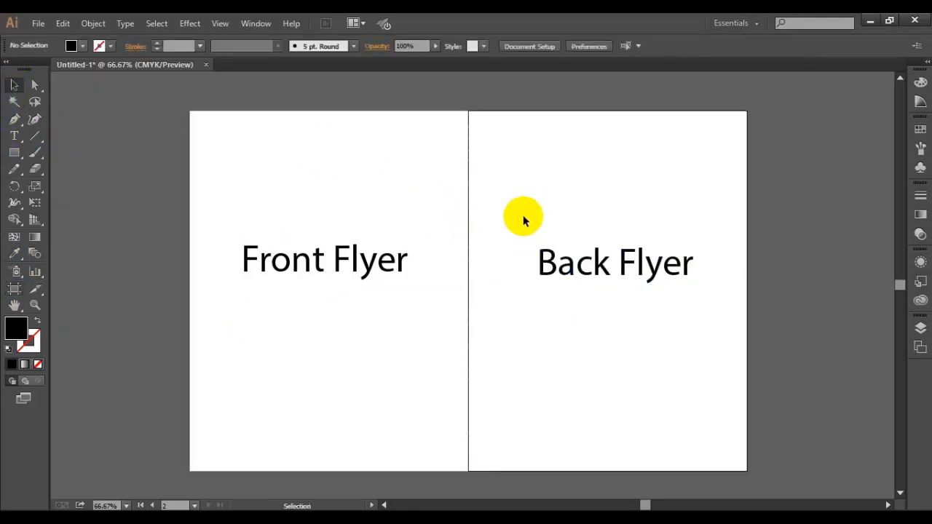
pyautogui.click(385, 248)
pyautogui.click(515, 246)
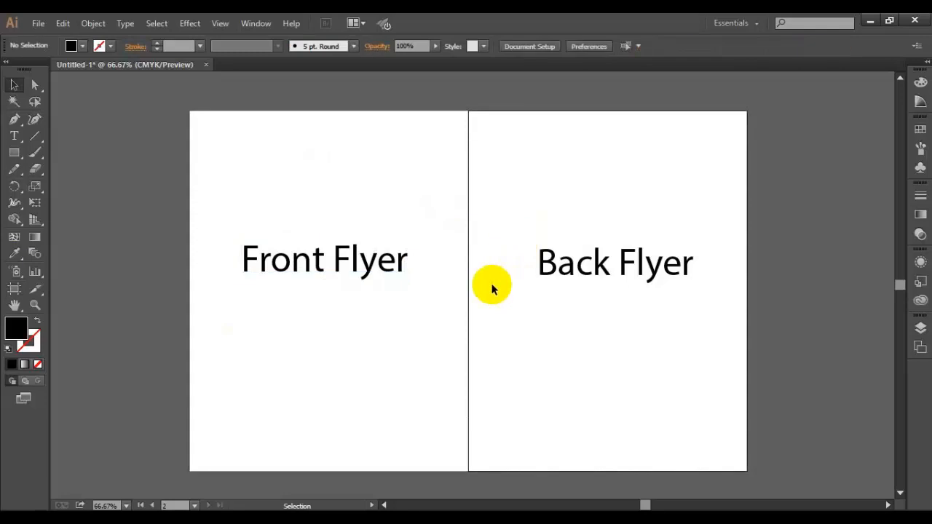
pyautogui.click(414, 295)
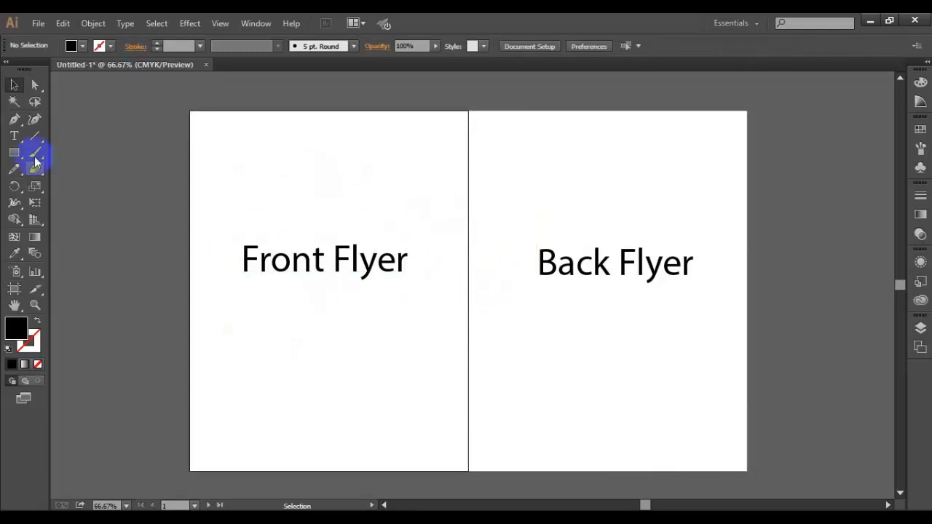
# - Add the text "a4 size=" above the Front Flyer title and enlarge it to about 56 pt
pyautogui.click(16, 135)
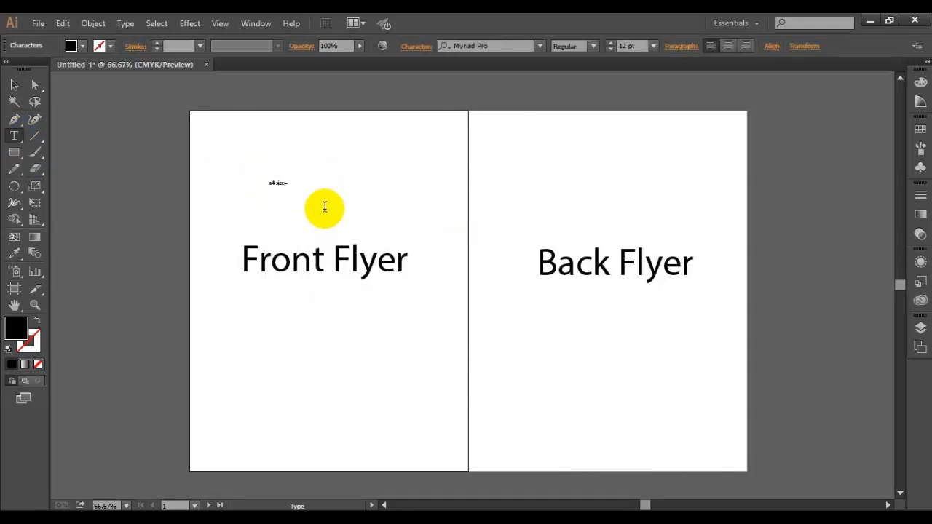
pyautogui.click(14, 84)
pyautogui.moveTo(282, 191); pyautogui.dragTo(350, 201)
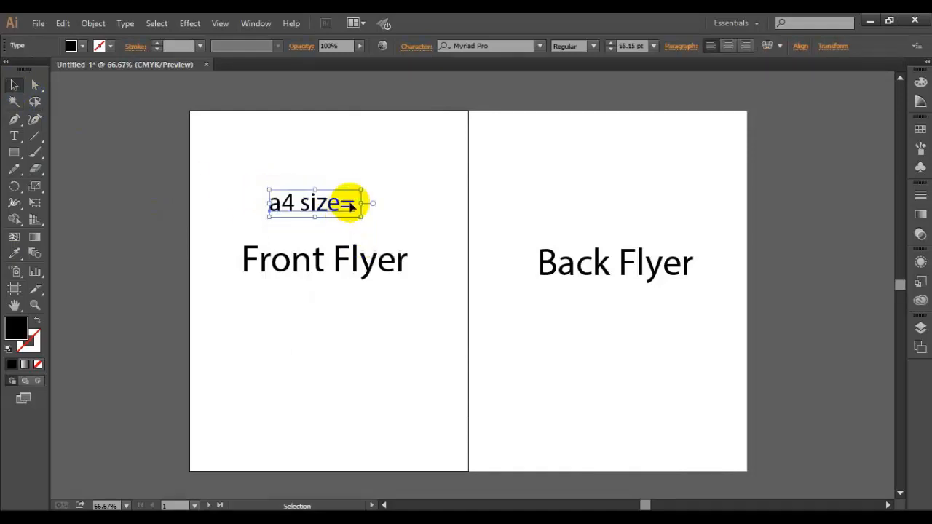
# - Extend the size note to "a4 size= 8.27 by 11.69" and move it fully inside the front page, above the title
pyautogui.doubleClick(353, 203)
pyautogui.click(357, 203)
pyautogui.click(373, 210)
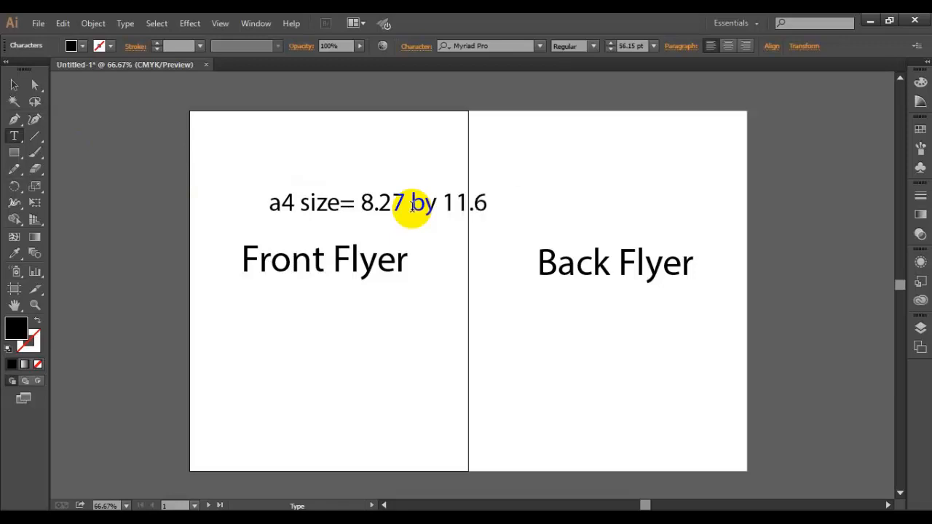
pyautogui.click(13, 85)
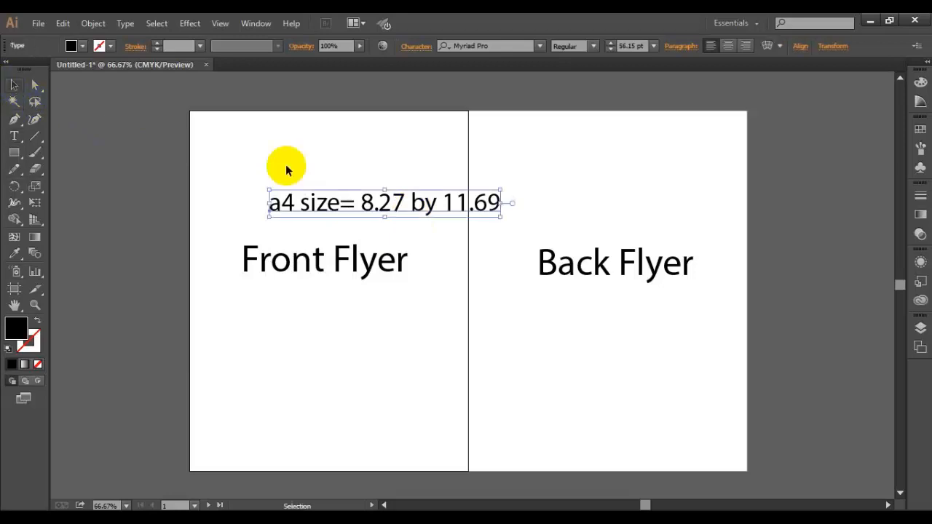
pyautogui.moveTo(393, 206); pyautogui.dragTo(337, 218)
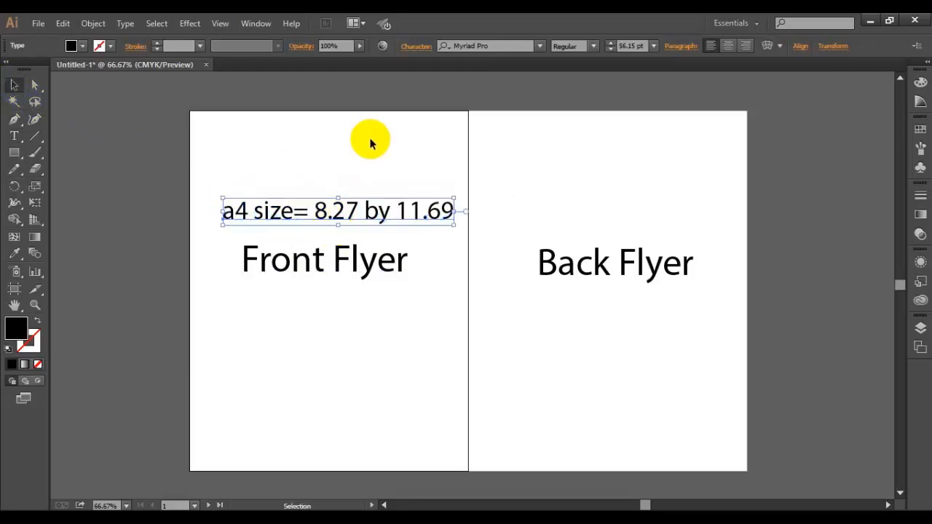
pyautogui.click(369, 140)
pyautogui.click(354, 209)
pyautogui.click(333, 235)
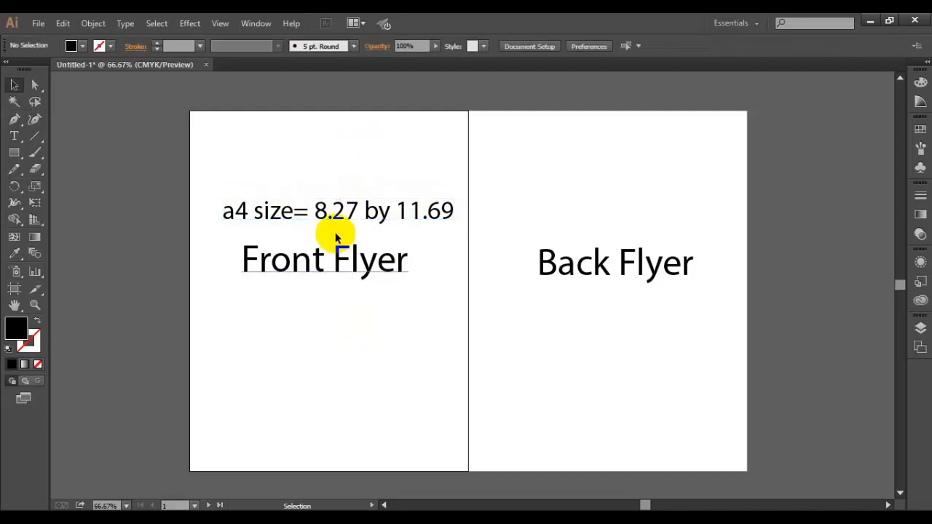
pyautogui.click(348, 228)
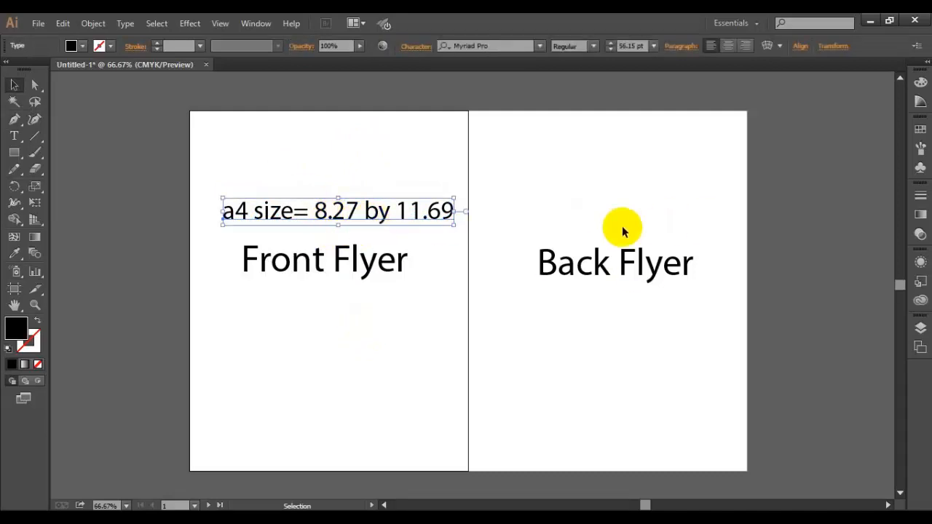
pyautogui.doubleClick(324, 213)
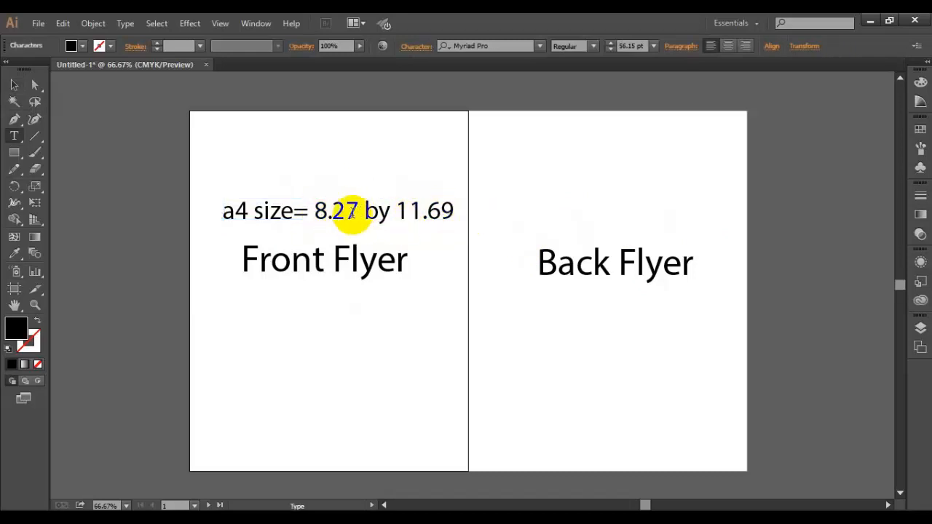
pyautogui.doubleClick(463, 214)
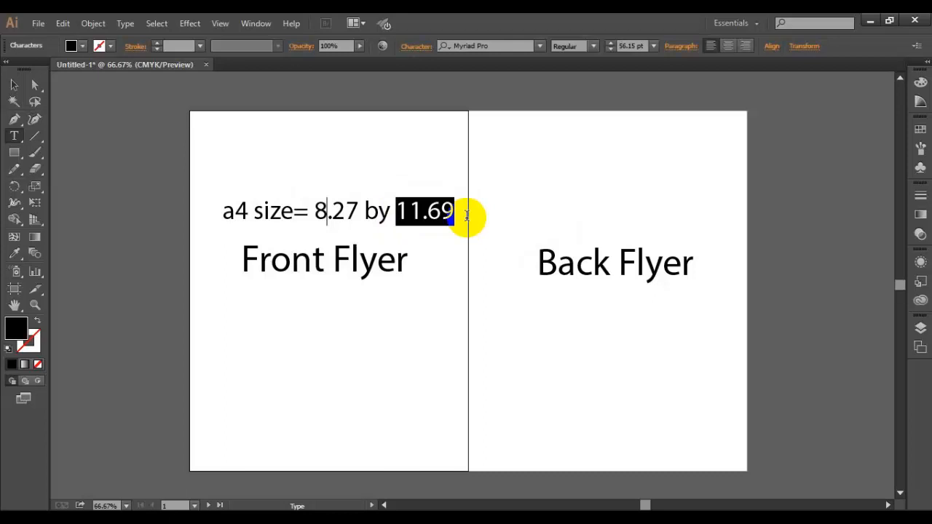
pyautogui.moveTo(313, 214); pyautogui.dragTo(359, 213)
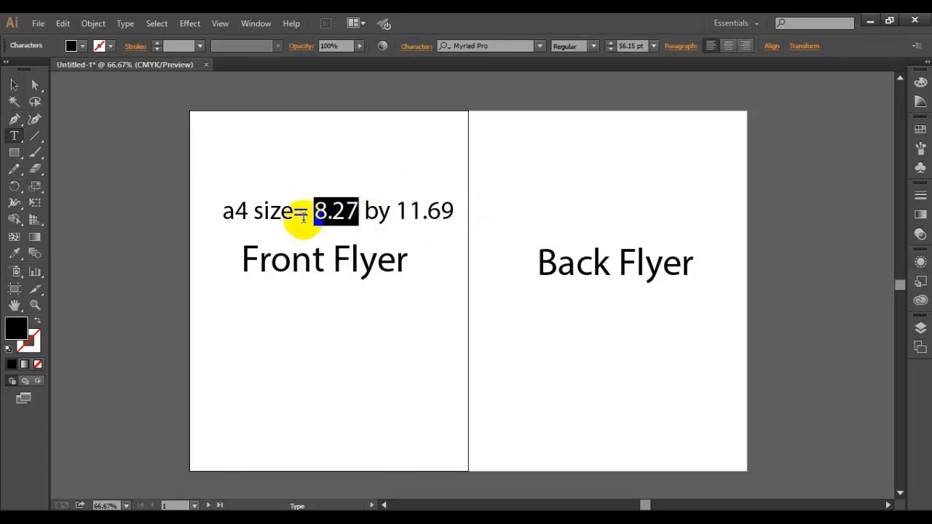
pyautogui.click(357, 213)
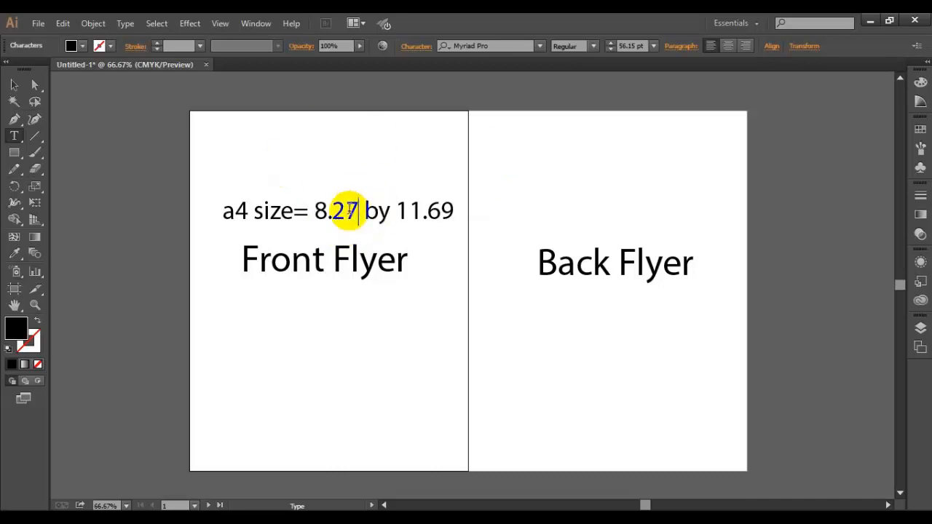
pyautogui.doubleClick(317, 210)
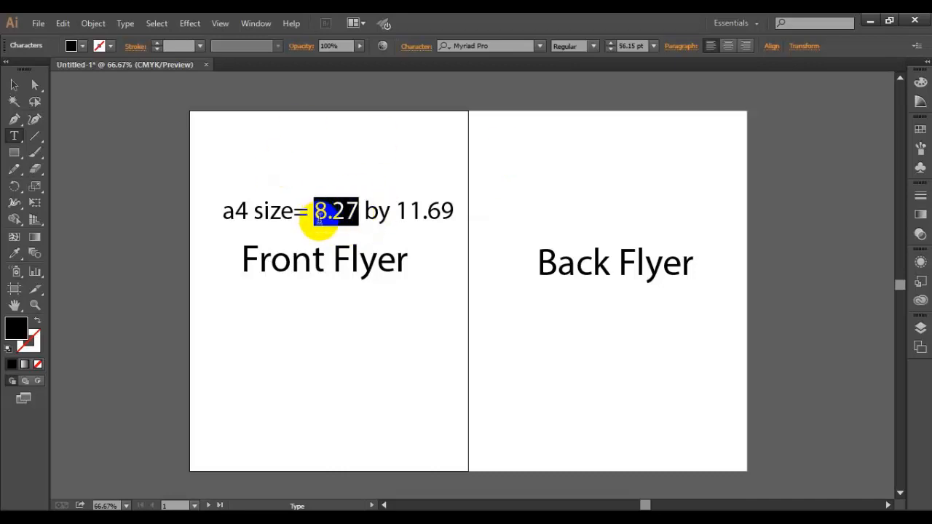
pyautogui.click(318, 214)
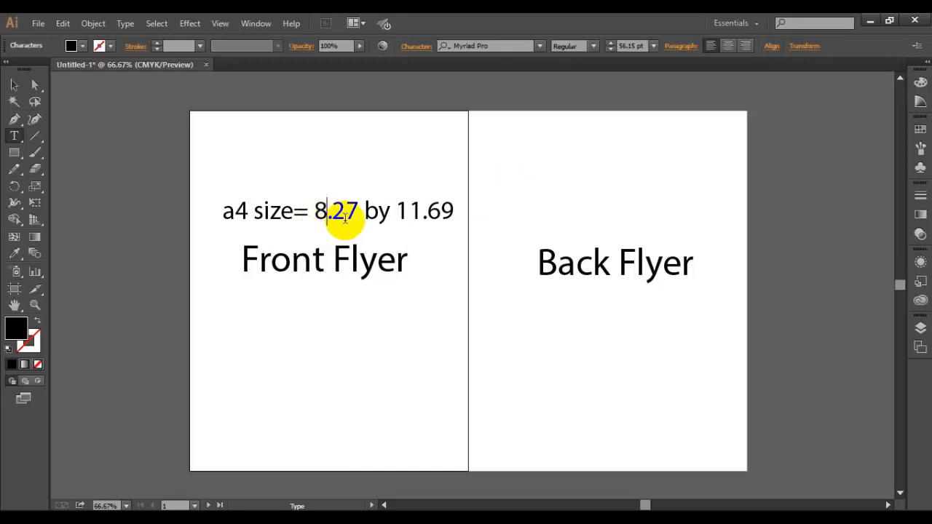
pyautogui.moveTo(357, 211); pyautogui.dragTo(313, 211)
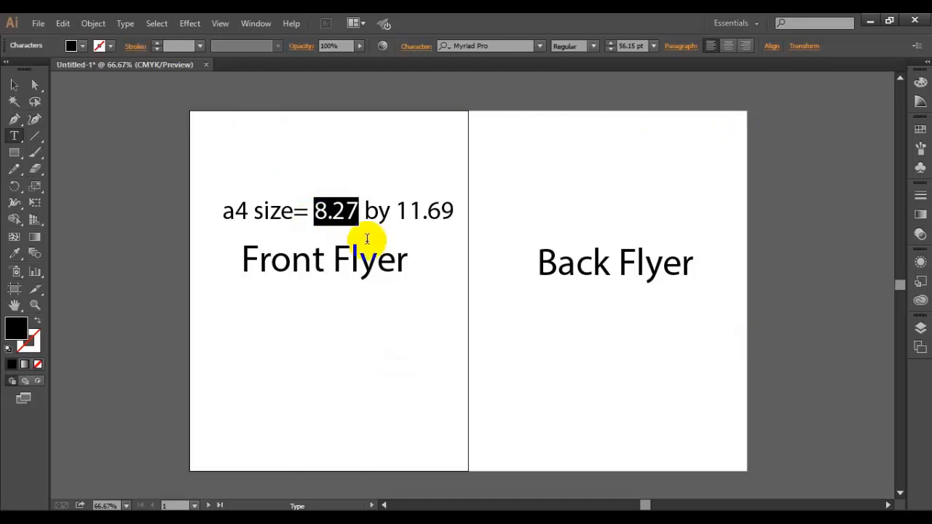
# - Add the text "16.54" at 24 pt above the A4 size note on the front page
pyautogui.click(14, 86)
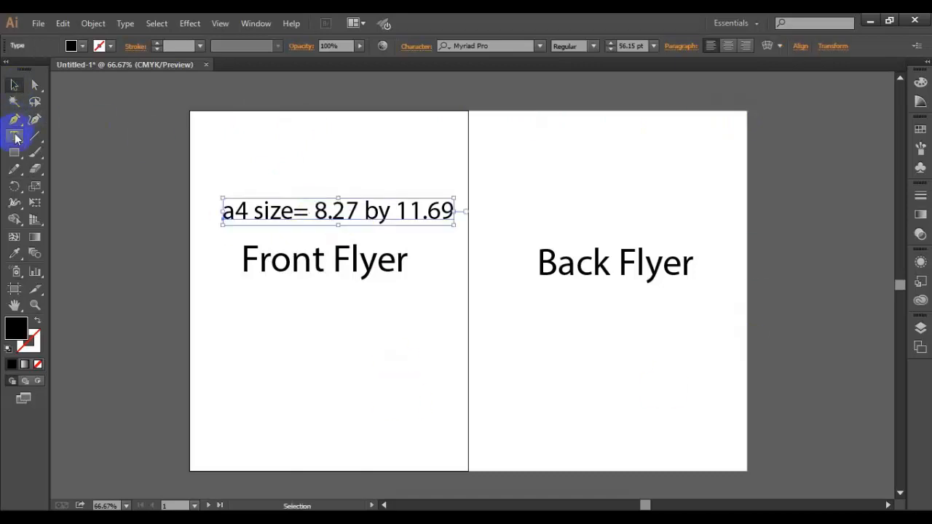
pyautogui.click(14, 135)
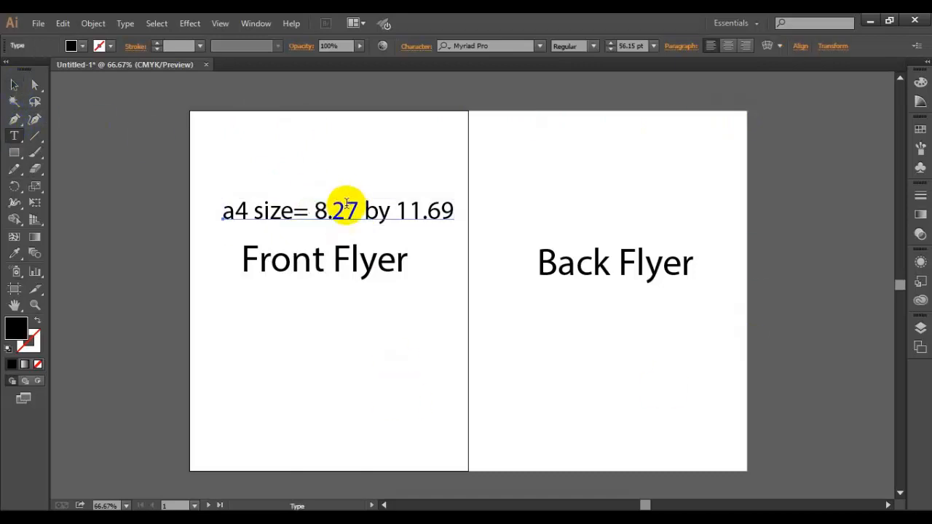
pyautogui.click(653, 46)
pyautogui.click(669, 233)
pyautogui.click(311, 161)
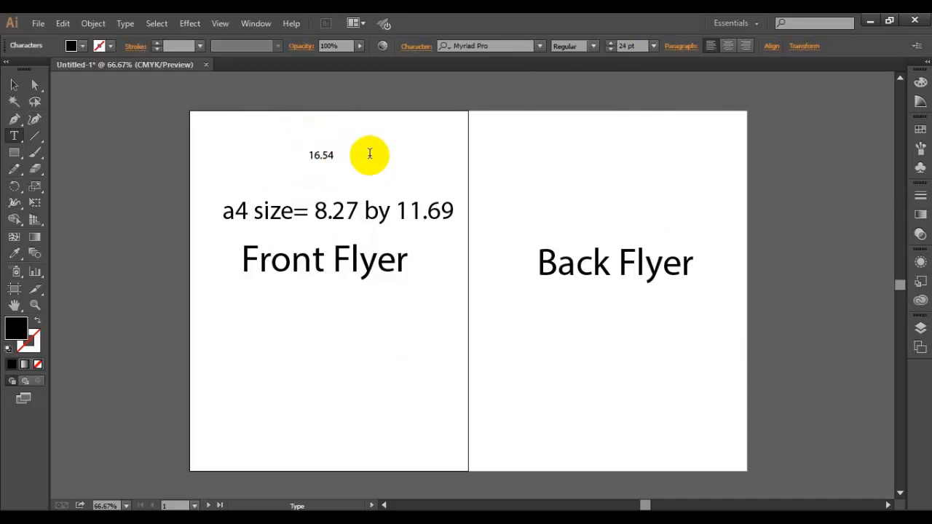
# - Review the 8.27 and 11.69 dimensions in the size note together with the 16.54 figure above it
pyautogui.moveTo(376, 211); pyautogui.dragTo(397, 211)
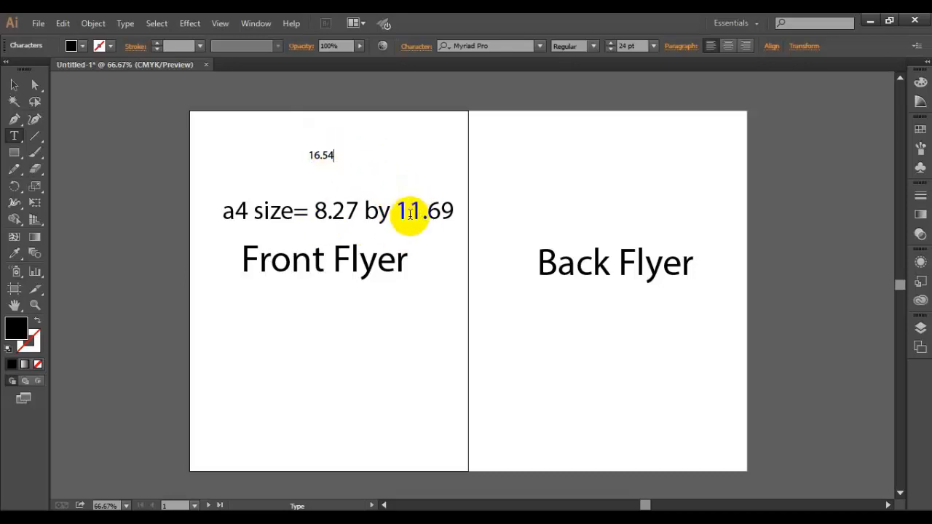
pyautogui.moveTo(403, 211); pyautogui.dragTo(453, 209)
pyautogui.moveTo(397, 209); pyautogui.dragTo(453, 210)
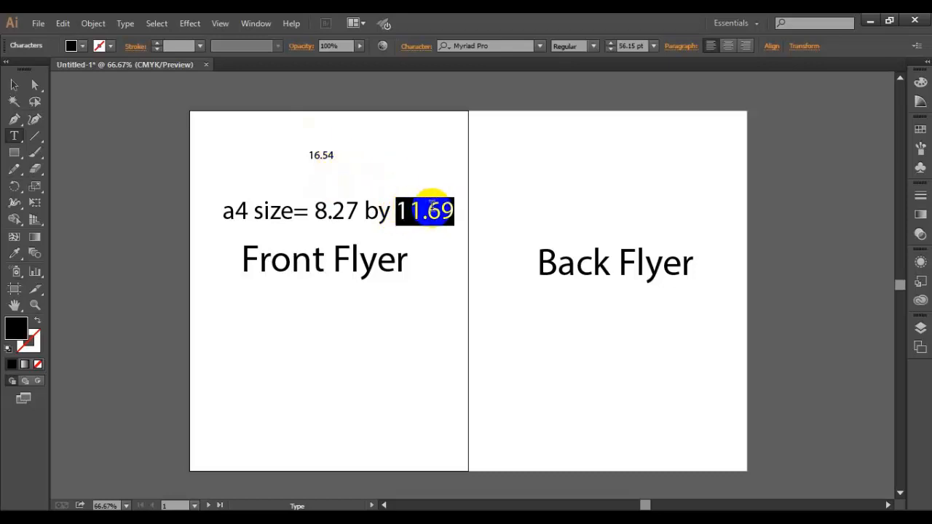
pyautogui.click(408, 210)
pyautogui.doubleClick(427, 219)
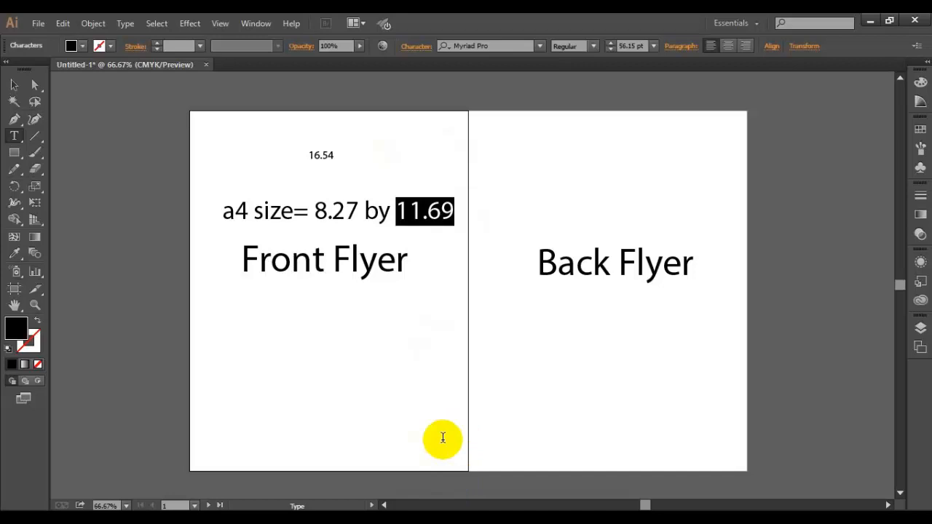
pyautogui.scroll(-2, 443, 277)
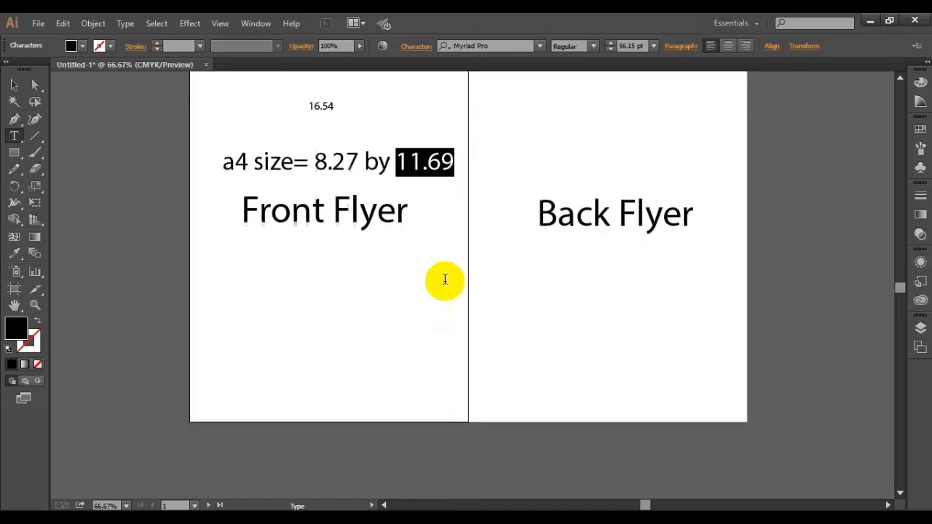
pyautogui.scroll(2, 297, 260)
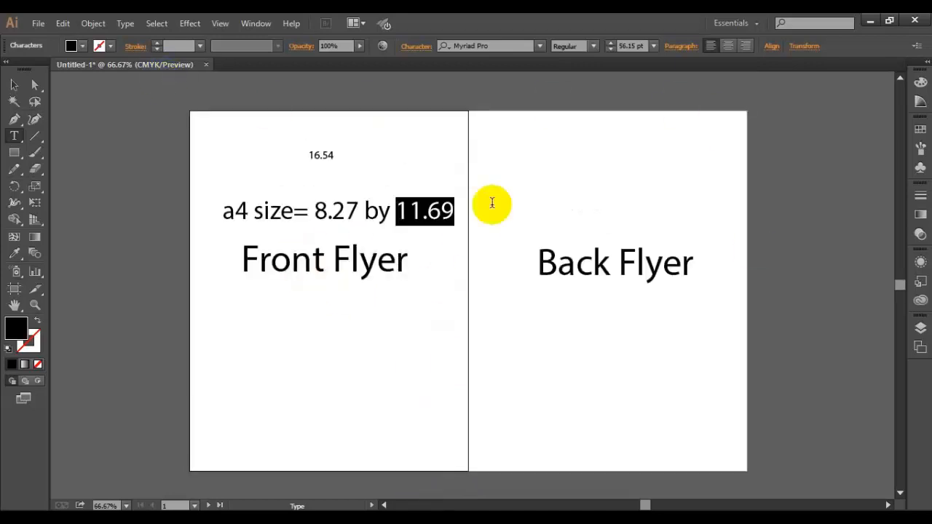
pyautogui.moveTo(306, 156); pyautogui.dragTo(328, 148)
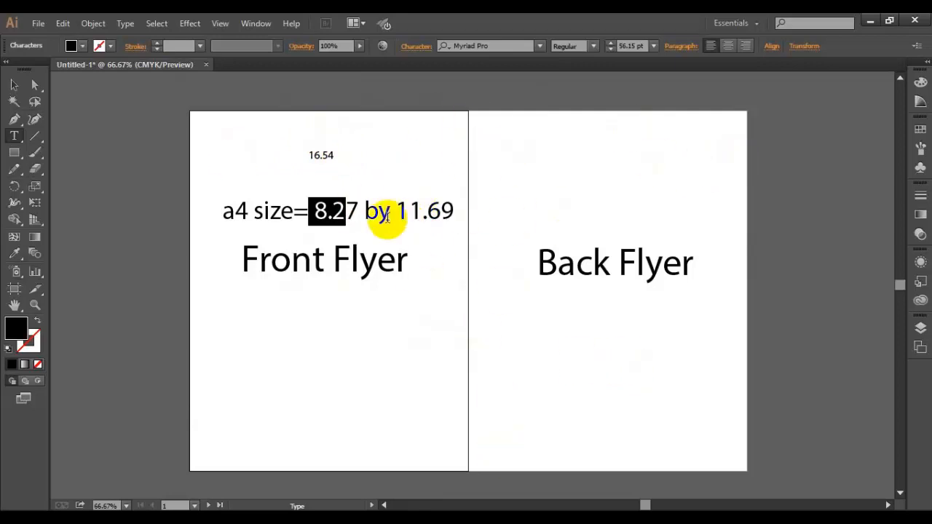
pyautogui.doubleClick(412, 210)
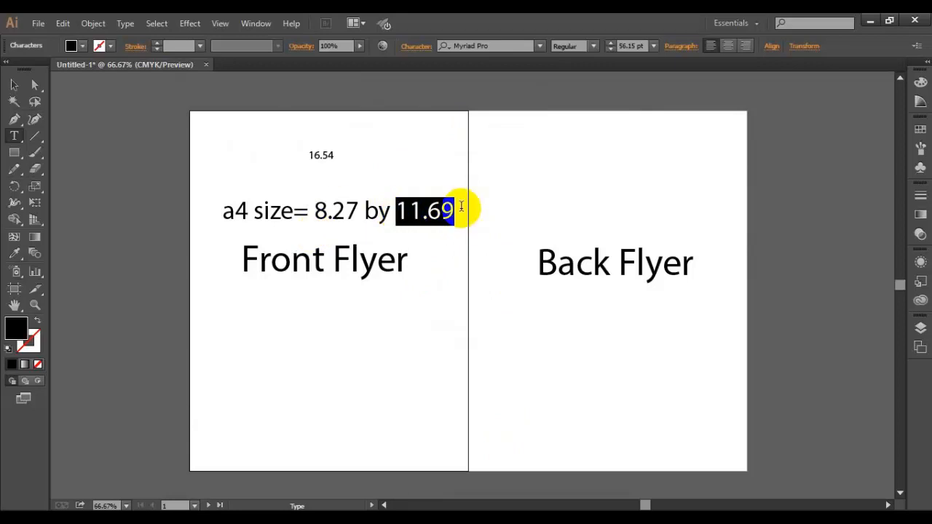
pyautogui.click(14, 85)
pyautogui.click(376, 126)
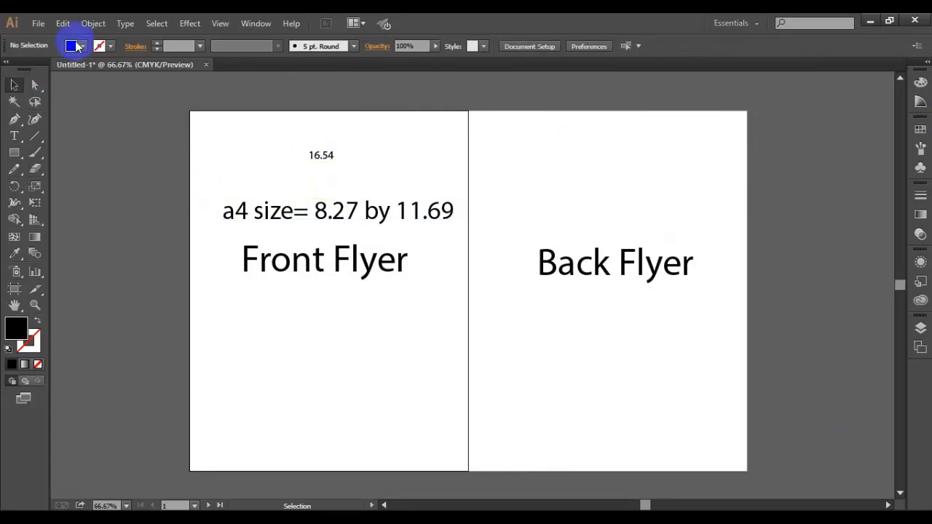
pyautogui.click(15, 288)
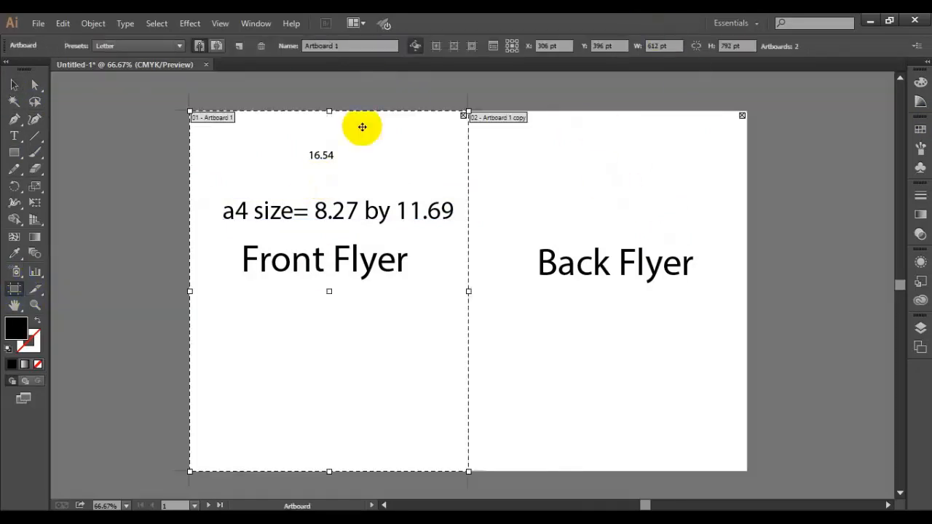
pyautogui.click(15, 85)
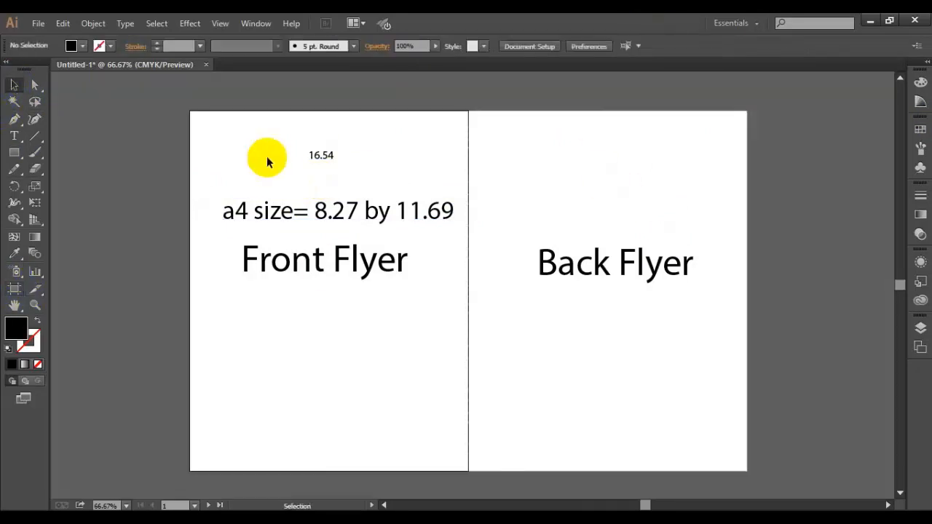
# - Create a new one-artboard document named "flyer" in A4 size with the units set to inches
pyautogui.click(38, 23)
pyautogui.click(58, 36)
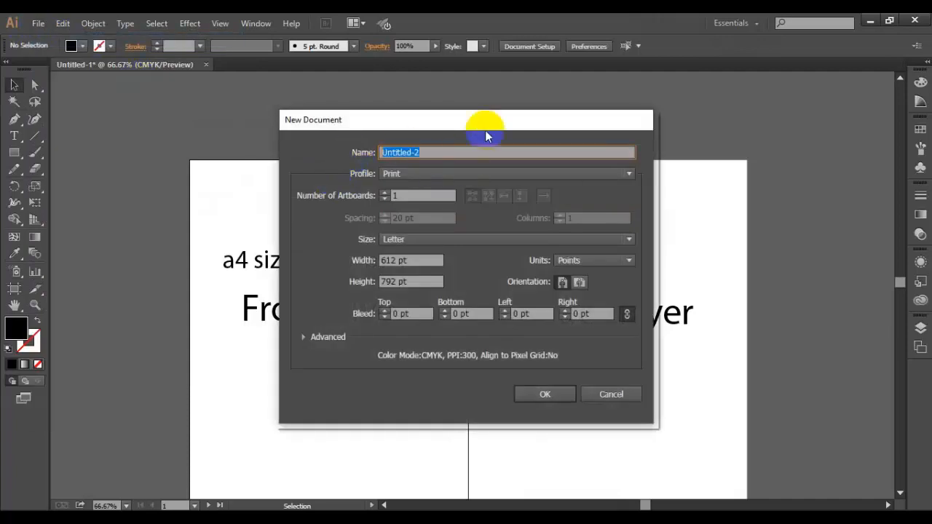
pyautogui.moveTo(489, 121); pyautogui.dragTo(554, 121)
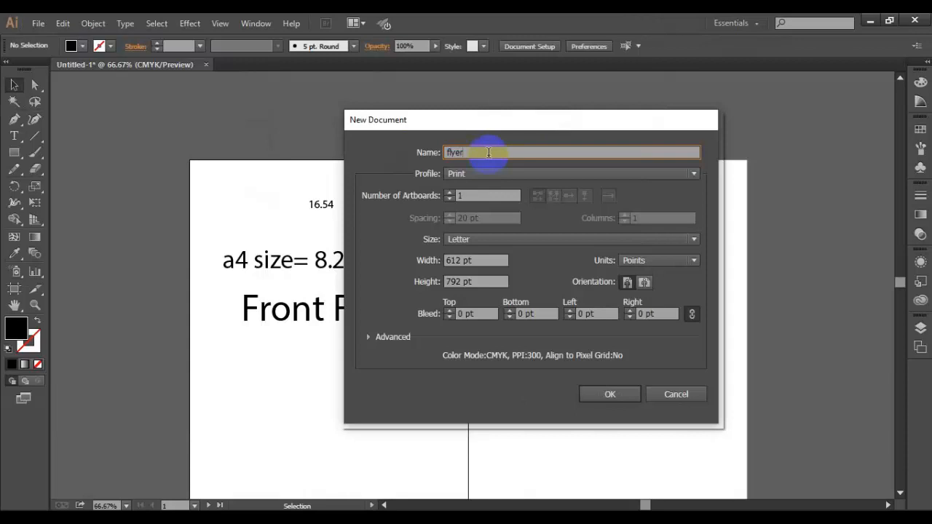
pyautogui.click(514, 242)
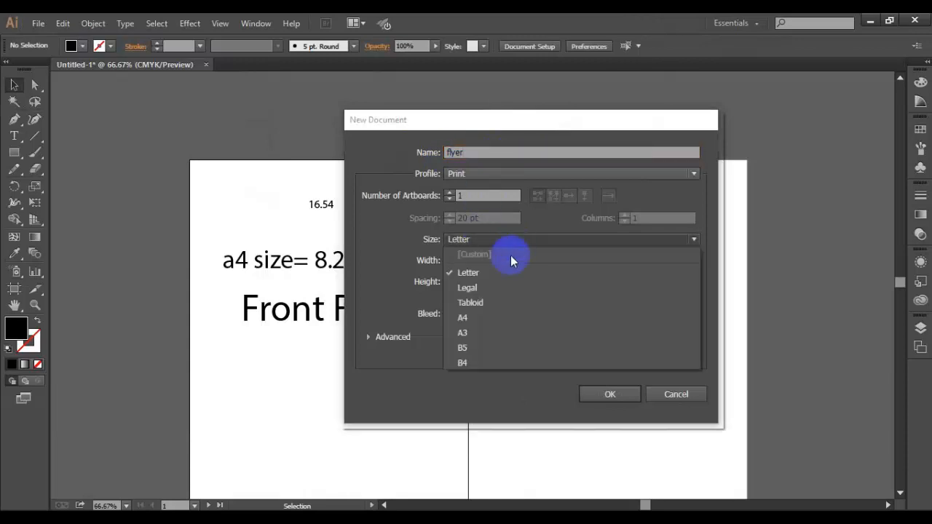
pyautogui.click(467, 317)
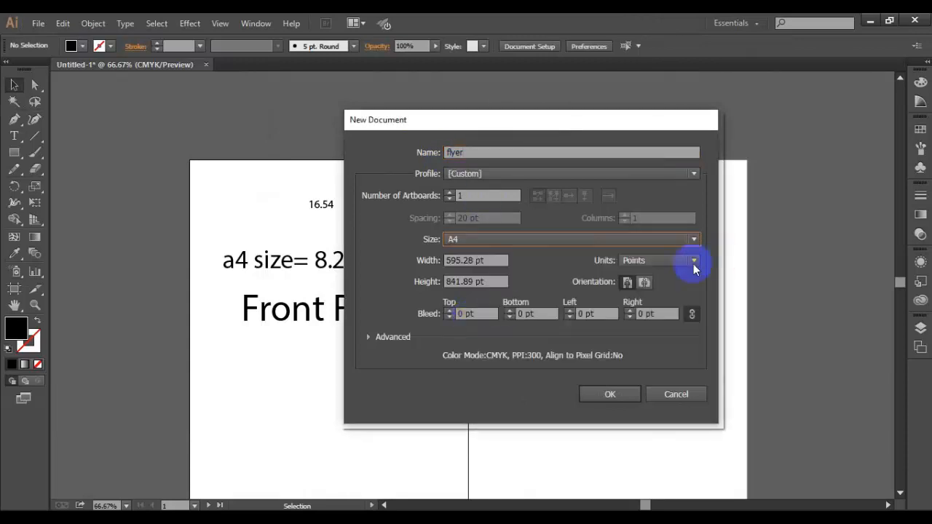
pyautogui.click(645, 261)
pyautogui.click(658, 309)
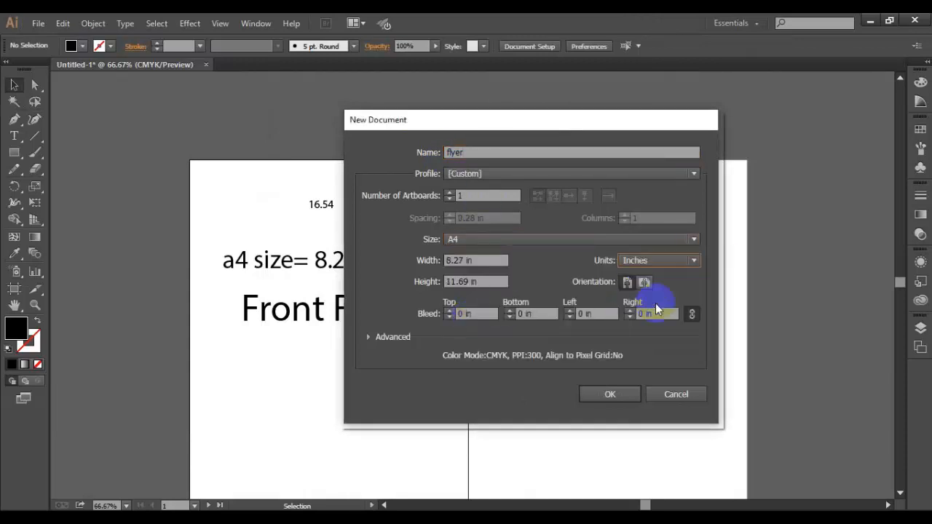
pyautogui.click(447, 281)
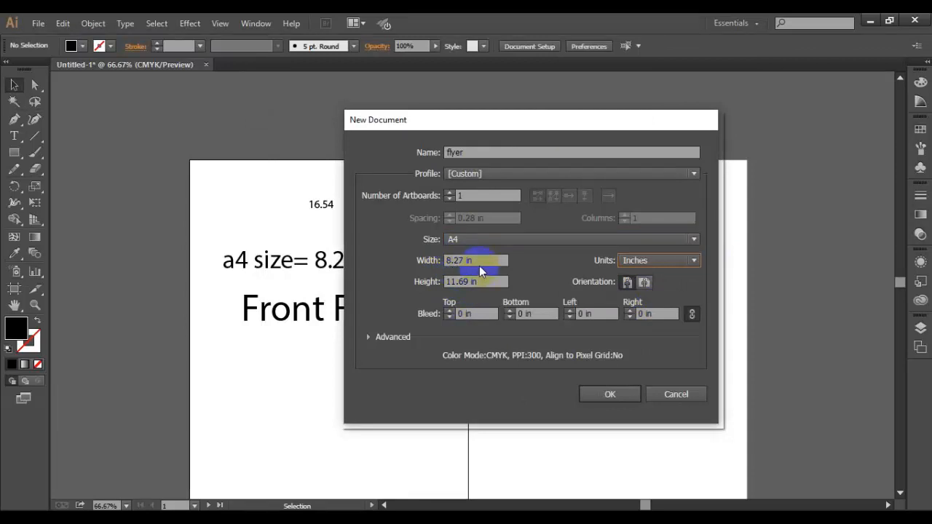
pyautogui.click(372, 338)
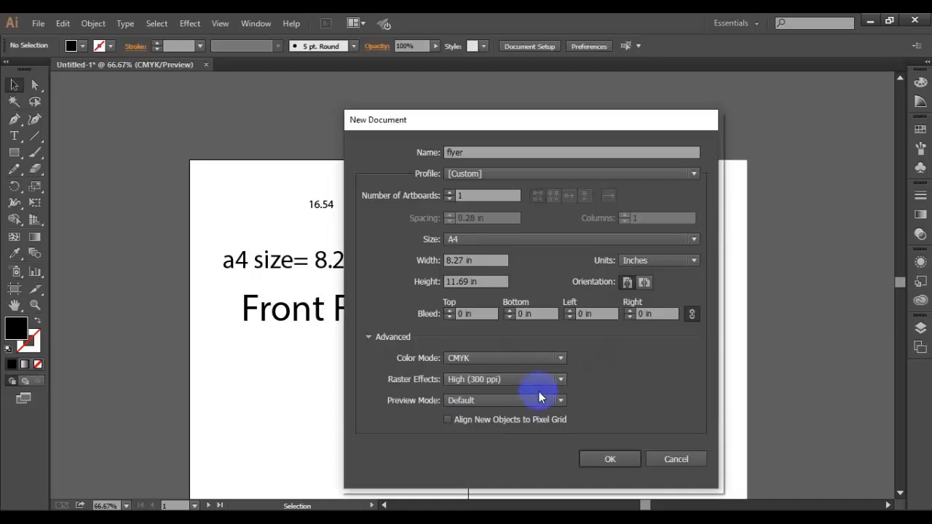
pyautogui.click(621, 461)
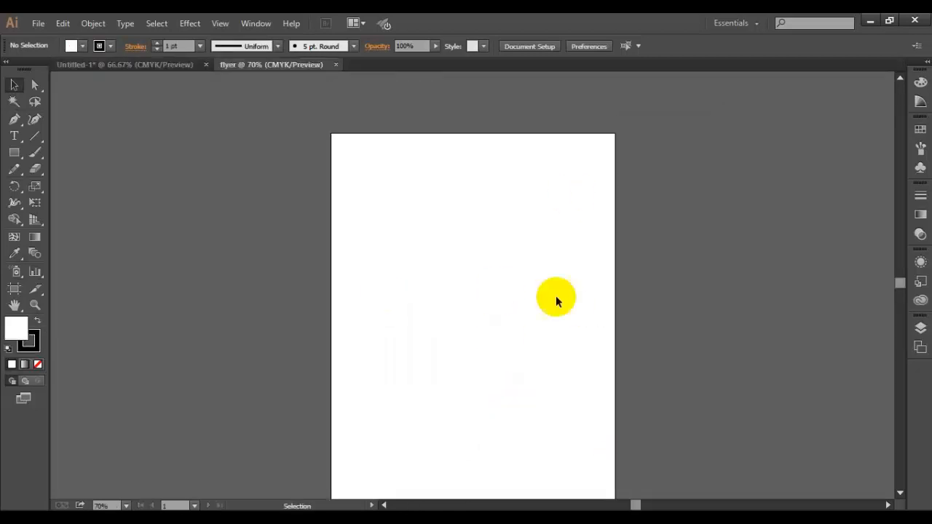
pyautogui.scroll(-4, 555, 296)
pyautogui.scroll(3, 352, 136)
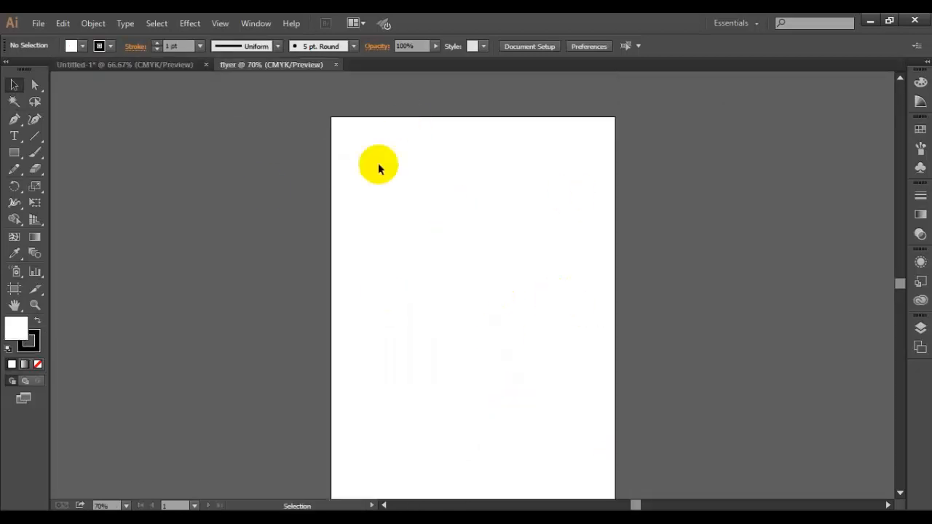
# - Create another new A4 document in inches with a 0.125 in bleed on all four sides
pyautogui.click(38, 23)
pyautogui.click(38, 36)
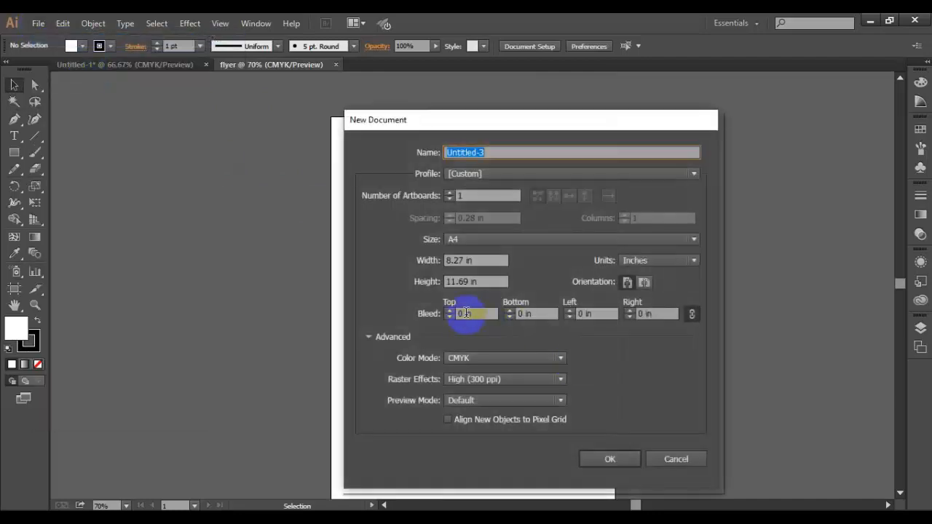
pyautogui.click(465, 313)
pyautogui.write('.')
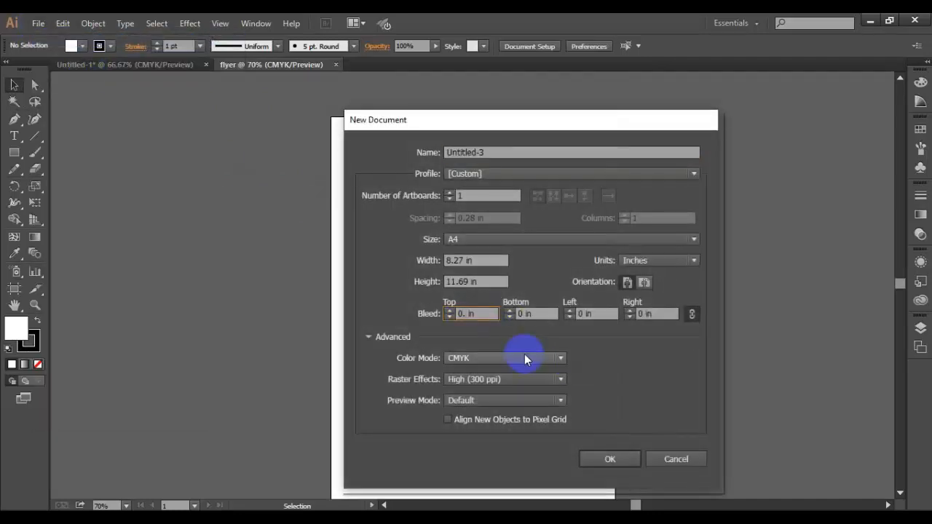
pyautogui.write('125')
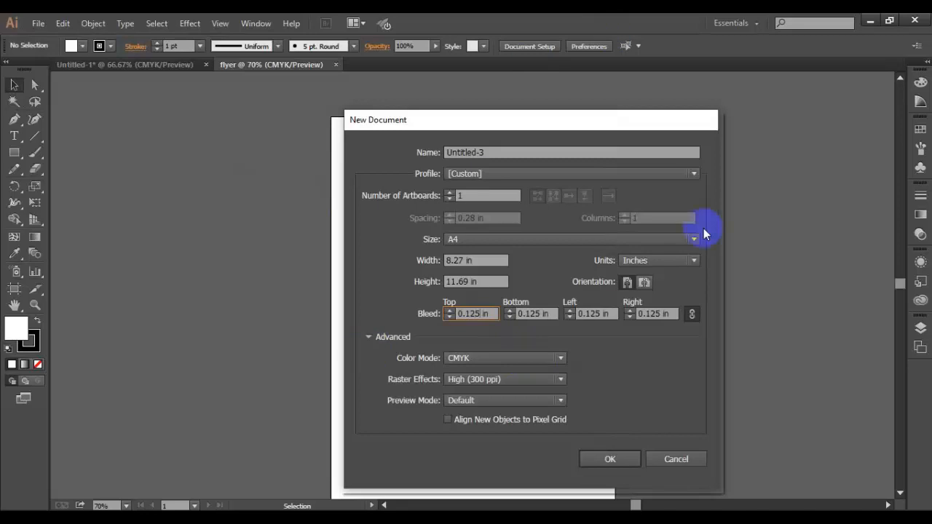
pyautogui.click(616, 461)
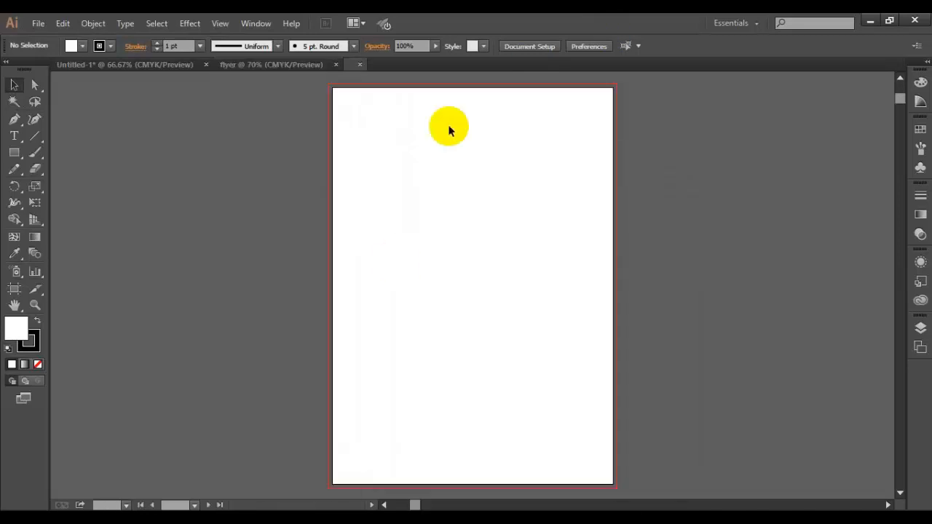
# - Examine the bleed outline around all edges of the new A4 artboard
pyautogui.scroll(-2, 617, 249)
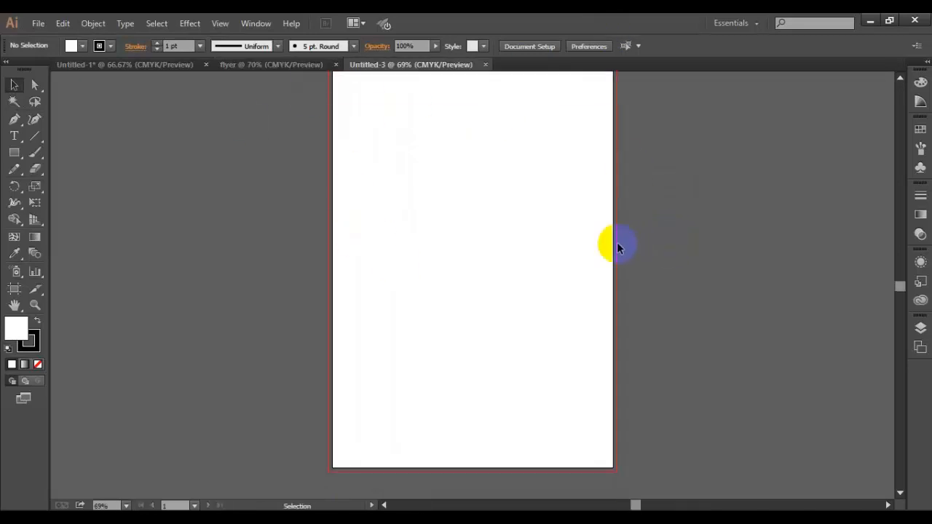
pyautogui.keyDown('alt'); pyautogui.scroll(-1, 617, 249); pyautogui.keyUp('alt')
pyautogui.scroll(3, 405, 249)
pyautogui.keyDown('alt'); pyautogui.scroll(-1, 537, 172); pyautogui.keyUp('alt')
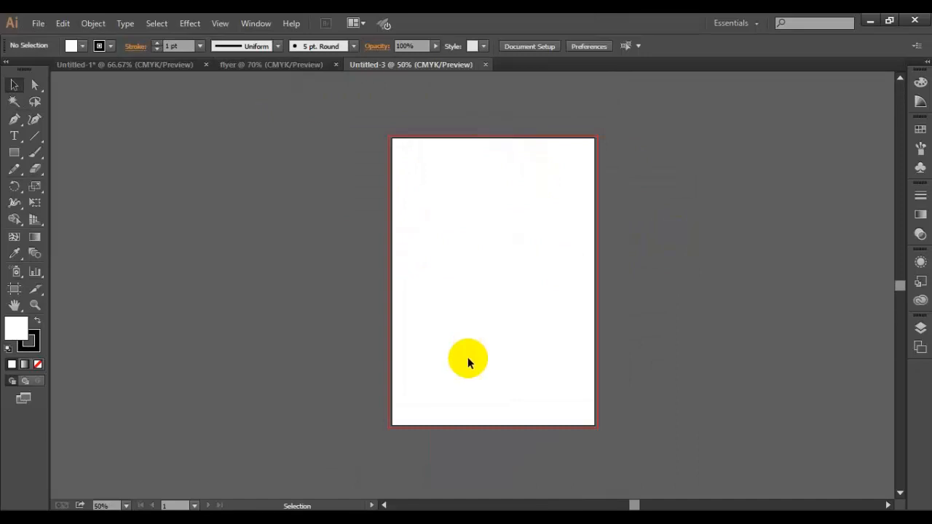
pyautogui.keyDown('alt'); pyautogui.scroll(1, 468, 359); pyautogui.keyUp('alt')
pyautogui.scroll(2, 396, 277)
pyautogui.scroll(-1, 471, 404)
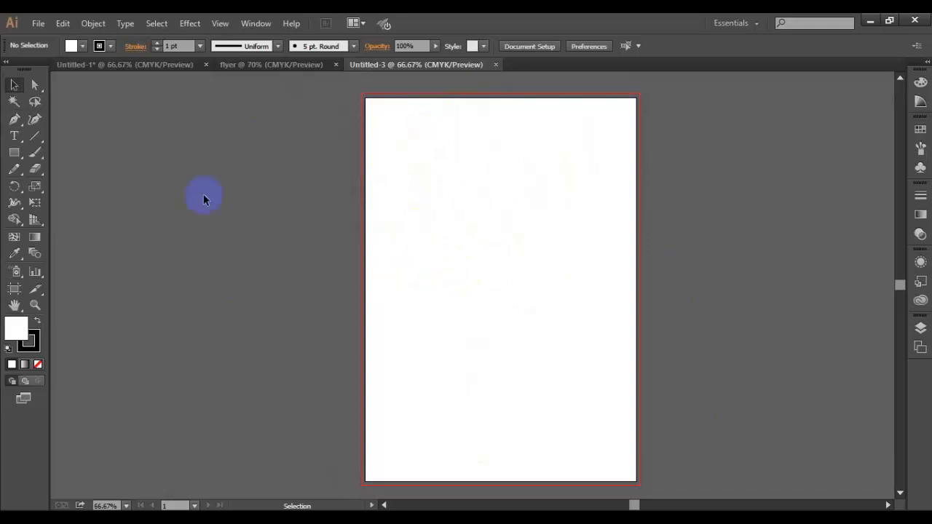
# - Duplicate the A4 artboard beside the original at about X 13.15 in, Y 5.85 in, leaving a small gap between their bleeds
pyautogui.click(15, 291)
pyautogui.moveTo(526, 267); pyautogui.dragTo(812, 271)
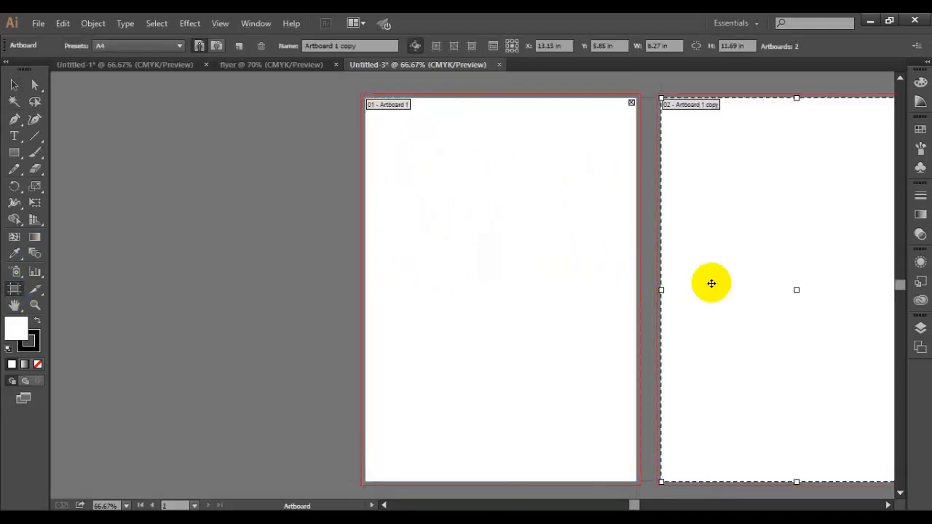
pyautogui.click(14, 85)
pyautogui.scroll(-2, 159, 287)
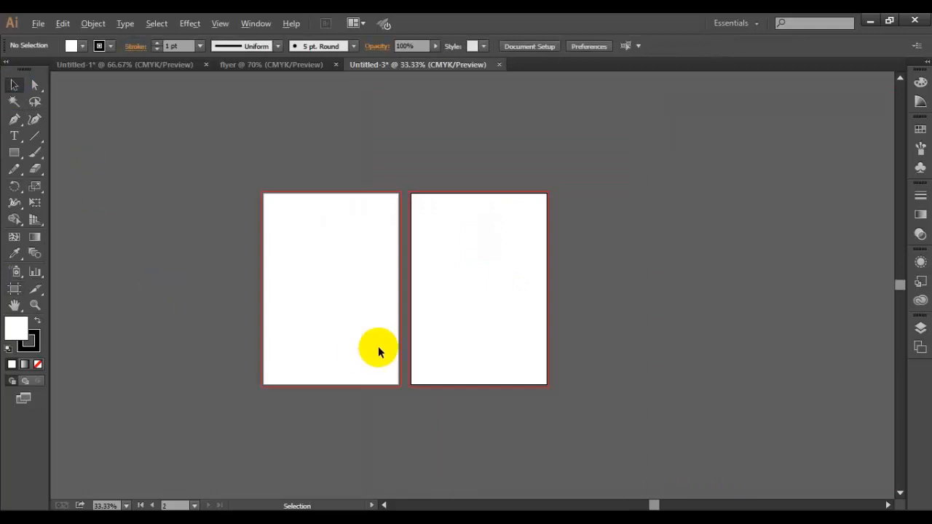
pyautogui.scroll(3, 377, 345)
pyautogui.scroll(-2, 525, 298)
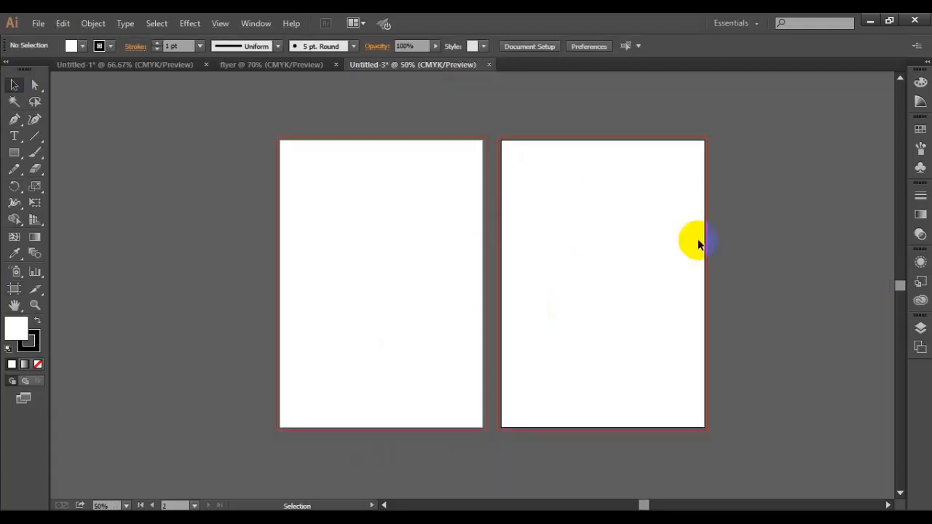
# - Create a new one-artboard document 16.54 in wide and 11.69 in high with a 0.125 in bleed on all sides
pyautogui.scroll(1, 696, 236)
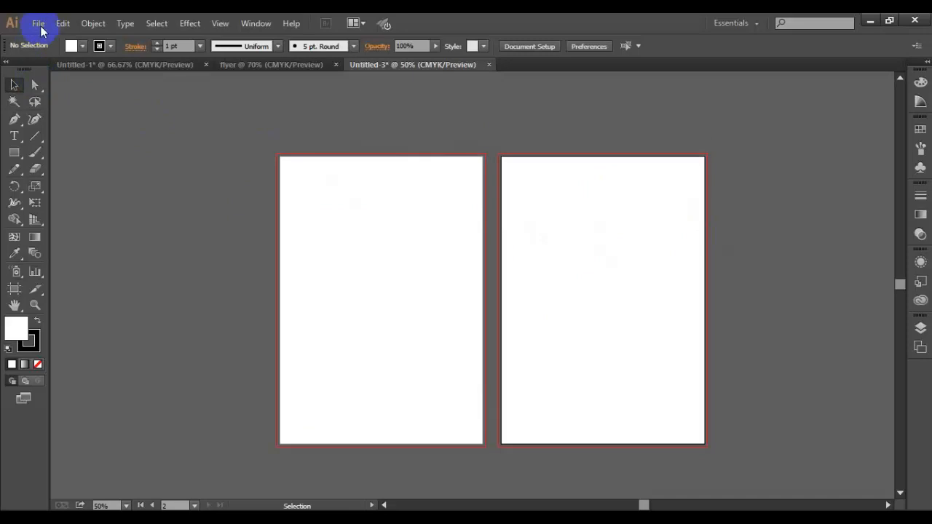
pyautogui.scroll(-2, 409, 267)
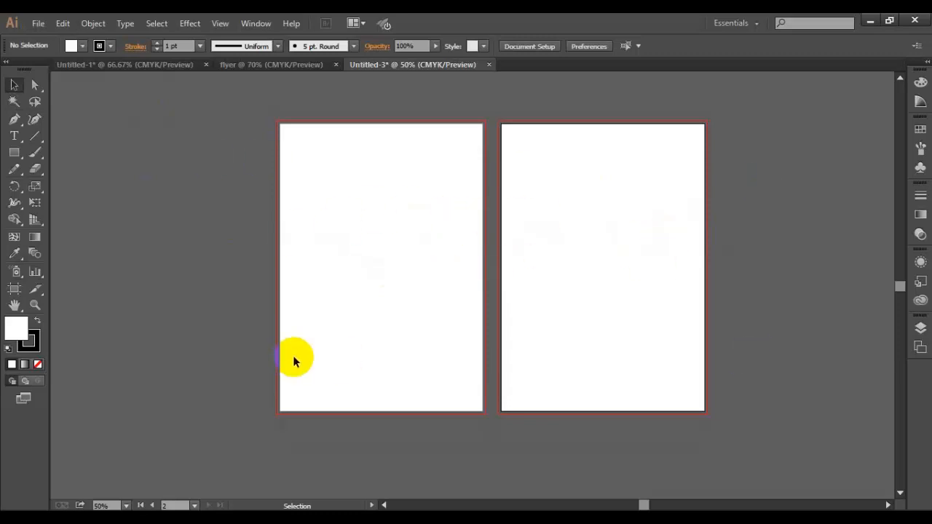
pyautogui.click(38, 23)
pyautogui.click(58, 38)
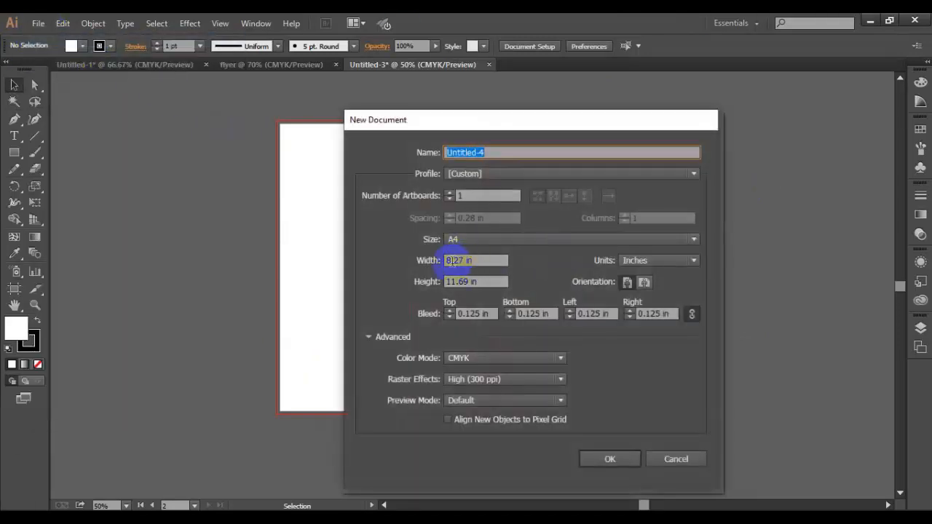
pyautogui.moveTo(453, 267); pyautogui.dragTo(412, 264)
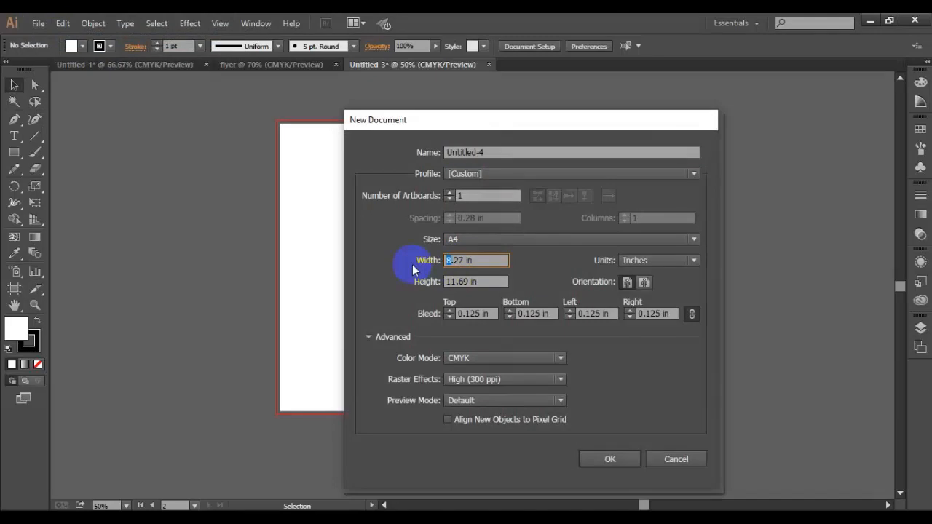
pyautogui.write('16')
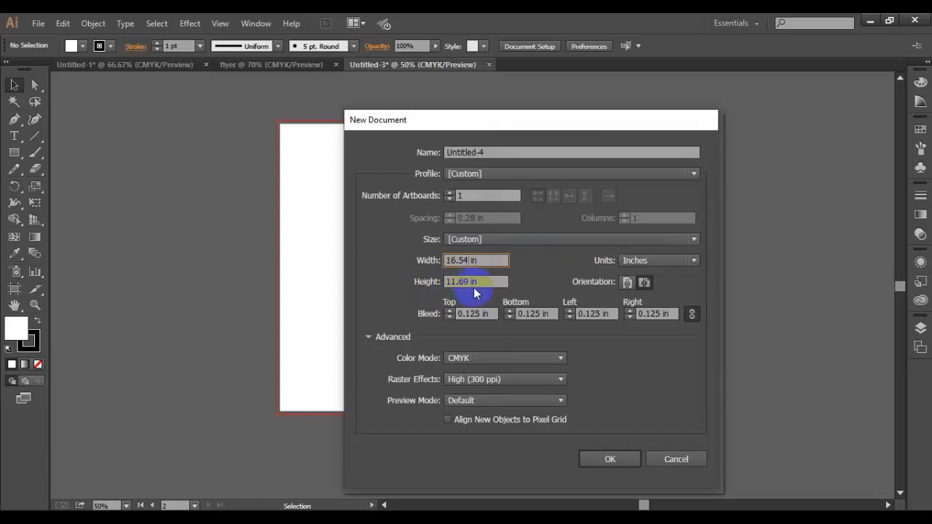
pyautogui.click(611, 458)
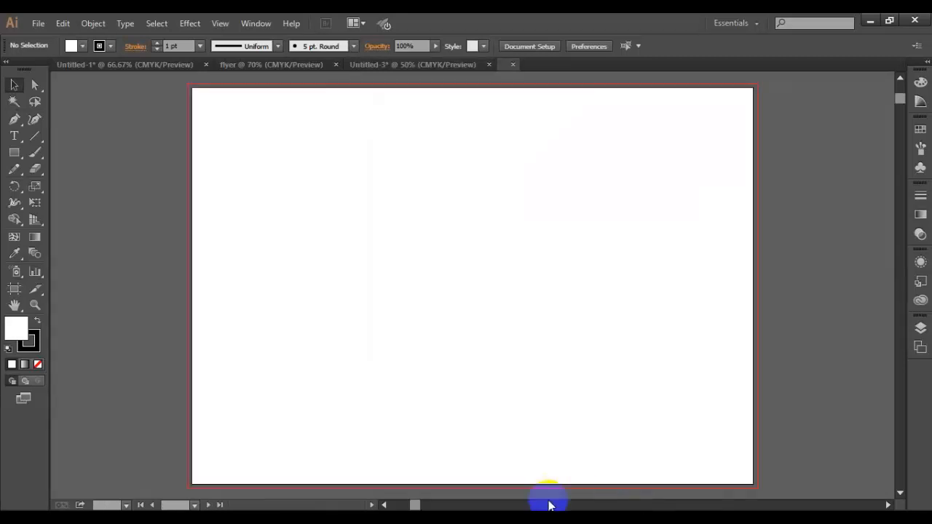
pyautogui.scroll(-2, 418, 259)
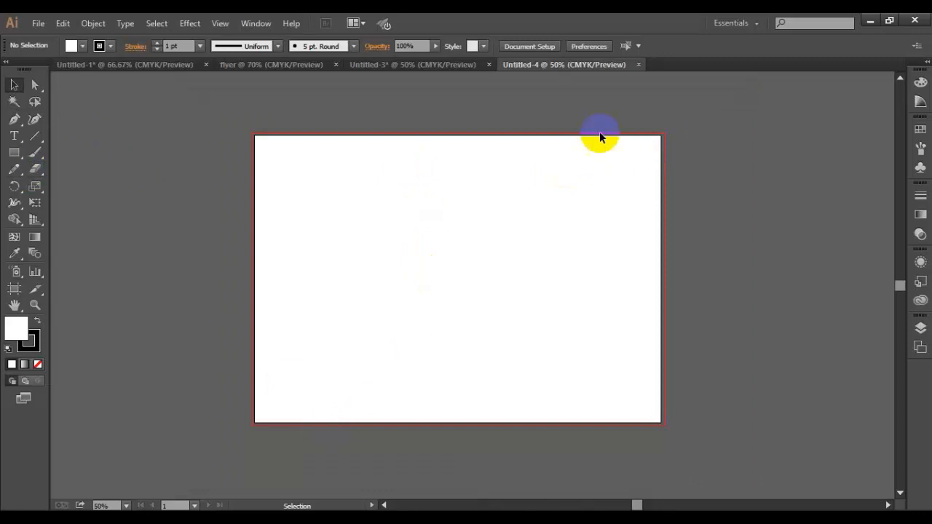
pyautogui.click(14, 152)
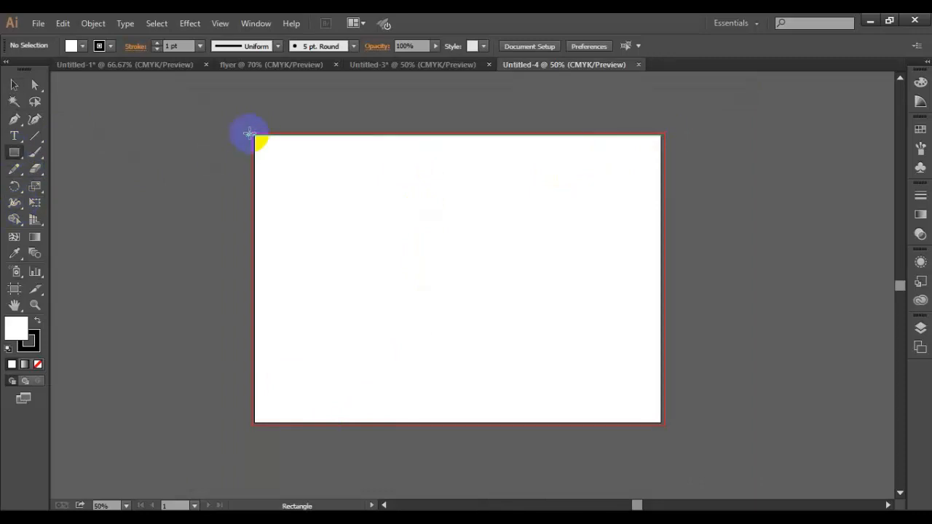
pyautogui.click(250, 132)
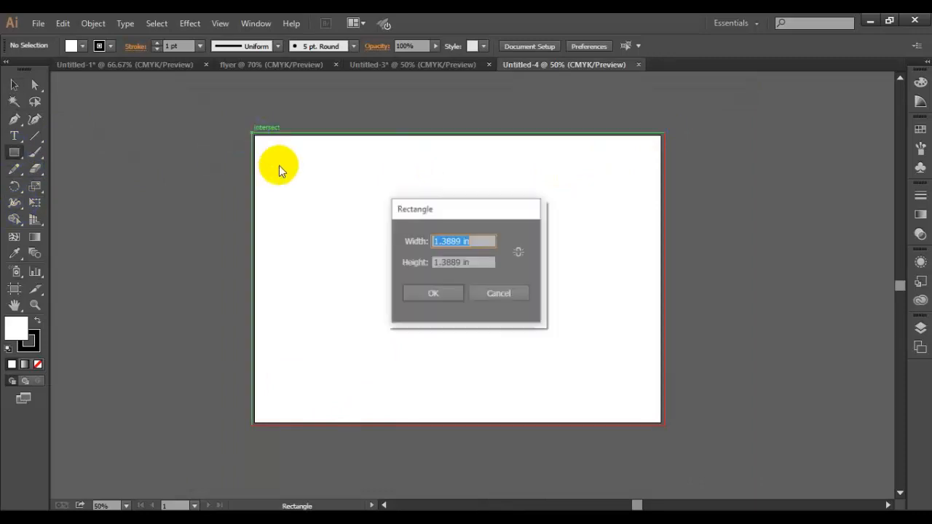
pyautogui.click(502, 293)
# - Return to the two-artboard document and draw a rectangle about 8.5 by 11.94 in over the first artboard, reaching its bleed lines
pyautogui.click(463, 65)
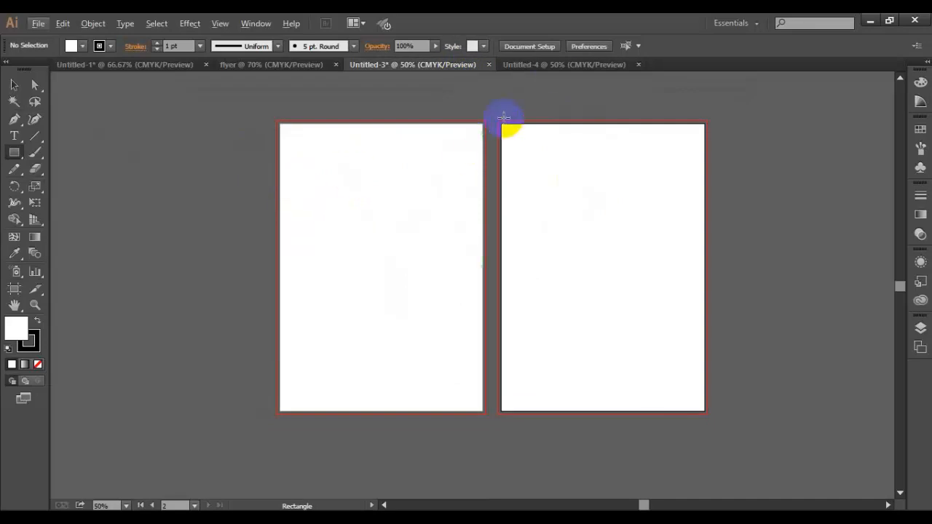
pyautogui.click(556, 67)
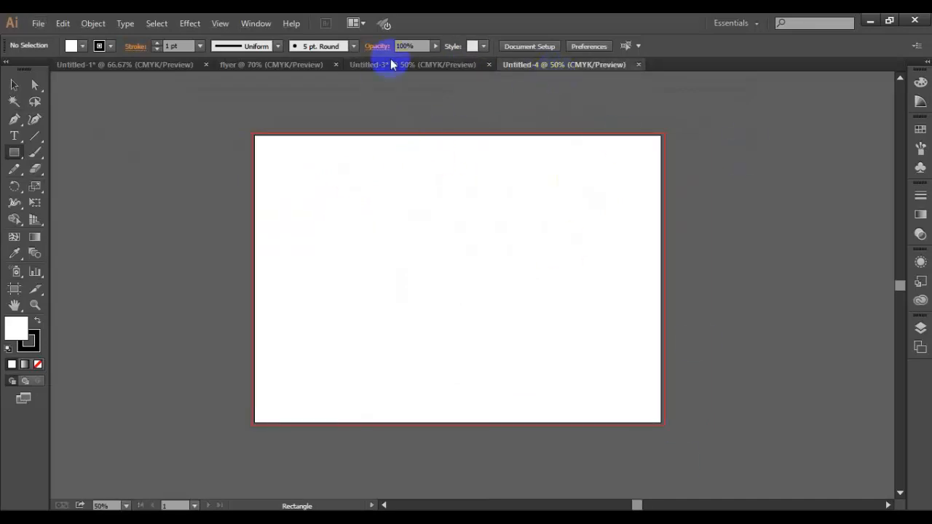
pyautogui.click(419, 71)
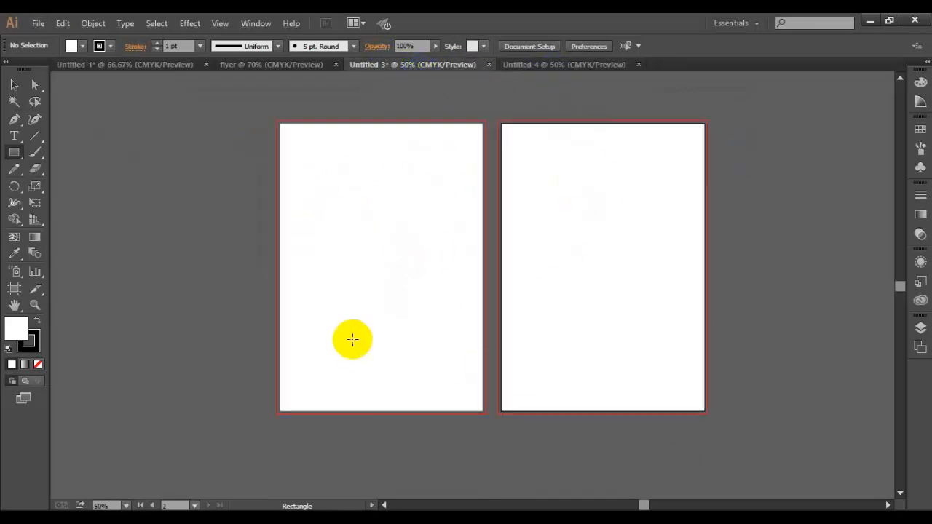
pyautogui.click(34, 152)
pyautogui.moveTo(282, 124); pyautogui.dragTo(483, 418)
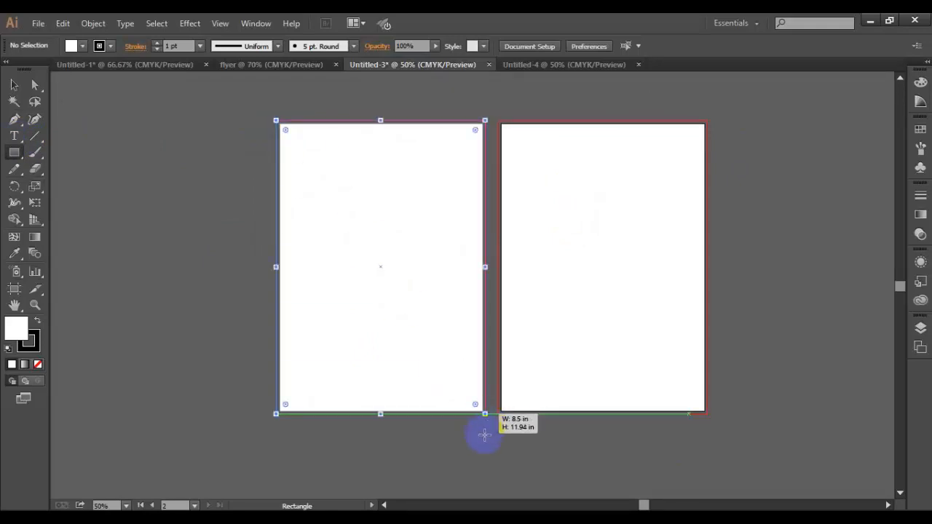
pyautogui.scroll(4, 493, 434)
pyautogui.scroll(3, 474, 416)
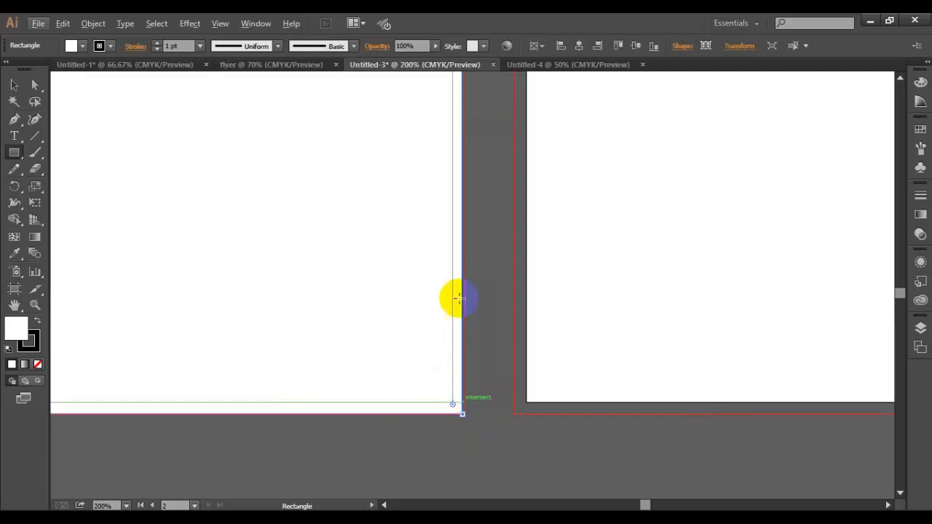
# - Remove the stroke from the rectangle on the first artboard, keeping its white fill
pyautogui.scroll(6, 471, 287)
pyautogui.scroll(-2, 473, 287)
pyautogui.moveTo(10, 71)
pyautogui.mouseDown()
pyautogui.moveTo(49, 83)
pyautogui.moveTo(11, 73)
pyautogui.mouseUp()
pyautogui.click(14, 85)
pyautogui.scroll(4, 424, 157)
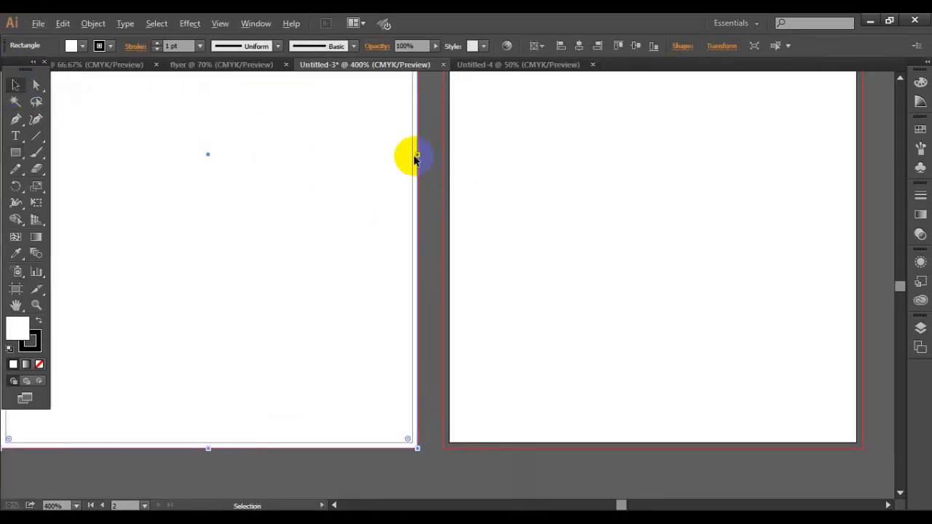
pyautogui.moveTo(392, 138); pyautogui.dragTo(425, 148)
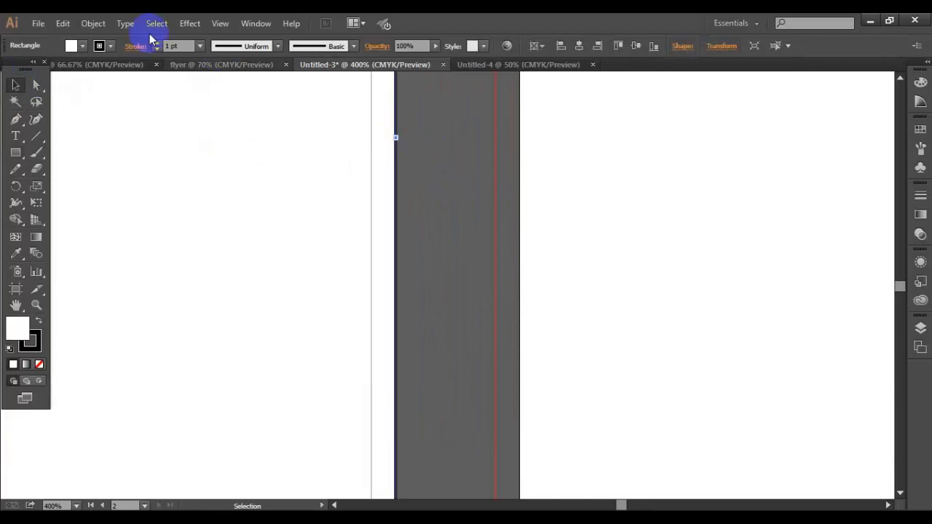
pyautogui.click(110, 46)
pyautogui.click(9, 70)
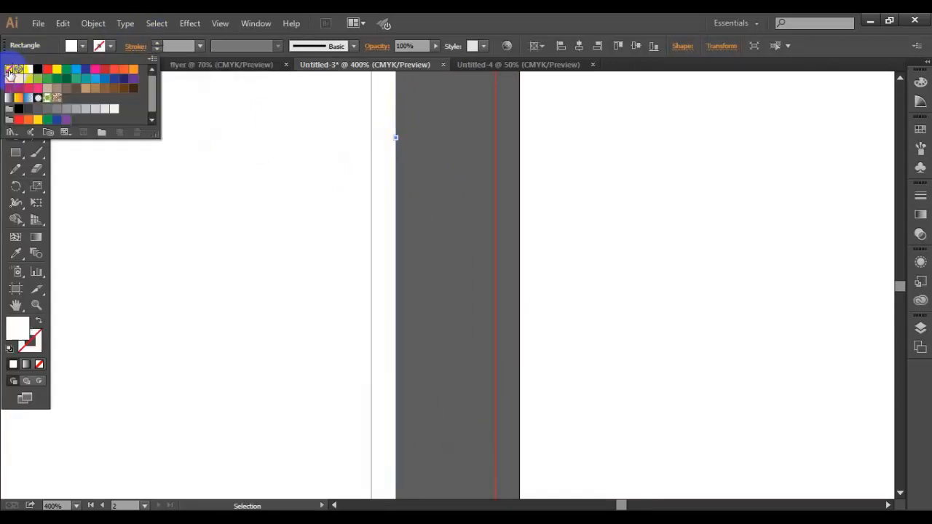
pyautogui.click(447, 213)
pyautogui.scroll(-3, 480, 306)
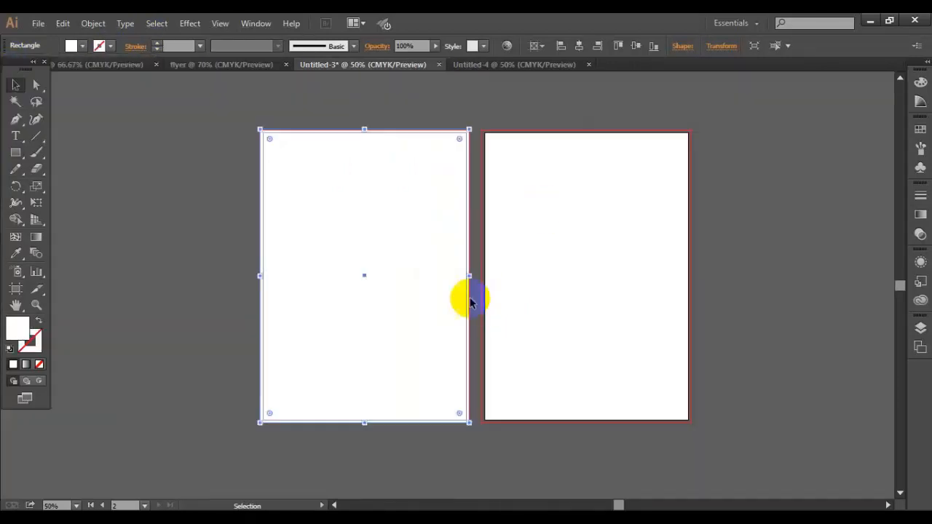
pyautogui.click(204, 329)
pyautogui.click(347, 318)
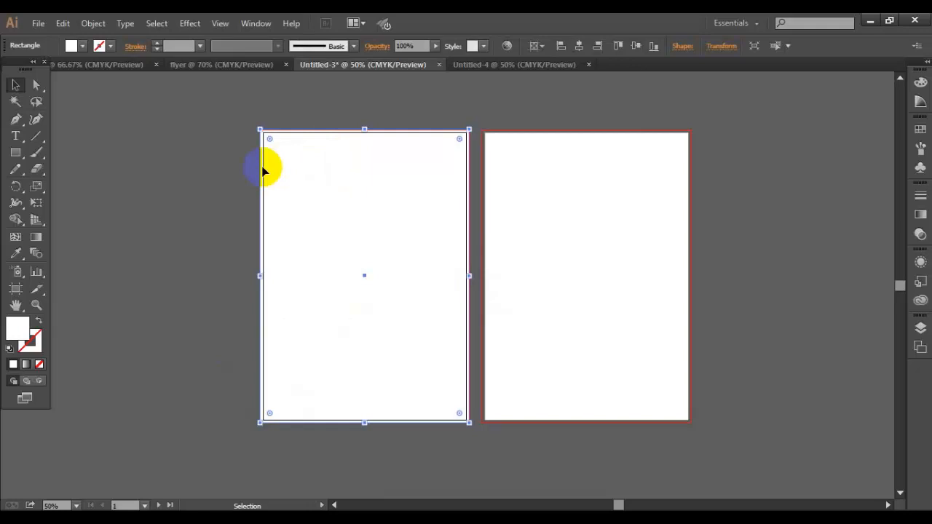
# - Extend the rectangle's left edge outward to meet the first artboard's red bleed line exactly
pyautogui.scroll(3, 254, 267)
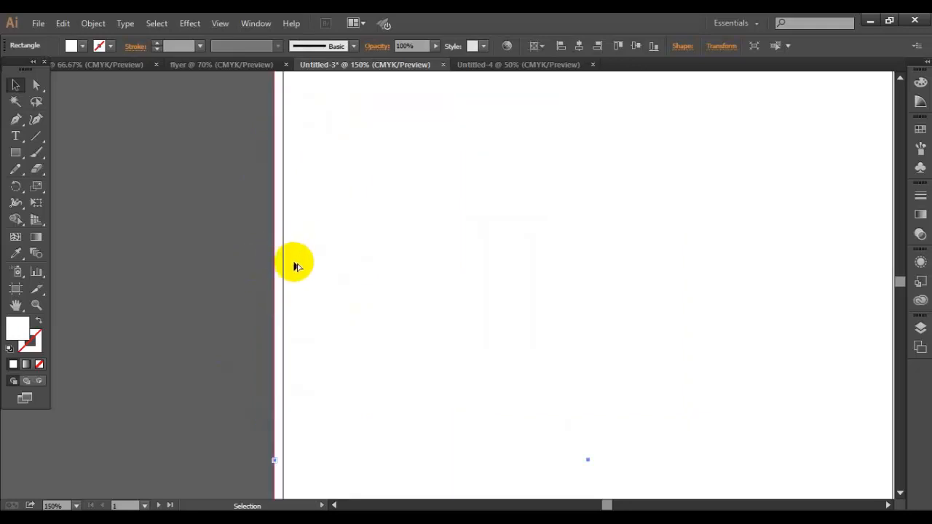
pyautogui.scroll(-3, 296, 264)
pyautogui.scroll(2, 330, 270)
pyautogui.scroll(1, 329, 269)
pyautogui.scroll(-1, 364, 214)
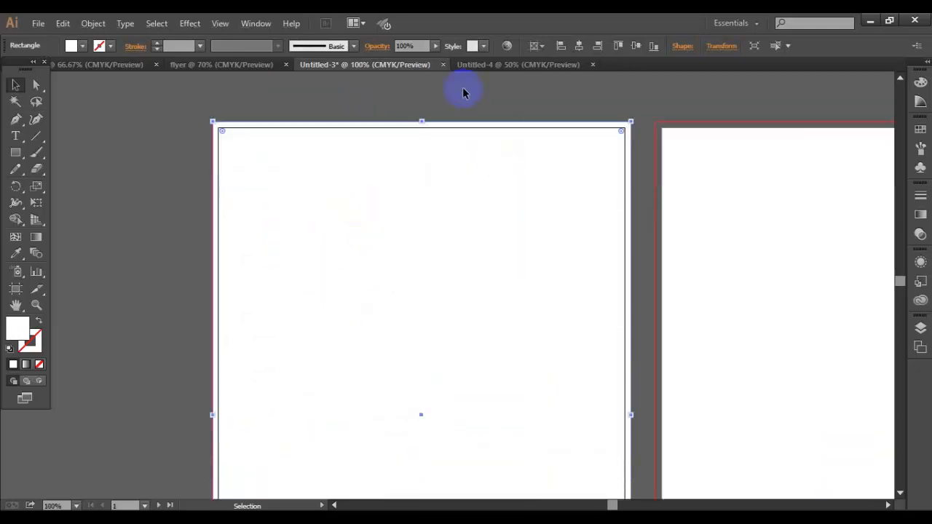
pyautogui.scroll(3, 204, 186)
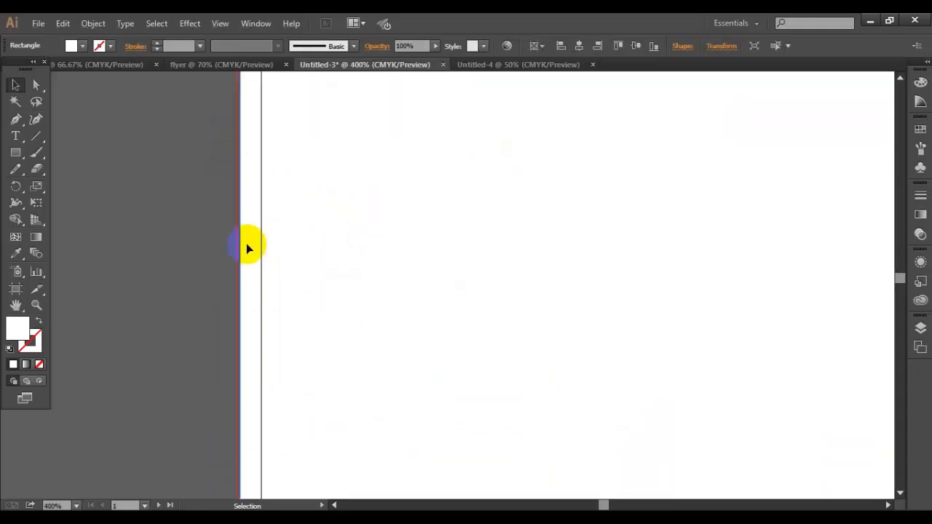
pyautogui.scroll(-3, 349, 258)
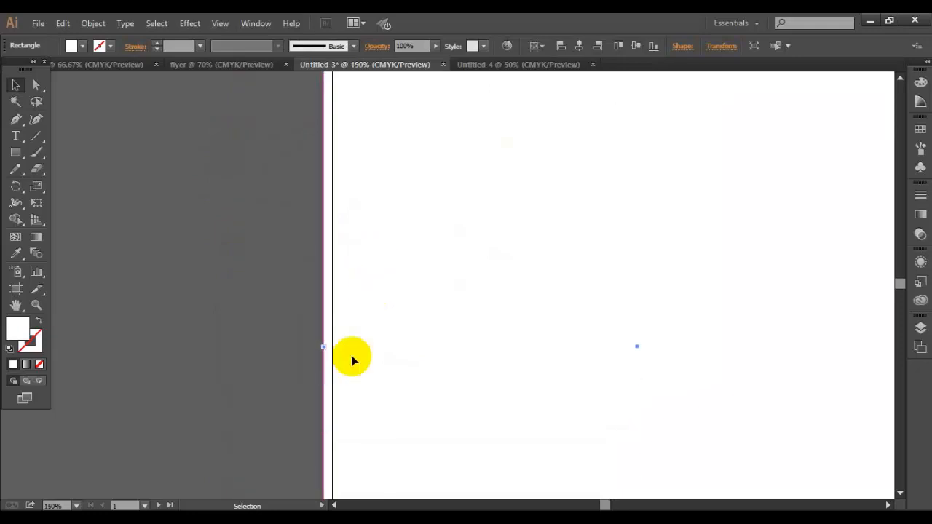
pyautogui.scroll(3, 352, 359)
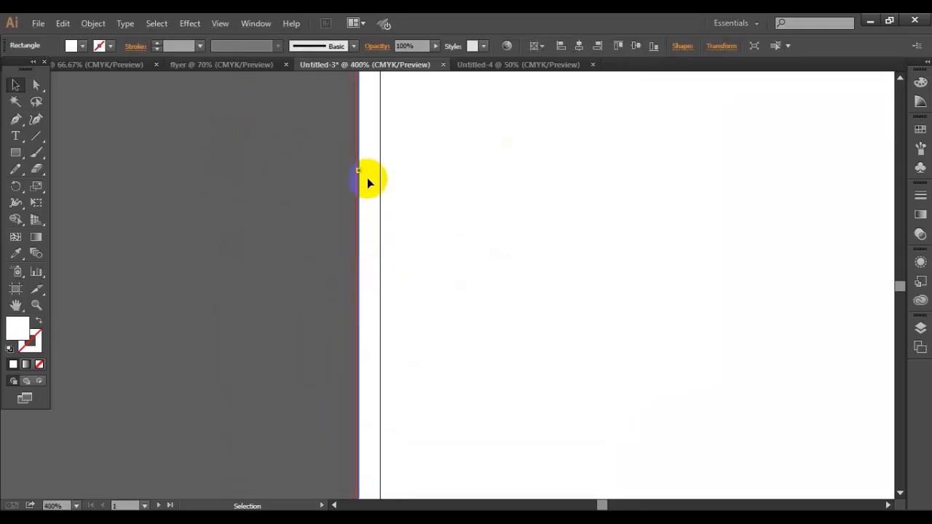
pyautogui.moveTo(360, 172); pyautogui.dragTo(356, 172)
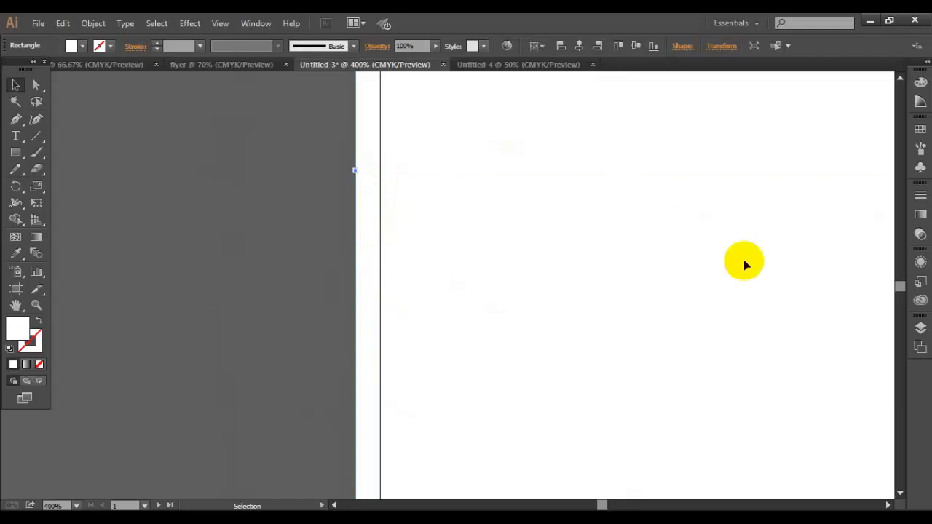
pyautogui.scroll(-6, 308, 328)
pyautogui.scroll(-2, 449, 336)
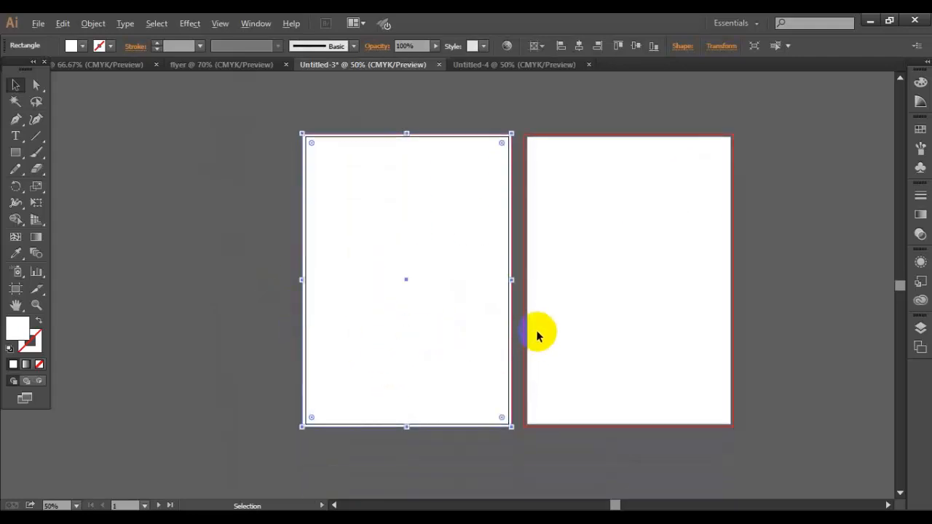
pyautogui.scroll(6, 537, 335)
pyautogui.scroll(-6, 483, 275)
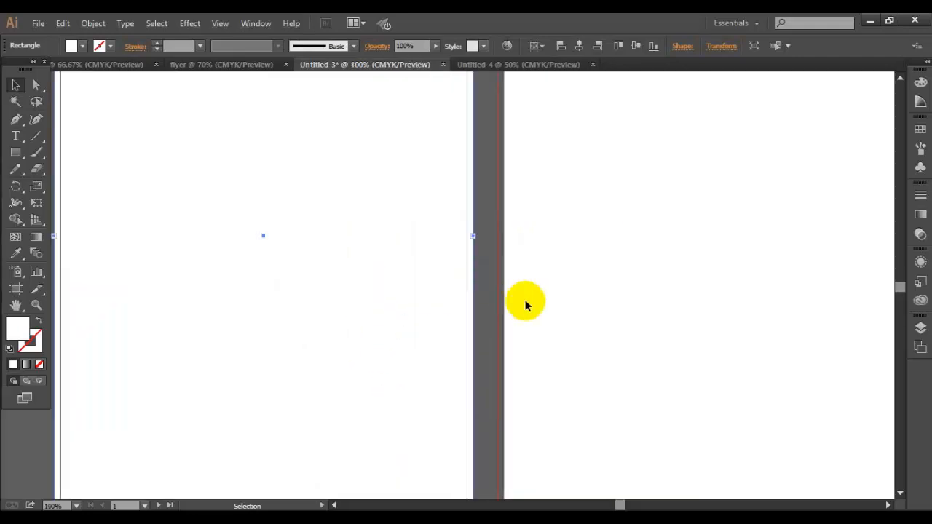
# - Add a 12 pt sample letter "d" near the first artboard's left trim edge, try it on the trim line, and place it slightly inside
pyautogui.scroll(6, 416, 277)
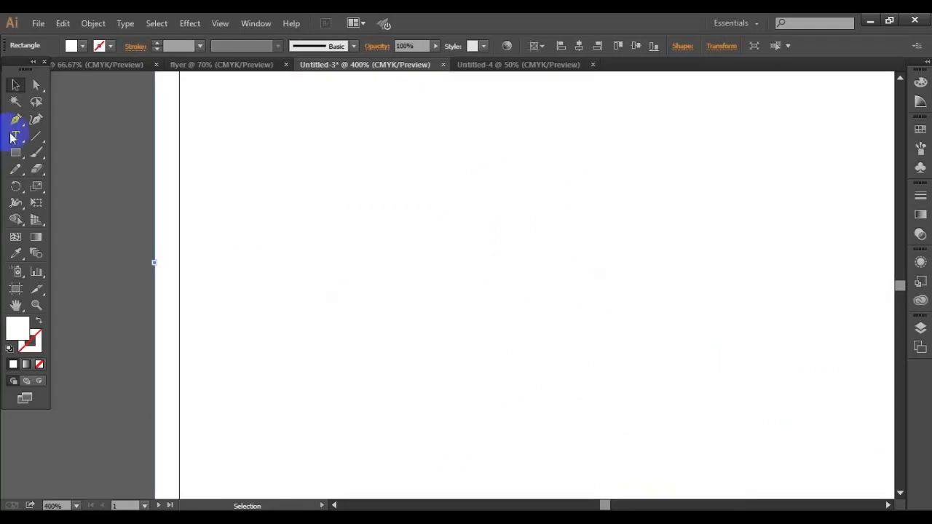
pyautogui.click(16, 136)
pyautogui.click(199, 203)
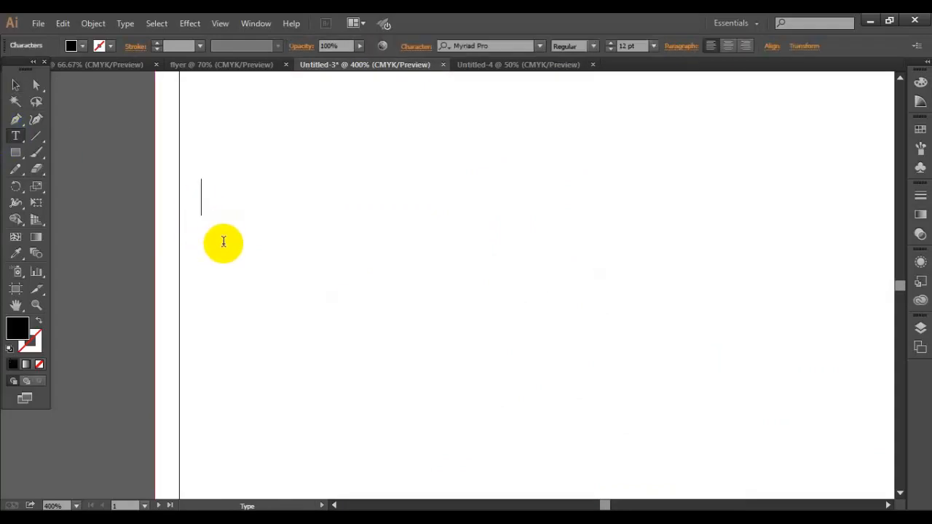
pyautogui.write('d')
pyautogui.click(15, 84)
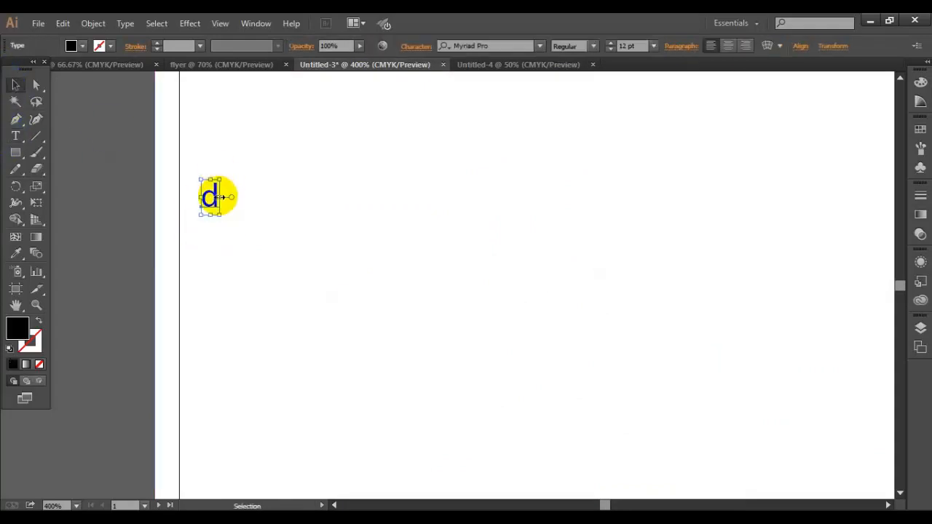
pyautogui.moveTo(213, 201); pyautogui.dragTo(192, 201)
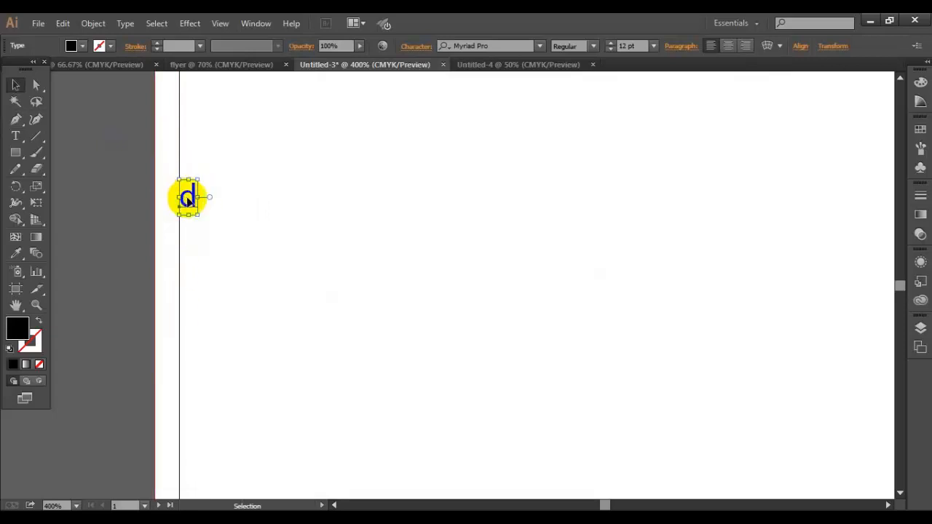
pyautogui.moveTo(188, 198); pyautogui.dragTo(217, 201)
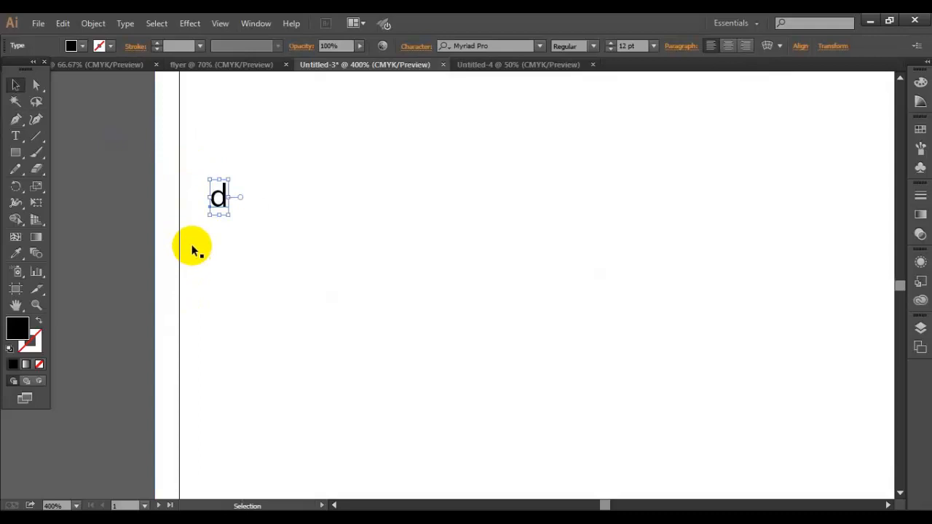
pyautogui.scroll(-1, 187, 249)
pyautogui.scroll(-1, 167, 256)
pyautogui.click(145, 254)
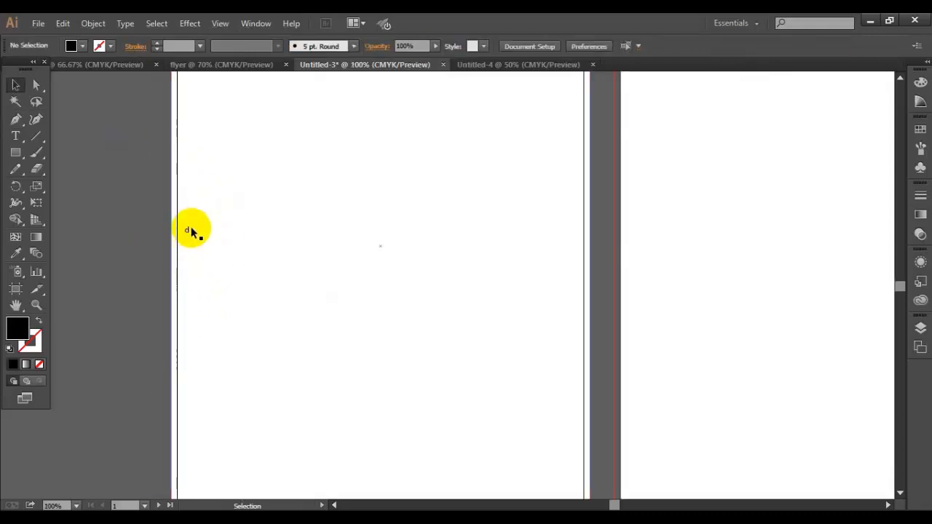
# - Delete the sample letter "d" beside the first artboard's left trim edge
pyautogui.click(188, 231)
pyautogui.click(243, 243)
pyautogui.scroll(-3, 289, 267)
# - Offset the path of the first artboard's background rectangle by -0.5 in with Miter joins and a miter limit of 4
pyautogui.click(267, 225)
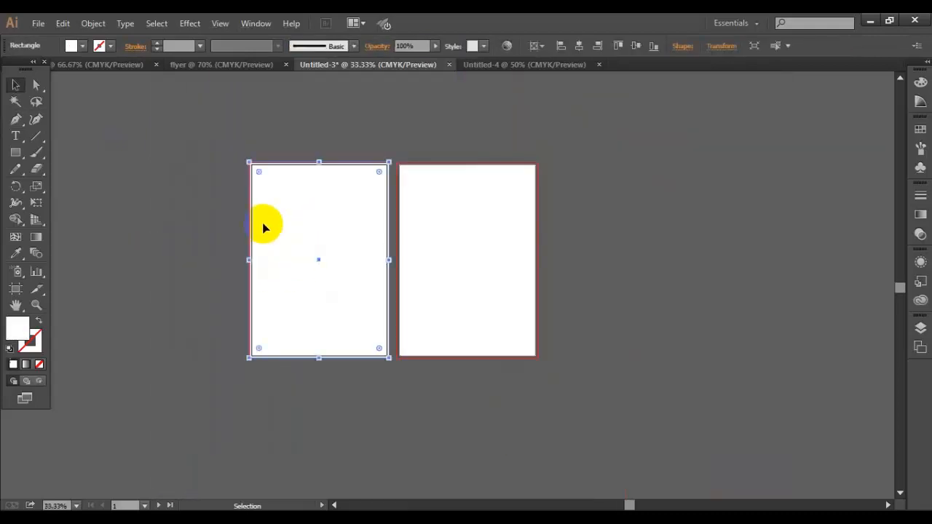
pyautogui.click(93, 23)
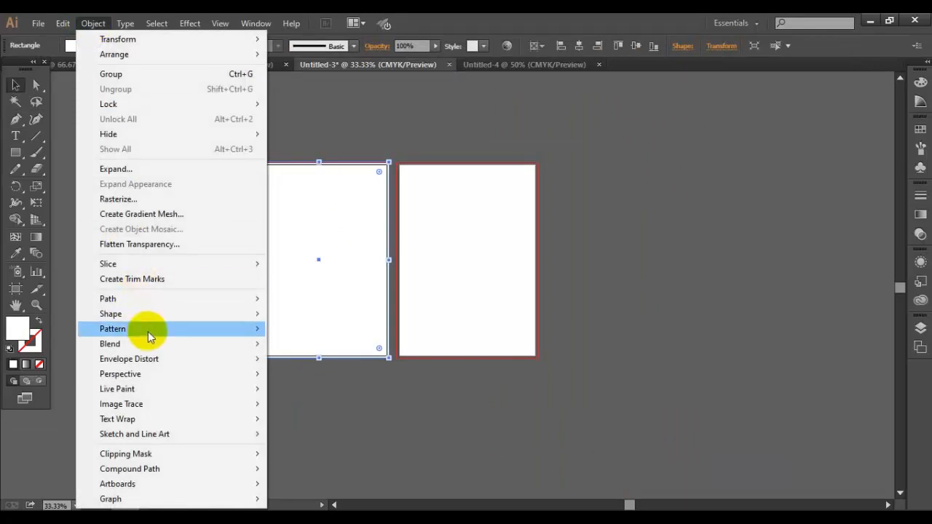
pyautogui.moveTo(183, 305)
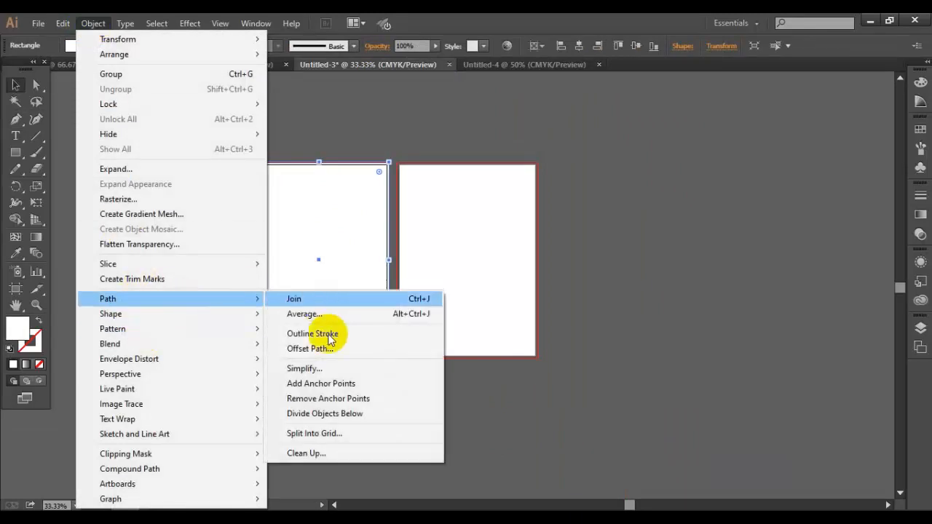
pyautogui.click(333, 348)
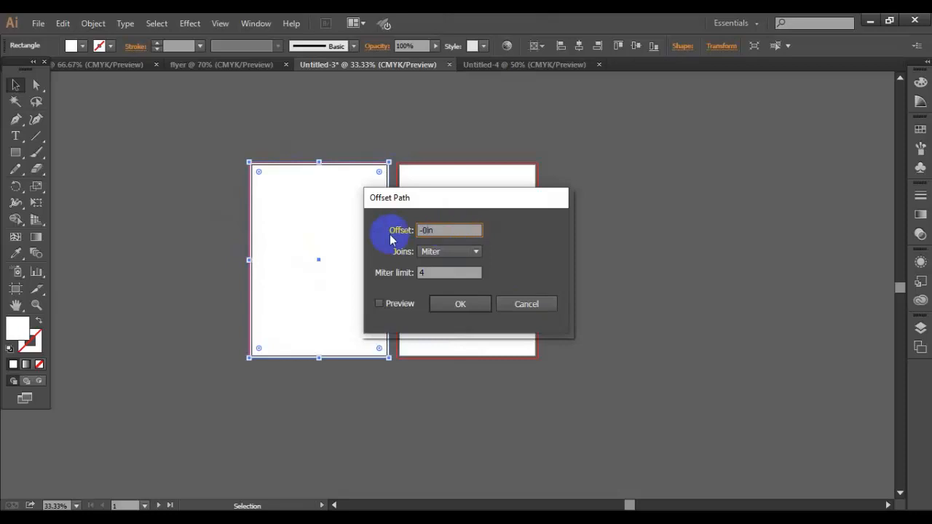
pyautogui.click(455, 305)
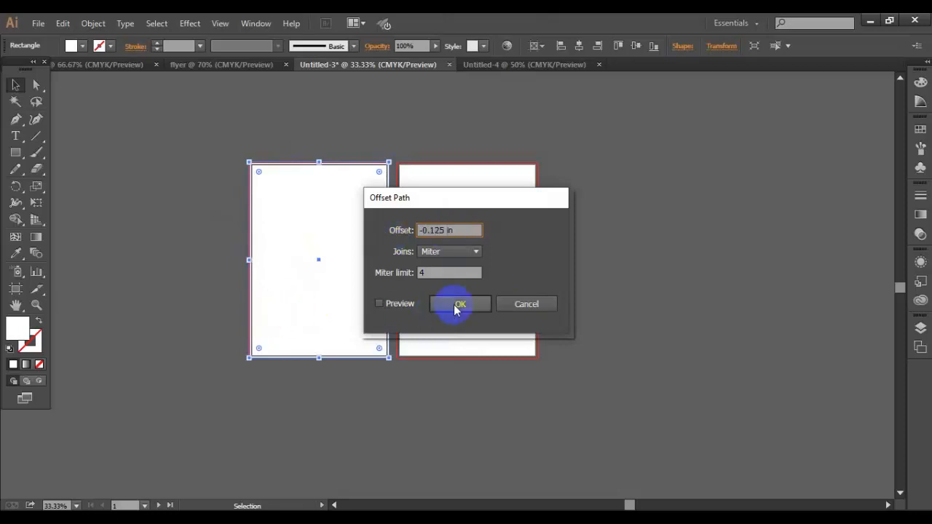
pyautogui.click(400, 308)
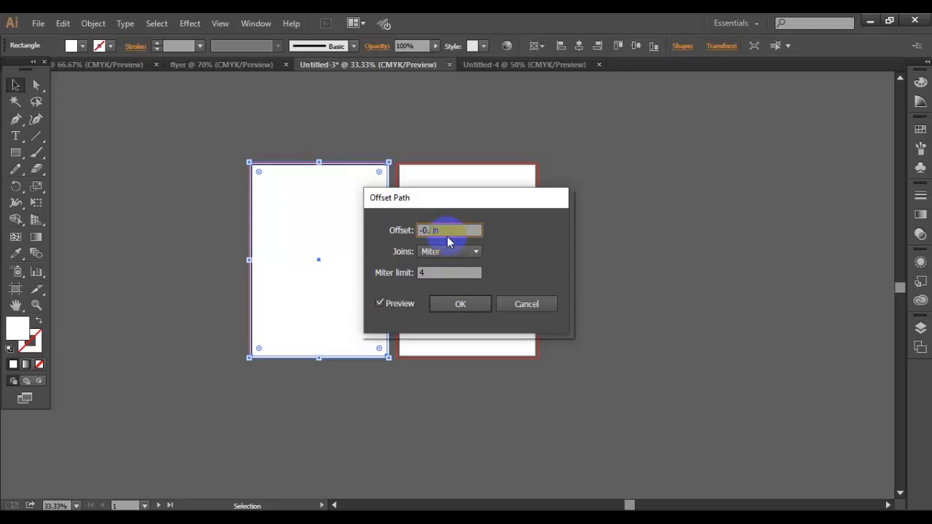
pyautogui.click(379, 309)
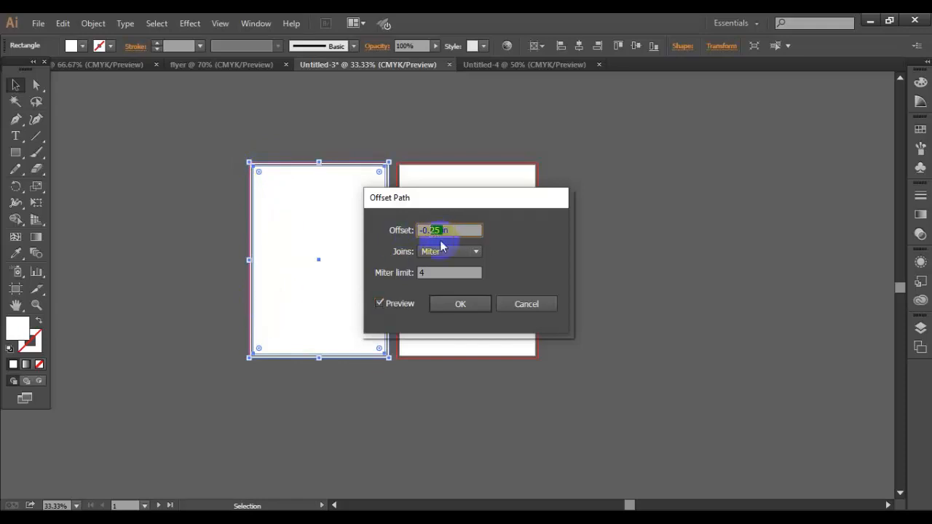
pyautogui.write('5')
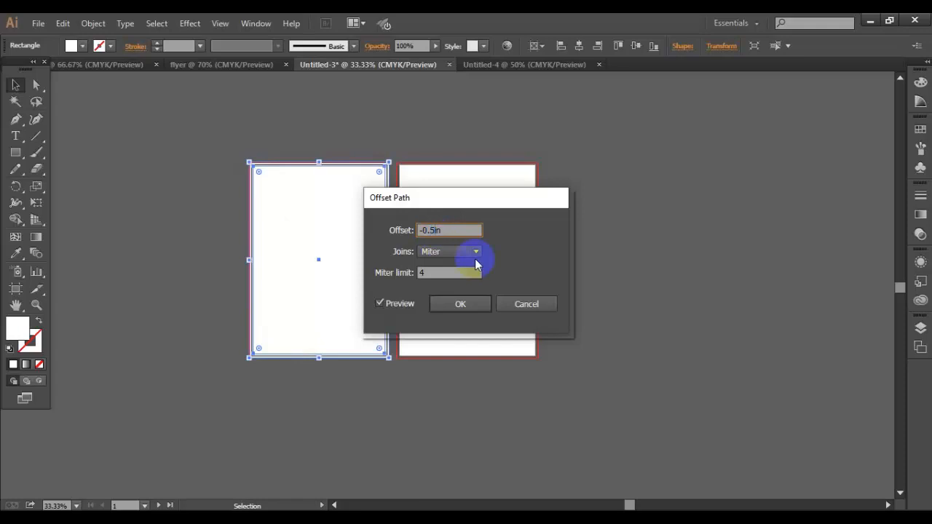
pyautogui.click(398, 304)
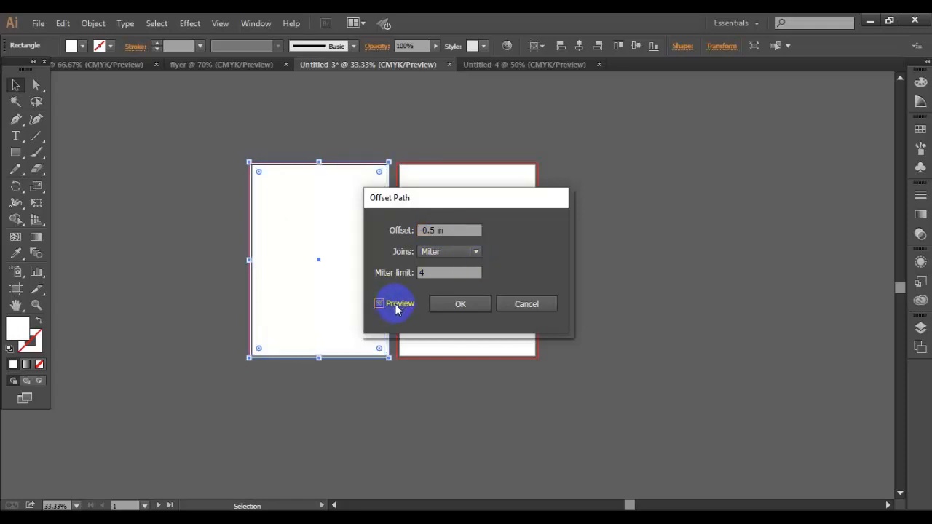
pyautogui.click(471, 305)
# - Examine the inset rectangle's spacing from the first artboard's trim and bleed lines along the bottom, side and top edges
pyautogui.scroll(3, 334, 439)
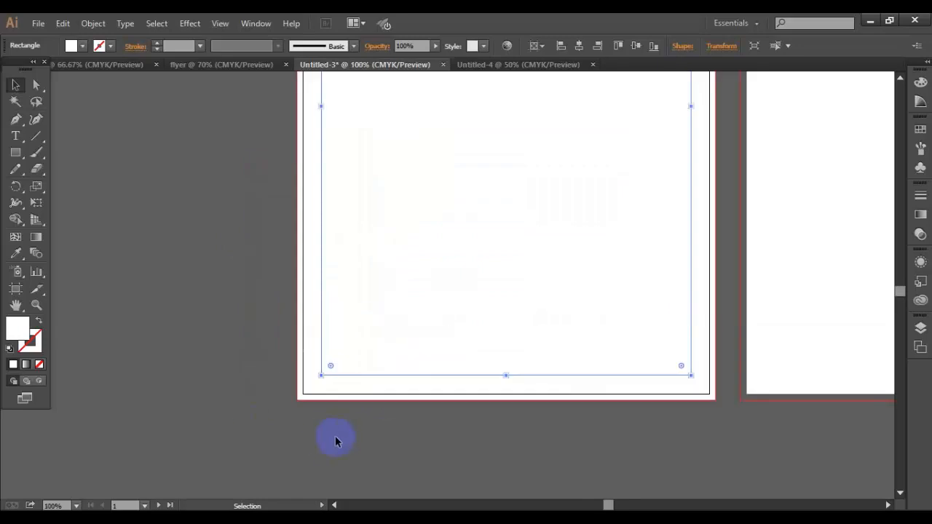
pyautogui.scroll(-2, 335, 445)
pyautogui.scroll(2, 352, 435)
pyautogui.scroll(-1, 313, 401)
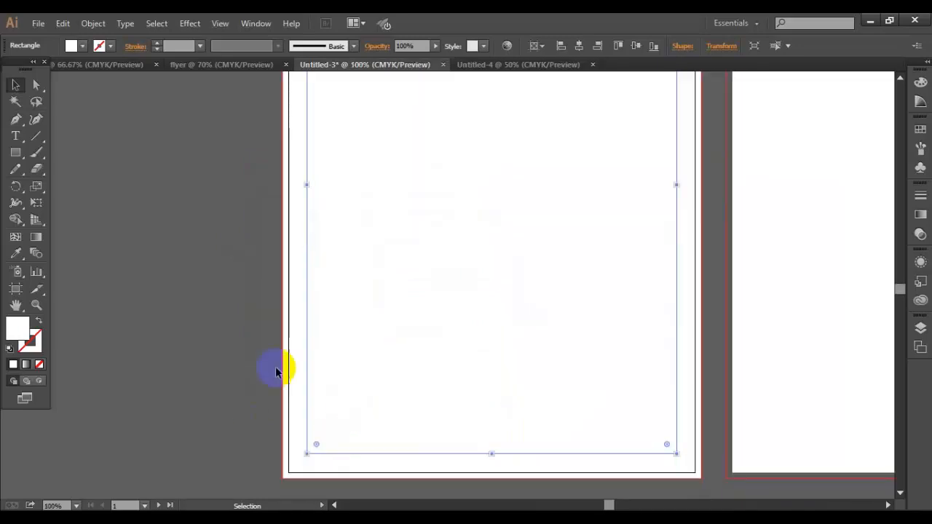
pyautogui.scroll(-1, 276, 375)
pyautogui.scroll(3, 511, 374)
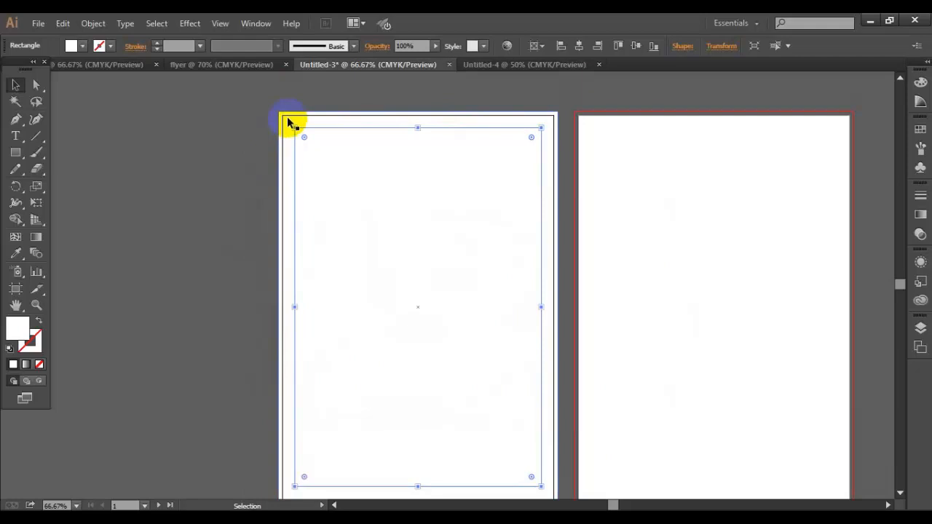
pyautogui.click(288, 115)
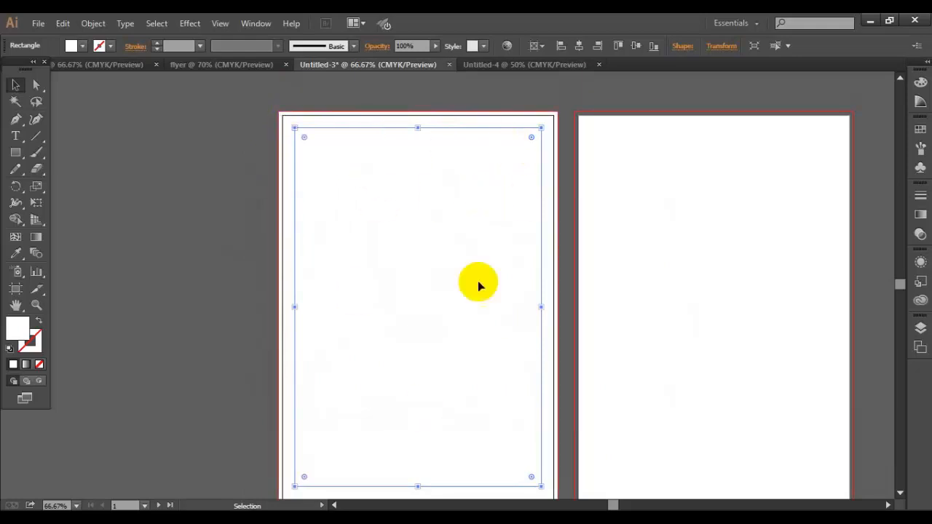
# - Try brown and blue fills on the inset rectangle, and restore its white fill
pyautogui.click(88, 51)
pyautogui.click(107, 88)
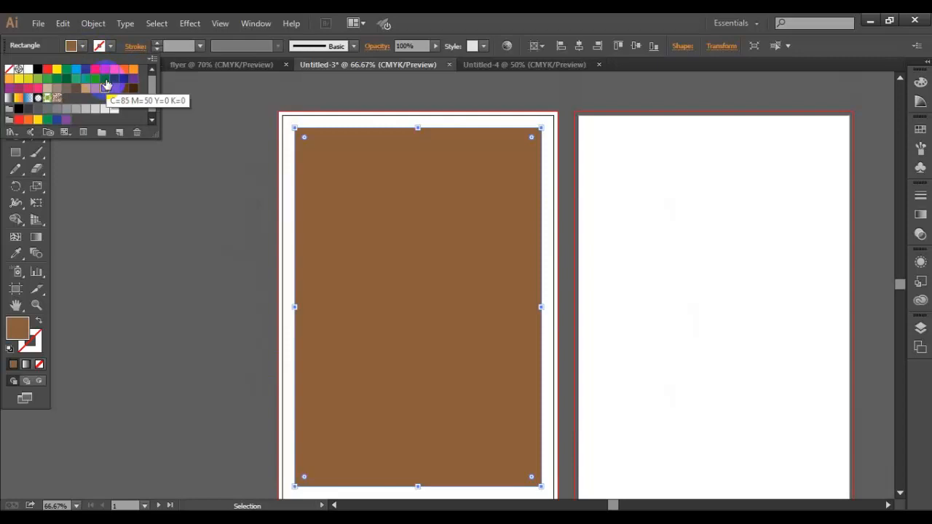
pyautogui.click(95, 78)
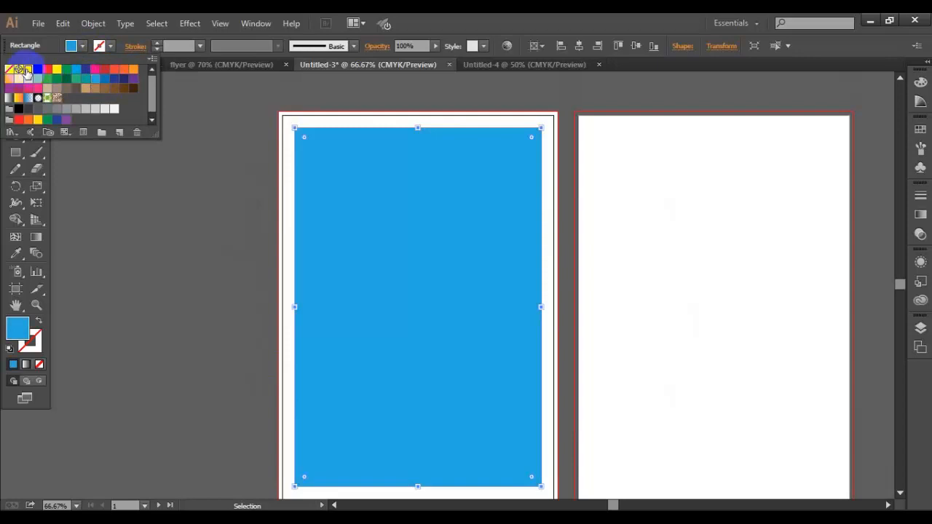
pyautogui.click(27, 71)
# - Convert the inset rectangle on the first artboard into guides and deselect it
pyautogui.click(228, 190)
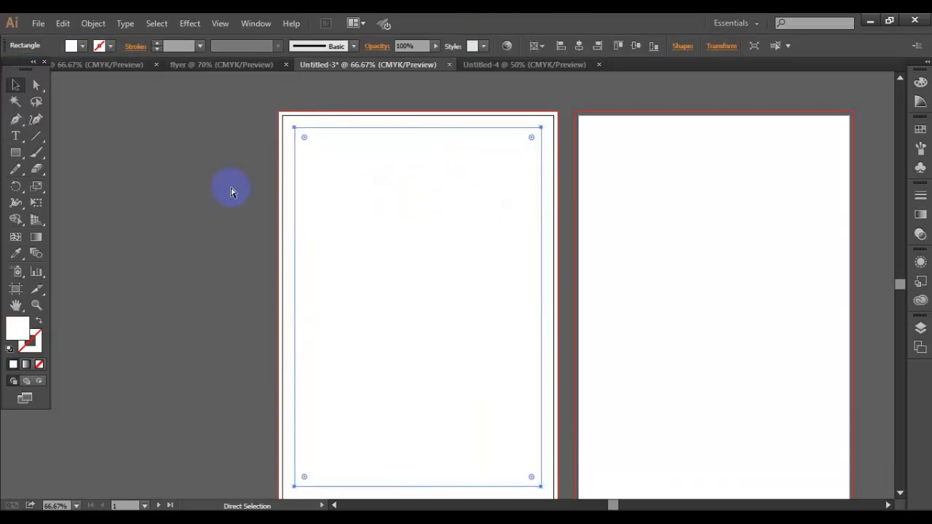
pyautogui.press('v')
pyautogui.click(232, 191)
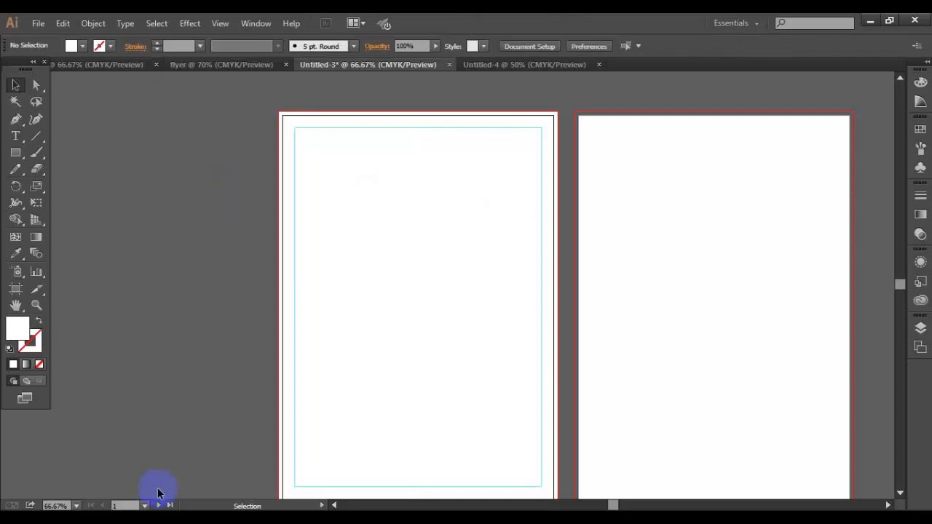
pyautogui.scroll(-1, 333, 187)
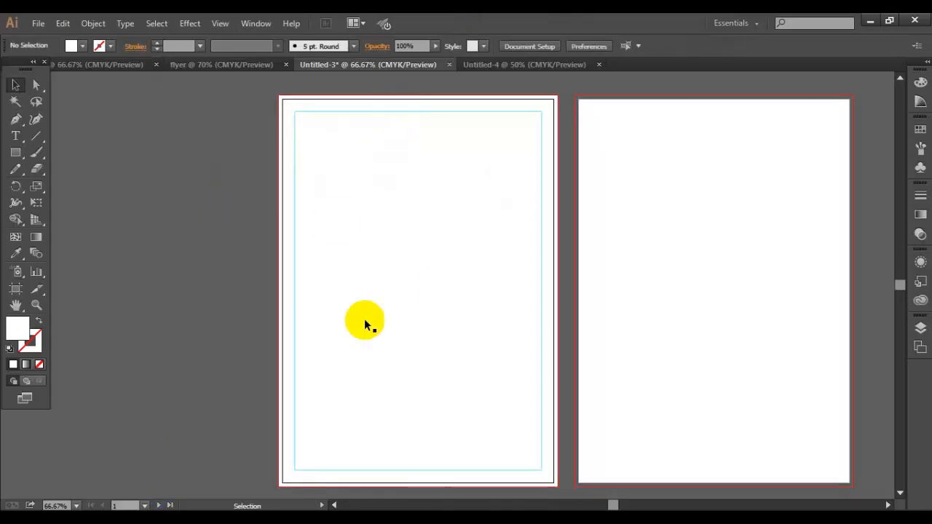
# - Try moving the inset guide off the first artboard, and undo the move
pyautogui.moveTo(390, 115); pyautogui.dragTo(115, 152)
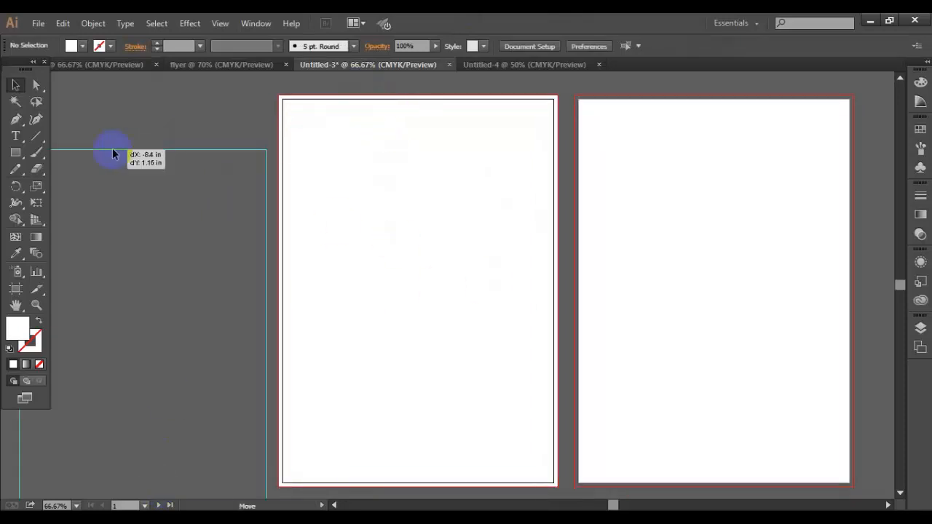
pyautogui.hotkey('ctrl', 'z')
pyautogui.click(182, 344)
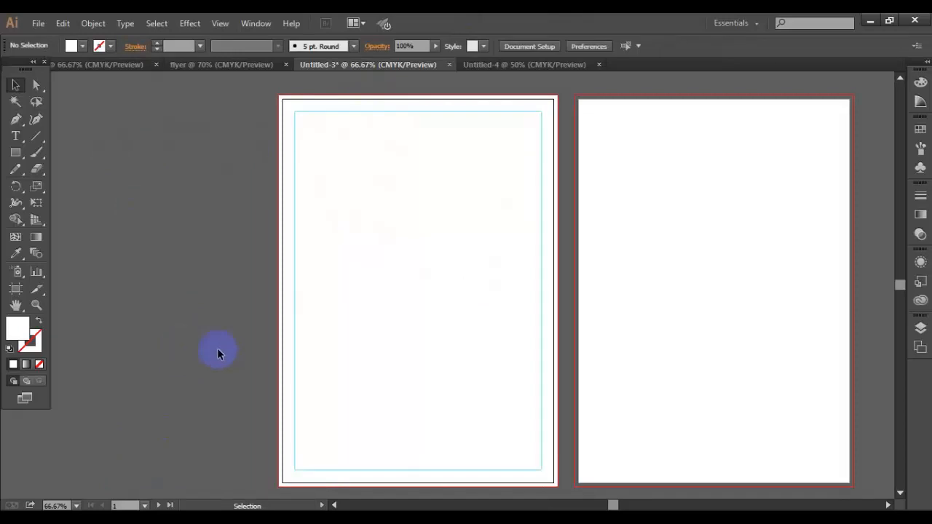
# - Duplicate the first artboard's inset guide onto the second artboard, shifted about 9.02 in horizontally
pyautogui.scroll(-1, 240, 351)
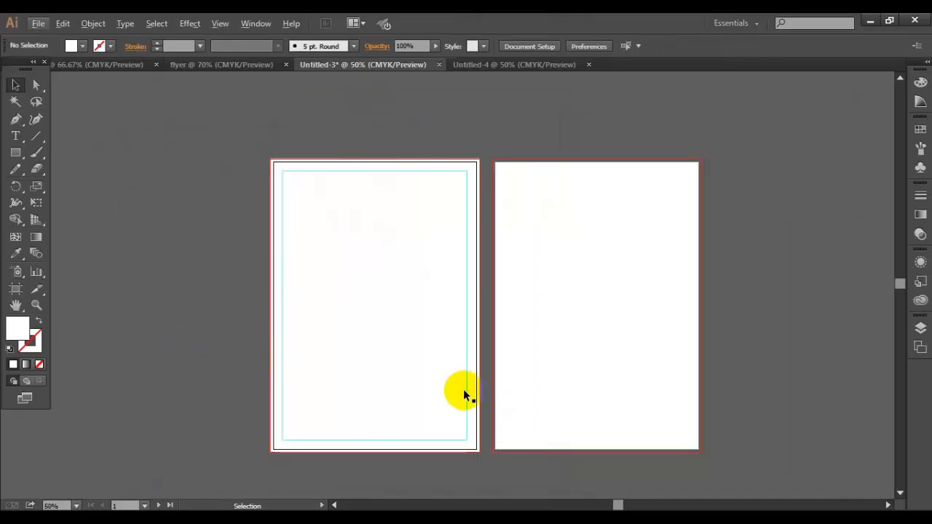
pyautogui.moveTo(467, 394); pyautogui.dragTo(688, 393)
pyautogui.hotkey('ctrl', 'z')
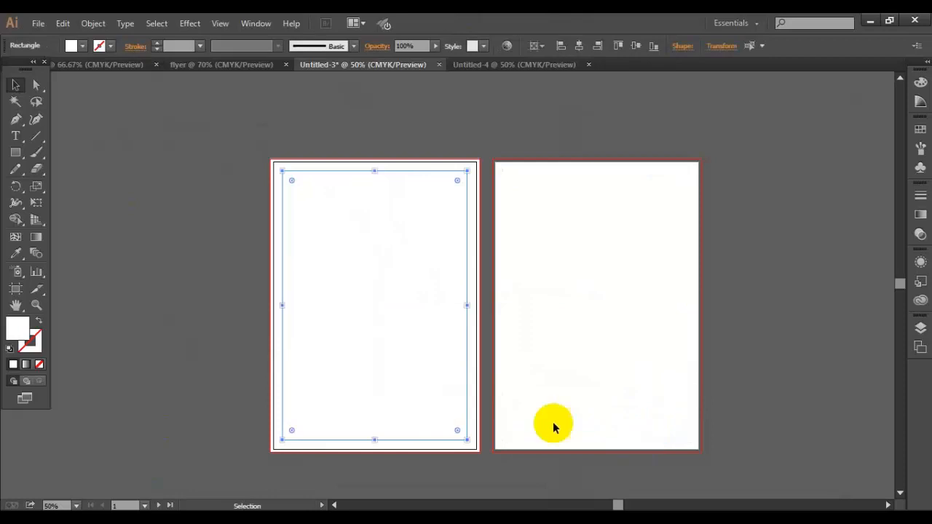
pyautogui.moveTo(467, 386); pyautogui.dragTo(688, 384)
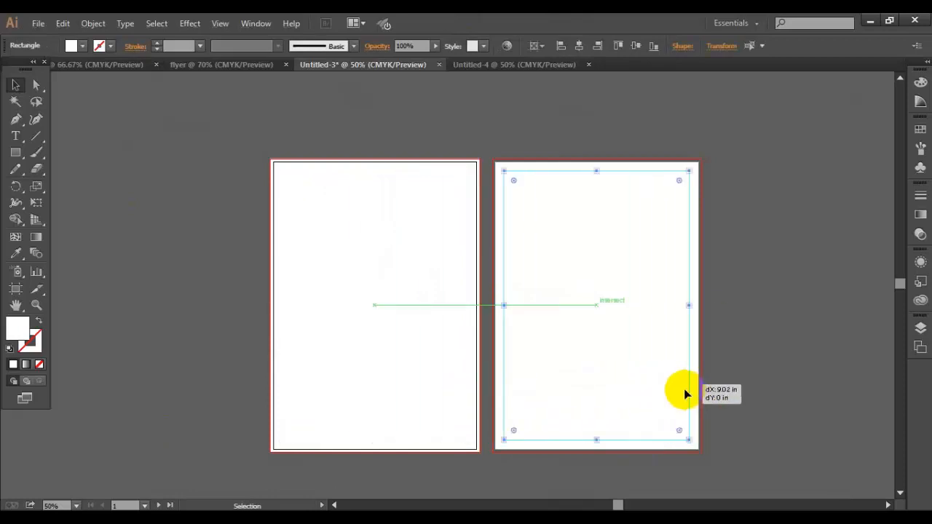
pyautogui.click(580, 46)
pyautogui.hotkey('ctrl', 'z')
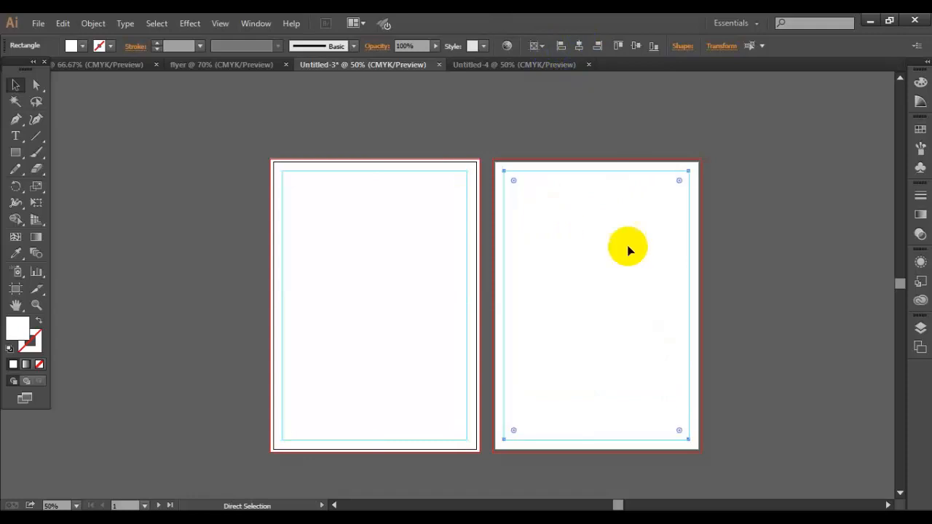
# - Select the copied inset guide on the second artboard and delete it
pyautogui.click(784, 247)
pyautogui.scroll(1, 760, 310)
pyautogui.click(662, 252)
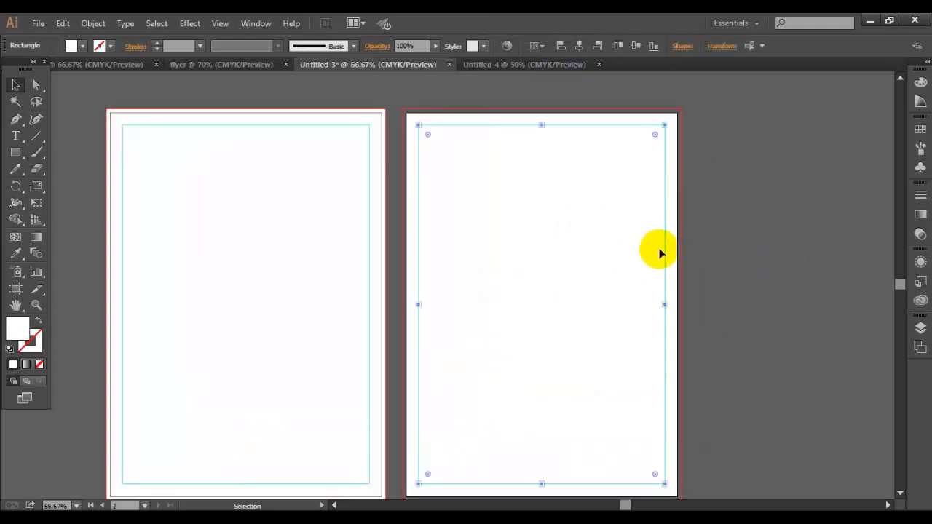
pyautogui.hotkey('ctrl', '5')
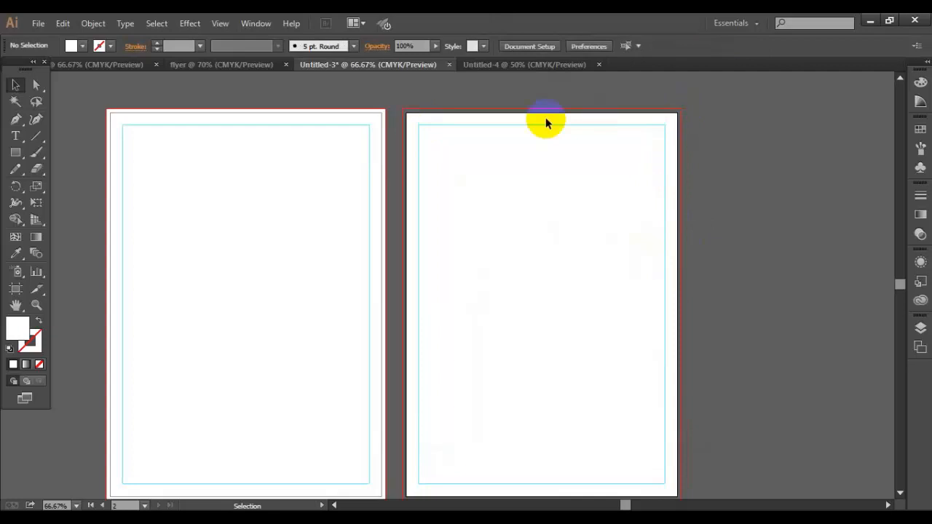
pyautogui.click(576, 124)
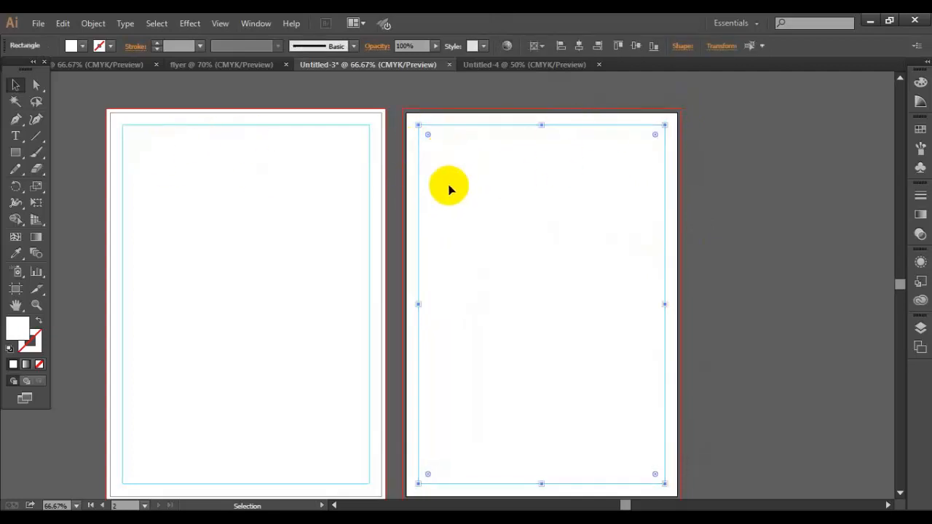
pyautogui.press('Delete')
# - Draw a white rectangle without stroke over the second artboard, reaching its red bleed lines on all sides
pyautogui.click(16, 152)
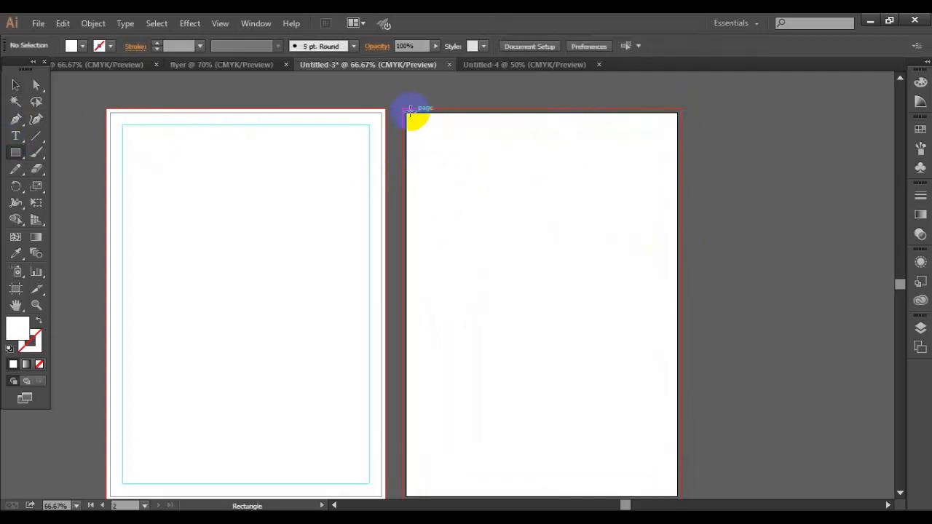
pyautogui.moveTo(410, 109); pyautogui.dragTo(679, 449)
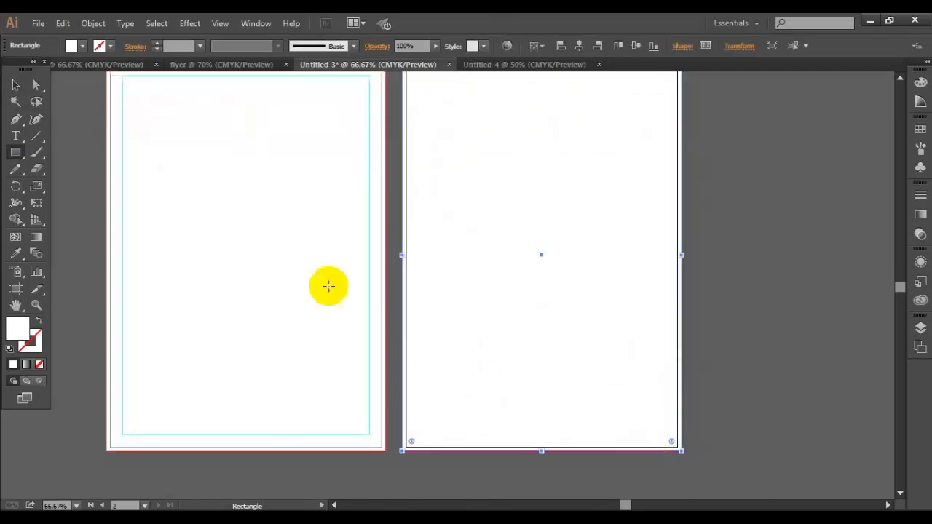
pyautogui.scroll(3, 461, 332)
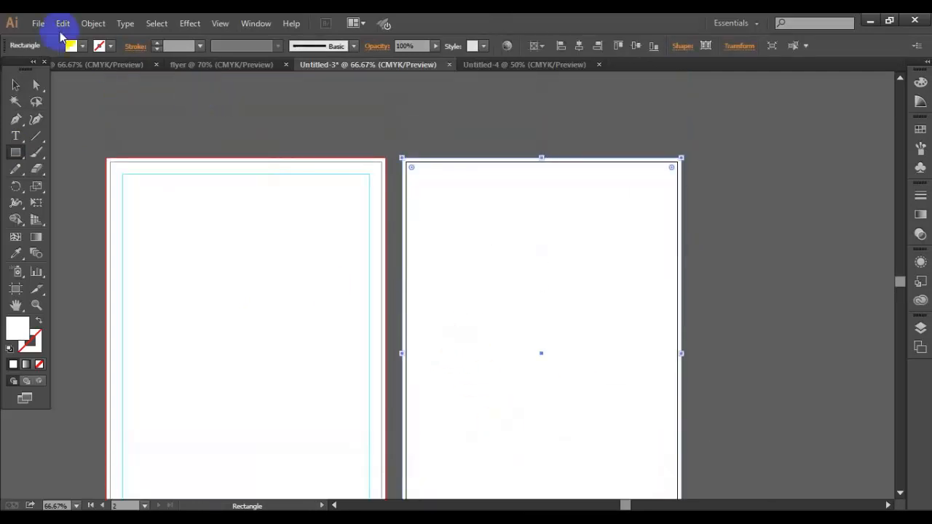
# - Offset the path of the second artboard's background rectangle by -0.5 in with Miter joins
pyautogui.click(100, 26)
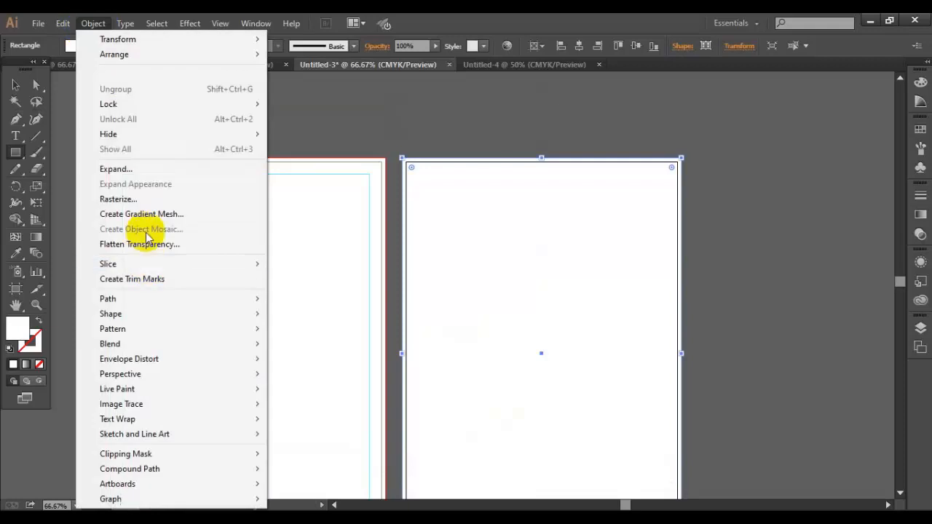
pyautogui.moveTo(166, 305)
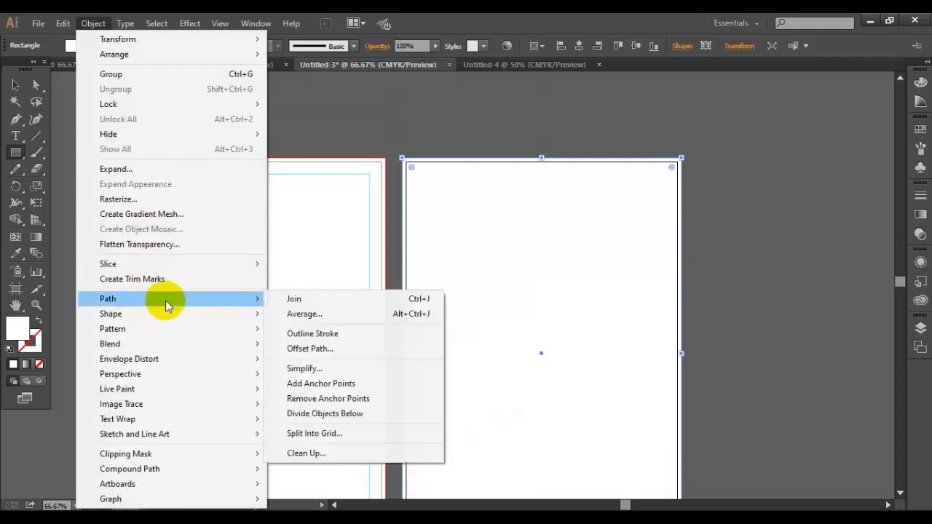
pyautogui.click(310, 349)
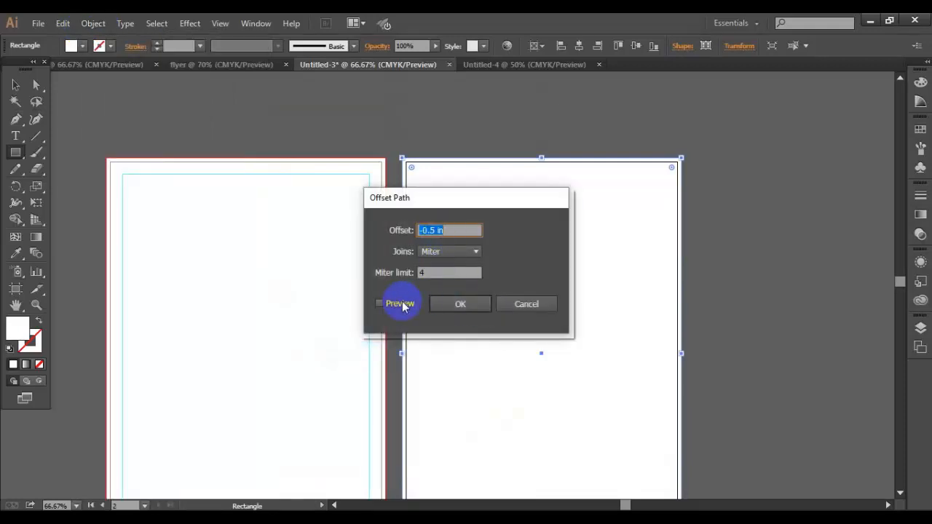
pyautogui.click(379, 303)
pyautogui.click(459, 304)
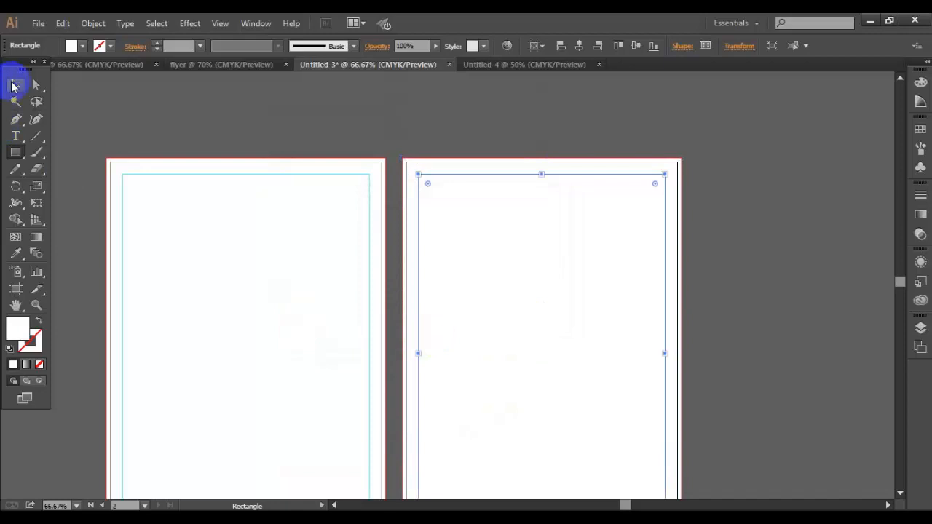
pyautogui.click(11, 85)
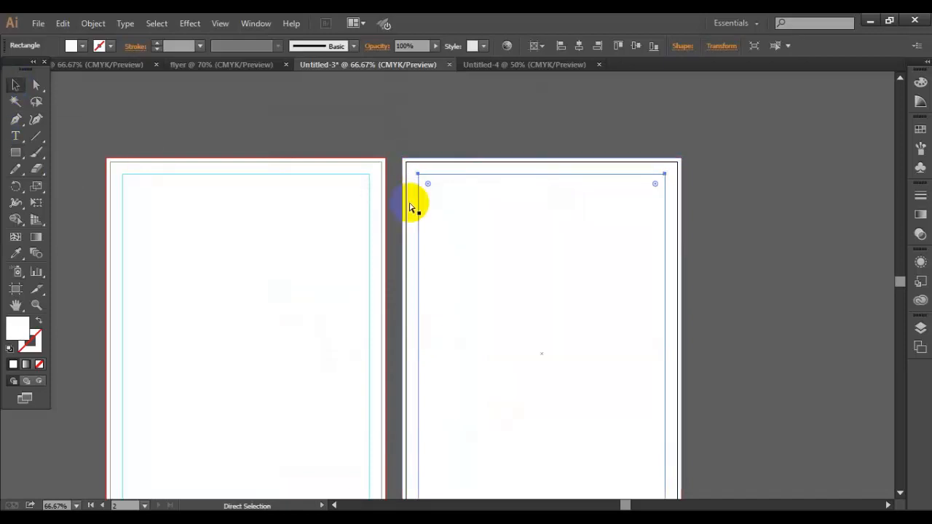
# - Turn the inset offset rectangle on the second artboard into a guide and deselect it
pyautogui.click(759, 292)
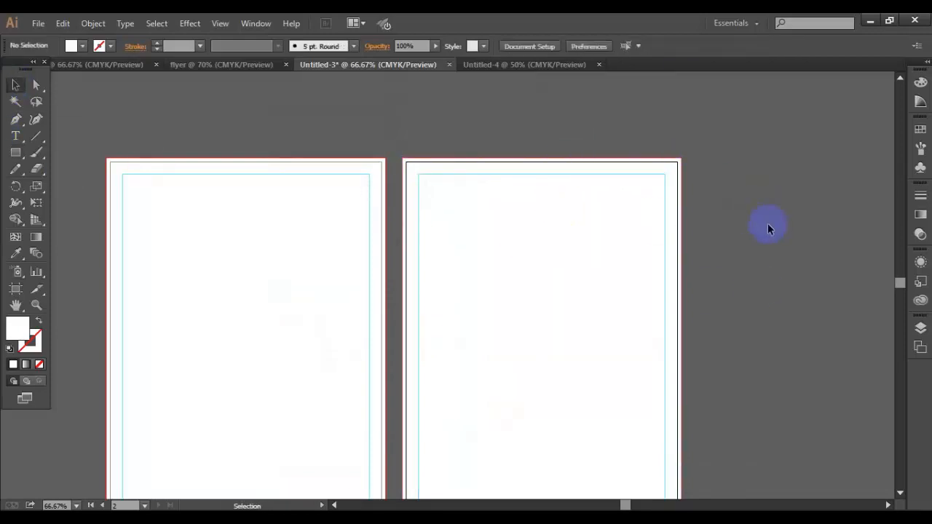
# - Examine the bleed lines, artboard edges and inset guides on both flyer artboards
pyautogui.scroll(-3, 759, 236)
pyautogui.scroll(-1, 750, 238)
pyautogui.scroll(2, 454, 264)
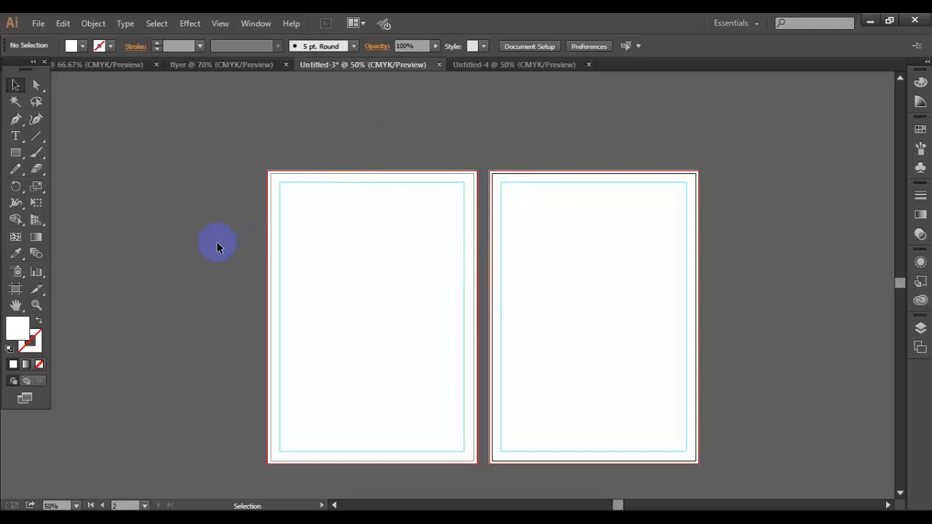
pyautogui.scroll(-2, 226, 241)
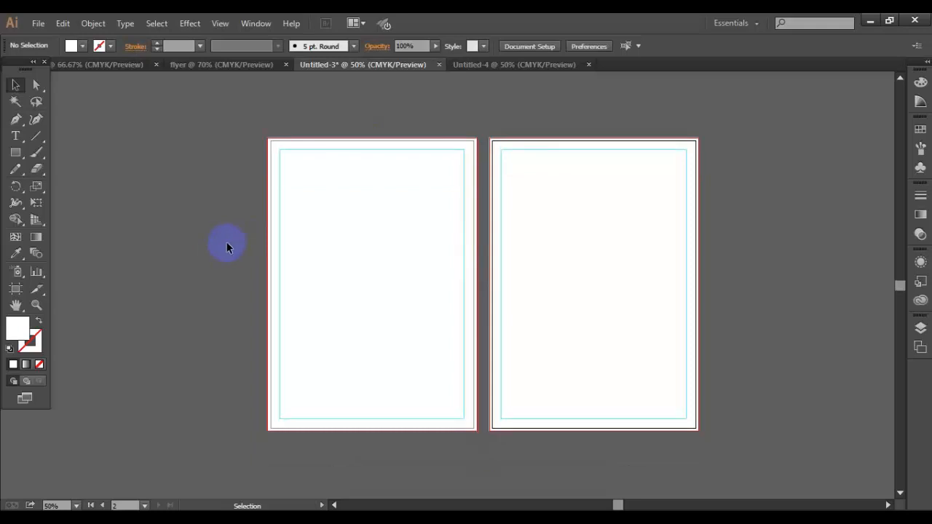
pyautogui.scroll(1, 327, 292)
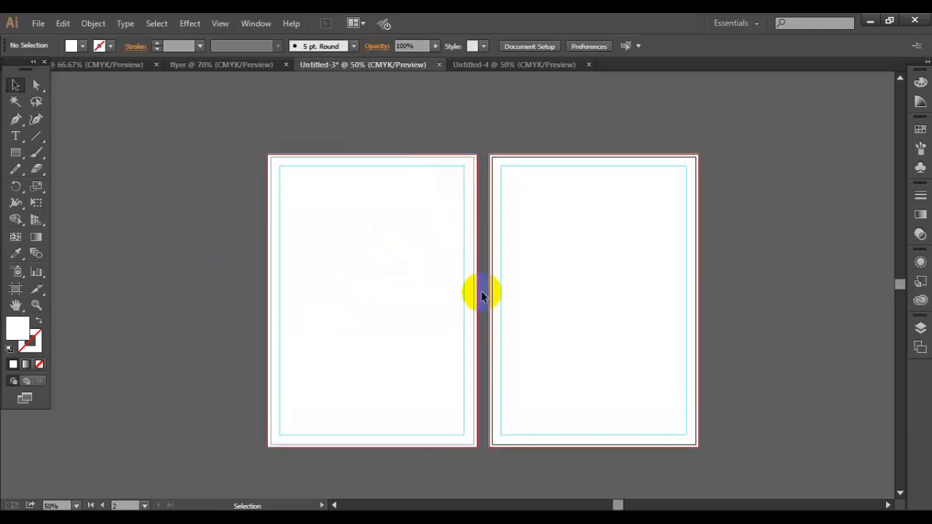
pyautogui.scroll(2, 480, 293)
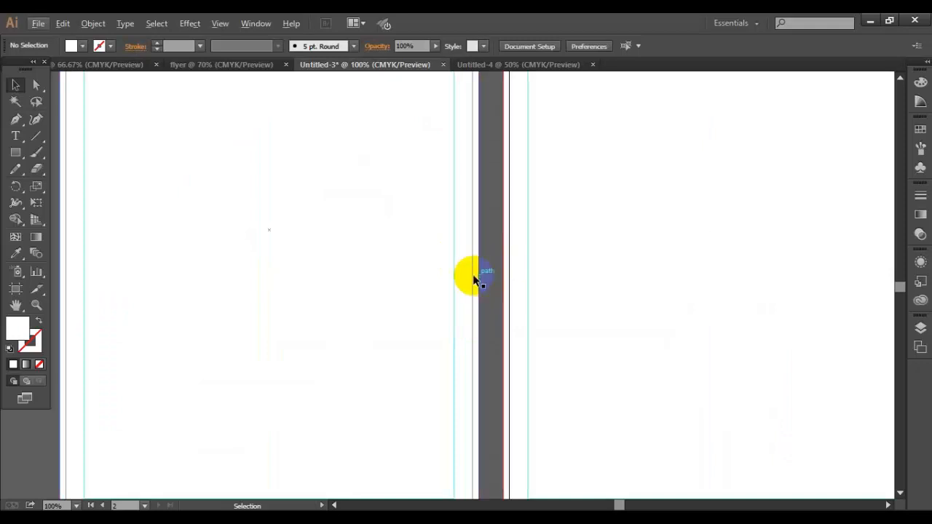
pyautogui.scroll(-1, 477, 300)
pyautogui.scroll(-2, 473, 300)
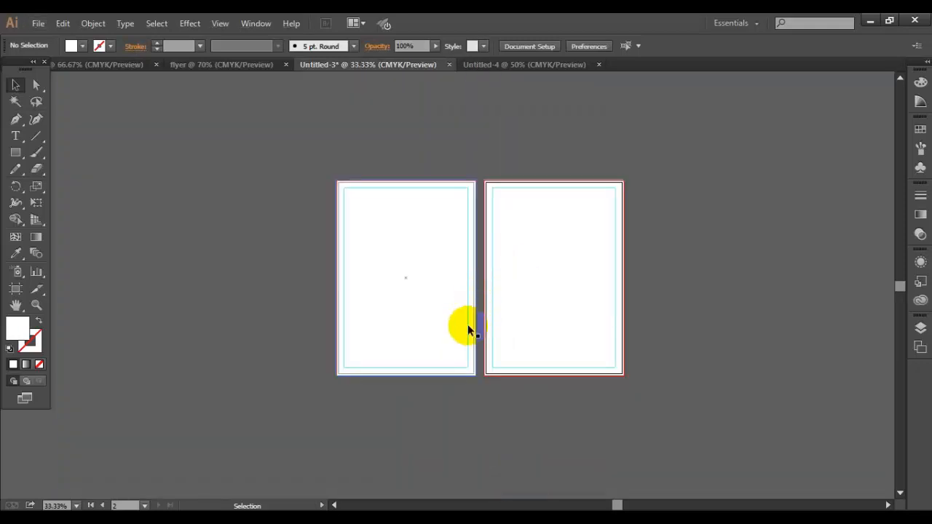
pyautogui.scroll(2, 468, 324)
pyautogui.scroll(2, 285, 360)
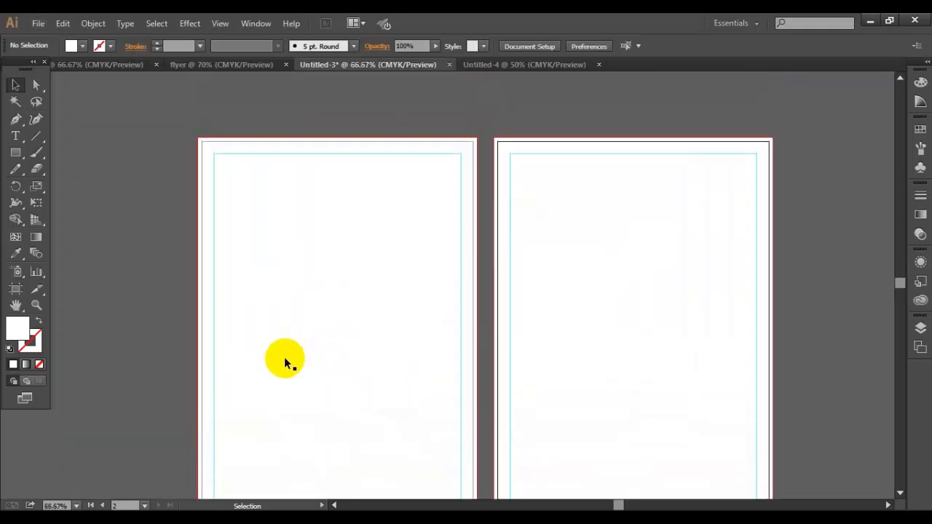
pyautogui.scroll(-2, 332, 343)
pyautogui.scroll(-1, 334, 357)
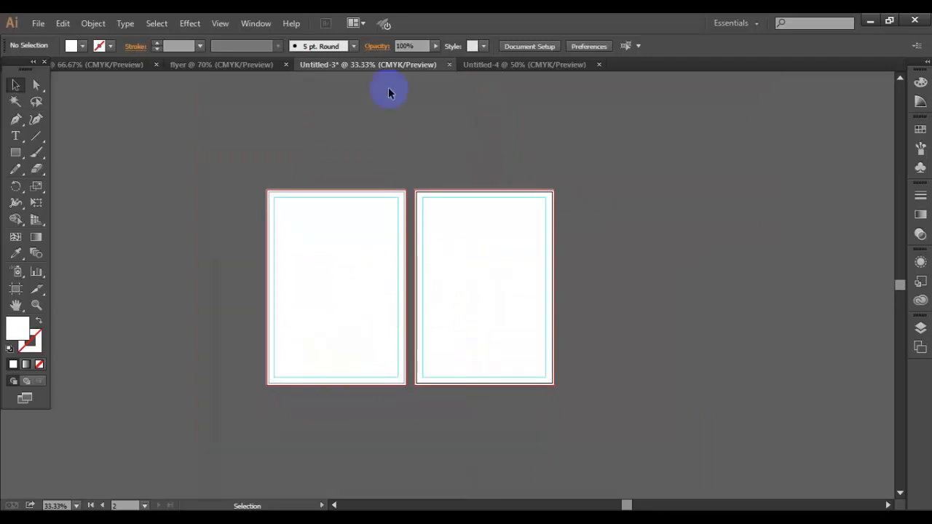
# - Switch to the Untitled-4 document and check its artboard's width and height
pyautogui.click(480, 65)
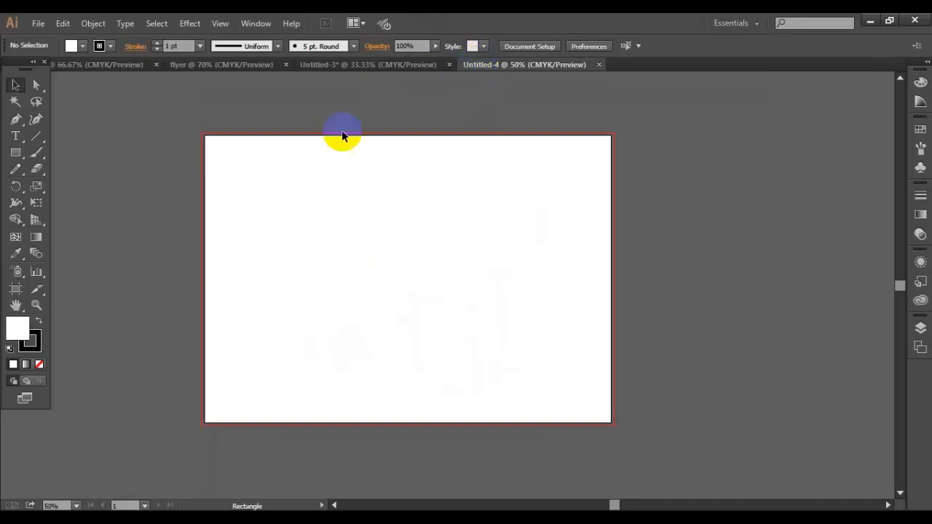
pyautogui.click(16, 289)
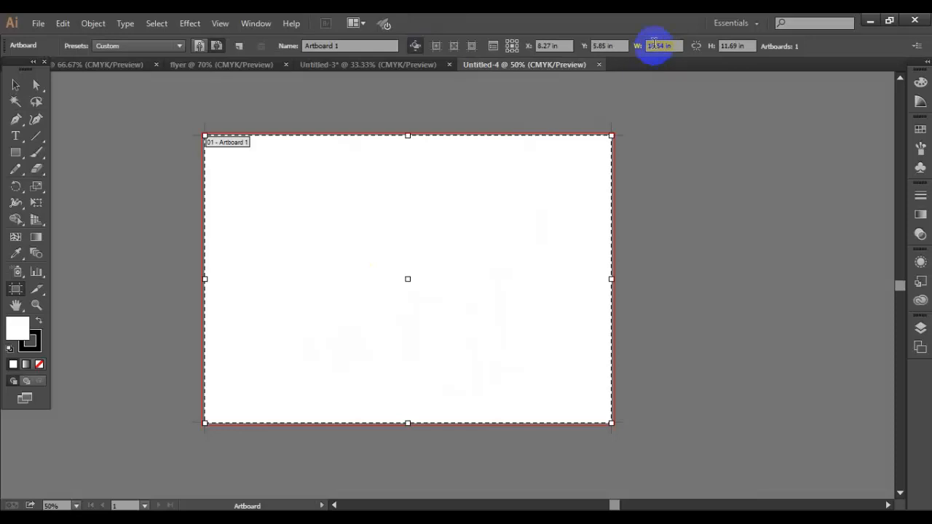
pyautogui.click(732, 50)
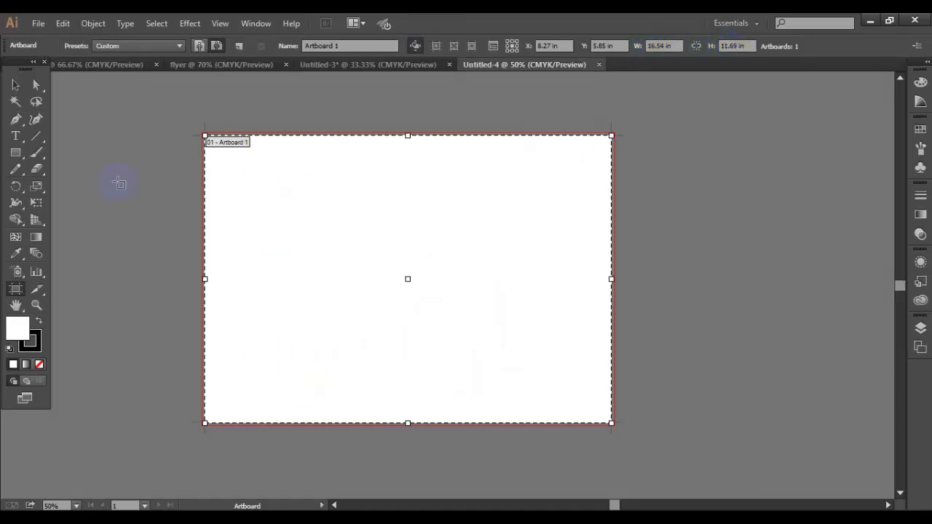
pyautogui.click(16, 86)
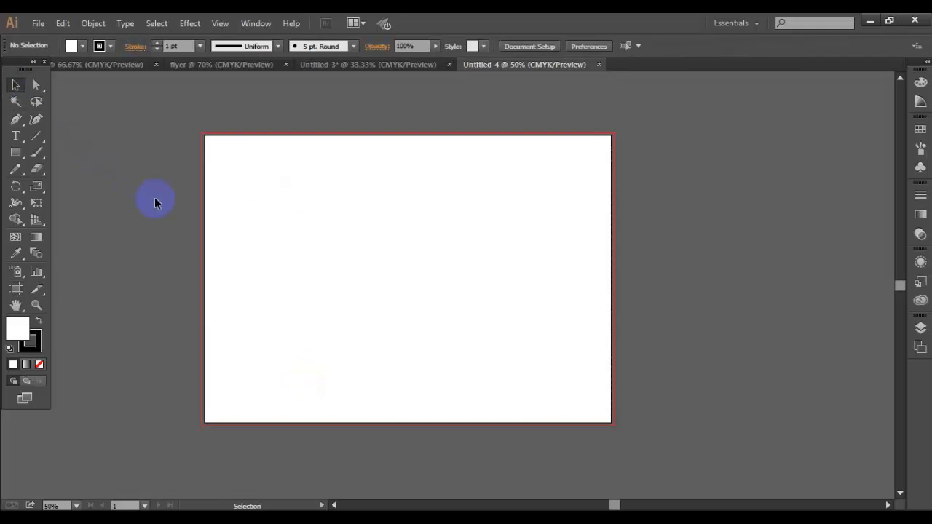
# - Draw a white rectangle without stroke over the artboard, reaching its red bleed lines on all sides
pyautogui.scroll(-1, 155, 200)
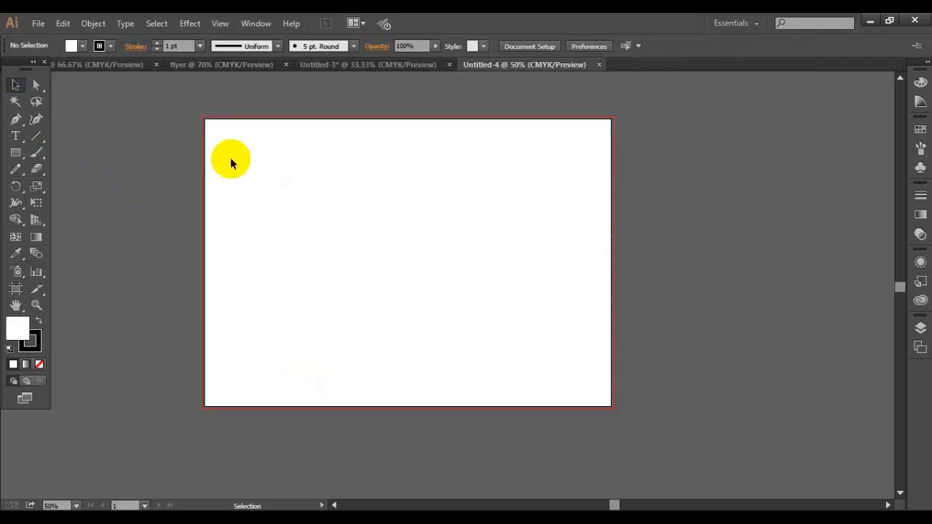
pyautogui.click(16, 155)
pyautogui.moveTo(205, 122); pyautogui.dragTo(613, 408)
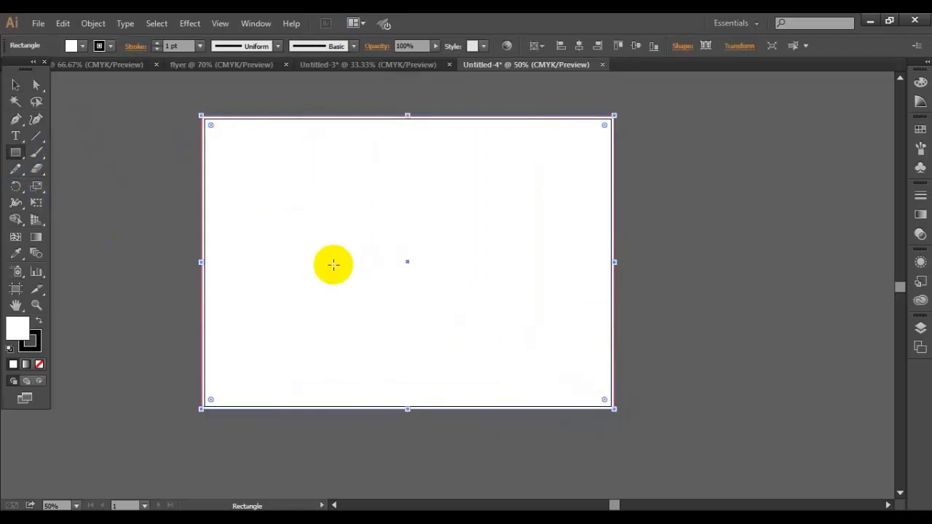
pyautogui.click(97, 45)
pyautogui.click(9, 70)
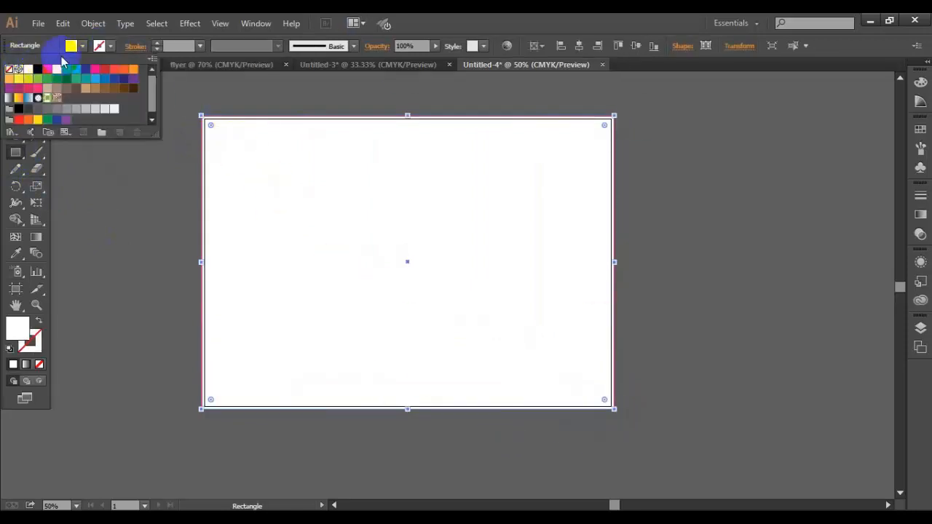
pyautogui.click(572, 19)
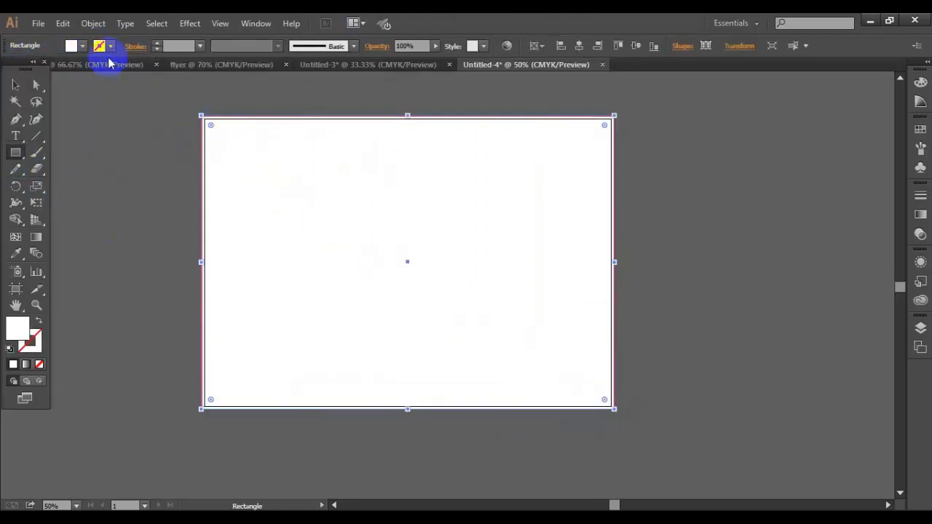
# - Offset the background rectangle's path by -0.5 in with Miter joins and turn the inset rectangle into a guide
pyautogui.click(93, 23)
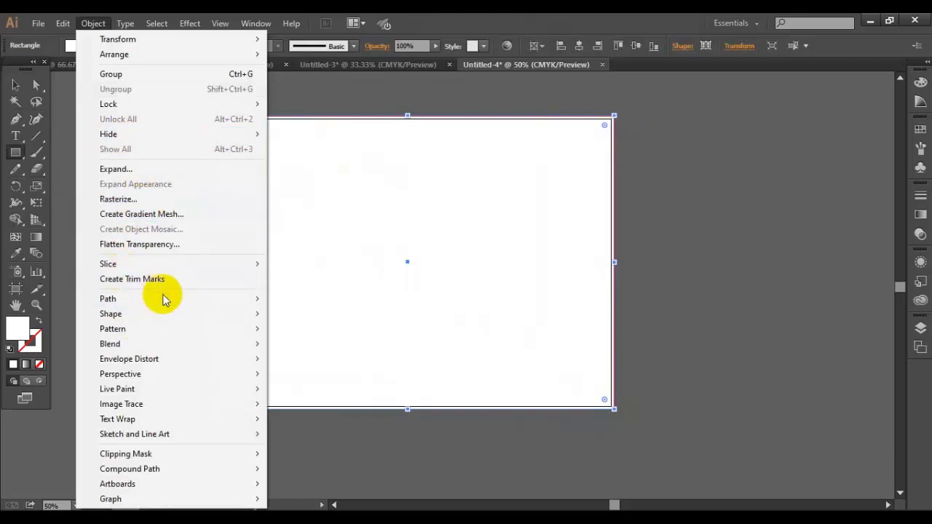
pyautogui.moveTo(163, 299)
pyautogui.click(320, 348)
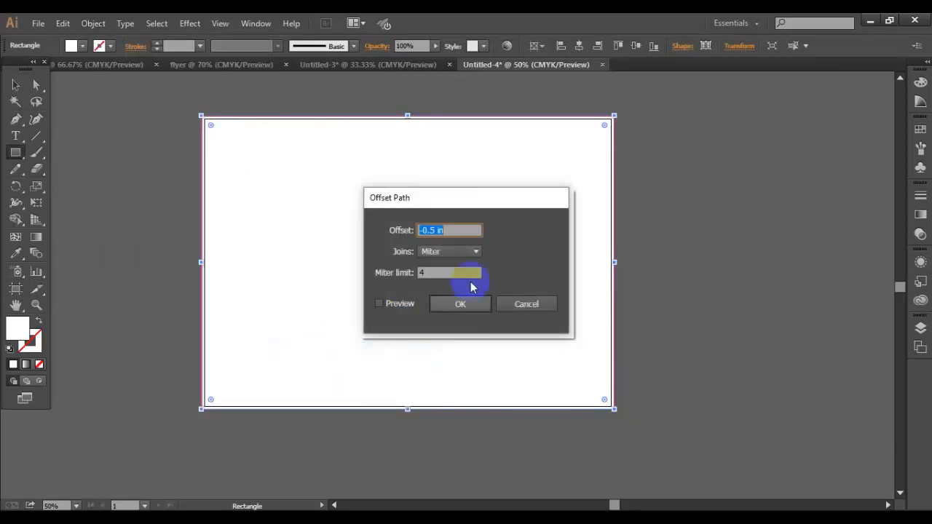
pyautogui.click(398, 305)
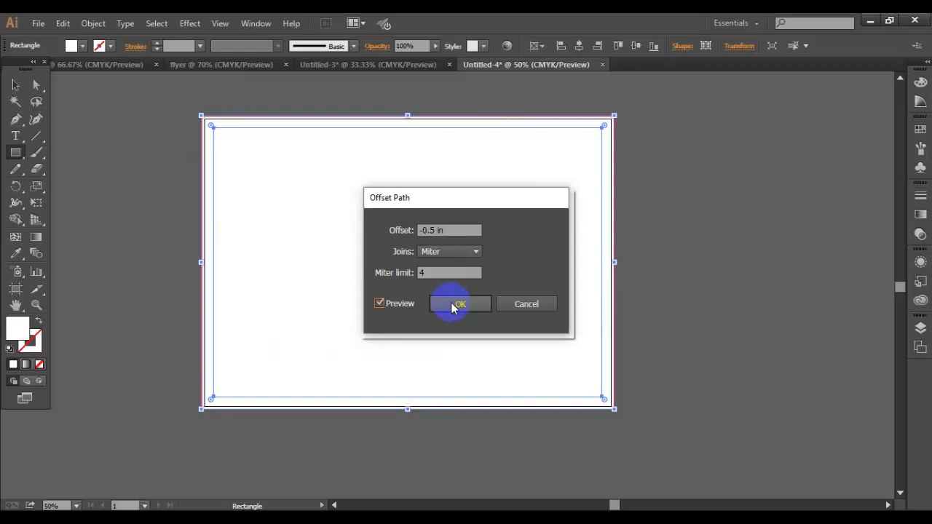
pyautogui.click(430, 229)
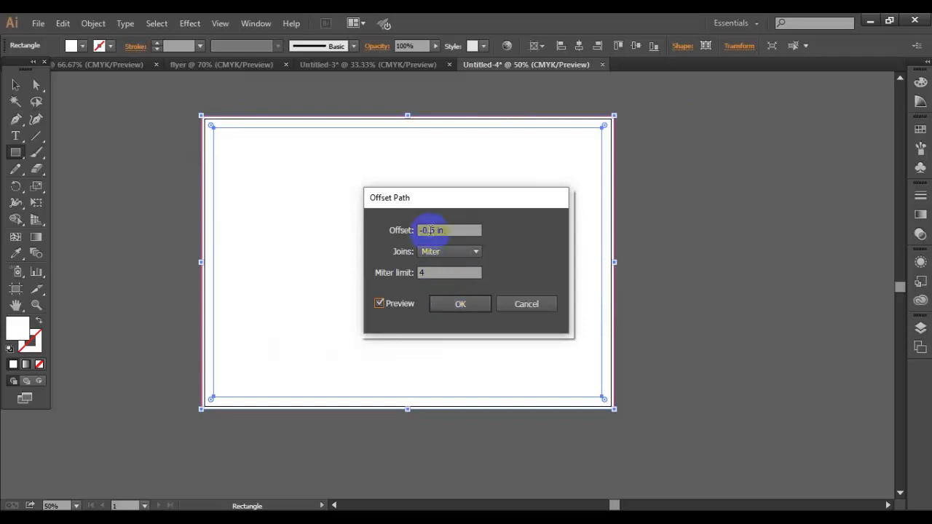
pyautogui.click(197, 244)
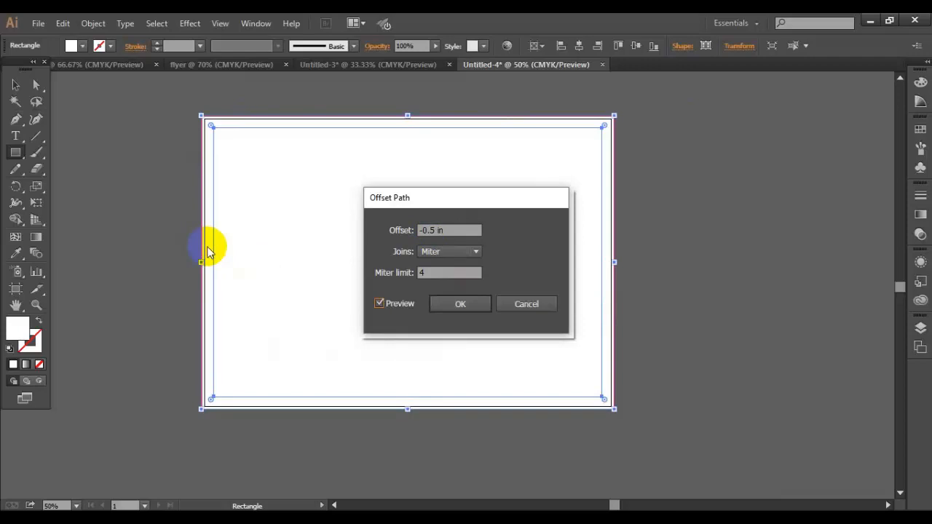
pyautogui.click(433, 230)
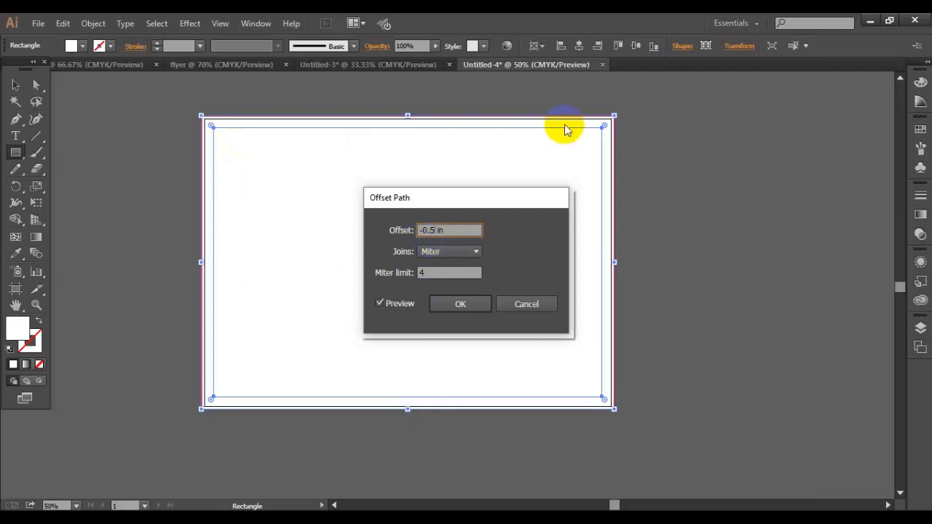
pyautogui.click(462, 305)
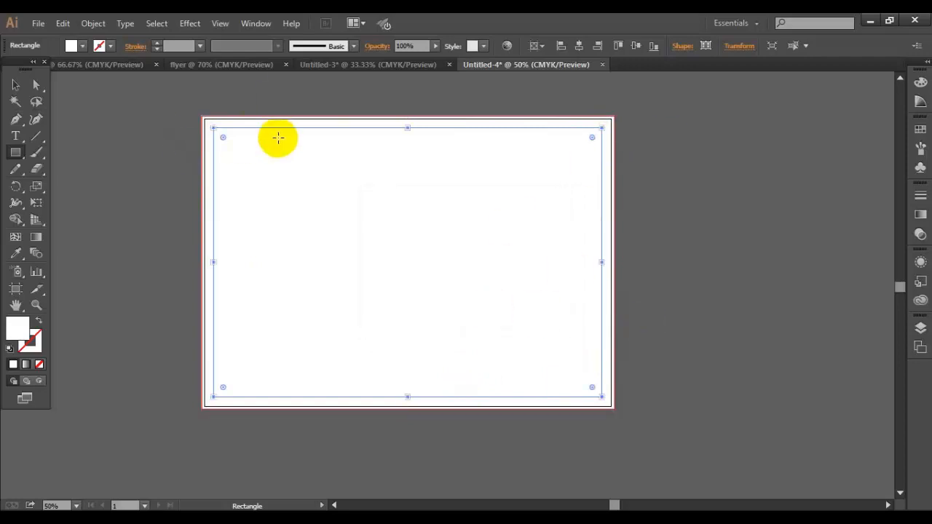
pyautogui.click(16, 85)
pyautogui.click(110, 207)
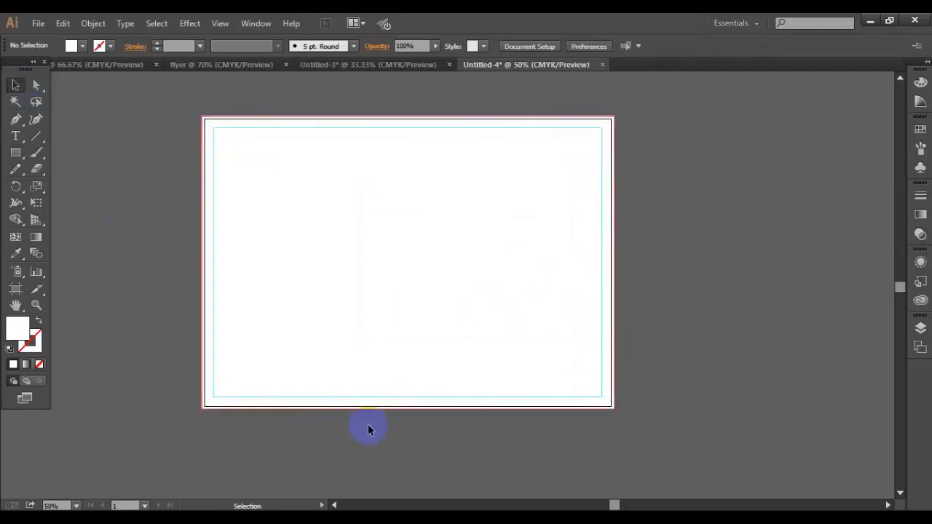
# - Show the rulers and place a vertical guide through the center point of the background rectangle
pyautogui.click(402, 314)
pyautogui.click(593, 246)
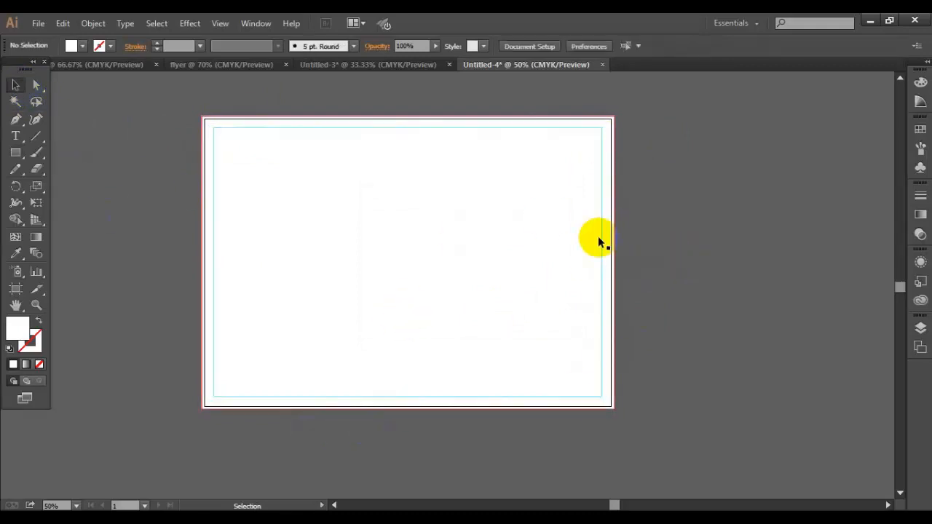
pyautogui.click(602, 236)
pyautogui.scroll(8, 391, 267)
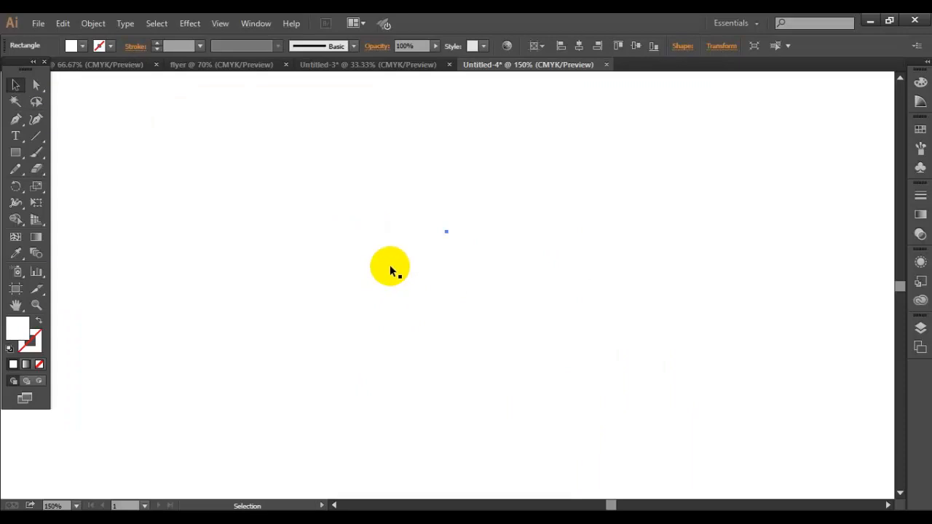
pyautogui.scroll(6, 457, 215)
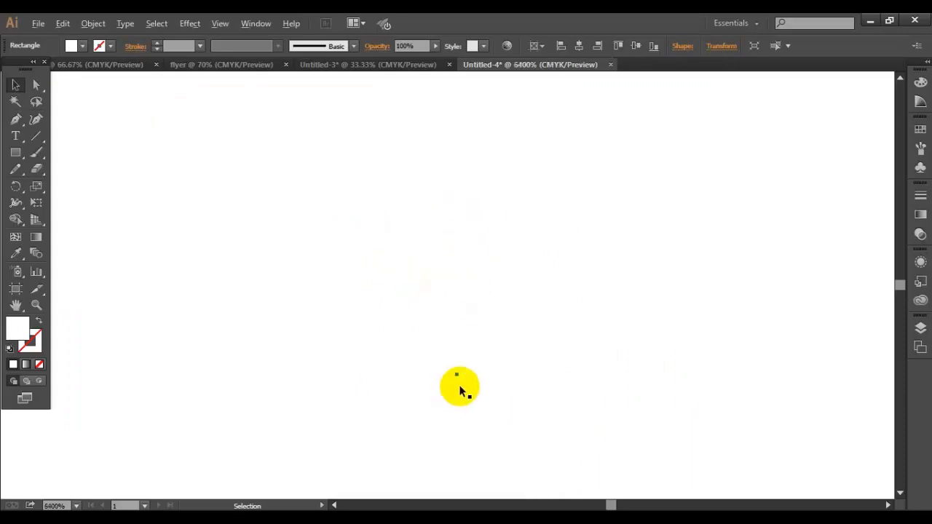
pyautogui.press('alt')
pyautogui.scroll(2, 480, 321)
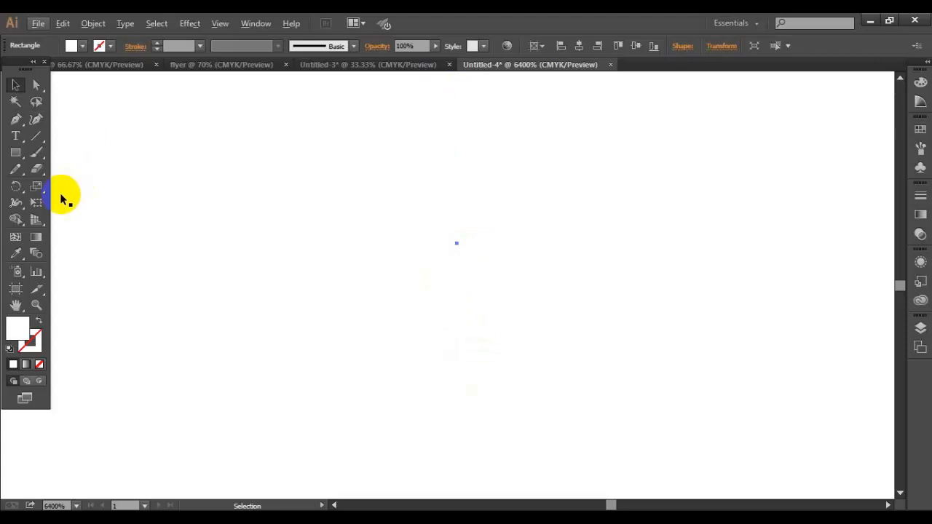
pyautogui.hotkey('ctrl', 'r')
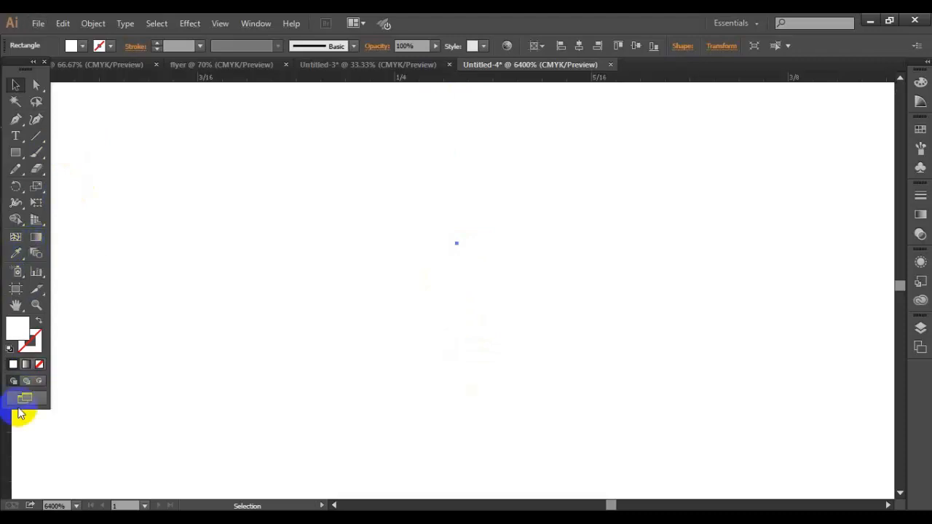
pyautogui.moveTo(10, 428); pyautogui.dragTo(456, 262)
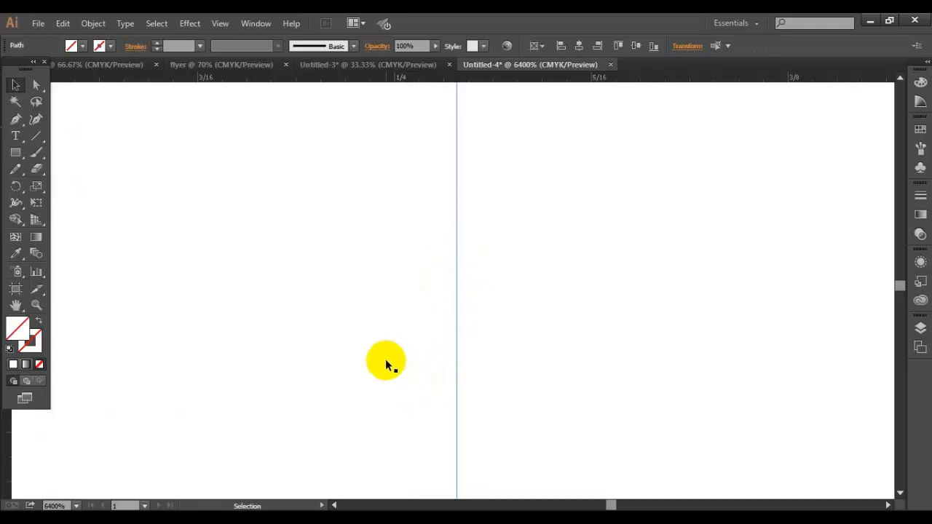
pyautogui.scroll(-15, 385, 359)
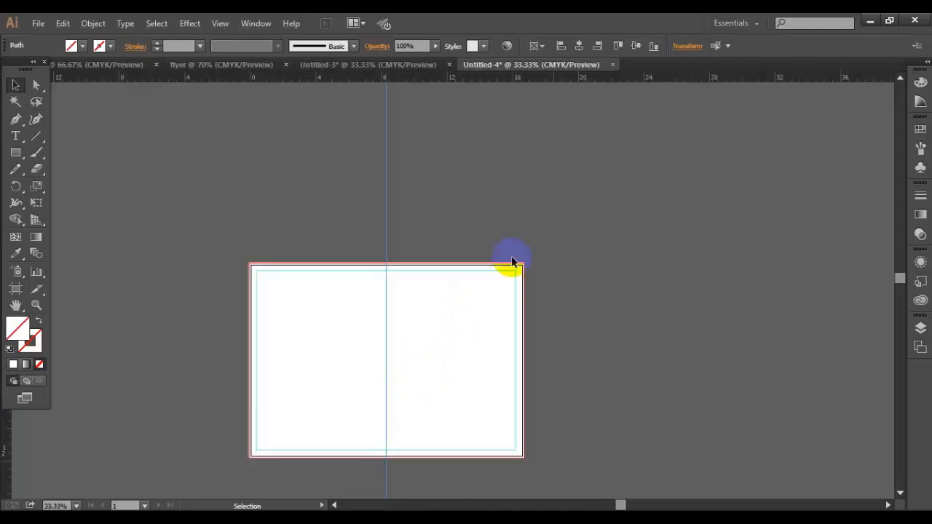
pyautogui.scroll(-2, 377, 466)
pyautogui.scroll(1, 258, 385)
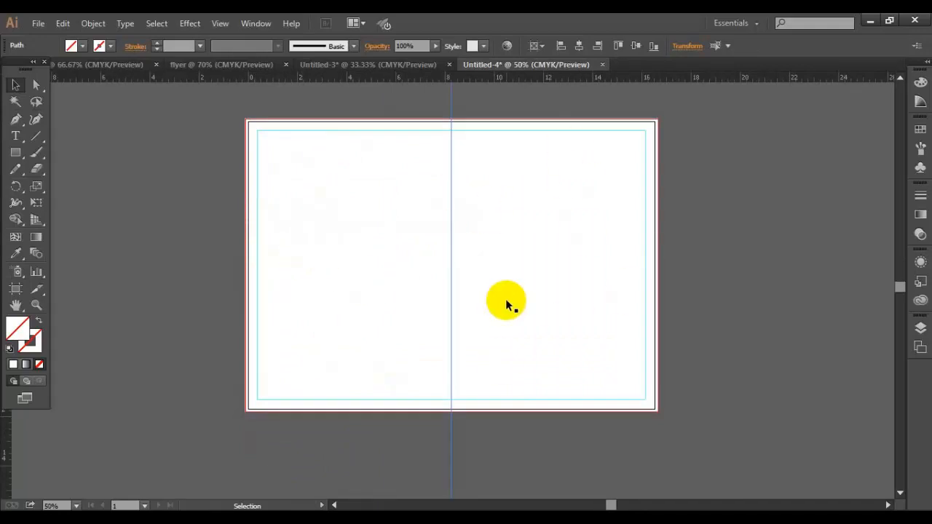
# - Add the sample text "fdg" immediately to the right of the vertical center guide
pyautogui.scroll(3, 445, 167)
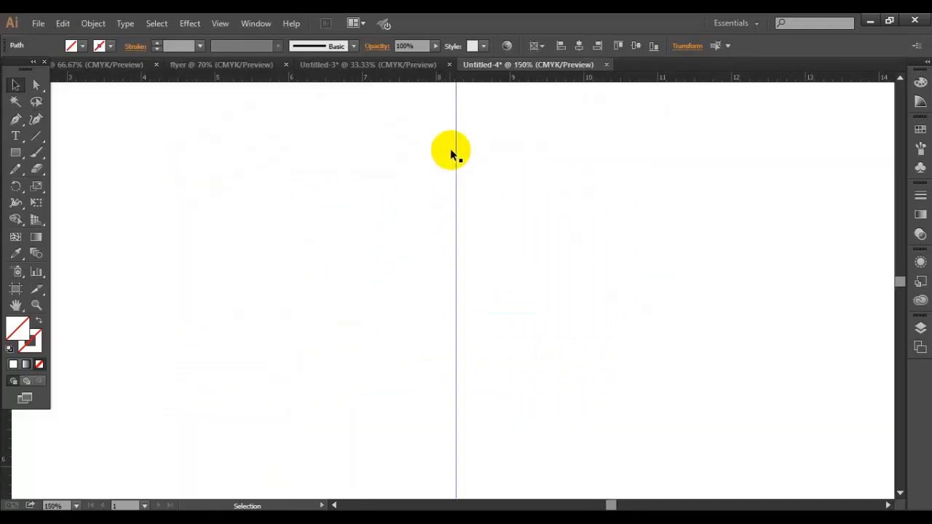
pyautogui.click(15, 136)
pyautogui.click(488, 275)
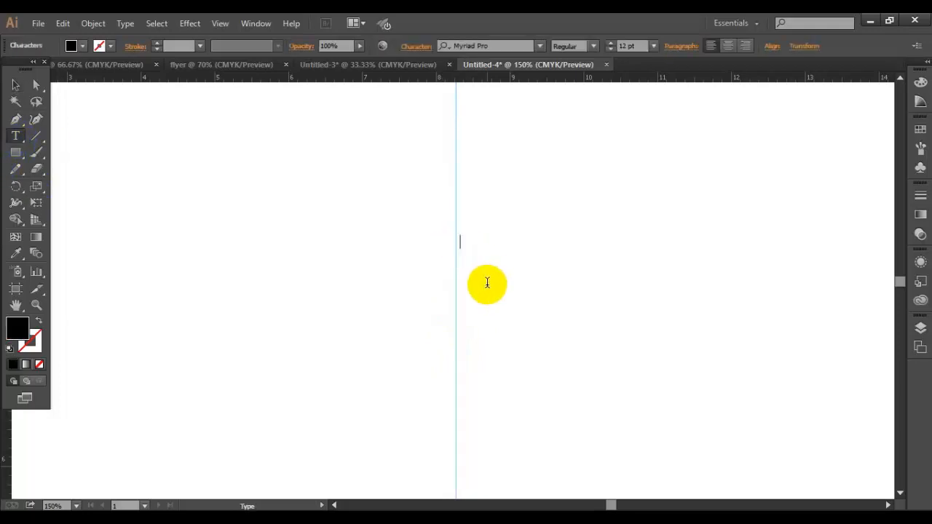
pyautogui.write('fdg')
pyautogui.click(16, 85)
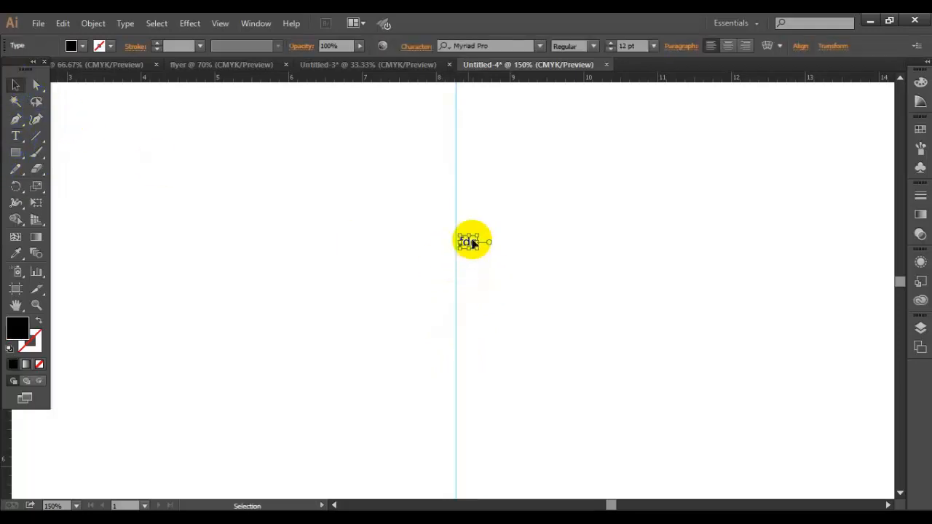
# - Move the sample text "fdg" onto the vertical center guide and delete it
pyautogui.scroll(4, 470, 242)
pyautogui.moveTo(468, 214); pyautogui.dragTo(430, 234)
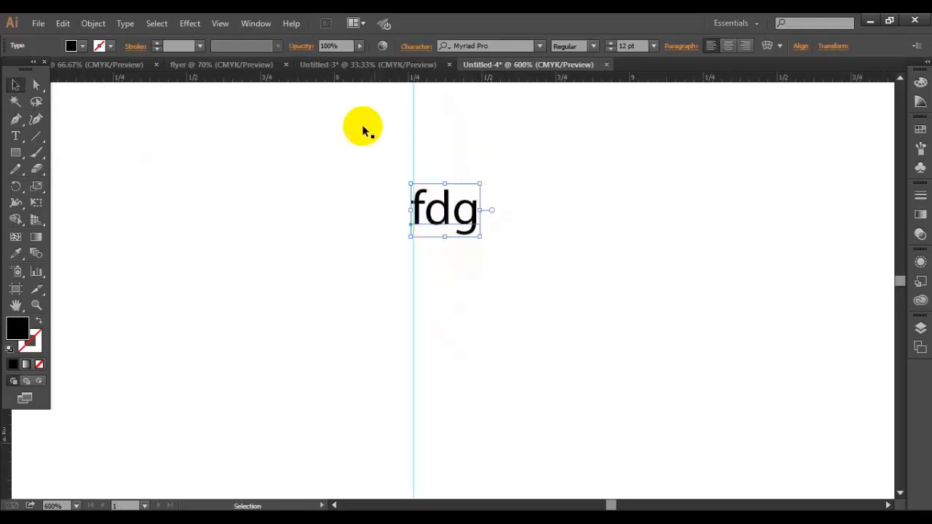
pyautogui.scroll(-2, 454, 208)
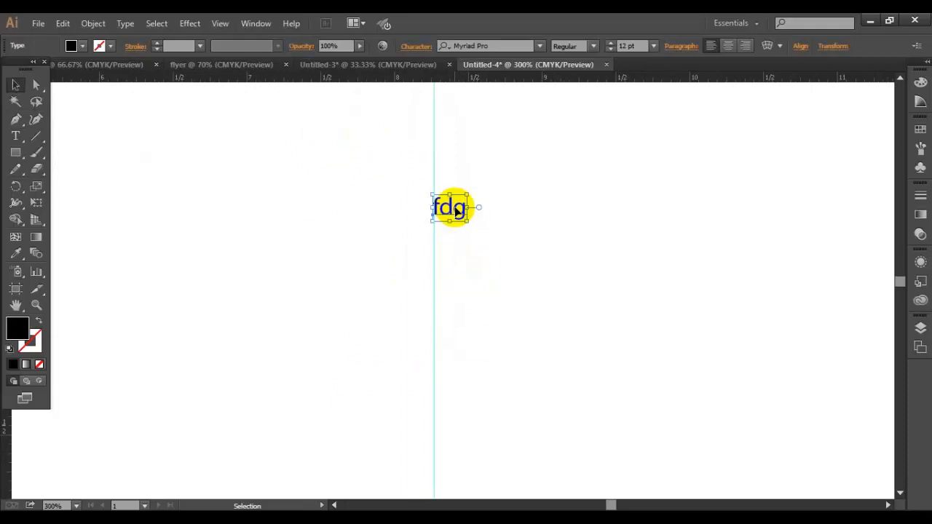
pyautogui.press('Delete')
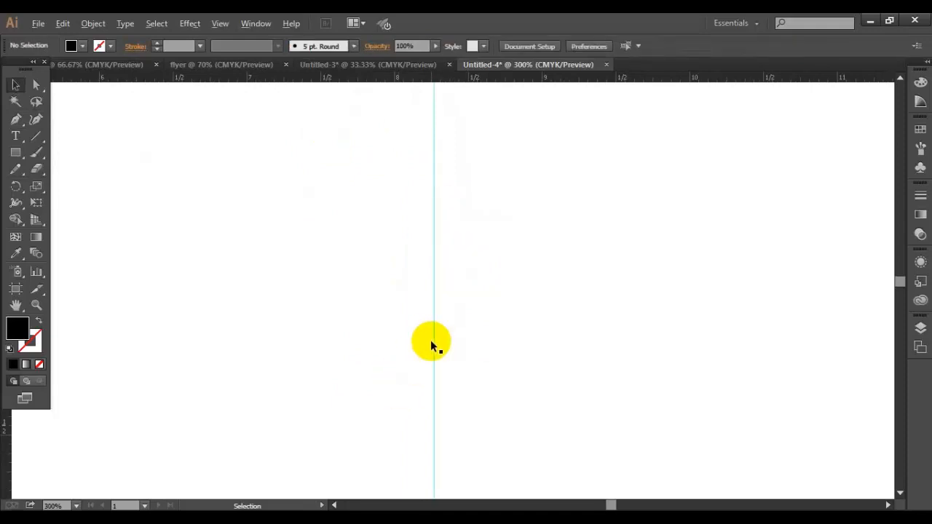
# - Examine the bleed line, artboard edge and safe-area guide along the spread's left side and the overall layout
pyautogui.scroll(-4, 434, 350)
pyautogui.scroll(-2, 364, 426)
pyautogui.scroll(1, 152, 385)
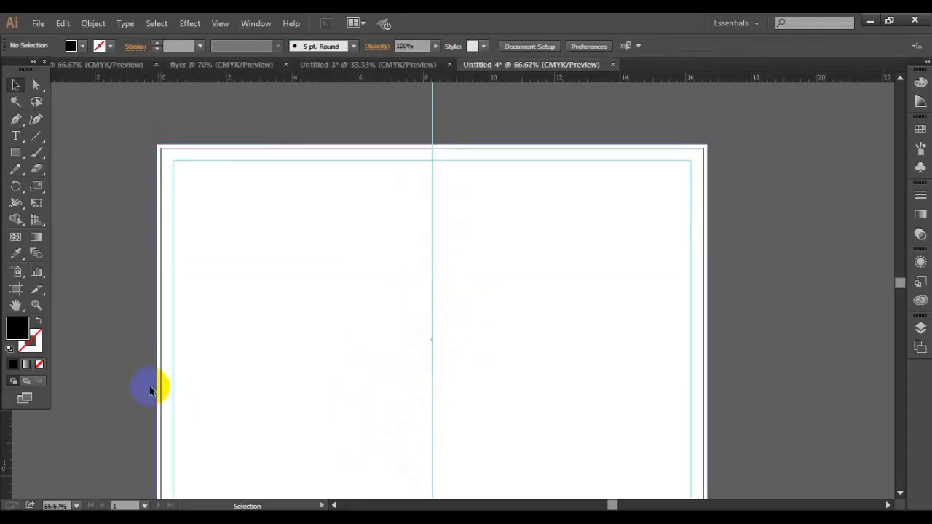
pyautogui.scroll(3, 153, 385)
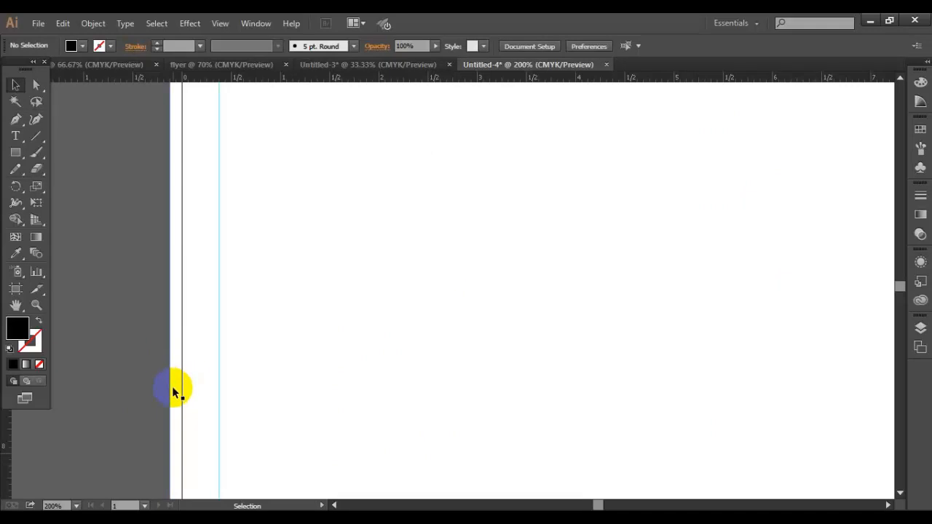
pyautogui.scroll(-4, 130, 375)
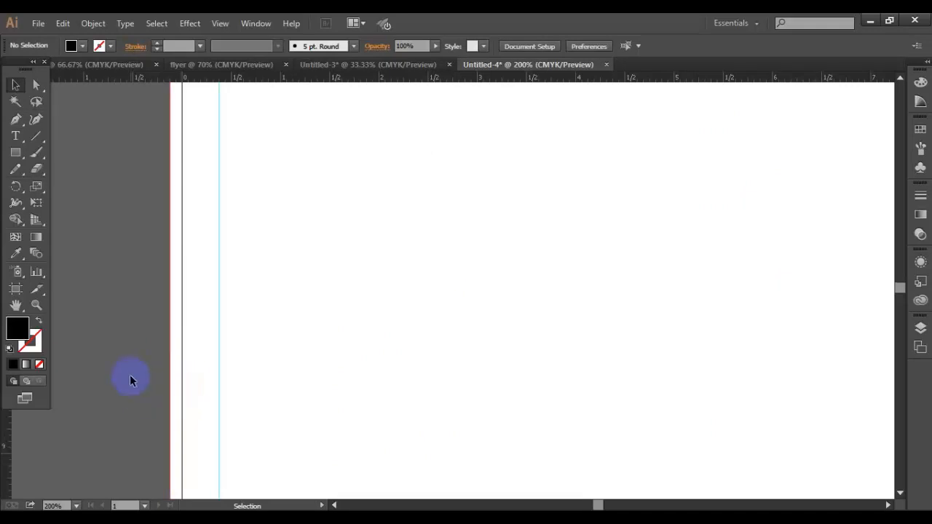
pyautogui.scroll(-2, 362, 338)
pyautogui.scroll(1, 287, 326)
pyautogui.scroll(-1, 328, 348)
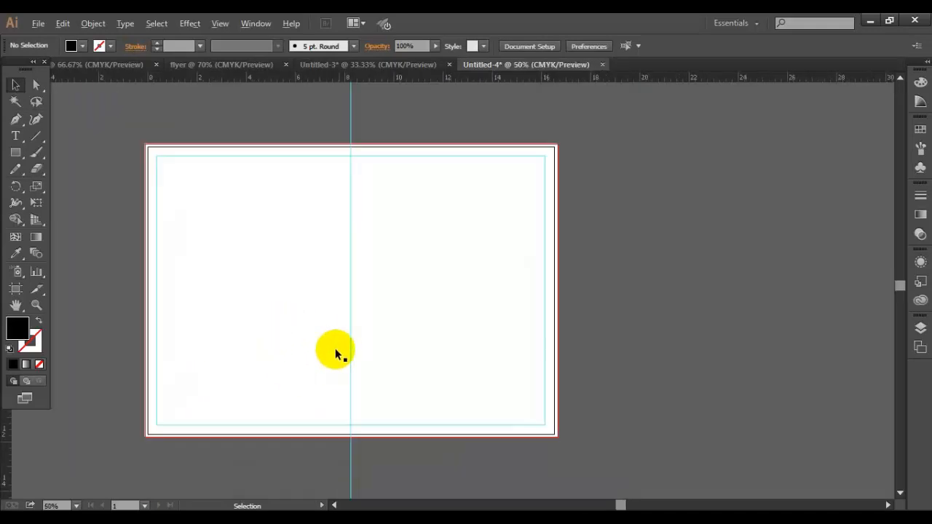
# - Draw a small black rectangle as wide as the gap between artboard edge and safe-area guide, and place it against the center guide's left side
pyautogui.click(15, 153)
pyautogui.scroll(3, 146, 342)
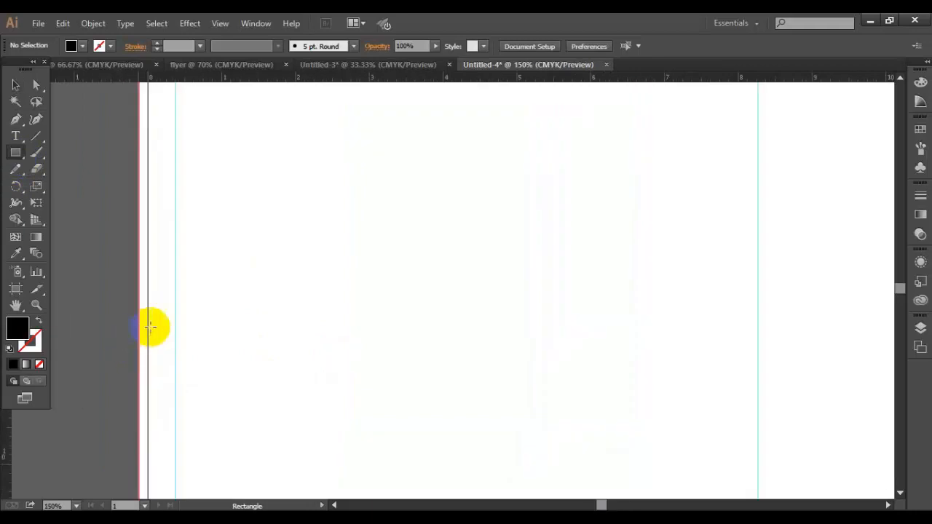
pyautogui.moveTo(147, 324)
pyautogui.mouseDown()
pyautogui.moveTo(175, 362)
pyautogui.moveTo(167, 342)
pyautogui.moveTo(748, 368)
pyautogui.mouseUp()
pyautogui.click(16, 85)
pyautogui.click(109, 218)
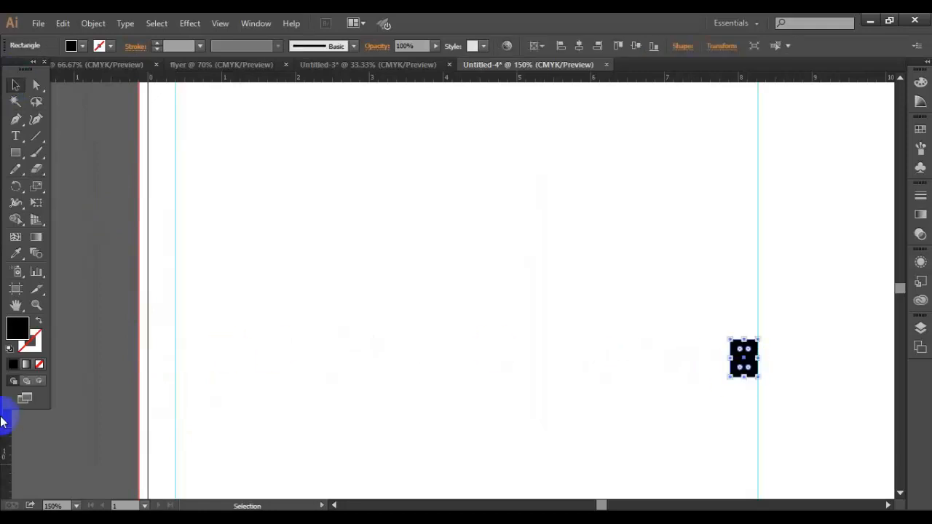
# - Using the black rectangle as a spacer, place one vertical guide on each side of the center guide at its width
pyautogui.moveTo(4, 417); pyautogui.dragTo(729, 412)
pyautogui.moveTo(749, 366); pyautogui.dragTo(778, 371)
pyautogui.moveTo(17, 427); pyautogui.dragTo(786, 400)
# - Move the black spacer rectangle away from the fold guides and delete it
pyautogui.moveTo(775, 363); pyautogui.dragTo(546, 366)
pyautogui.scroll(-4, 355, 382)
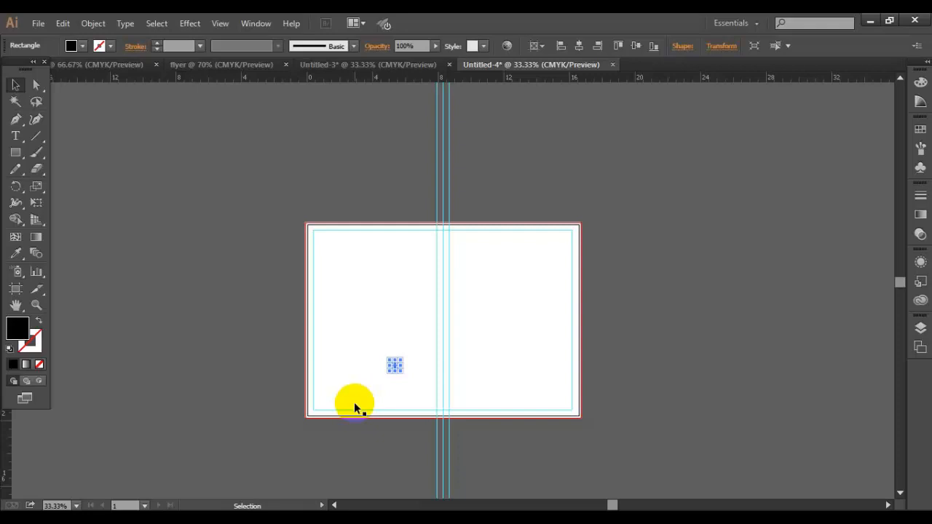
pyautogui.click(354, 401)
pyautogui.scroll(-2, 407, 364)
pyautogui.scroll(4, 441, 344)
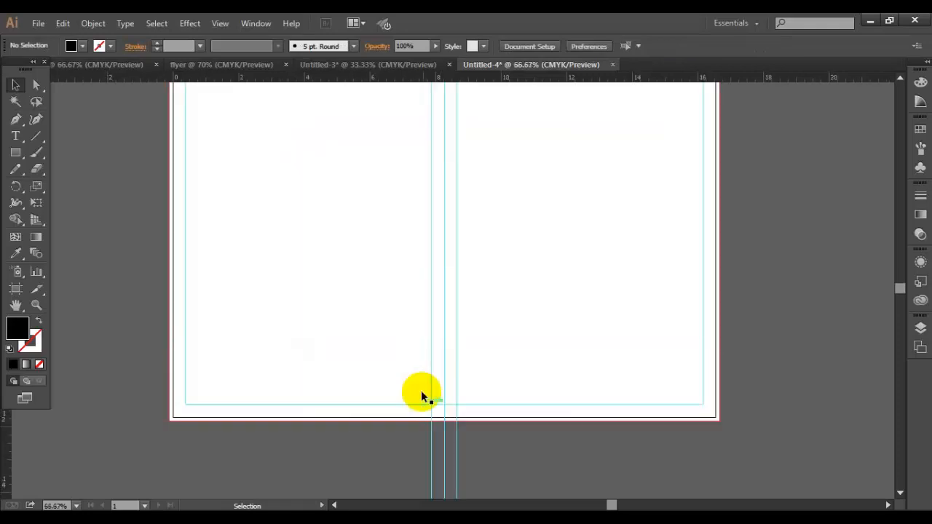
pyautogui.scroll(-1, 297, 286)
pyautogui.scroll(-1, 318, 303)
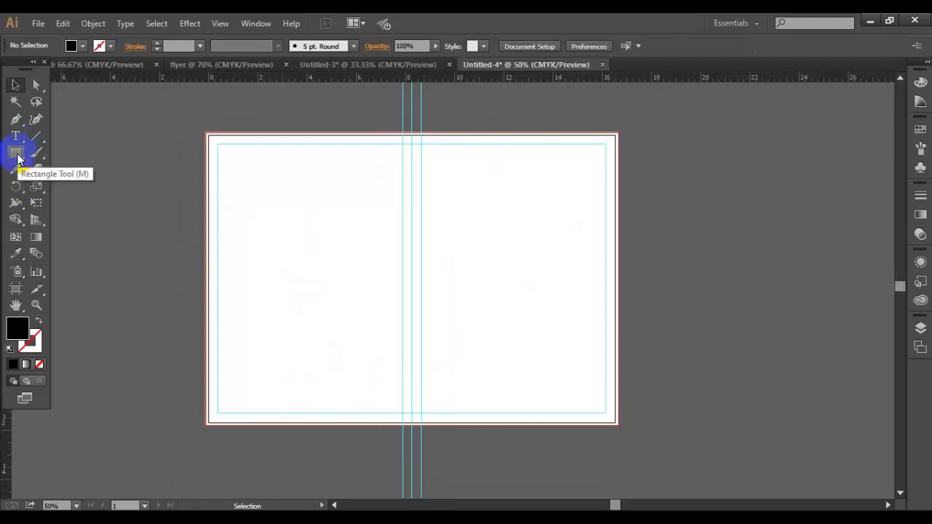
# - Add the text "PAge 1 Front" on the spread's right page and scale it up to 60.34 pt
pyautogui.click(16, 119)
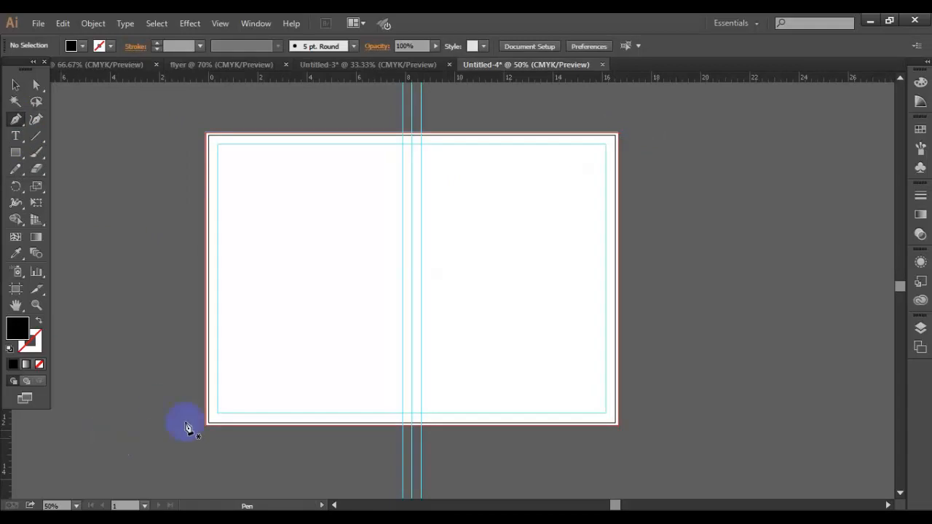
pyautogui.click(15, 137)
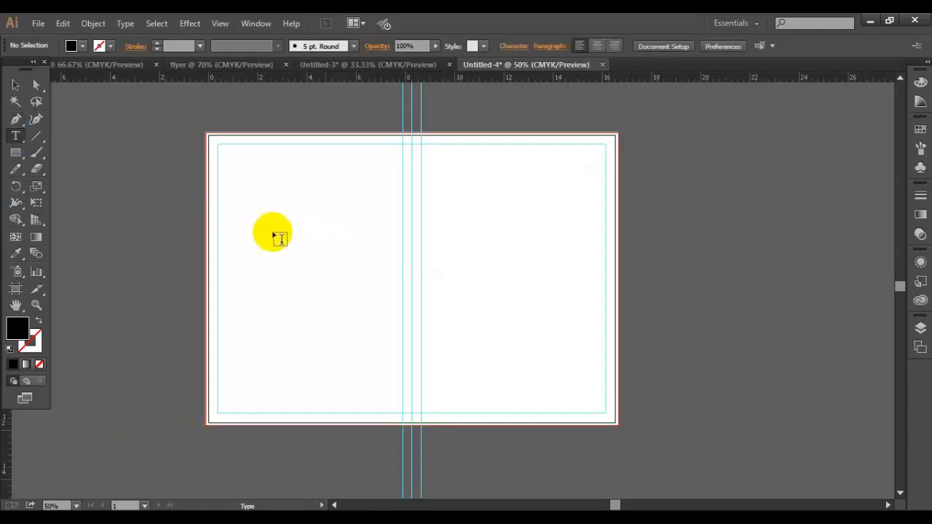
pyautogui.scroll(1, 227, 336)
pyautogui.scroll(-1, 246, 400)
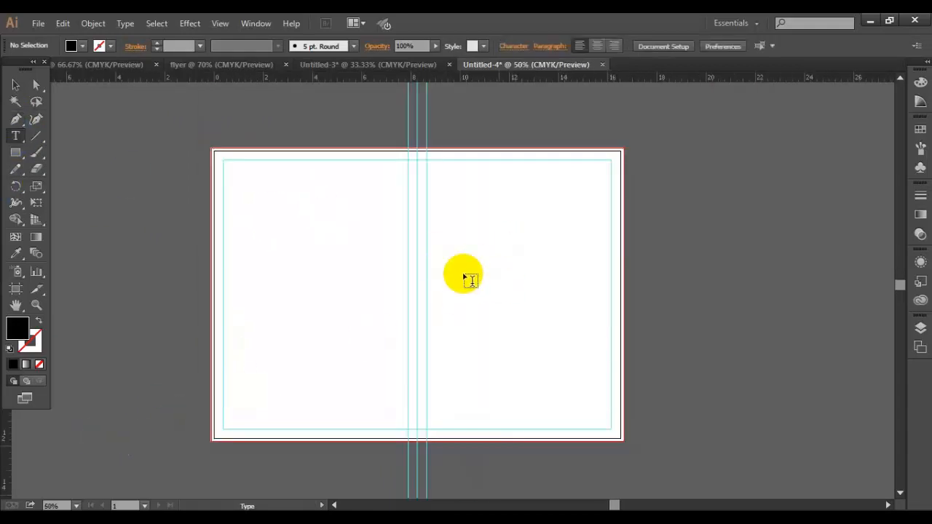
pyautogui.click(522, 296)
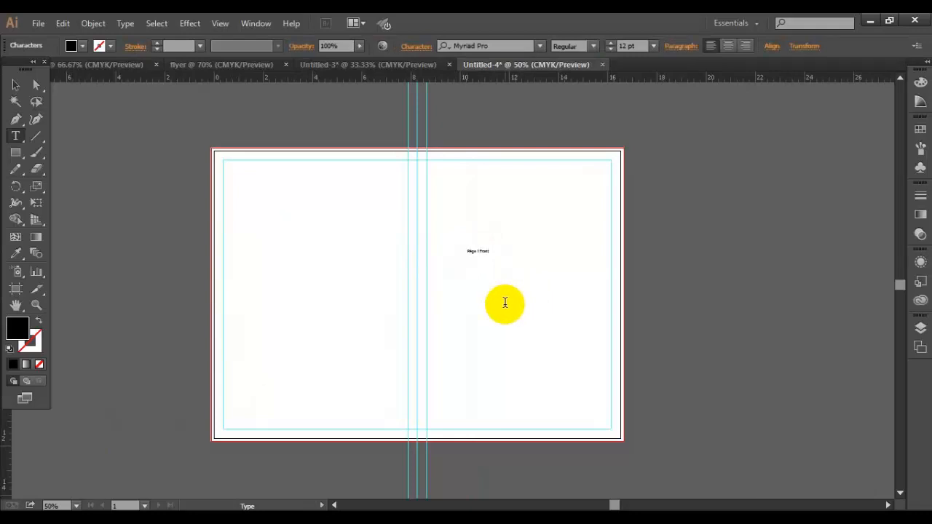
pyautogui.click(15, 85)
pyautogui.moveTo(490, 257); pyautogui.dragTo(577, 284)
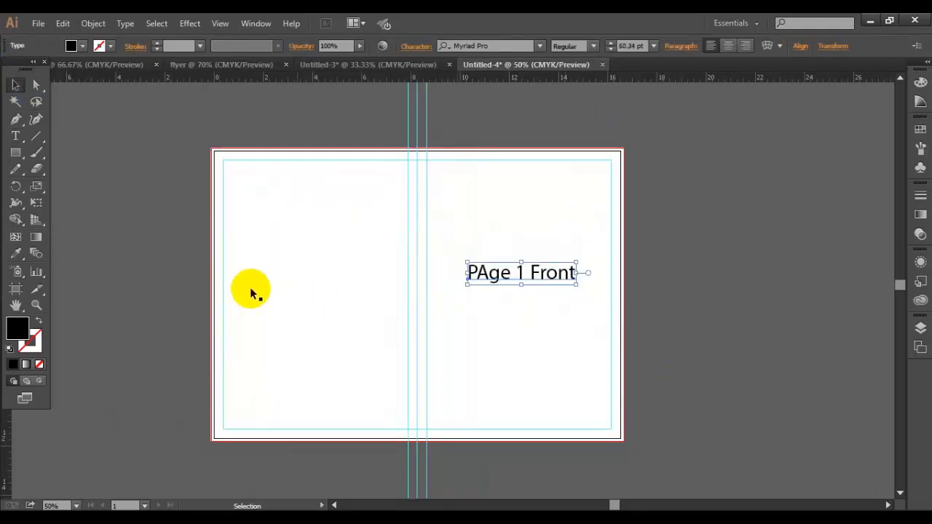
# - Correct the right page's text to "Page 1 Front"
pyautogui.doubleClick(483, 273)
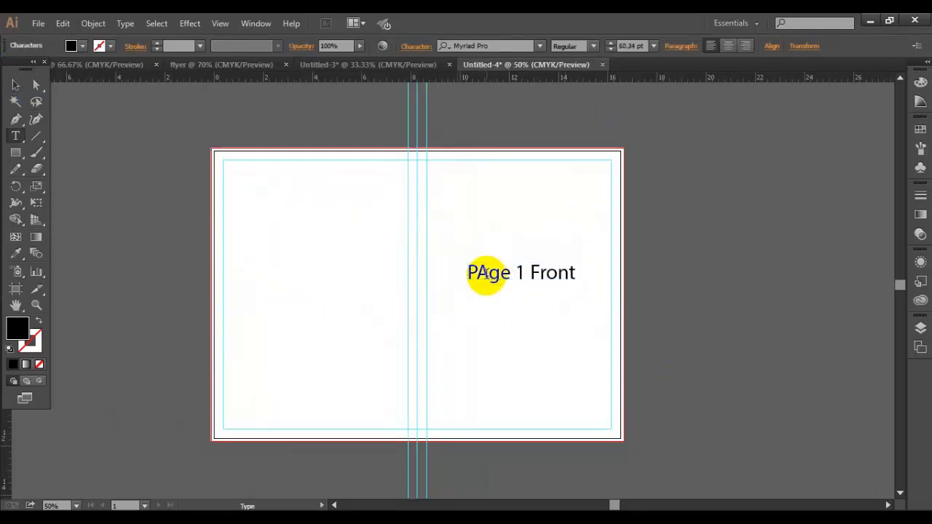
pyautogui.press('BackSpace')
pyautogui.write('a')
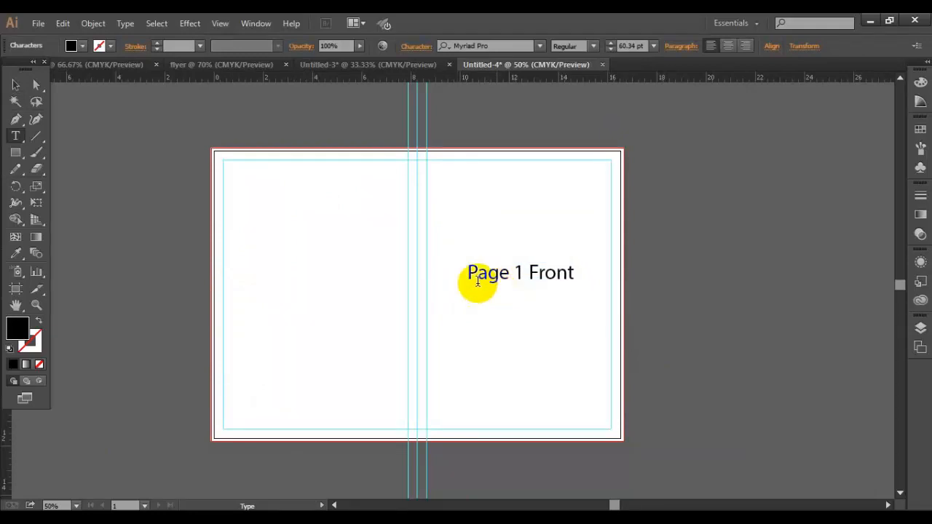
pyautogui.click(16, 84)
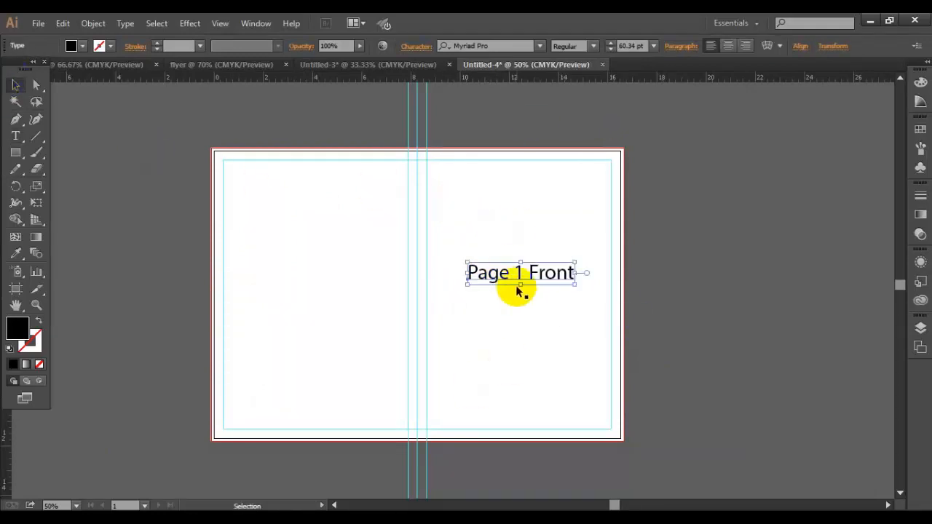
# - Copy the page label onto the spread's left page and change the copy to "Page 16 Last"
pyautogui.moveTo(492, 278); pyautogui.dragTo(300, 279)
pyautogui.doubleClick(304, 276)
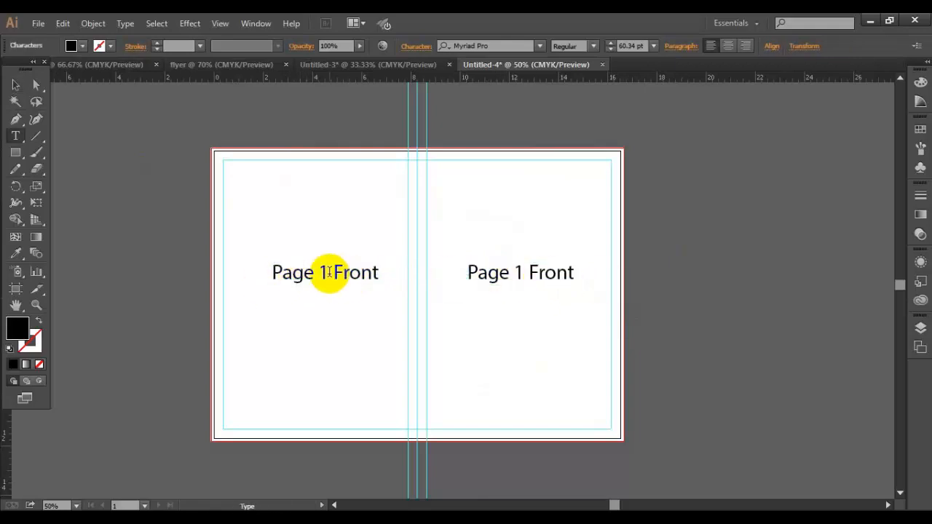
pyautogui.moveTo(329, 271); pyautogui.dragTo(316, 273)
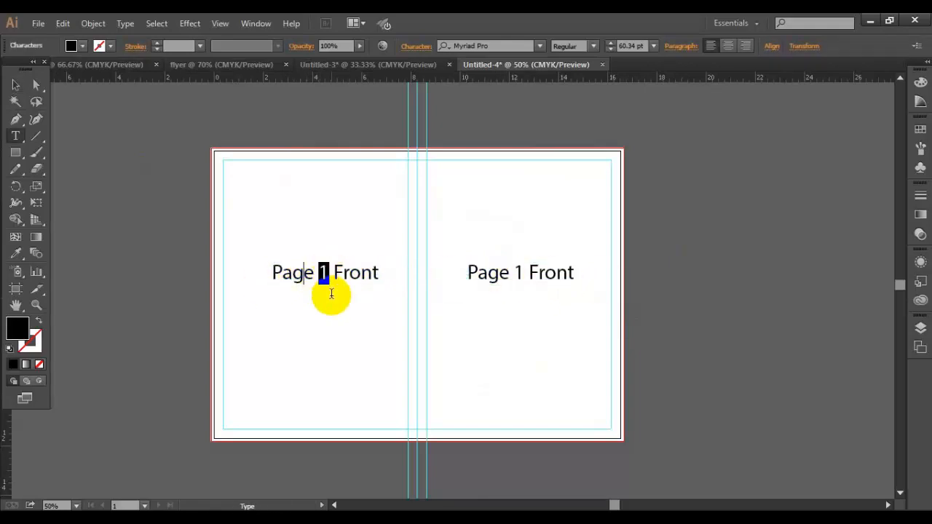
pyautogui.write('6')
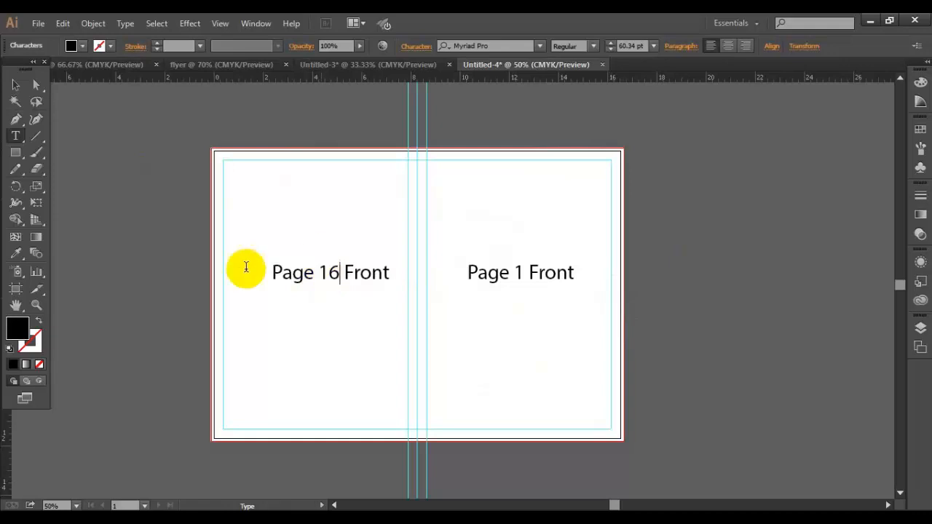
pyautogui.moveTo(342, 272); pyautogui.dragTo(393, 273)
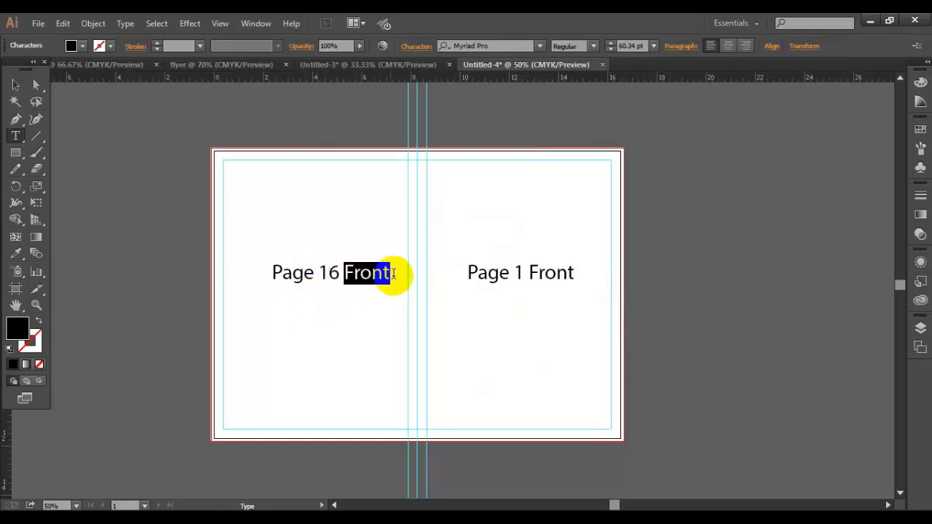
pyautogui.write('Las')
pyautogui.click(15, 84)
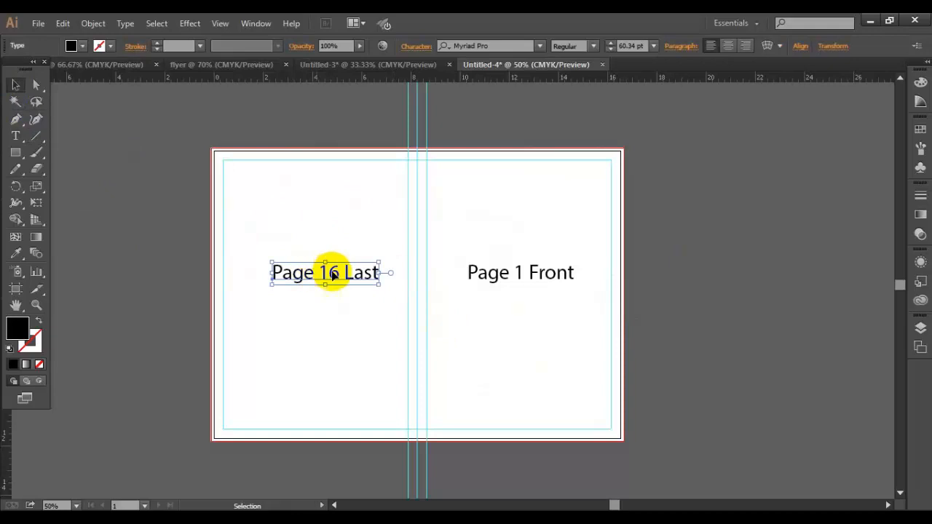
# - Change the left page's label to "Page 8 Last"
pyautogui.doubleClick(332, 274)
pyautogui.tripleClick(323, 271)
pyautogui.moveTo(340, 275); pyautogui.dragTo(322, 273)
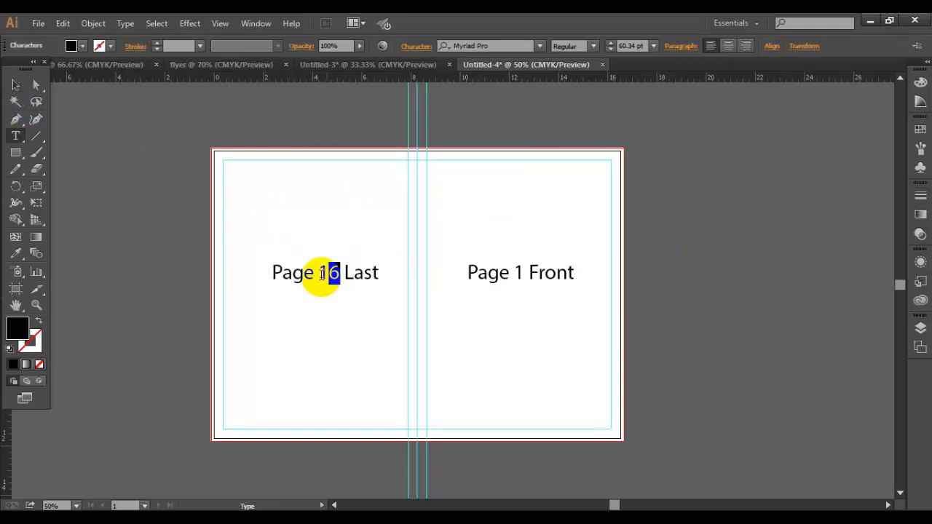
pyautogui.write('8')
pyautogui.click(15, 84)
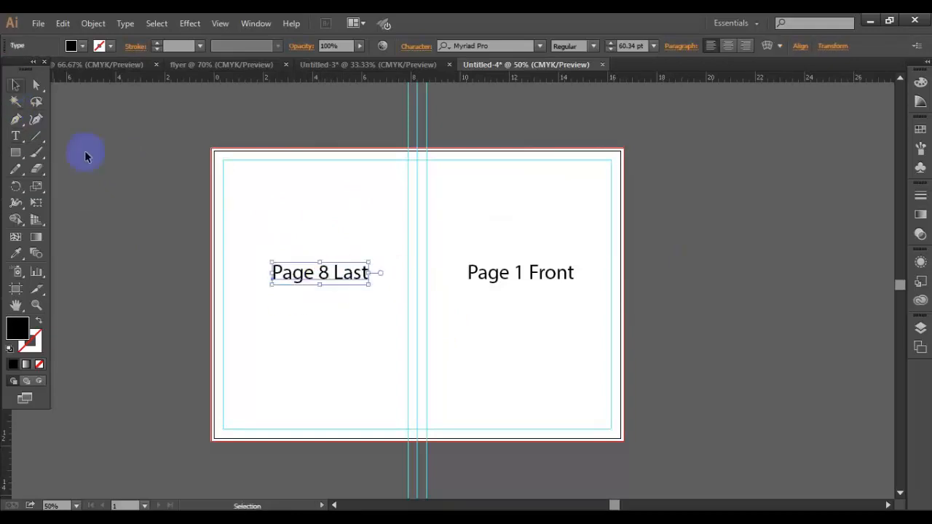
pyautogui.click(381, 410)
# - Select the background, guides and both page labels of the spread and group them
pyautogui.scroll(-1, 381, 408)
pyautogui.scroll(-2, 337, 446)
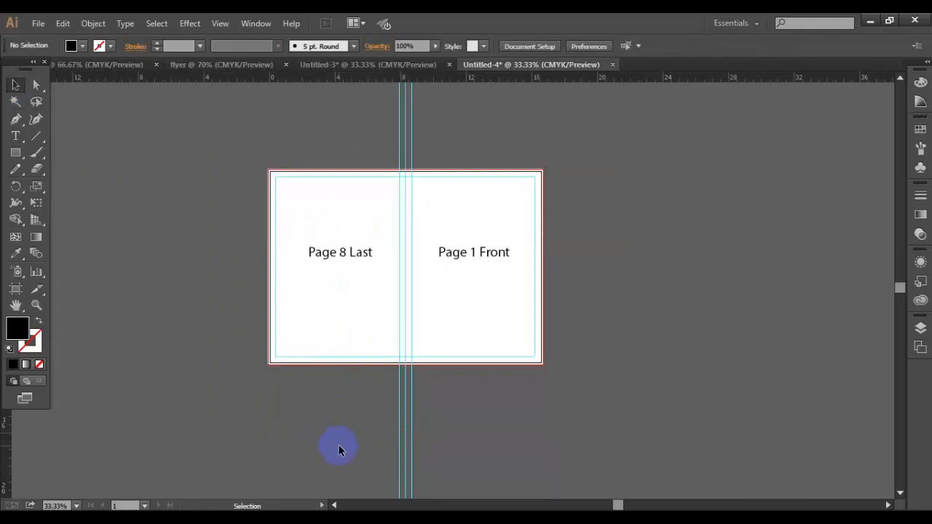
pyautogui.click(318, 362)
pyautogui.click(232, 198)
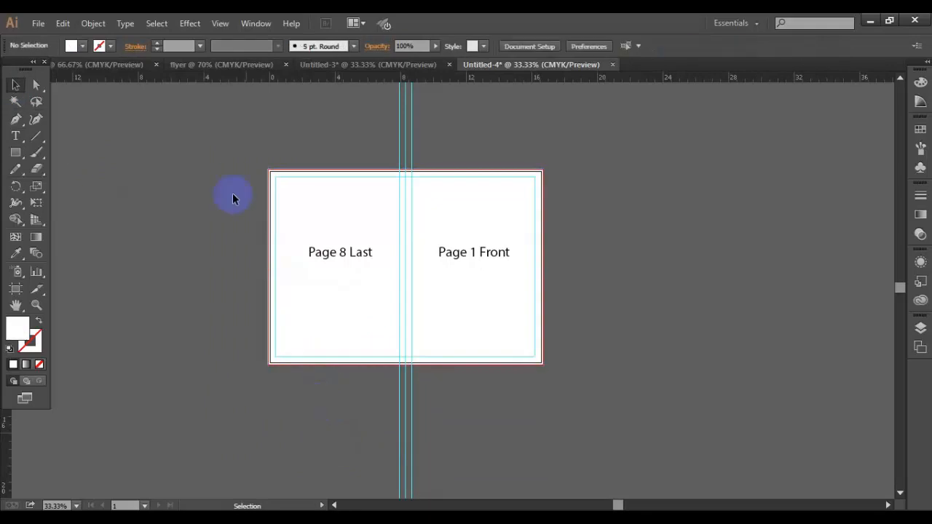
pyautogui.moveTo(223, 158); pyautogui.dragTo(577, 418)
pyautogui.rightClick(433, 245)
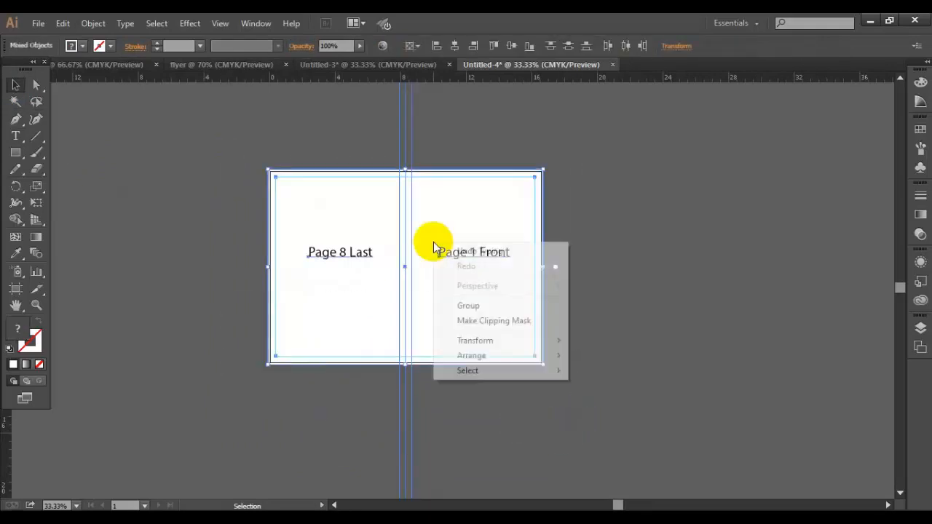
pyautogui.click(484, 307)
# - Duplicate the artboard with its artwork and place the copy to the right of the original
pyautogui.scroll(-2, 260, 357)
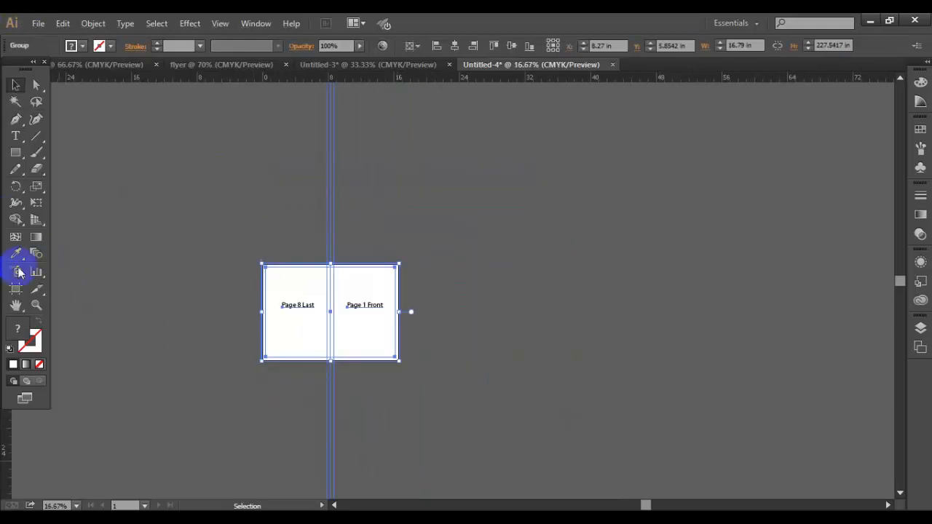
pyautogui.click(15, 291)
pyautogui.scroll(2, 307, 354)
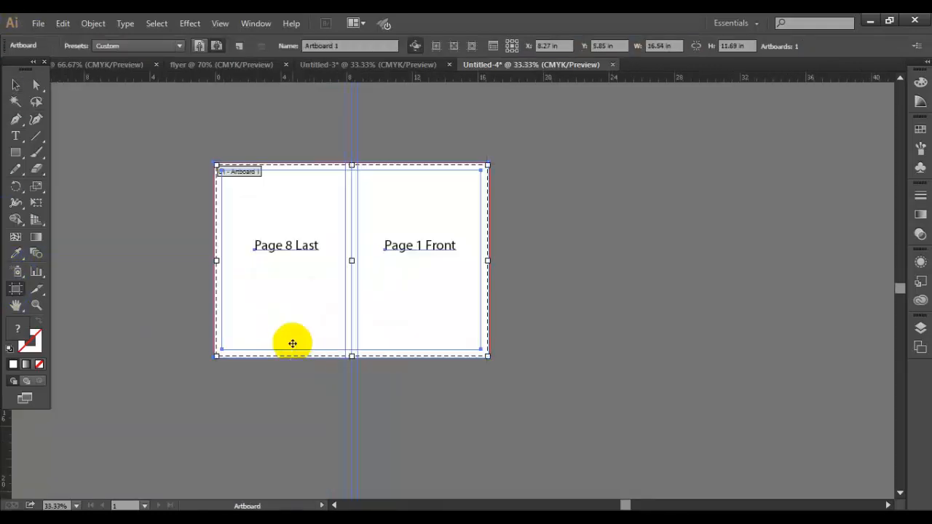
pyautogui.scroll(-1, 291, 343)
pyautogui.moveTo(321, 288); pyautogui.dragTo(568, 291)
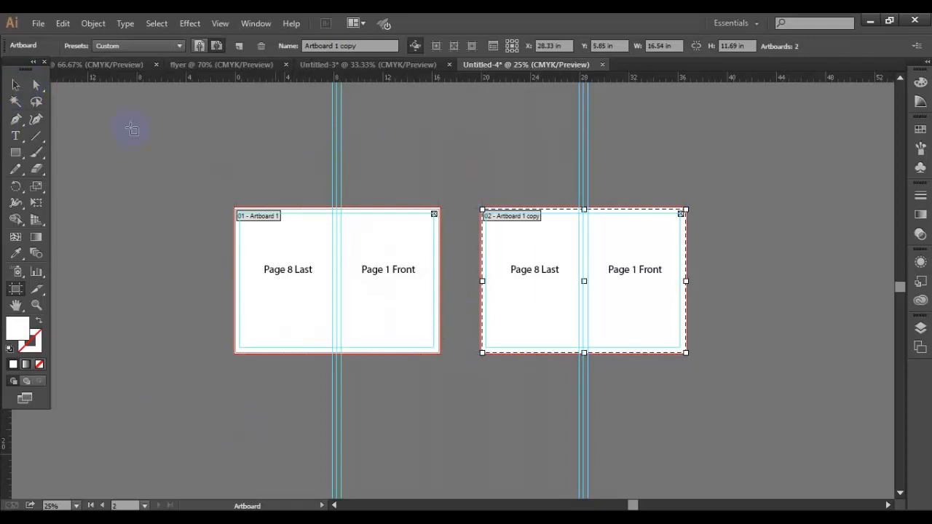
# - Ungroup the artwork on the copied artboard
pyautogui.click(16, 85)
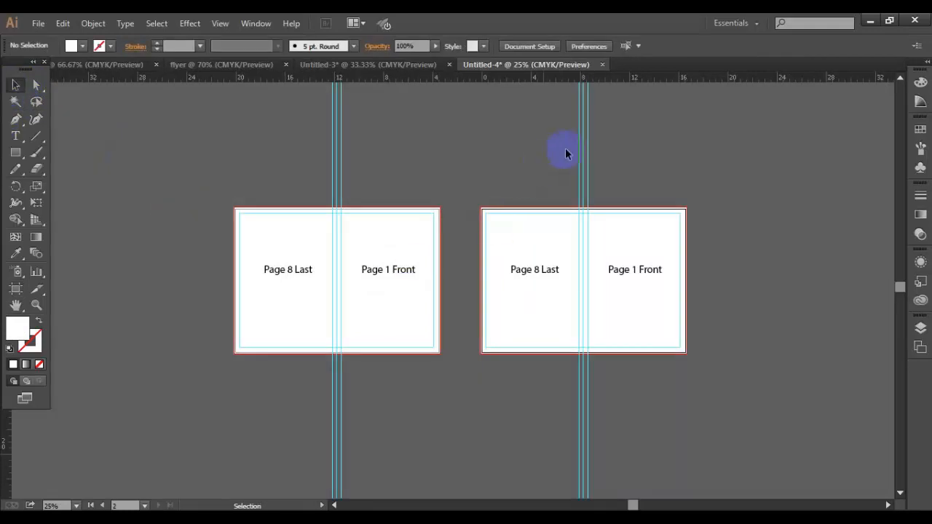
pyautogui.click(589, 251)
pyautogui.rightClick(589, 259)
pyautogui.click(624, 339)
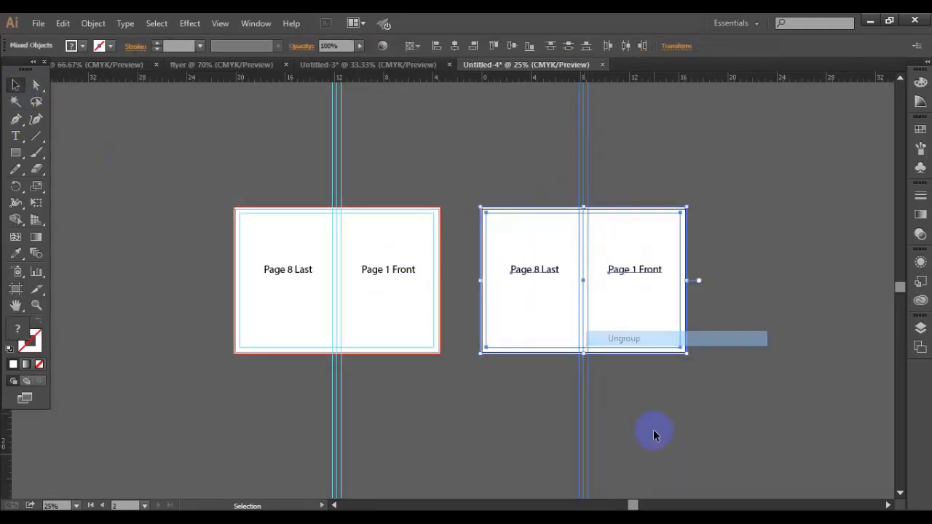
# - Change the left page label on the copied artboard to "Page 2"
pyautogui.click(529, 414)
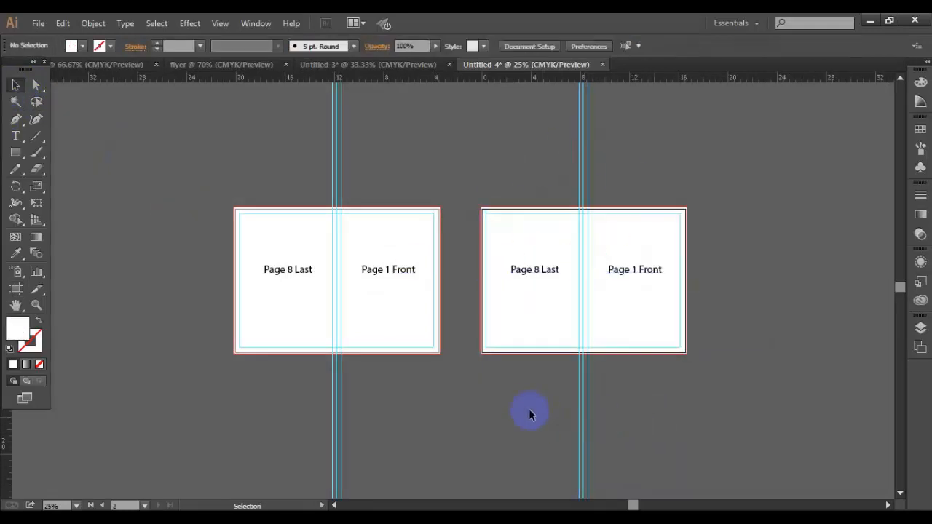
pyautogui.scroll(1, 533, 281)
pyautogui.doubleClick(537, 277)
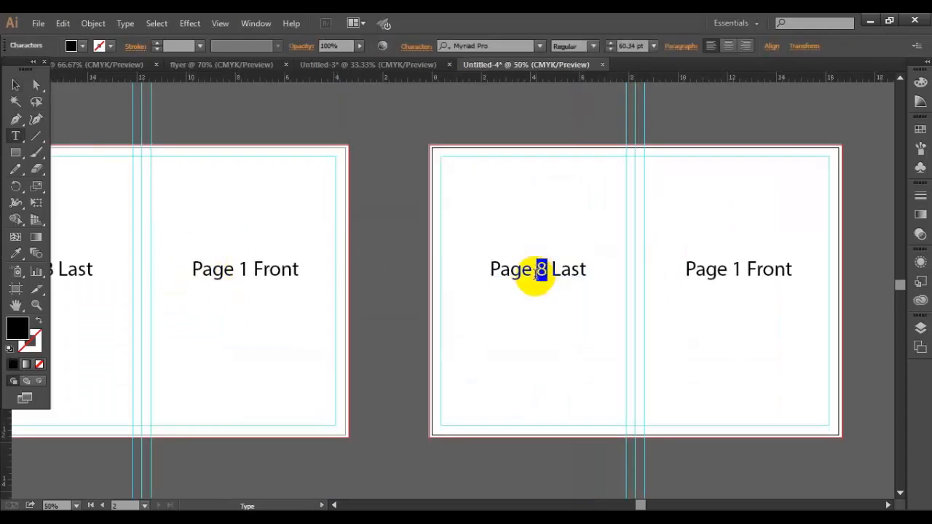
pyautogui.write('2')
pyautogui.moveTo(552, 270); pyautogui.dragTo(618, 269)
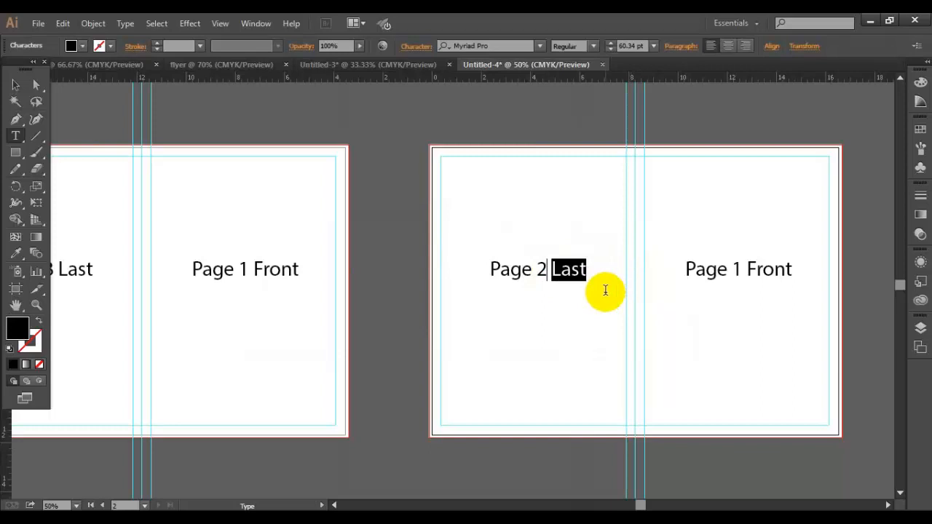
pyautogui.press('BackSpace')
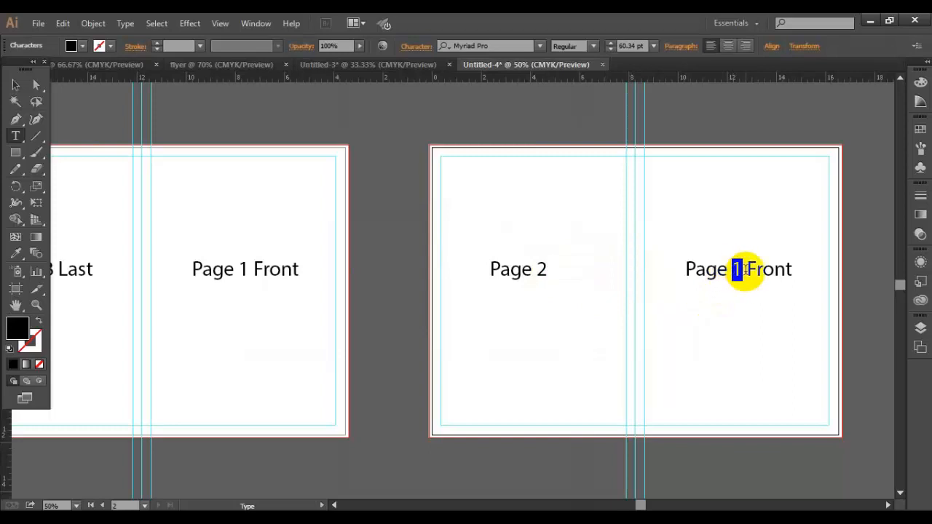
# - Change the right page label on the copied artboard to "Page 3"
pyautogui.moveTo(747, 269); pyautogui.dragTo(827, 265)
pyautogui.press('Delete')
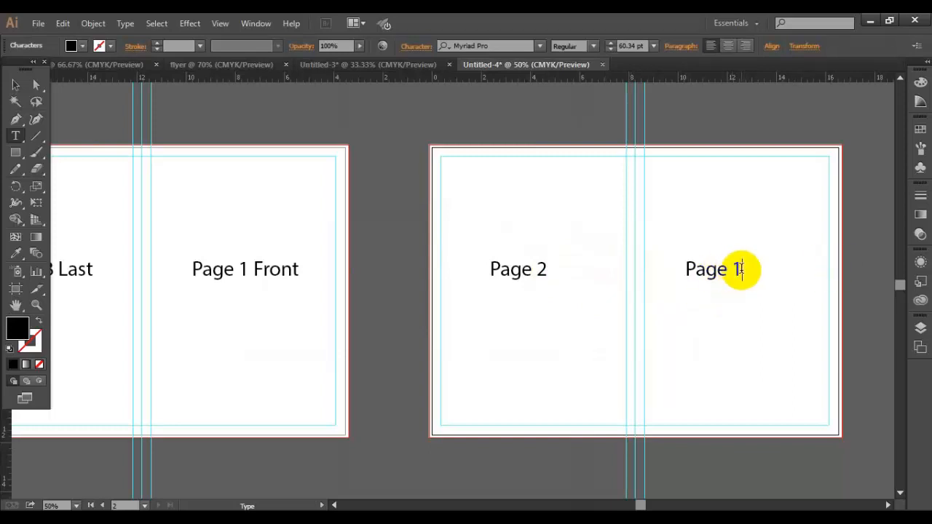
pyautogui.write('3')
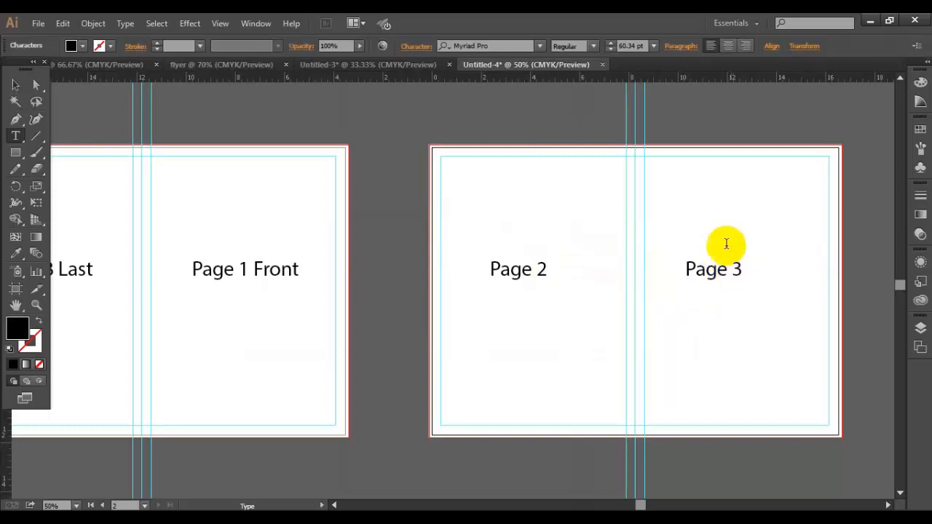
pyautogui.click(15, 84)
pyautogui.hotkey('ctrl', '-')
pyautogui.scroll(-1, 542, 299)
pyautogui.click(406, 429)
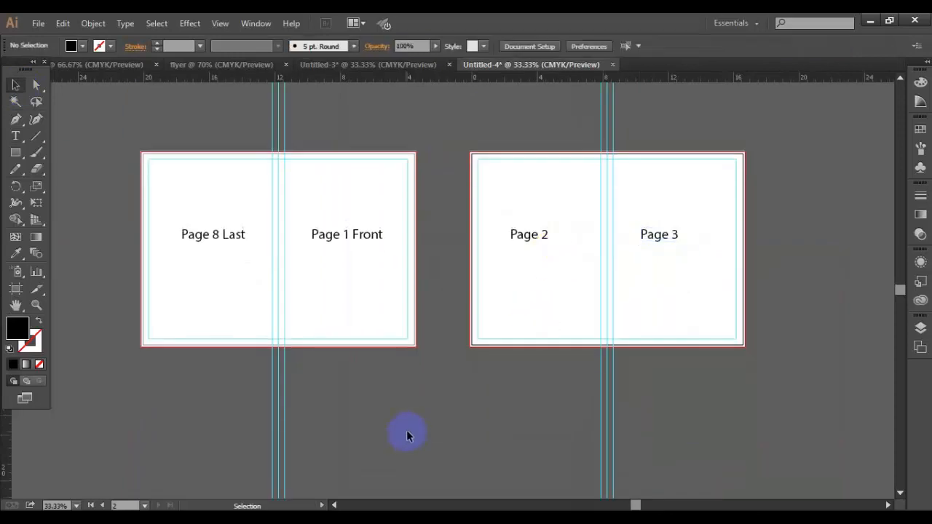
# - Select the background, guides and both labels of the Page 2 and Page 3 spread and group them
pyautogui.scroll(-4, 408, 425)
pyautogui.scroll(4, 437, 291)
pyautogui.click(459, 185)
pyautogui.moveTo(797, 368); pyautogui.dragTo(624, 265)
pyautogui.rightClick(627, 261)
pyautogui.click(678, 327)
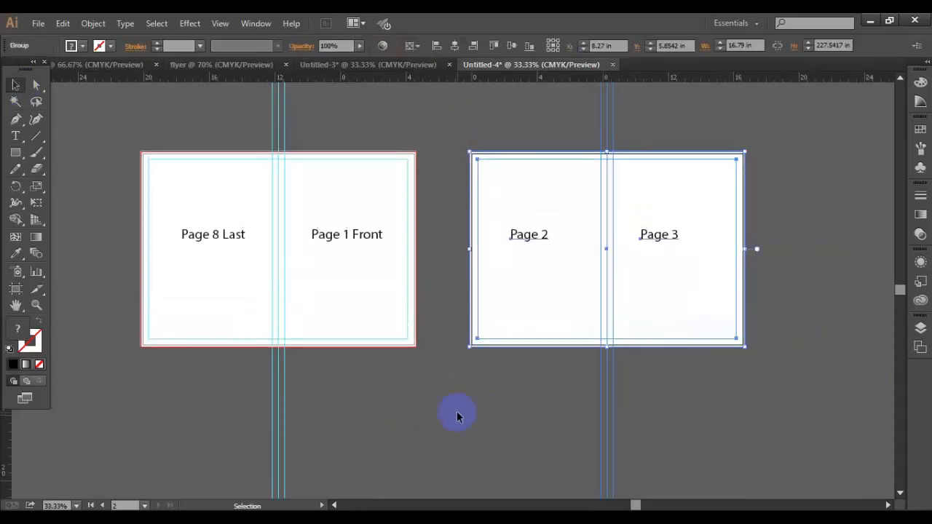
pyautogui.click(456, 416)
pyautogui.scroll(-3, 293, 265)
pyautogui.scroll(3, 155, 244)
# - Ungroup the artwork of the Page 8 Last and Page 1 Front spread
pyautogui.click(290, 244)
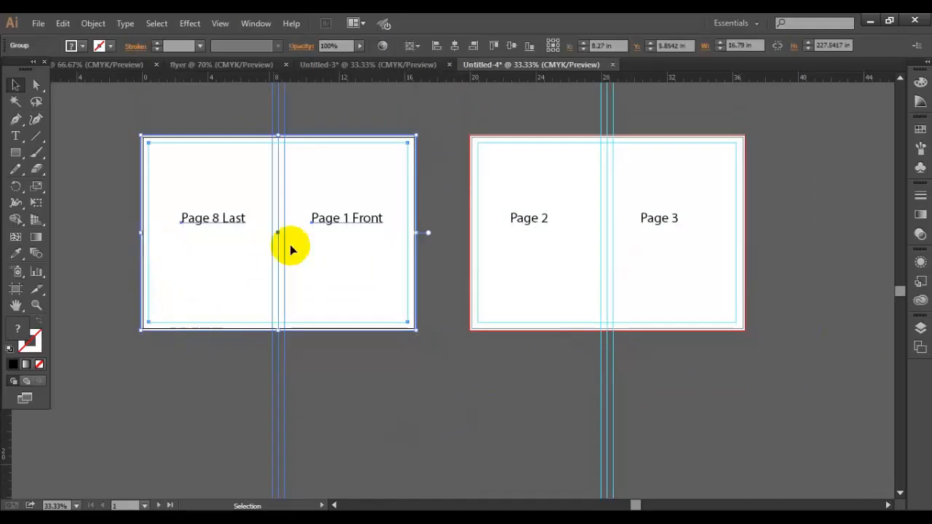
pyautogui.scroll(-3, 321, 236)
pyautogui.rightClick(299, 218)
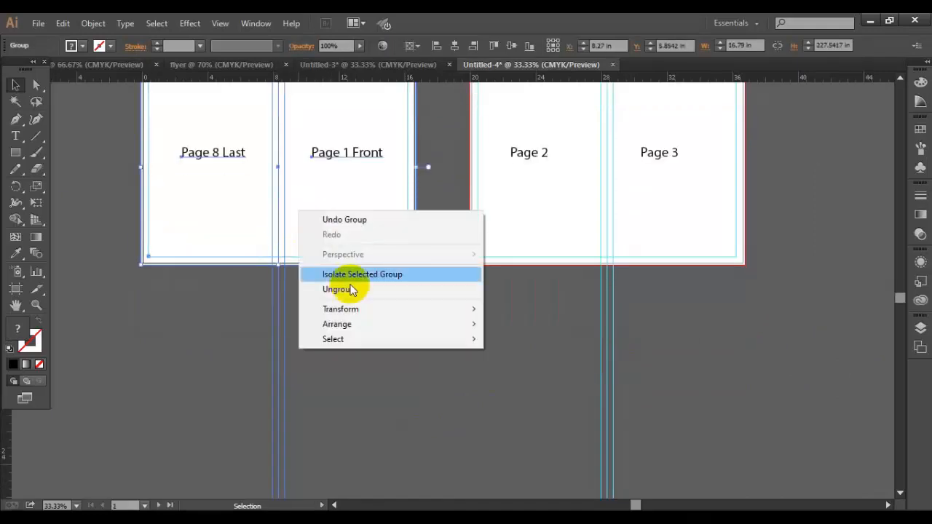
pyautogui.click(355, 288)
pyautogui.click(305, 308)
pyautogui.scroll(1, 305, 308)
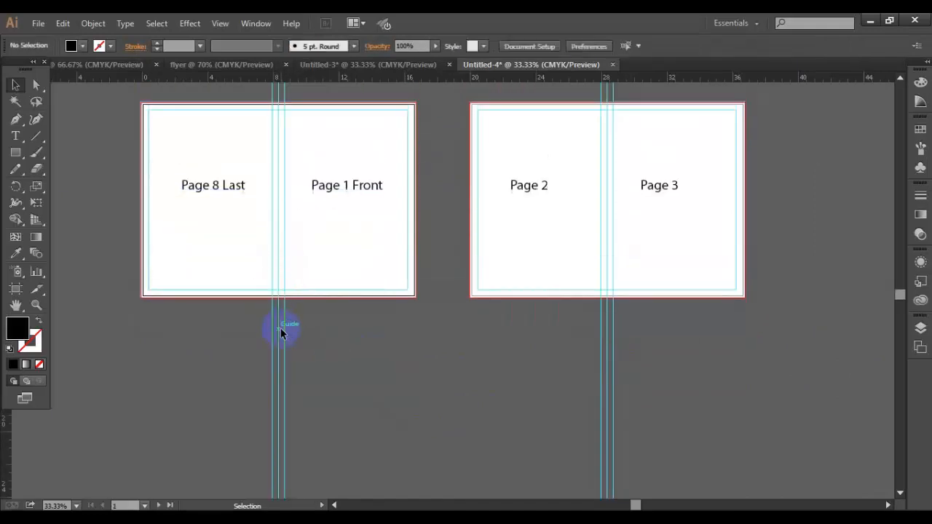
# - Hide all guides in the document
pyautogui.click(280, 327)
pyautogui.press('a')
pyautogui.click(325, 376)
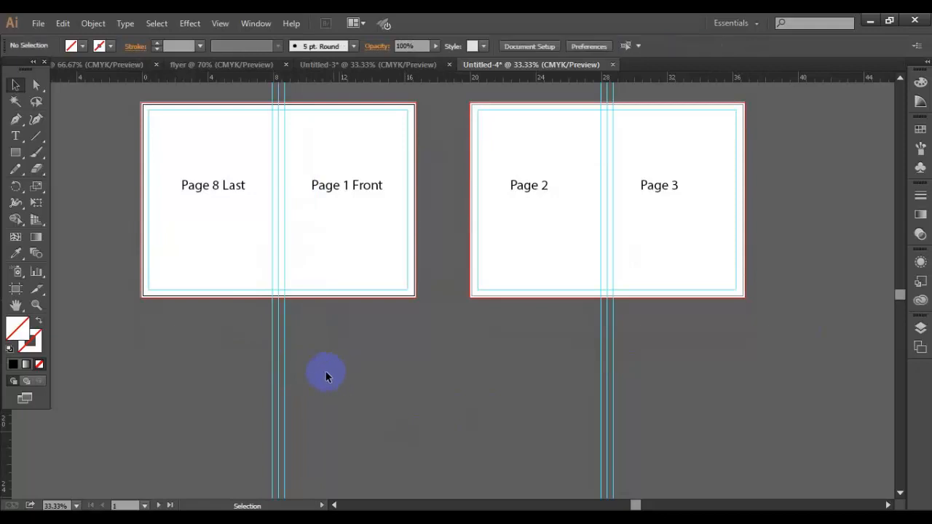
pyautogui.scroll(1, 238, 373)
pyautogui.press('a')
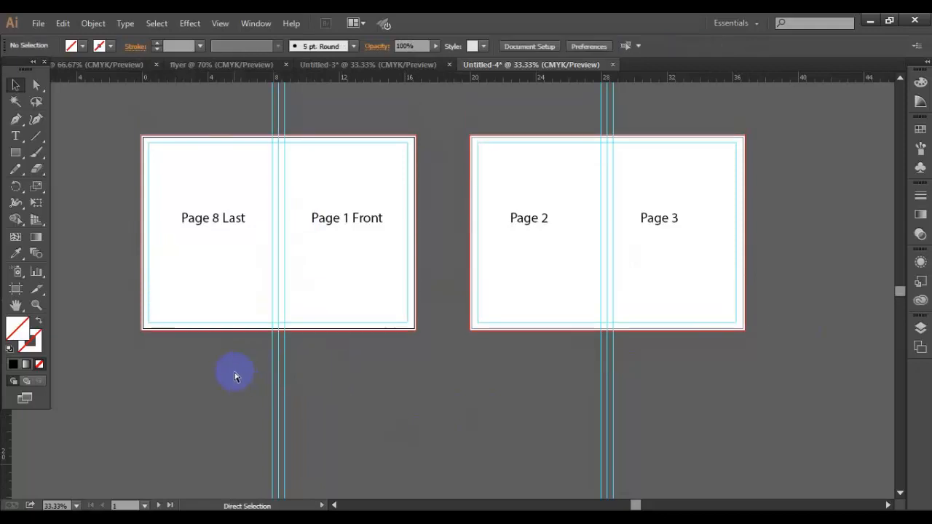
pyautogui.hotkey('ctrl', ';')
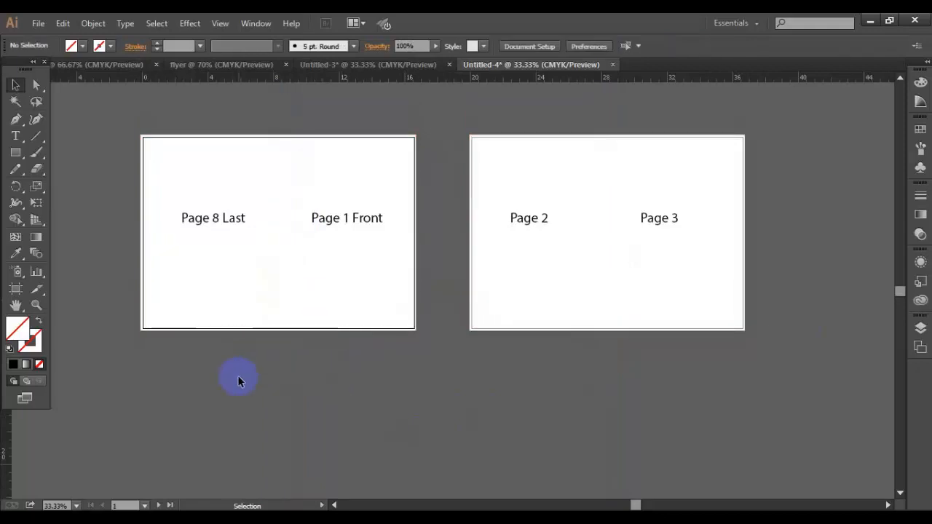
# - Group the background and both labels of the Page 8 Last and Page 1 Front spread without the guides
pyautogui.moveTo(94, 155); pyautogui.dragTo(441, 360)
pyautogui.rightClick(308, 261)
pyautogui.click(346, 320)
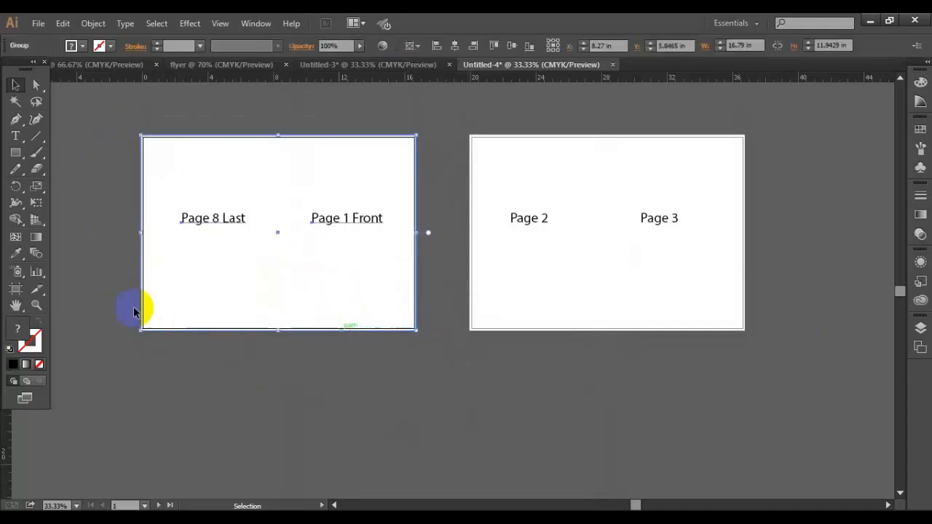
# - Duplicate the Page 8 Last and Page 1 Front artboard with its artwork and place the copy directly below the original
pyautogui.click(16, 291)
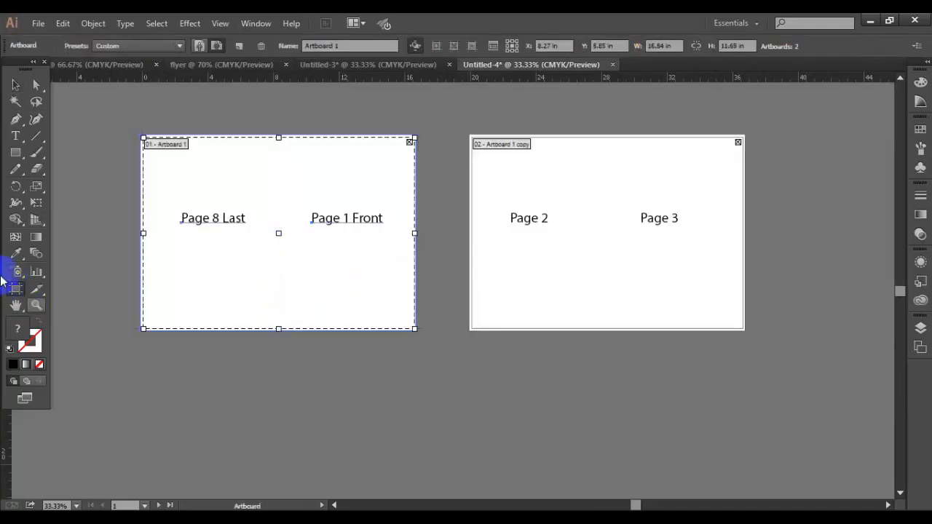
pyautogui.moveTo(302, 289); pyautogui.dragTo(296, 444)
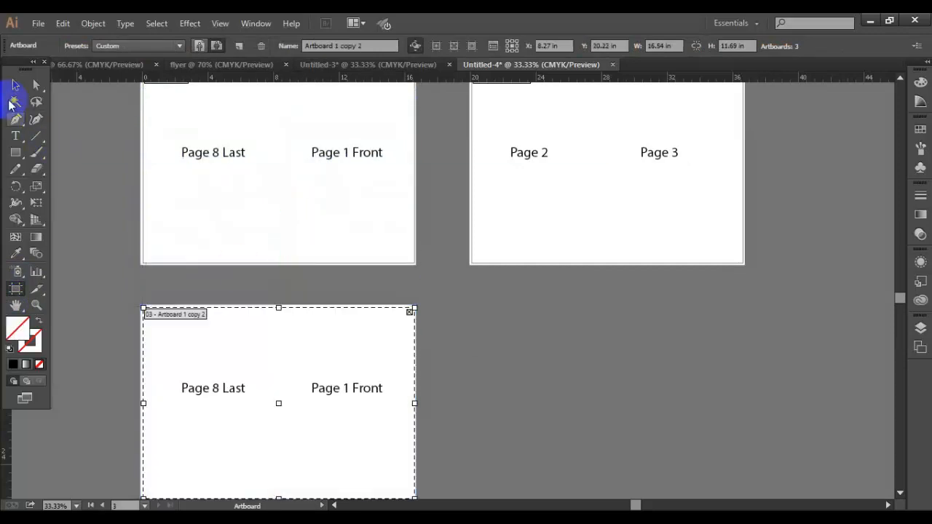
pyautogui.scroll(-3, 462, 356)
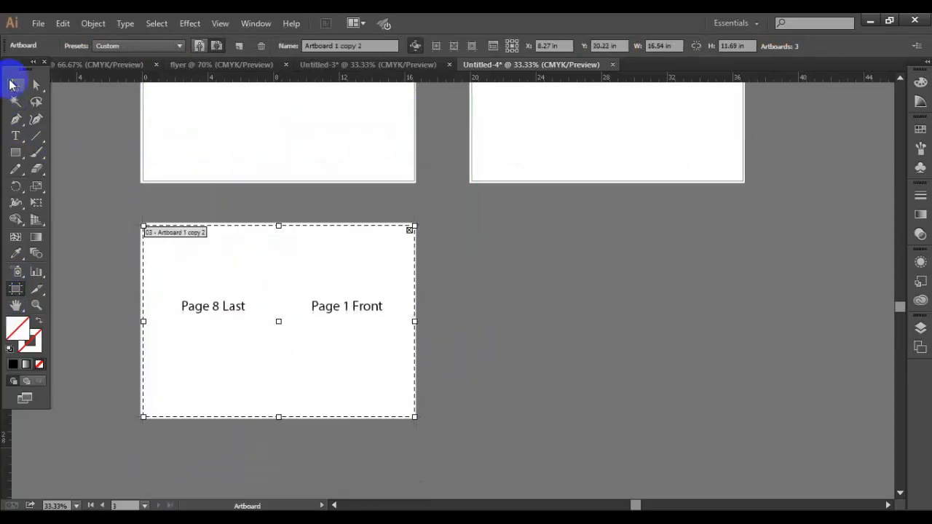
pyautogui.click(13, 85)
pyautogui.scroll(2, 285, 393)
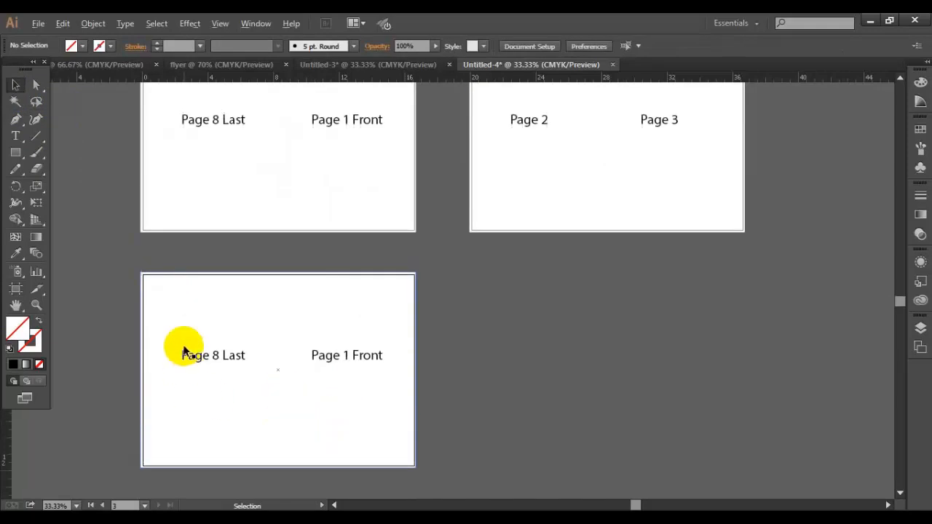
pyautogui.scroll(2, 183, 349)
pyautogui.doubleClick(231, 360)
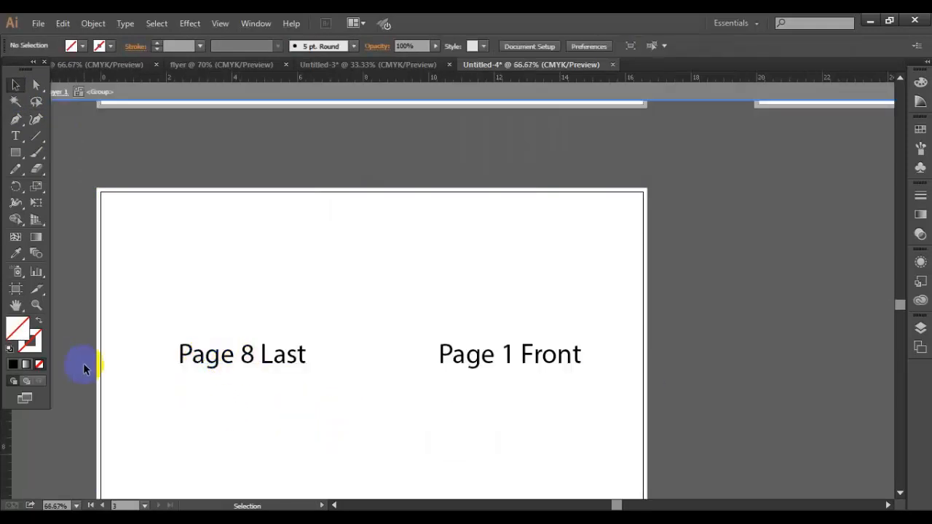
pyautogui.rightClick(303, 356)
pyautogui.click(345, 432)
pyautogui.click(362, 166)
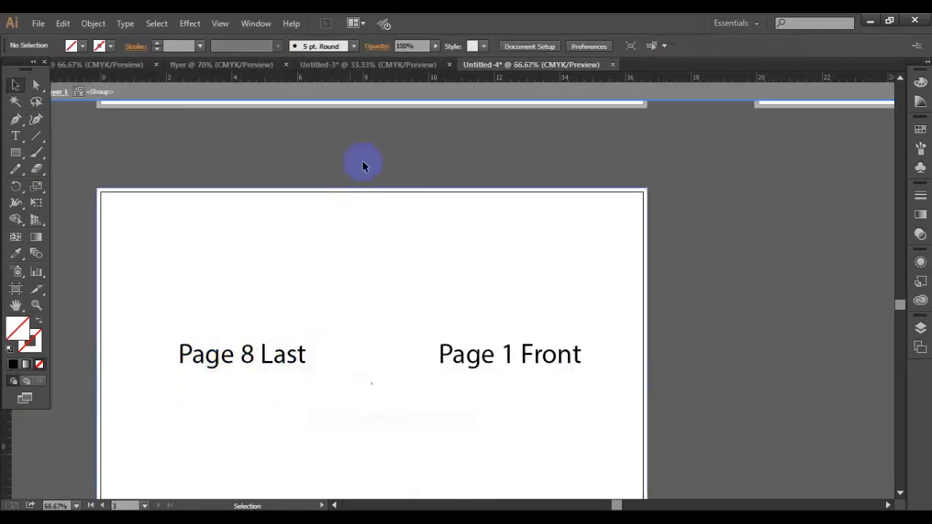
pyautogui.scroll(-3, 296, 427)
pyautogui.doubleClick(286, 407)
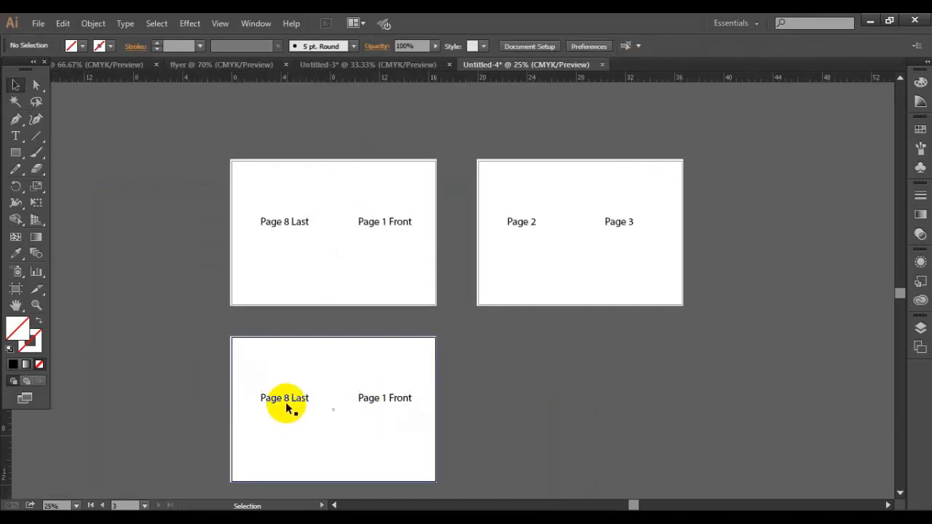
pyautogui.doubleClick(284, 397)
pyautogui.doubleClick(496, 394)
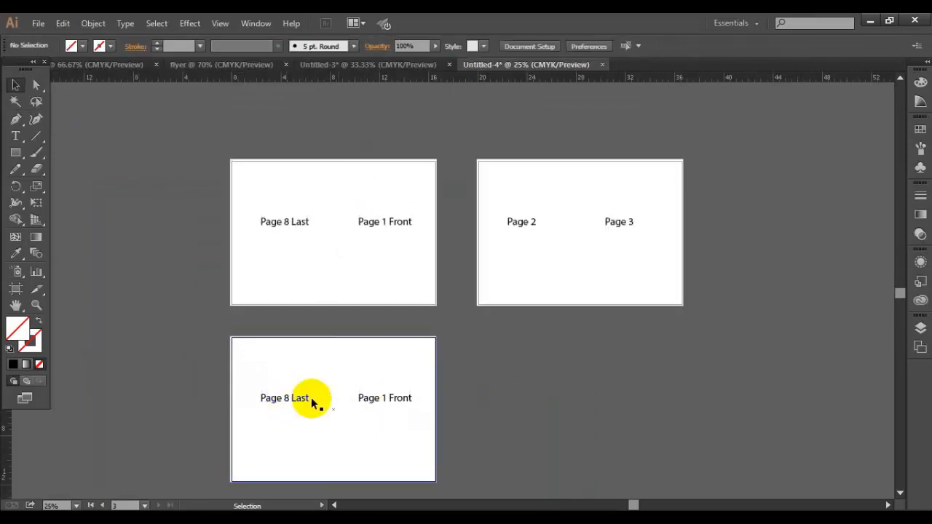
# - Ungroup the artwork on the new artboard below the first spread
pyautogui.click(311, 400)
pyautogui.rightClick(308, 401)
pyautogui.click(367, 339)
pyautogui.click(499, 426)
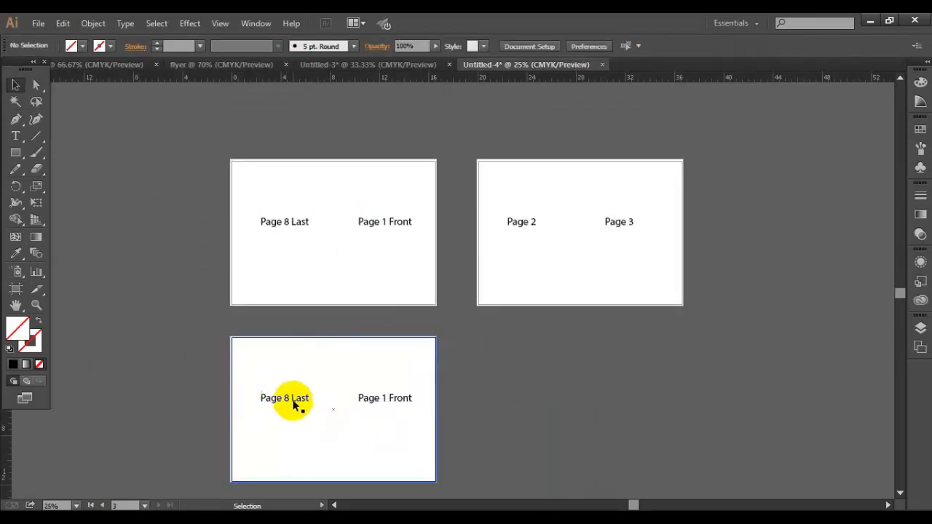
# - Change the labels on the third artboard to "Page 4" on the left page and "Page 5" on the right page
pyautogui.doubleClick(289, 400)
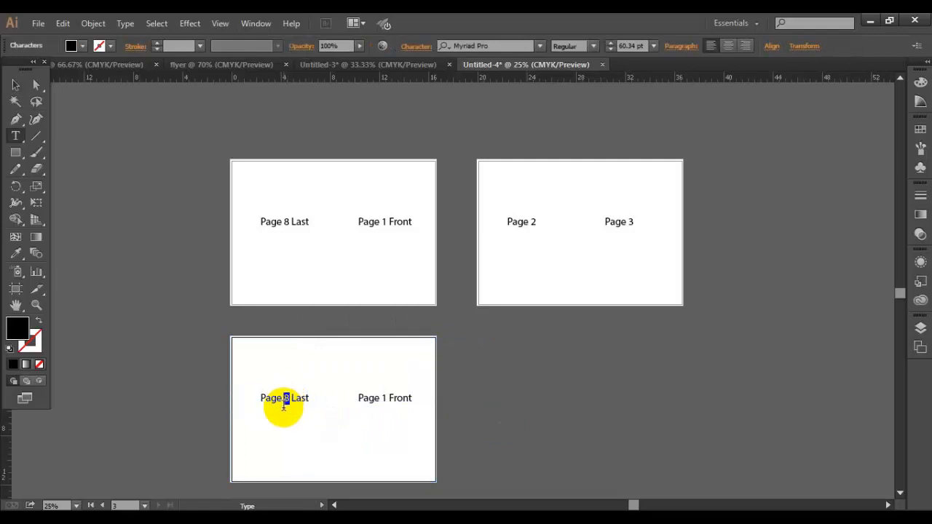
pyautogui.write('4')
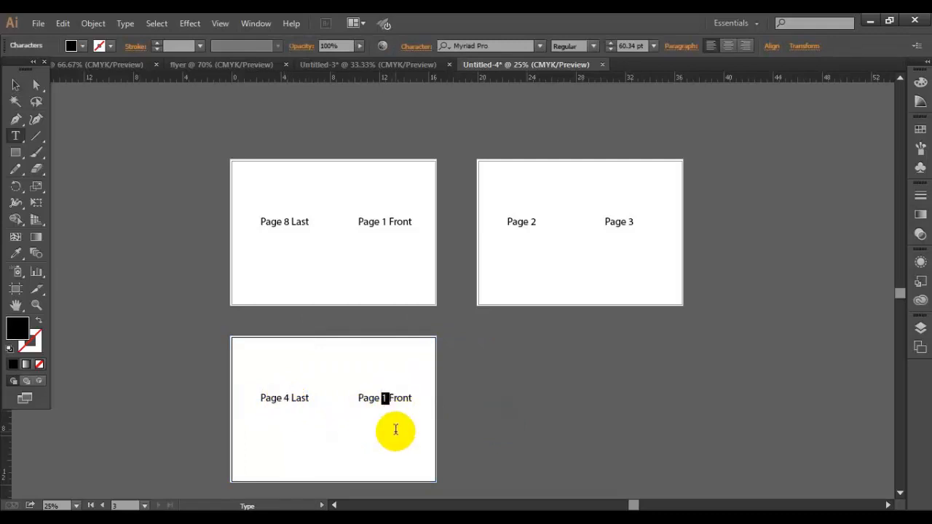
pyautogui.write('5')
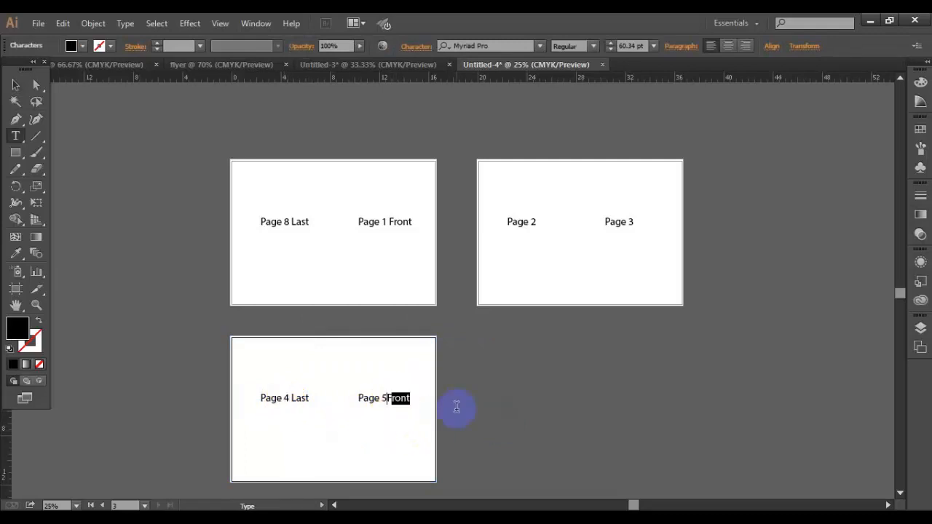
pyautogui.press('BackSpace')
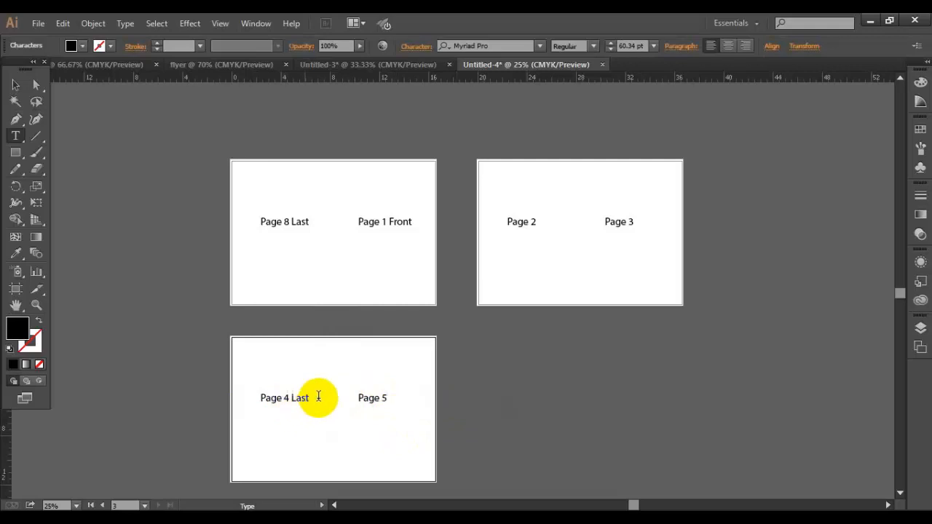
pyautogui.moveTo(289, 398); pyautogui.dragTo(379, 404)
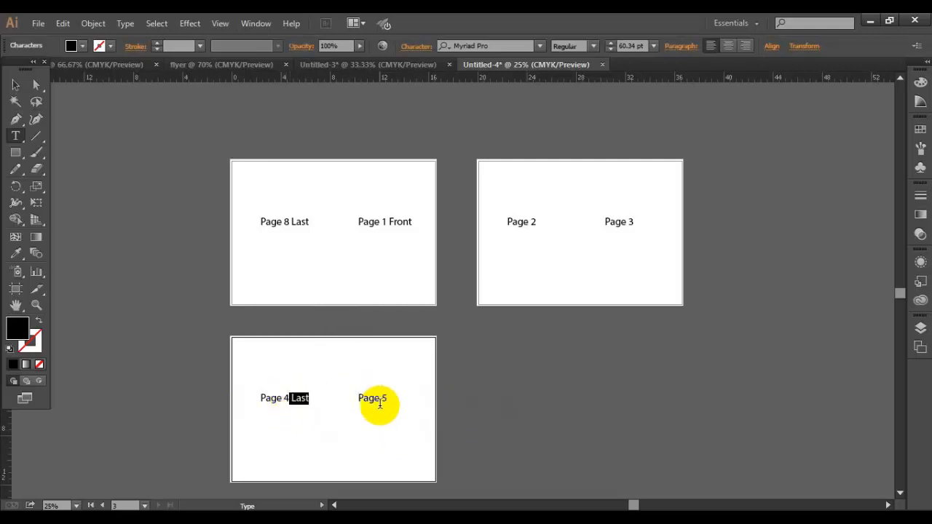
pyautogui.press('BackSpace')
pyautogui.click(16, 86)
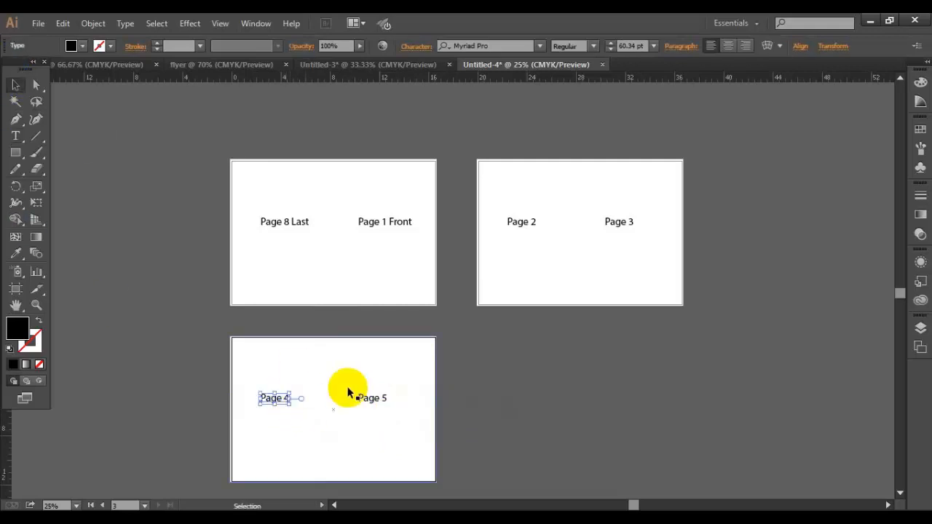
# - Ungroup the artwork of the Page 2 and Page 3 spread
pyautogui.click(568, 256)
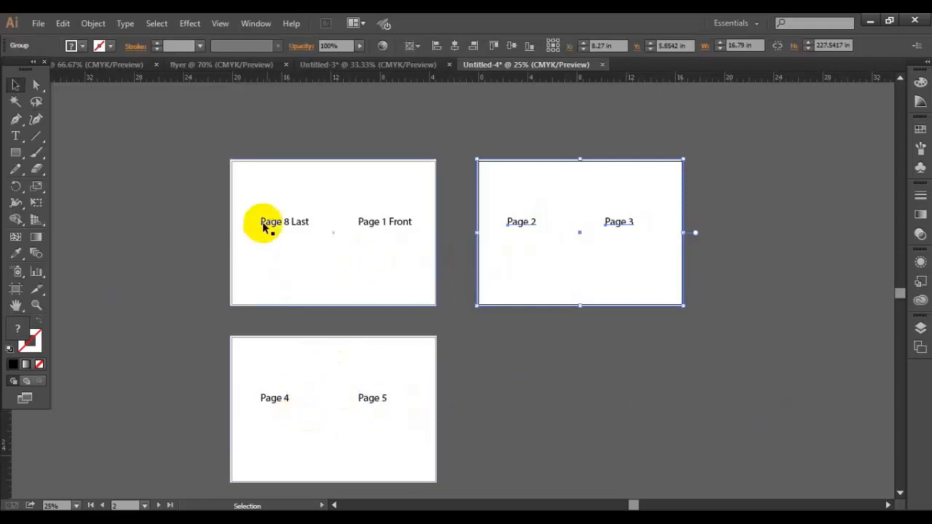
pyautogui.click(568, 220)
pyautogui.rightClick(585, 256)
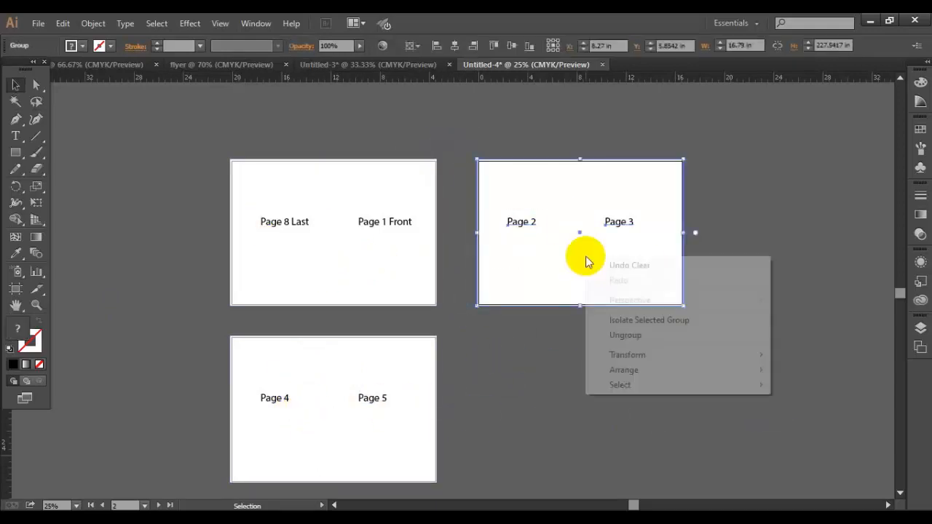
pyautogui.click(623, 335)
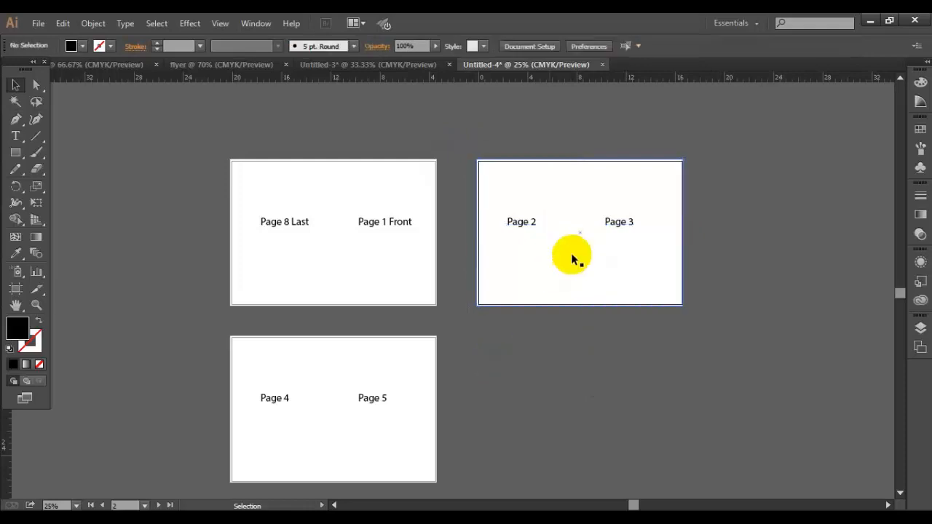
# - Duplicate the Page 2 and Page 3 artboard with its artwork and place the copy directly below it
pyautogui.click(15, 289)
pyautogui.click(611, 284)
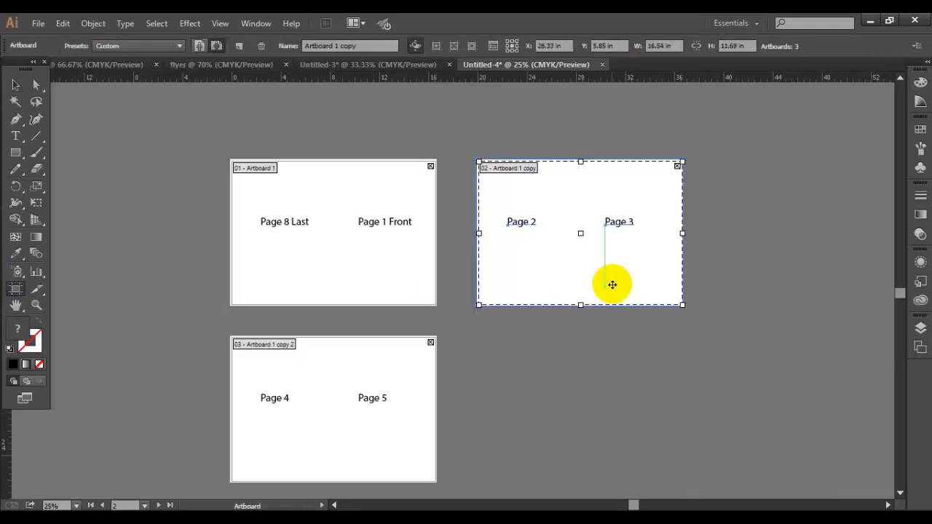
pyautogui.moveTo(592, 256); pyautogui.dragTo(599, 432)
pyautogui.click(16, 86)
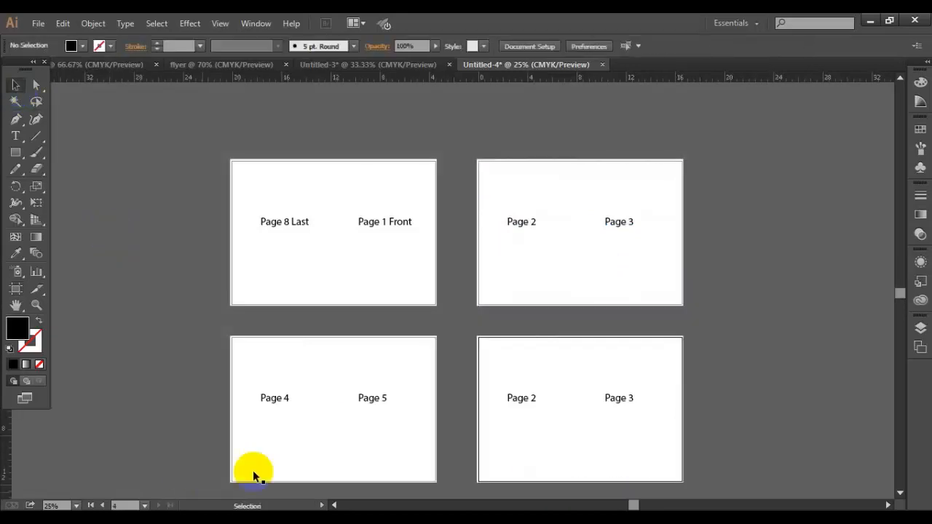
# - Ungroup the artwork on the duplicated Page 2 and Page 3 artboard in the lower row
pyautogui.scroll(-1, 291, 436)
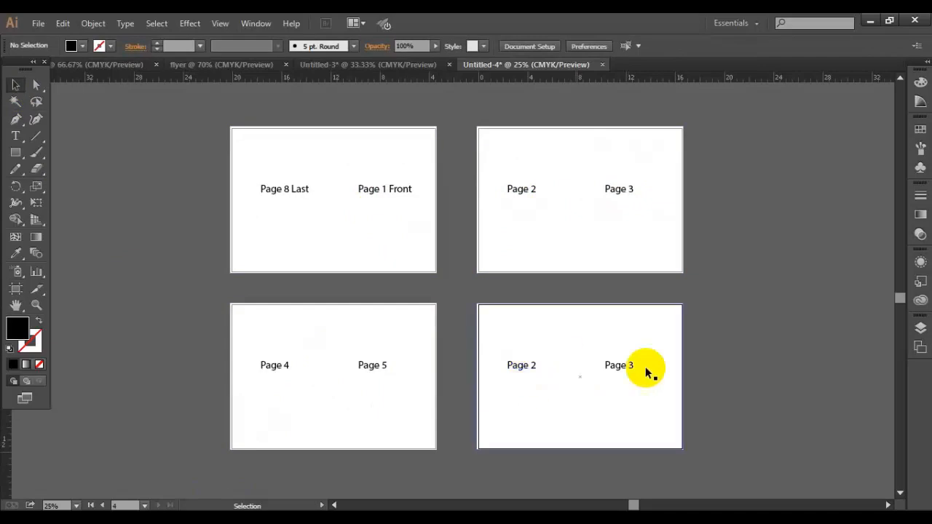
pyautogui.scroll(2, 619, 415)
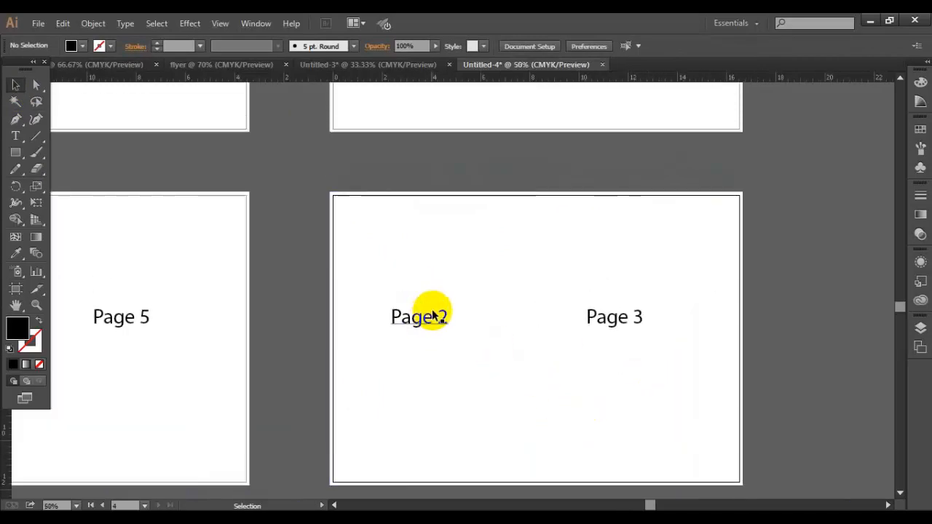
pyautogui.rightClick(430, 320)
pyautogui.click(455, 400)
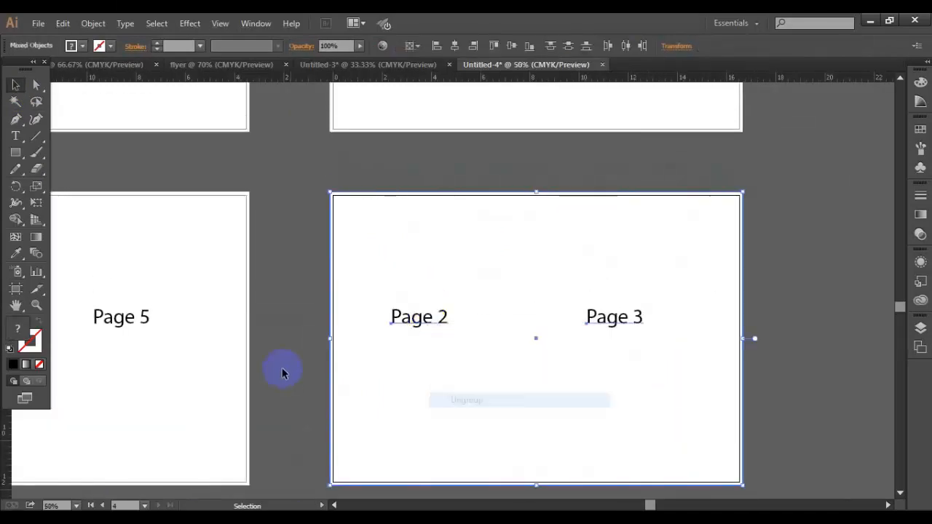
# - Change the labels on the fourth artboard to "Page 6" on the left page and "Page7" on the right page
pyautogui.doubleClick(427, 318)
pyautogui.doubleClick(442, 317)
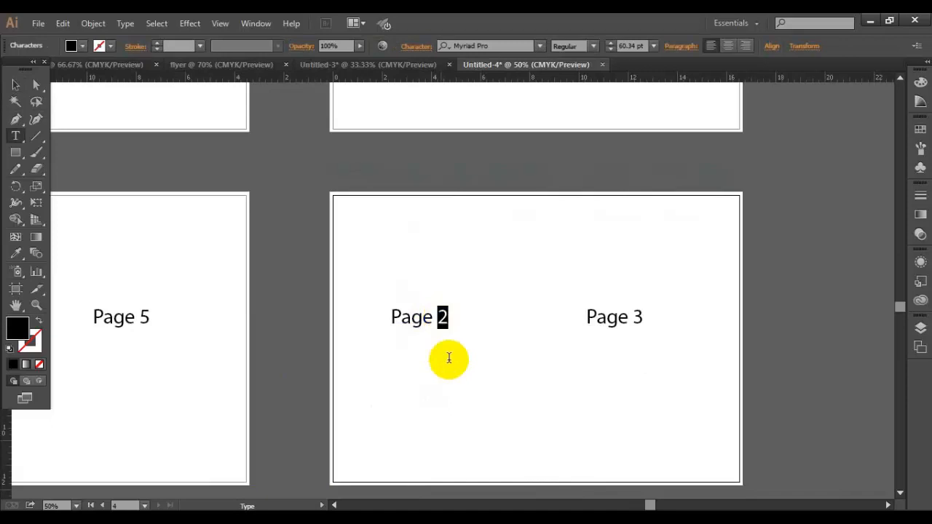
pyautogui.write('6')
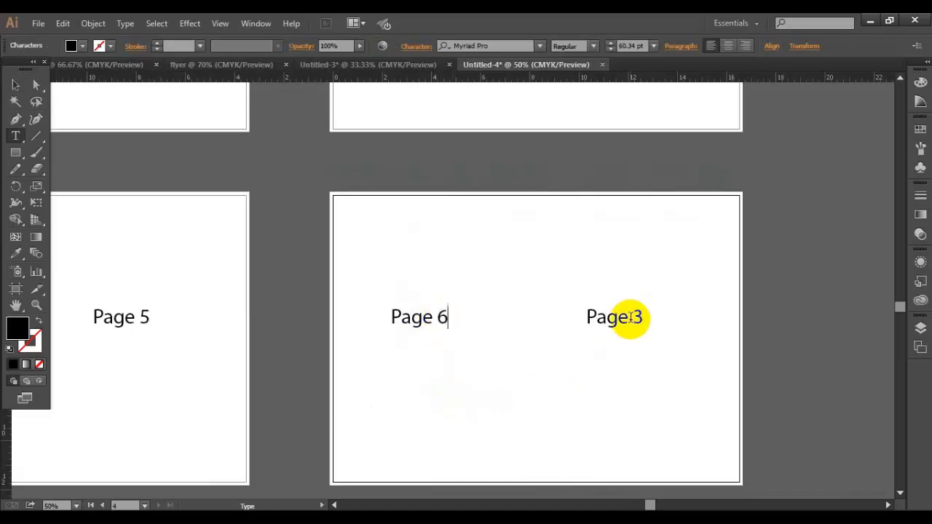
pyautogui.moveTo(624, 317); pyautogui.dragTo(678, 334)
pyautogui.write('7')
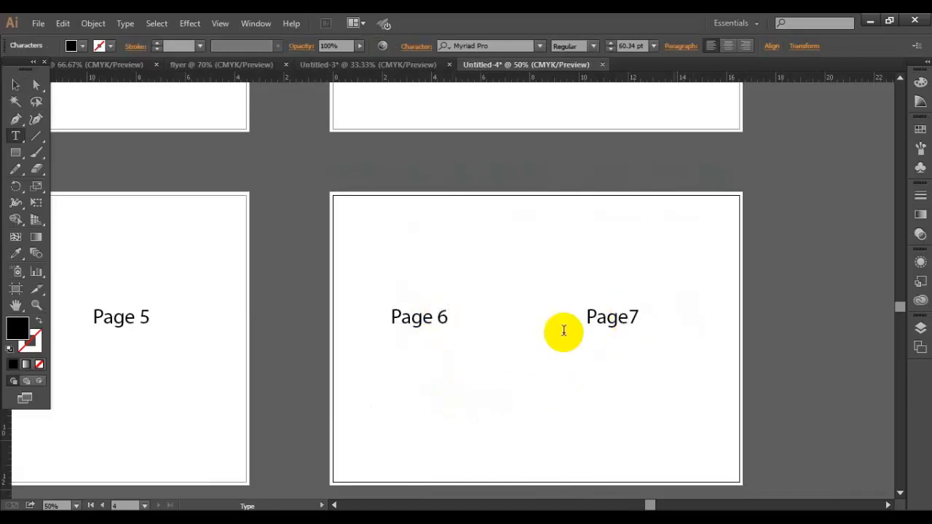
pyautogui.click(15, 84)
pyautogui.click(406, 365)
pyautogui.scroll(-2, 588, 371)
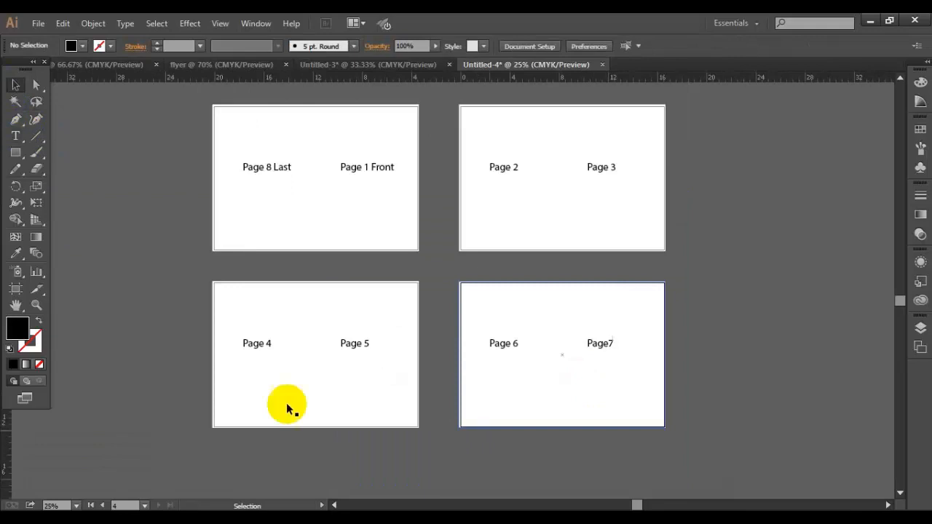
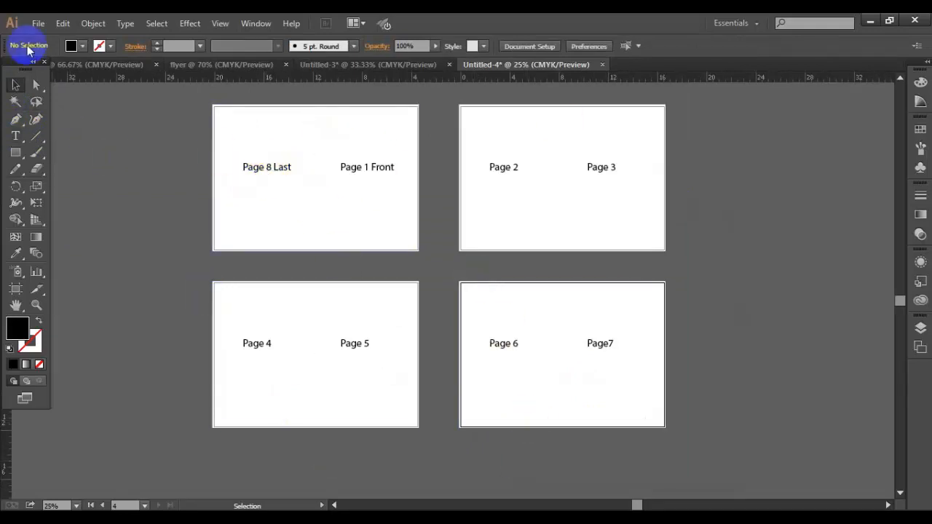
pyautogui.click(36, 23)
pyautogui.click(287, 252)
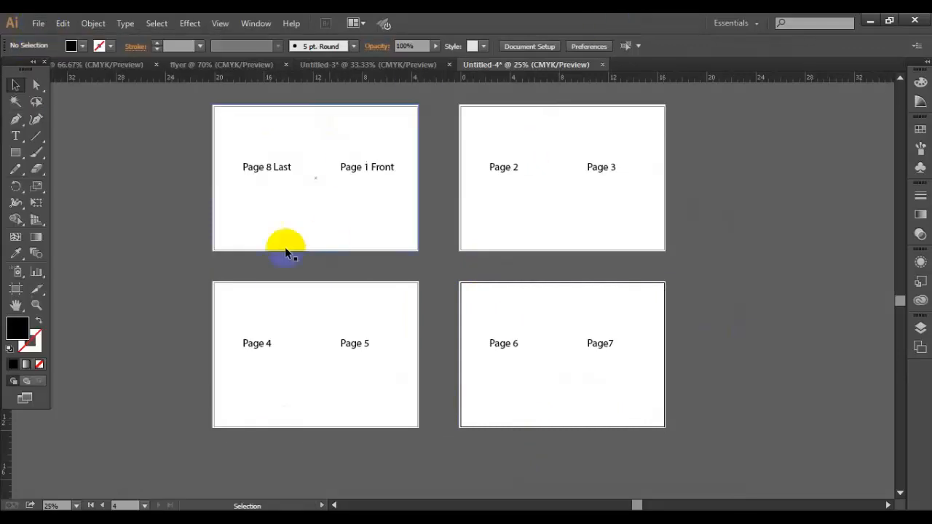
pyautogui.scroll(1, 280, 264)
pyautogui.scroll(2, 291, 403)
pyautogui.scroll(-2, 315, 353)
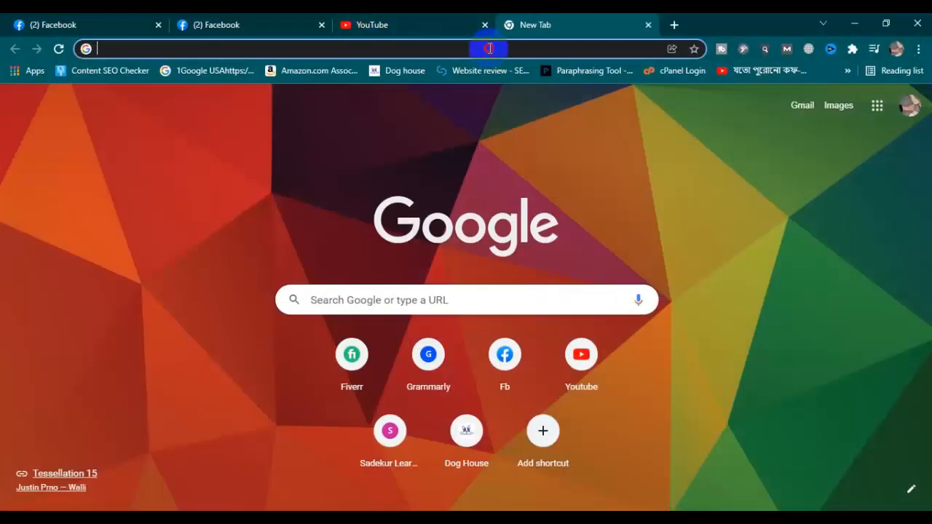
# - Switch to Chrome and search Google Images for "business profile"
pyautogui.click(489, 48)
pyautogui.write('business')
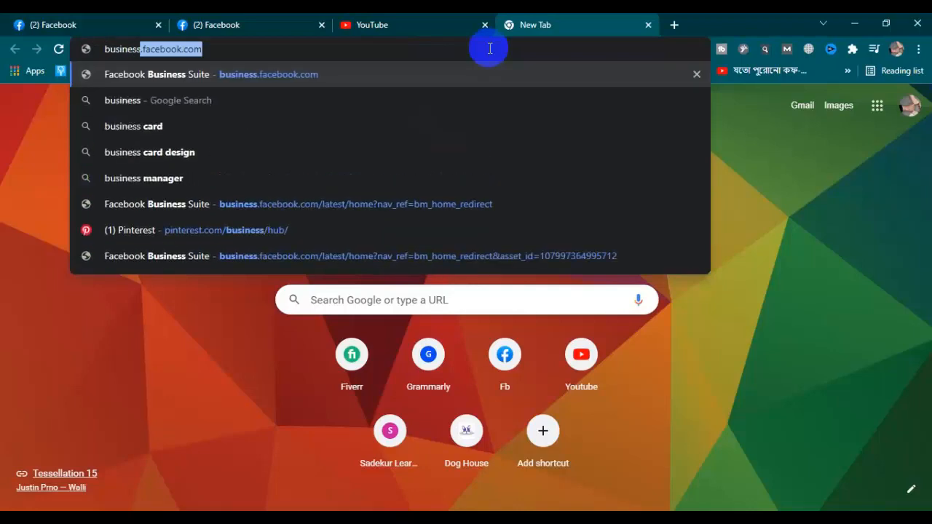
pyautogui.write(' profile')
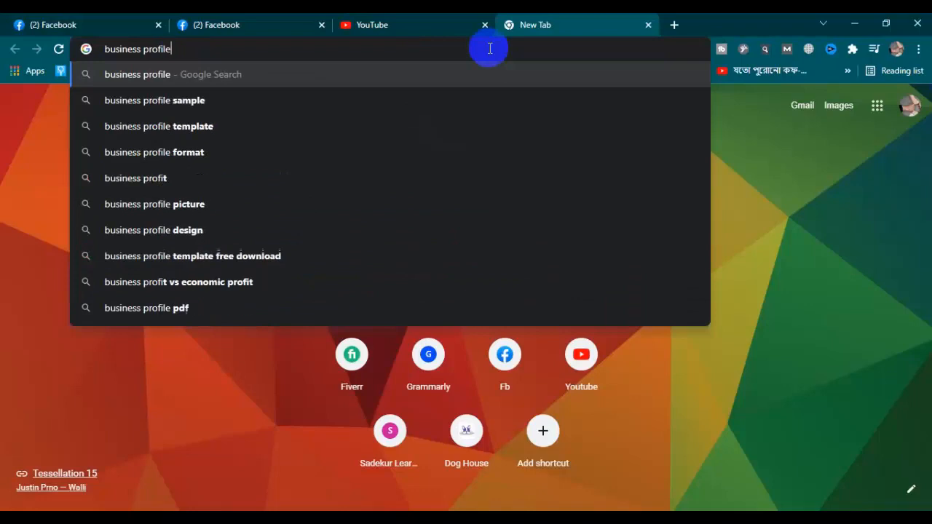
pyautogui.press('Return')
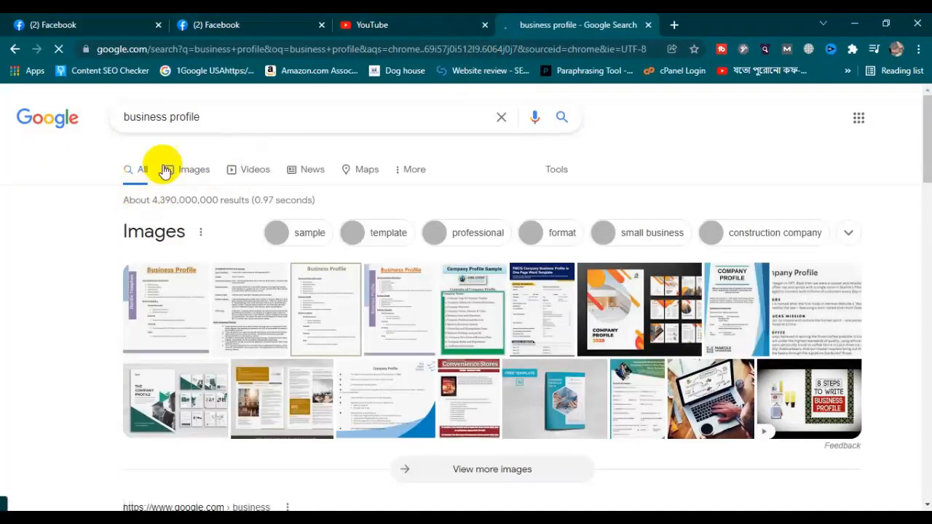
pyautogui.click(200, 168)
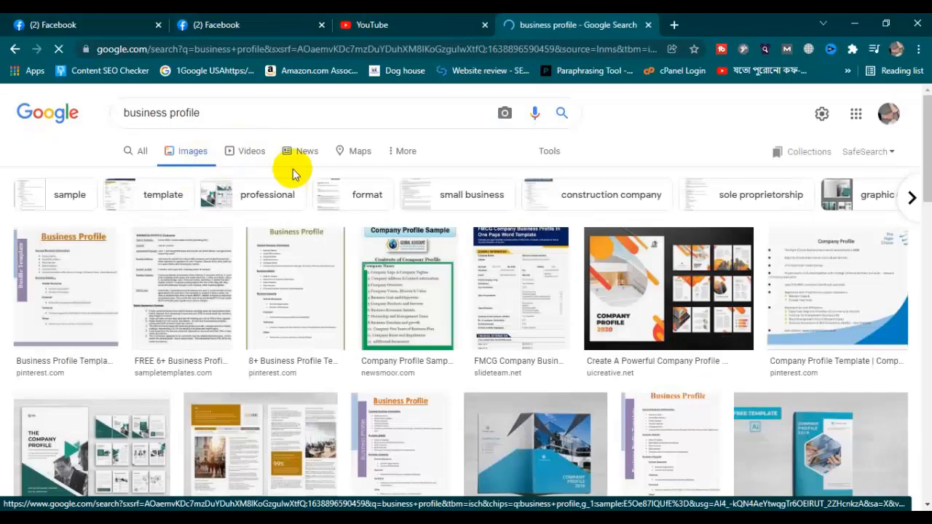
# - Open the UpLabs "Company Profile Professional Business Consultant" result and copy its preview image
pyautogui.scroll(-1, 405, 352)
pyautogui.scroll(-2, 405, 353)
pyautogui.scroll(2, 466, 291)
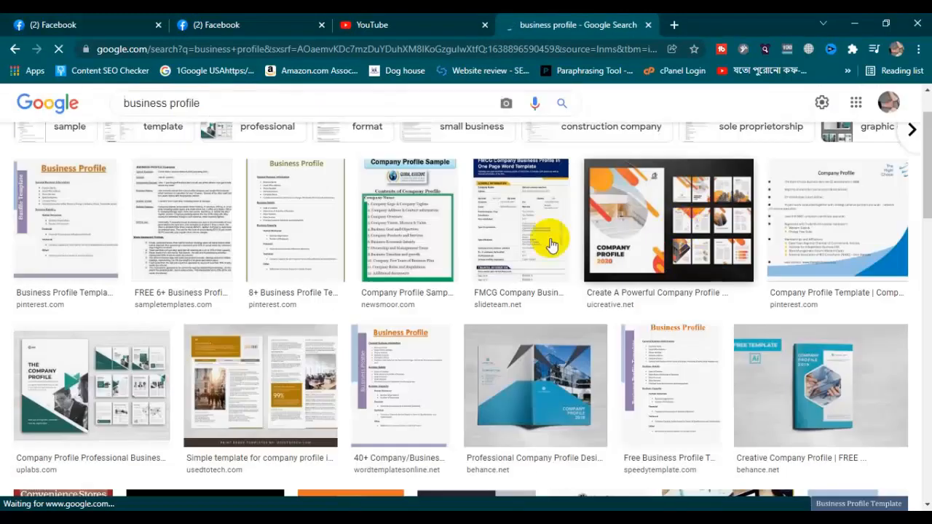
pyautogui.scroll(-1, 551, 240)
pyautogui.scroll(-2, 193, 353)
pyautogui.scroll(3, 527, 327)
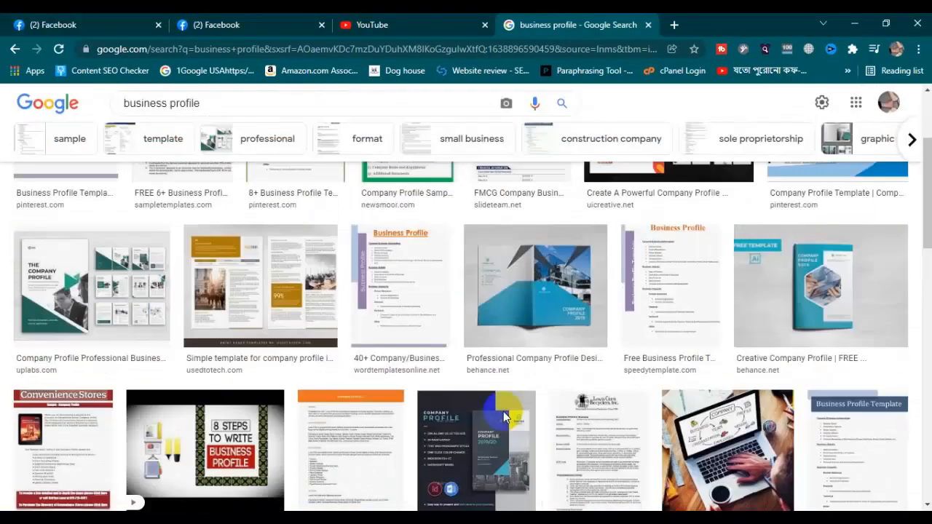
pyautogui.click(64, 321)
pyautogui.scroll(-1, 738, 347)
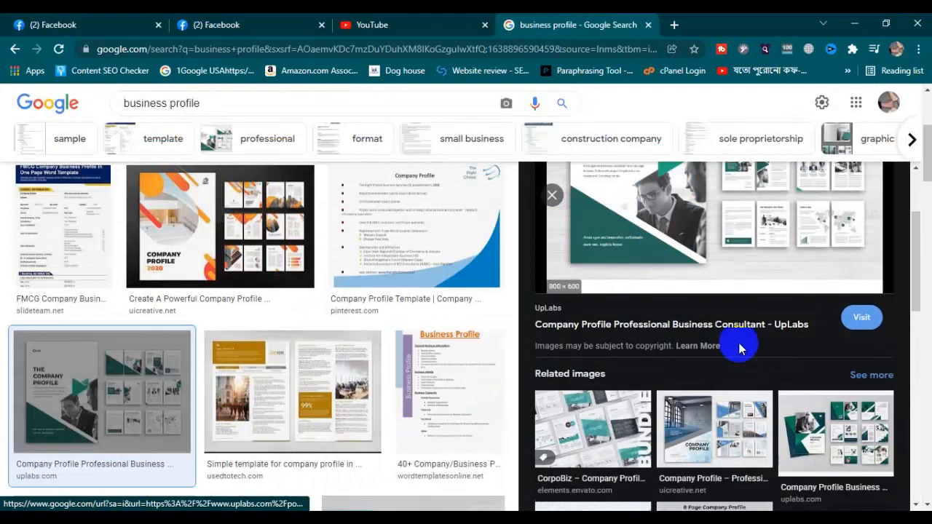
pyautogui.scroll(2, 711, 368)
pyautogui.rightClick(682, 234)
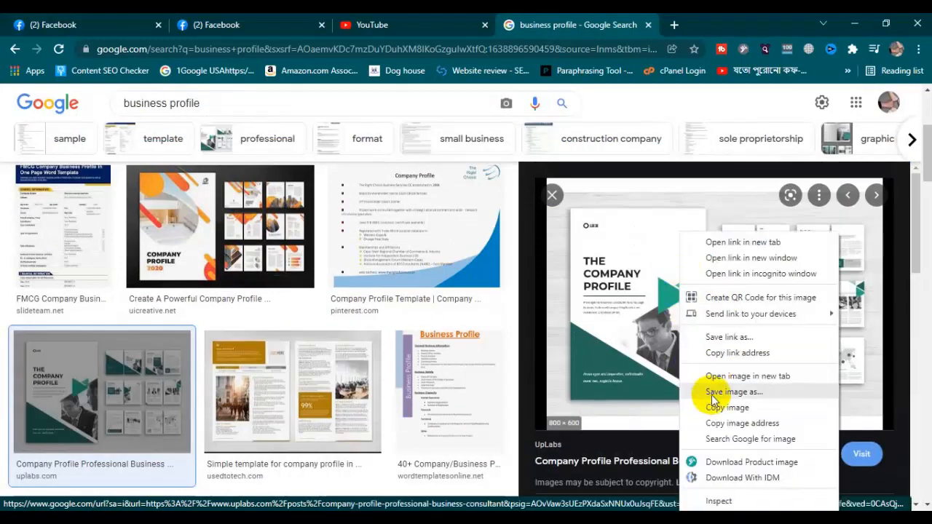
pyautogui.click(721, 409)
# - Switch back to Illustrator, paste the copied company profile image and enlarge it proportionally until it spans most of the four artboards
pyautogui.click(561, 505)
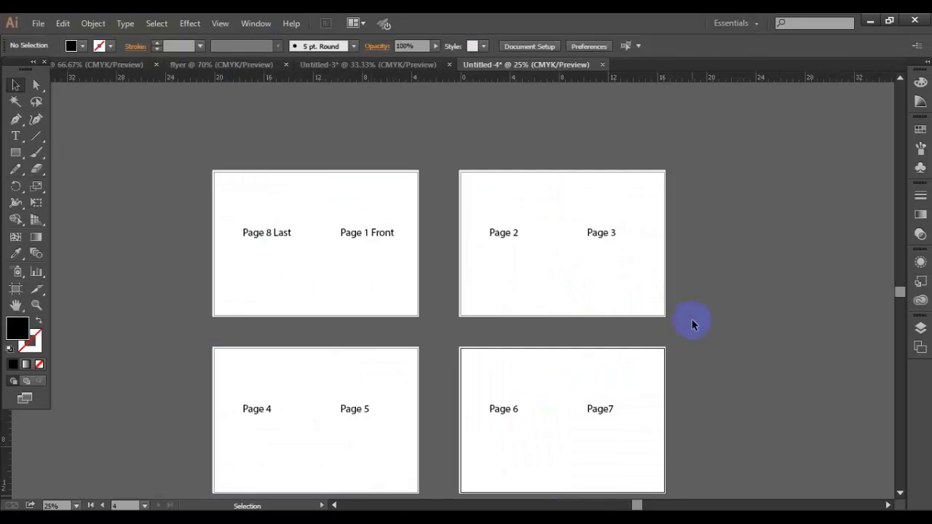
pyautogui.hotkey('ctrl', 'v')
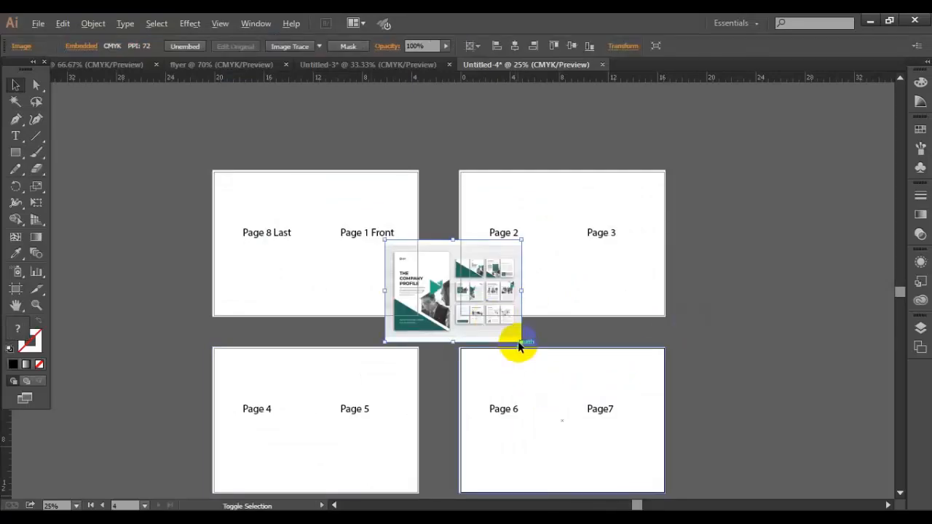
pyautogui.moveTo(520, 340); pyautogui.dragTo(731, 431)
# - Examine the page layouts in the company profile image and move it off the artboards to the empty area on their left
pyautogui.scroll(4, 541, 295)
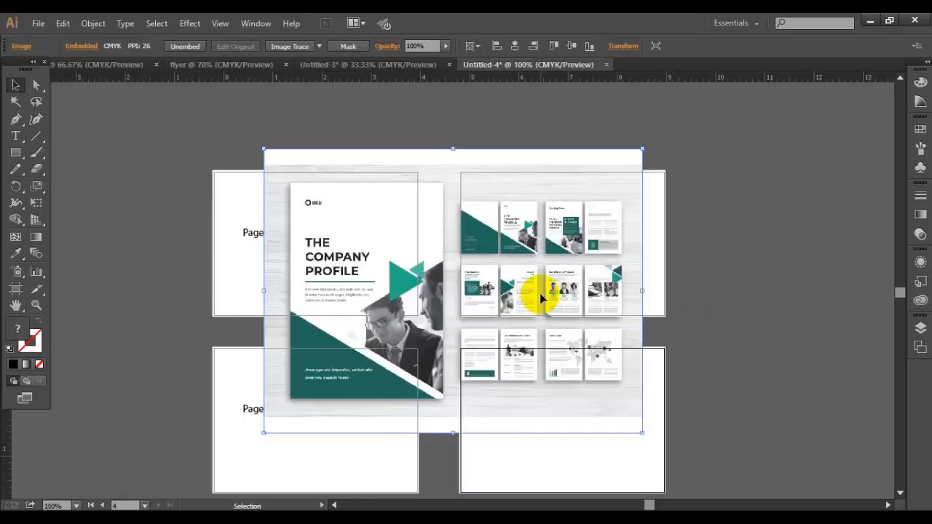
pyautogui.scroll(3, 551, 405)
pyautogui.scroll(1, 598, 259)
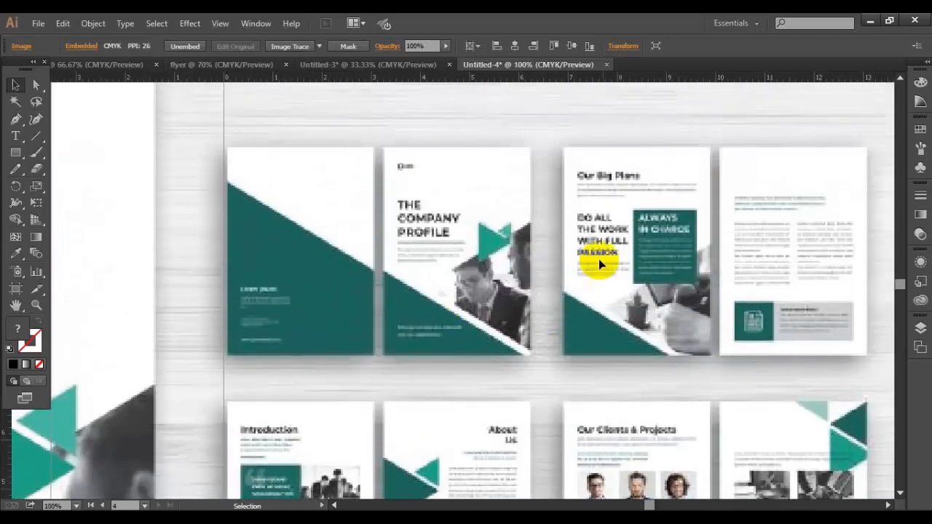
pyautogui.scroll(-2, 544, 320)
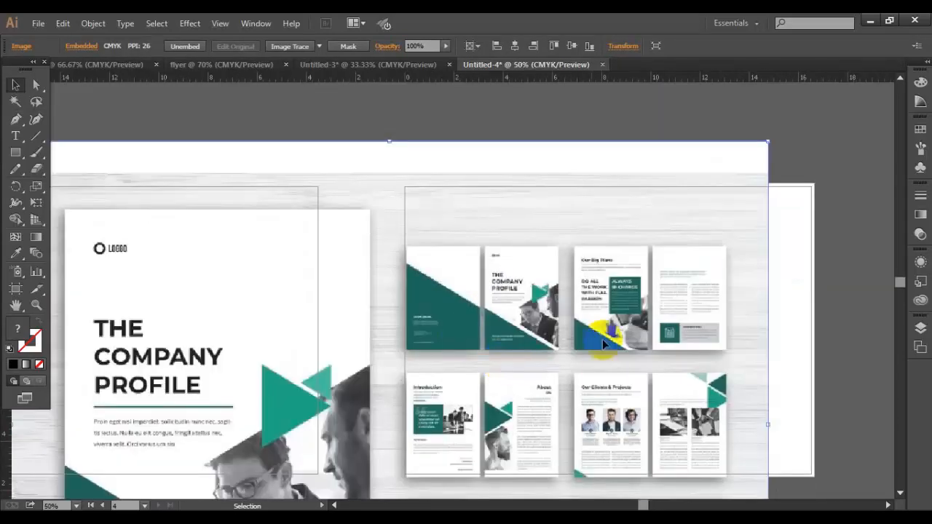
pyautogui.scroll(-1, 599, 332)
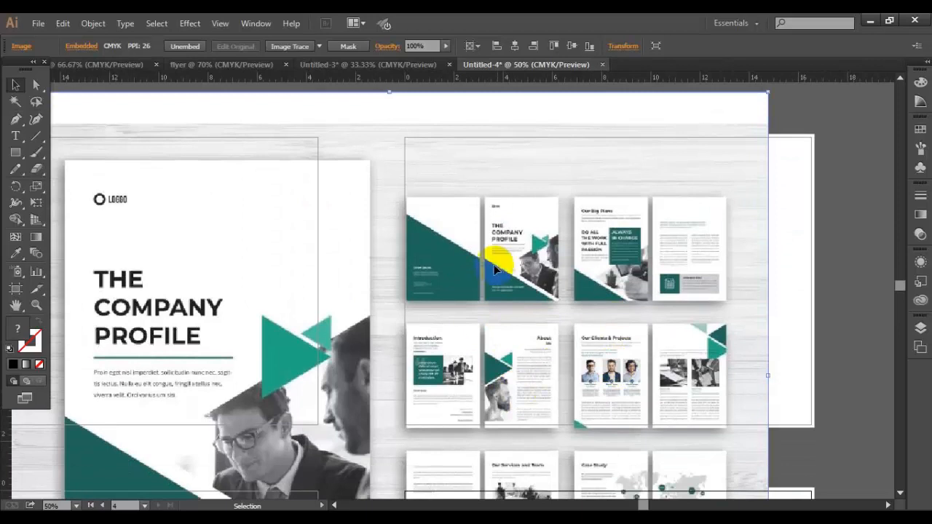
pyautogui.scroll(-3, 704, 357)
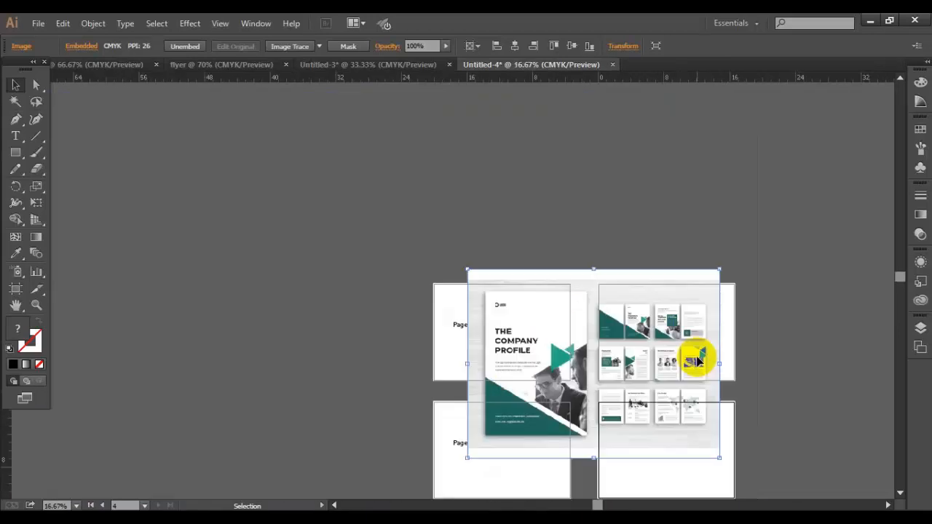
pyautogui.scroll(-1, 655, 356)
pyautogui.moveTo(619, 354); pyautogui.dragTo(295, 322)
# - Show the guides on the booklet spreads and leave nothing selected
pyautogui.scroll(2, 519, 309)
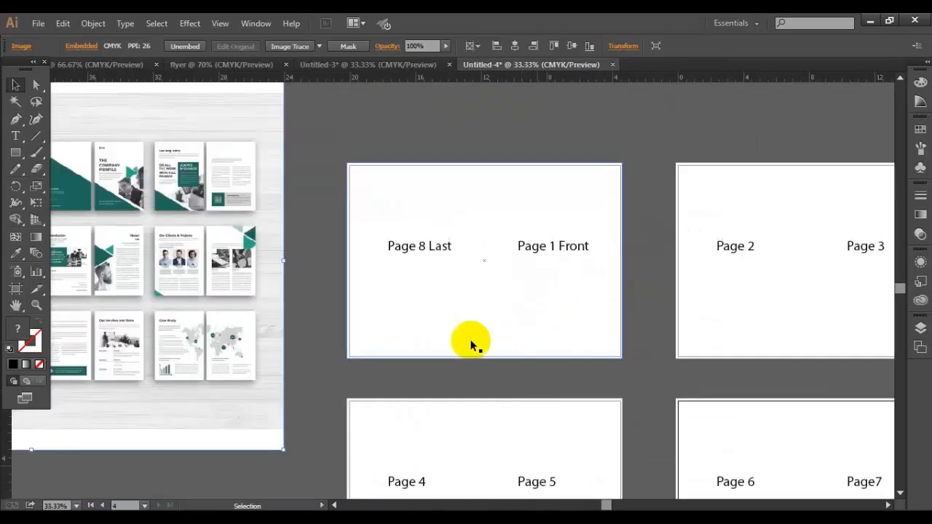
pyautogui.click(464, 333)
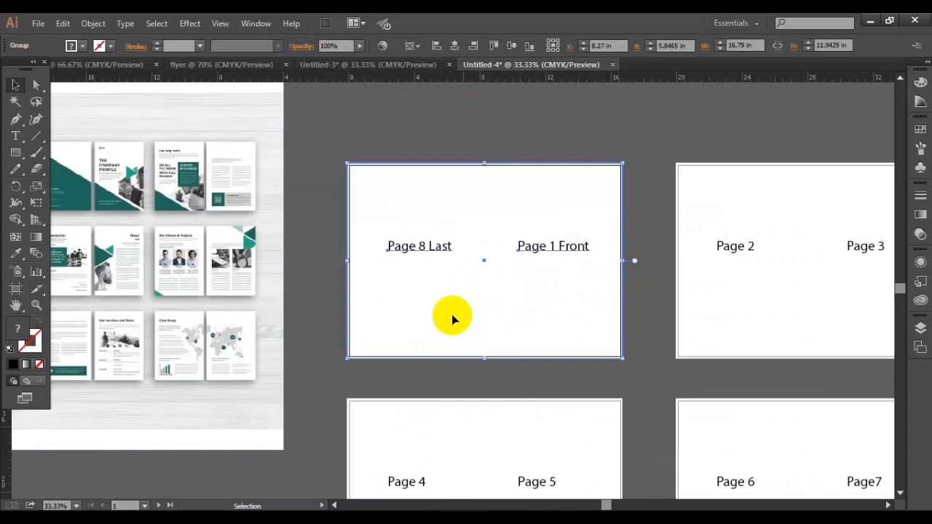
pyautogui.press('a')
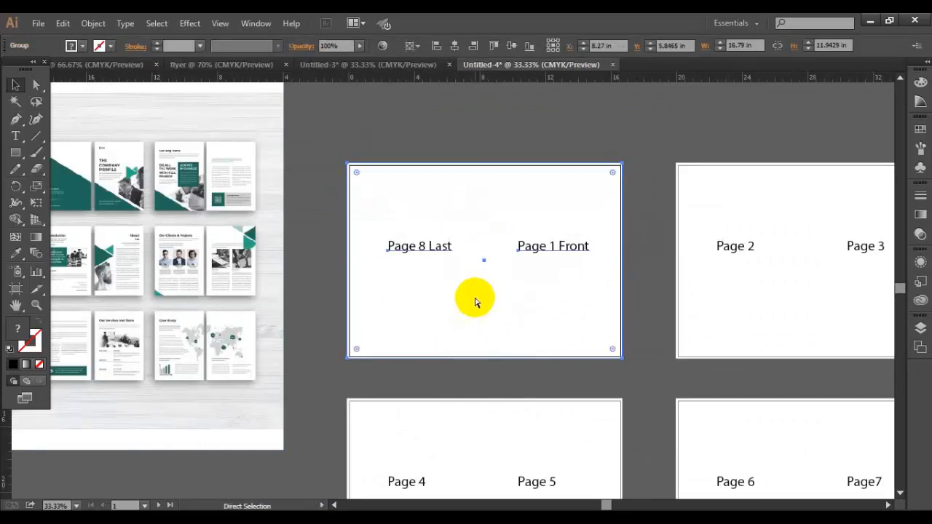
pyautogui.hotkey('ctrl', ';')
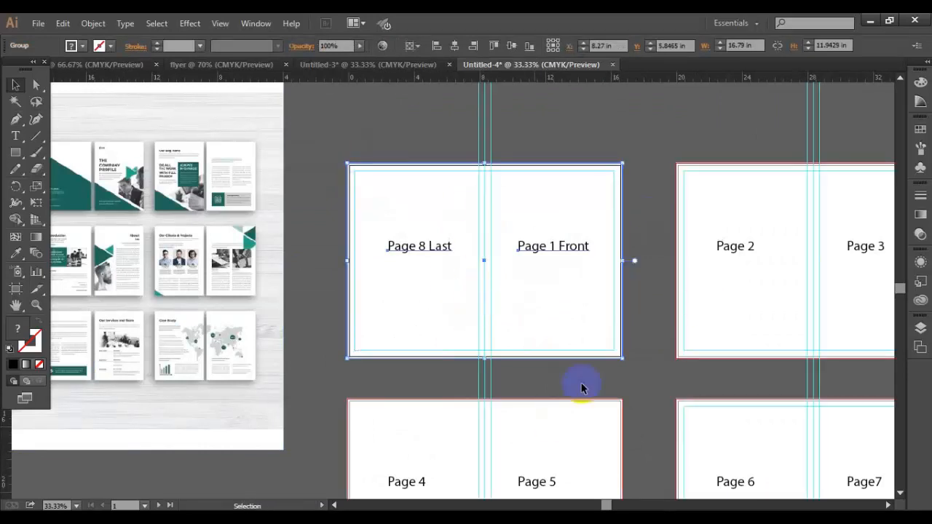
pyautogui.click(658, 380)
pyautogui.scroll(1, 529, 384)
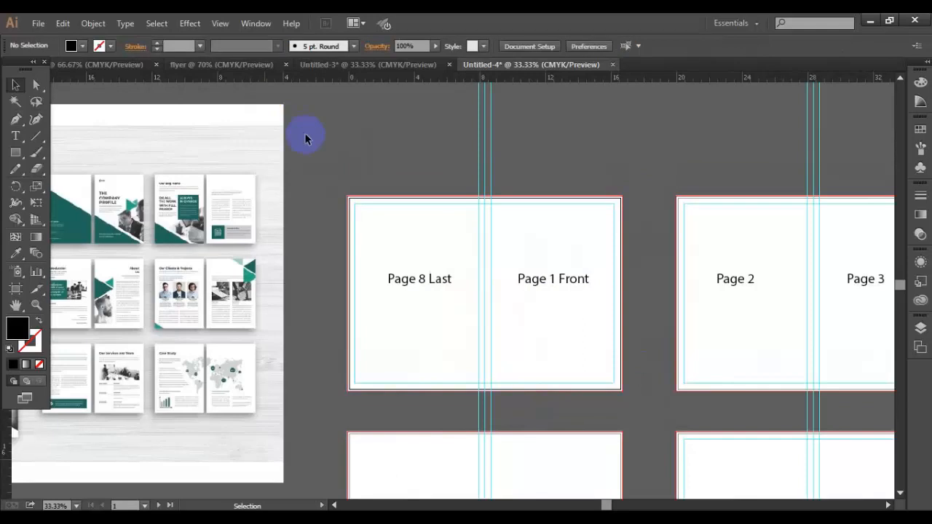
pyautogui.moveTo(325, 166); pyautogui.dragTo(666, 453)
pyautogui.press('a')
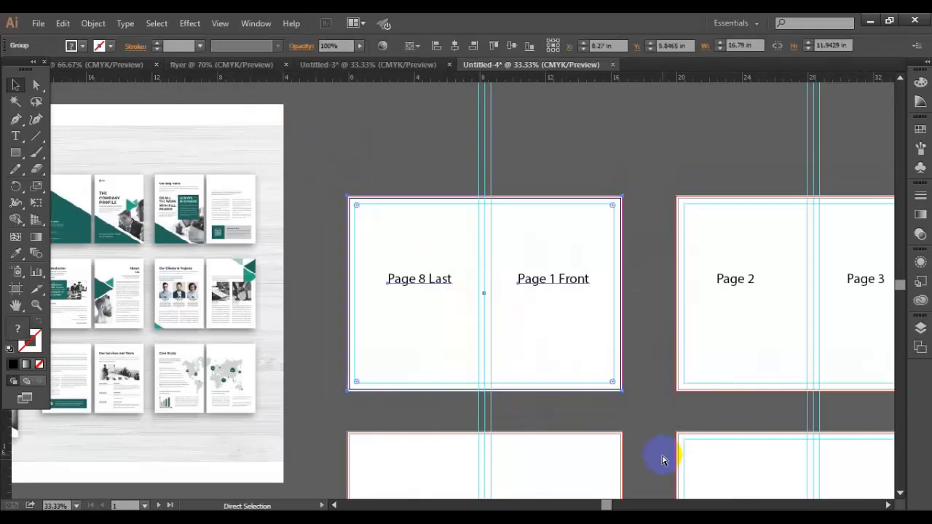
pyautogui.click(637, 402)
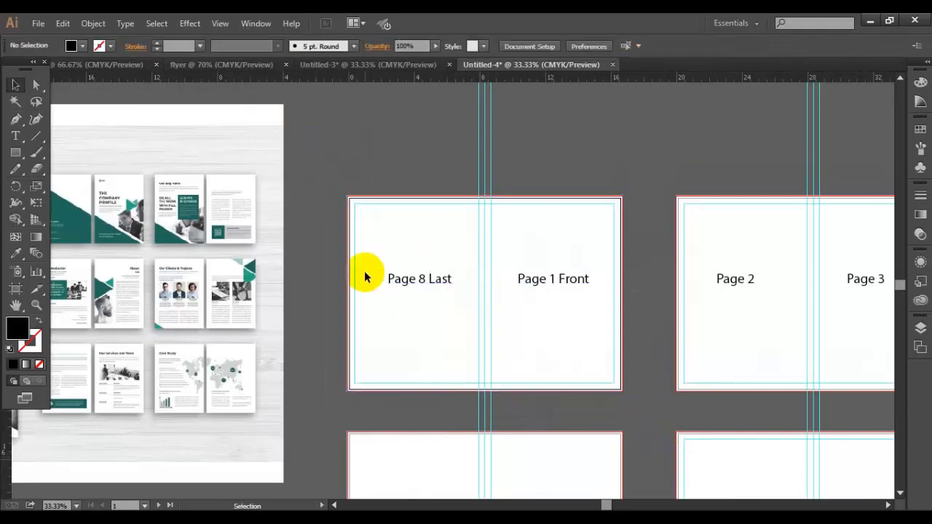
# - Draw a closed right triangle about 13.8 in wide and 8.7 in high at the cover spread's lower-left bleed corner with the Pen tool
pyautogui.scroll(2, 364, 271)
pyautogui.scroll(-1, 544, 212)
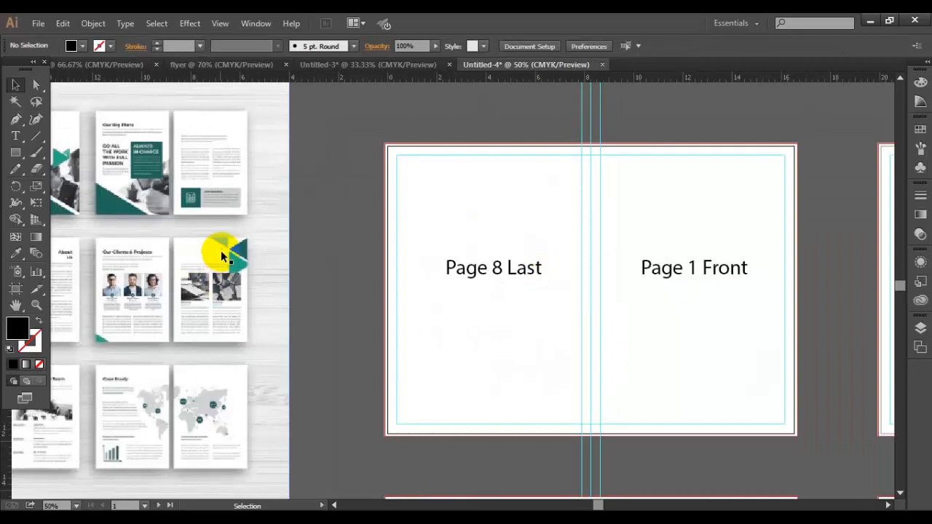
pyautogui.click(16, 118)
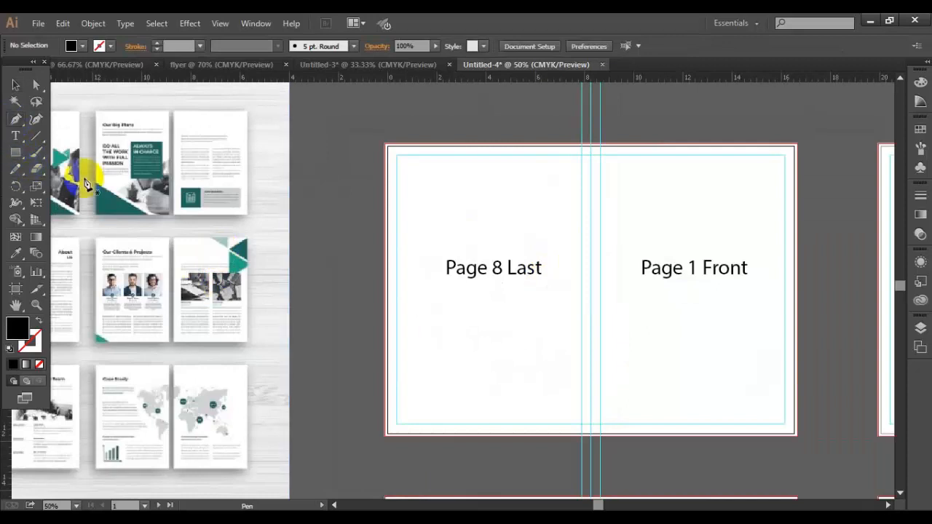
pyautogui.click(386, 222)
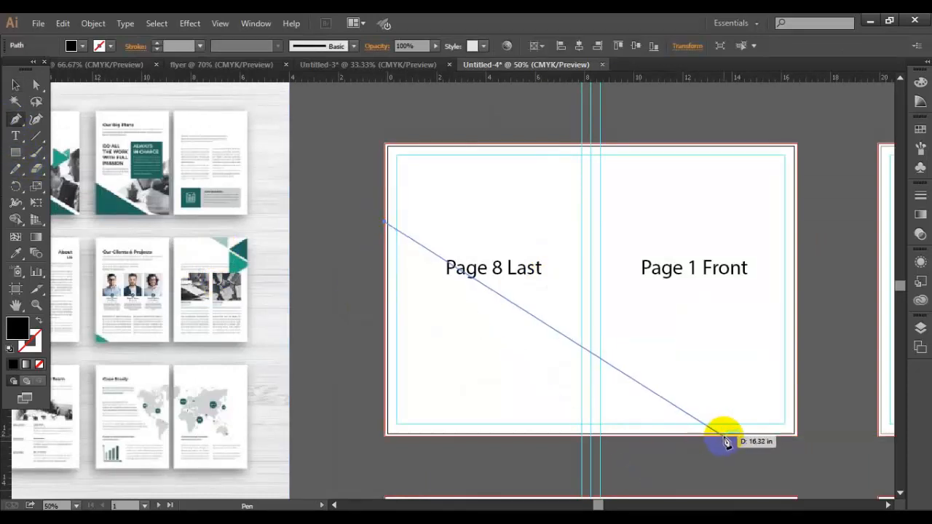
pyautogui.click(722, 435)
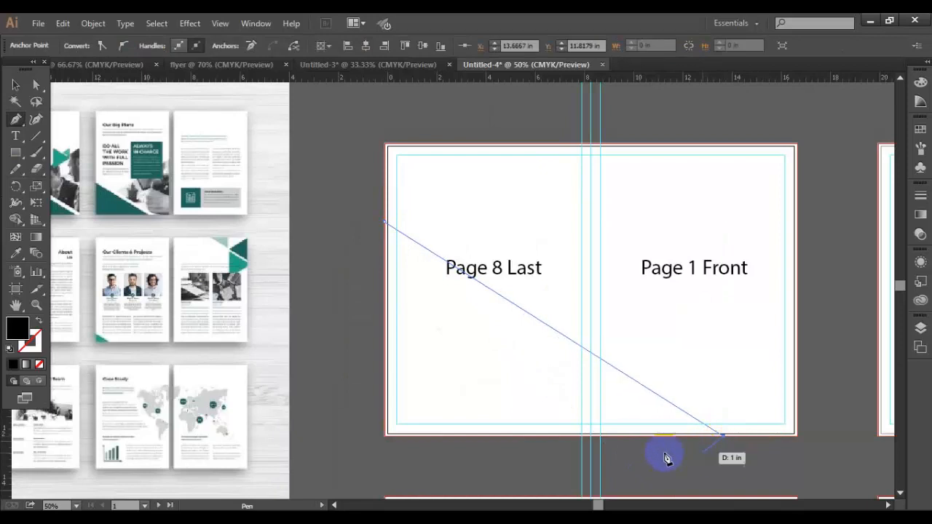
pyautogui.click(385, 436)
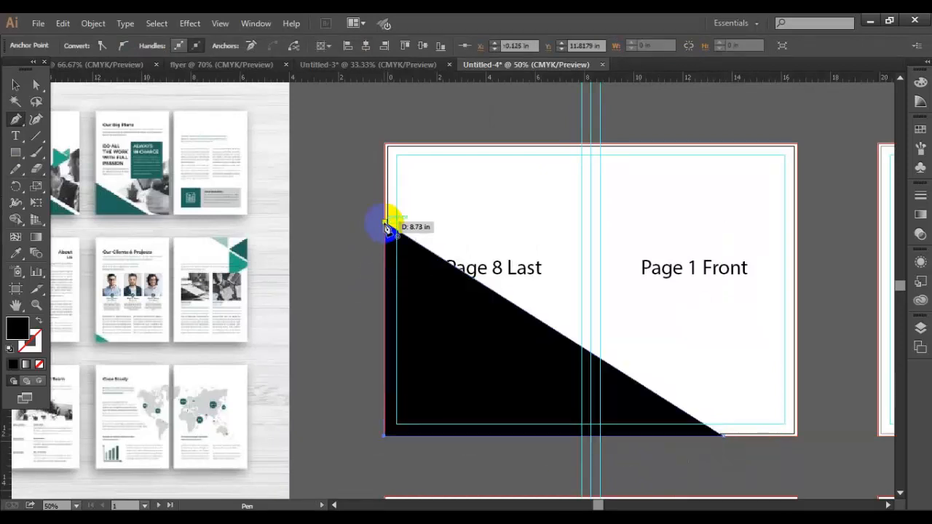
pyautogui.click(387, 228)
# - Fill the triangle with the dark green sampled from the company profile image and leave it deselected
pyautogui.click(16, 252)
pyautogui.click(98, 195)
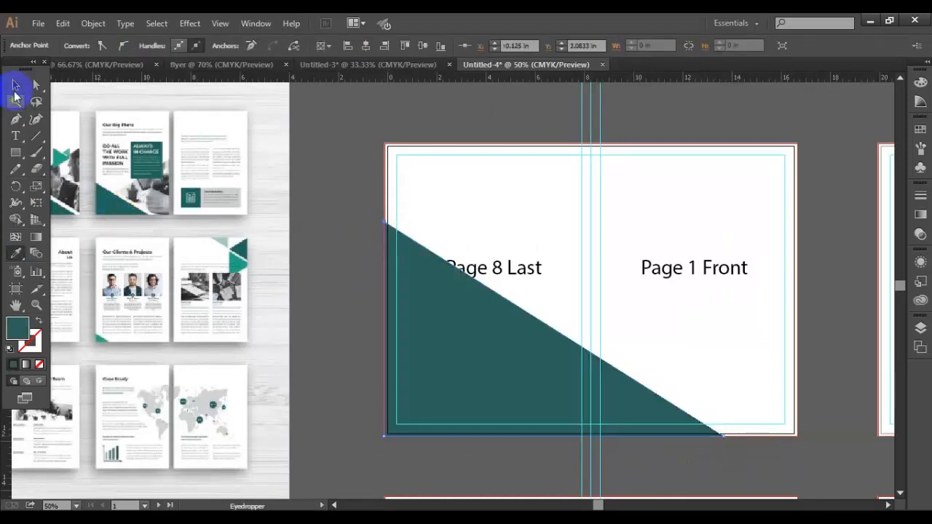
pyautogui.click(15, 87)
pyautogui.click(388, 283)
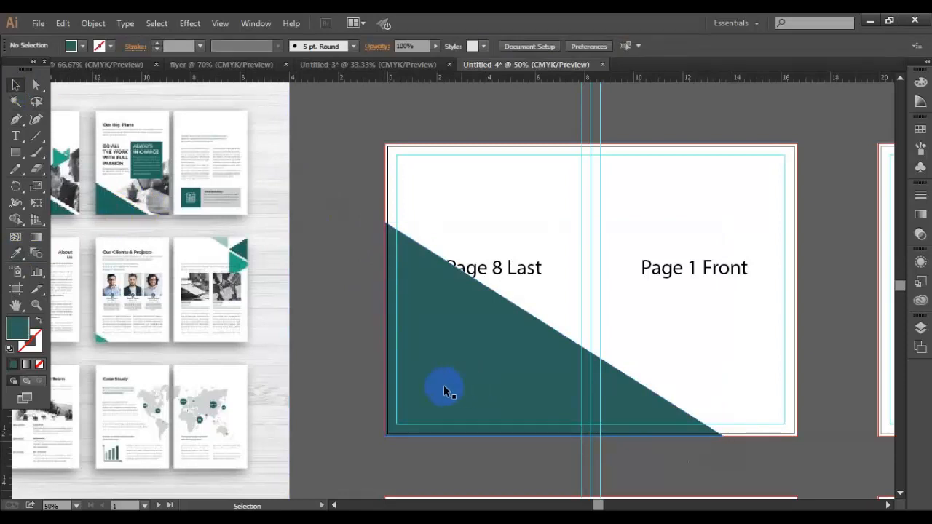
# - Duplicate the dark green triangle, rotate the copy 180 degrees and position it over the cover spread's upper-right corner
pyautogui.moveTo(490, 437); pyautogui.dragTo(625, 306)
pyautogui.rightClick(634, 261)
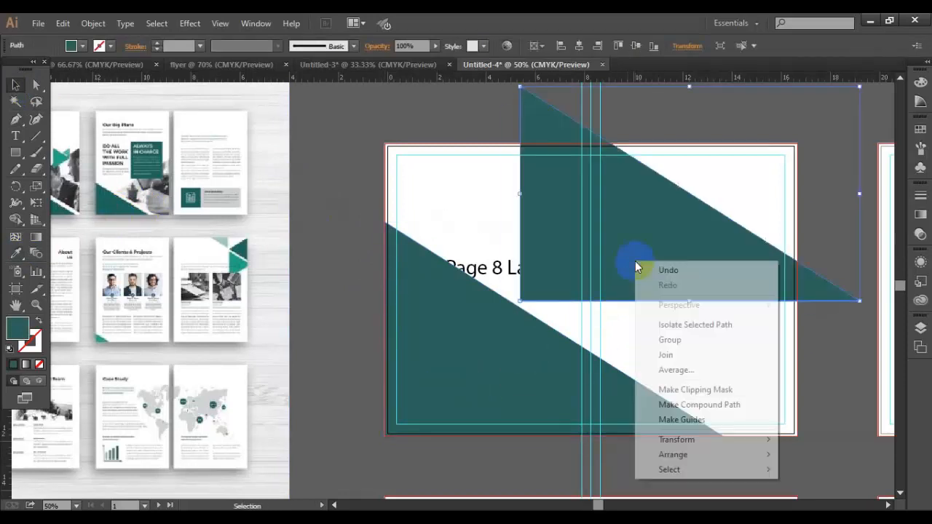
pyautogui.click(613, 270)
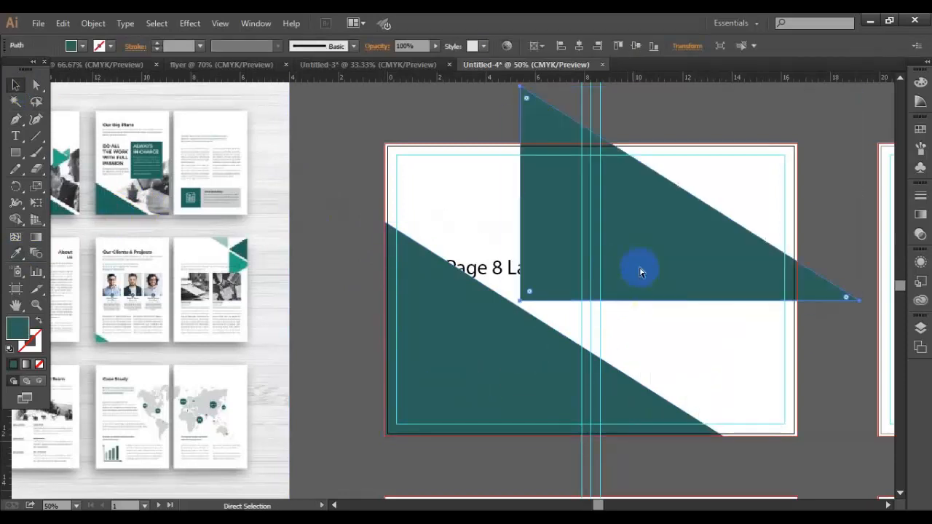
pyautogui.rightClick(657, 239)
pyautogui.moveTo(745, 411)
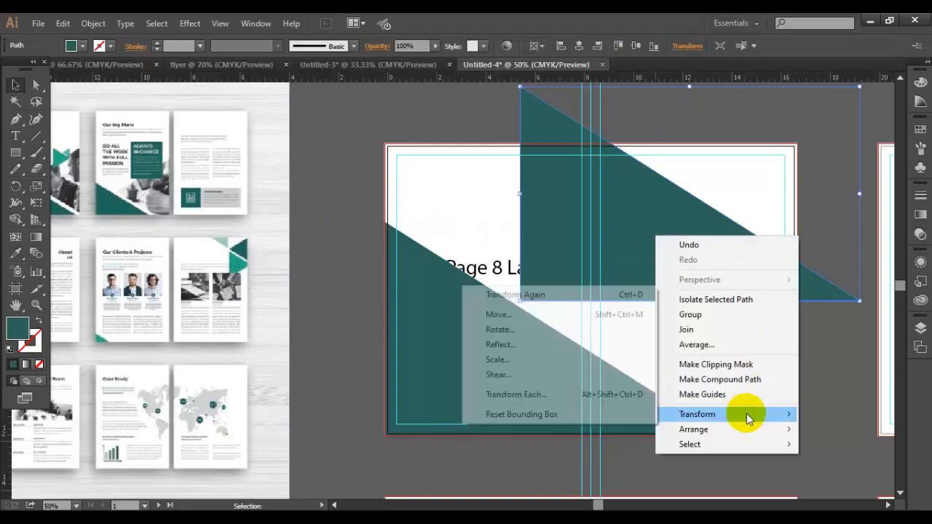
pyautogui.click(541, 332)
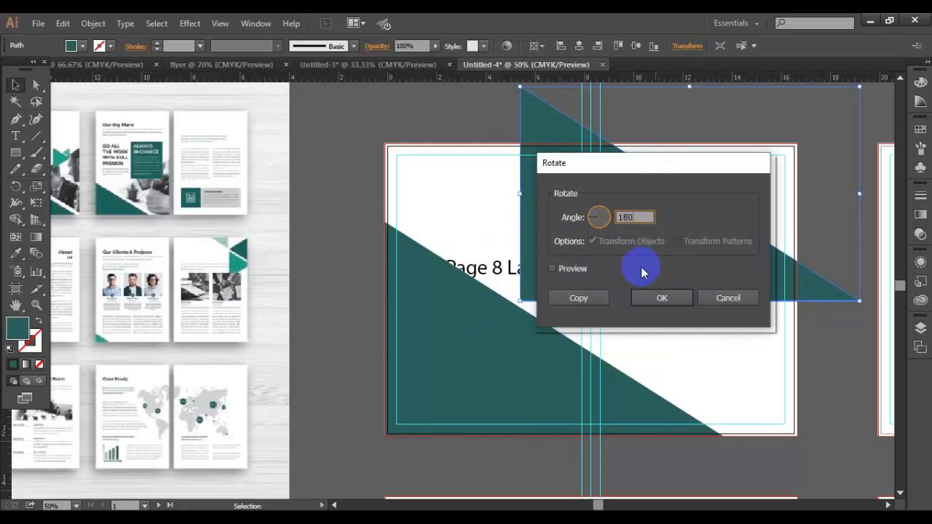
pyautogui.click(575, 269)
pyautogui.click(662, 297)
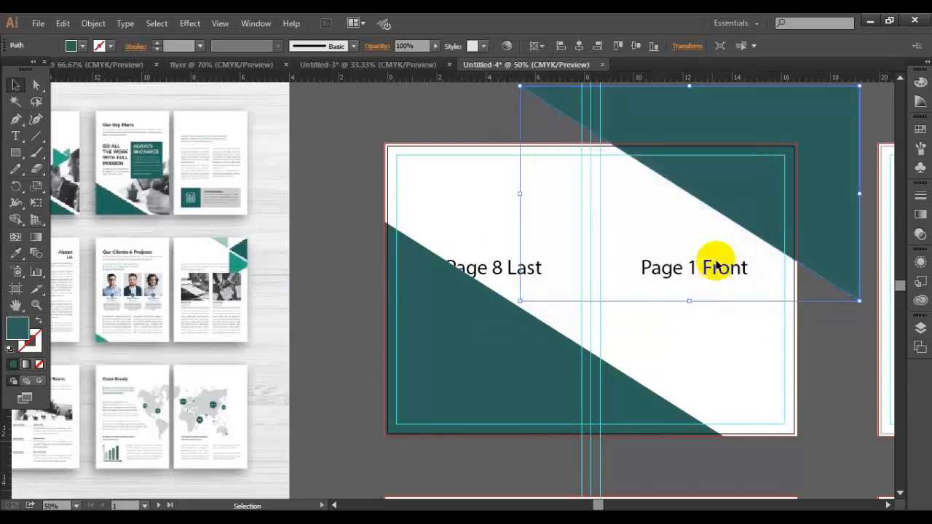
pyautogui.moveTo(817, 180); pyautogui.dragTo(835, 161)
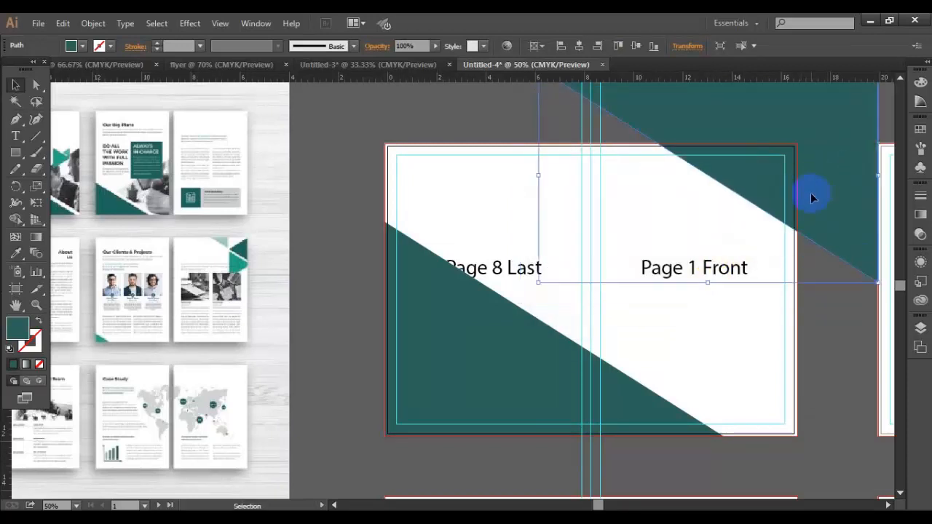
# - Duplicate the rotated triangle diagonally down to the right, parallel to its slanted edge, and fill the copy with the blue swatch
pyautogui.scroll(-1, 517, 350)
pyautogui.scroll(-3, 441, 410)
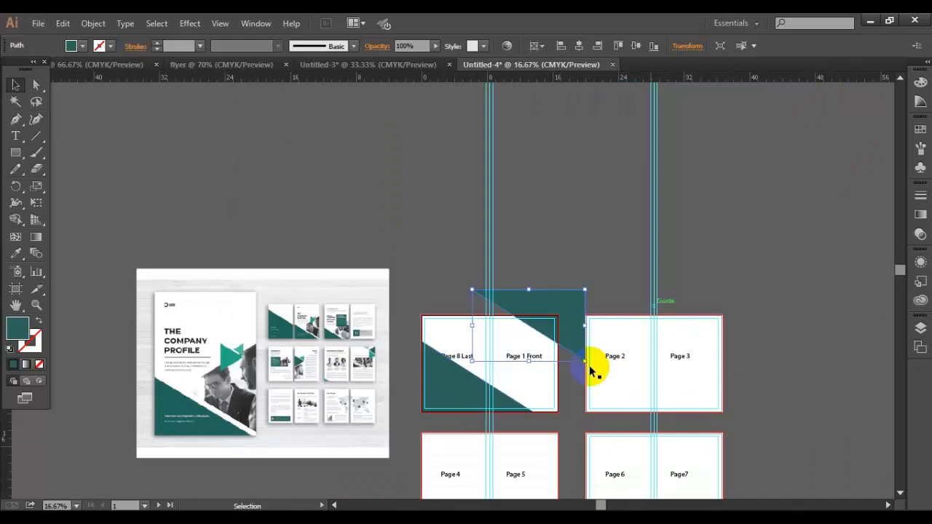
pyautogui.scroll(2, 597, 369)
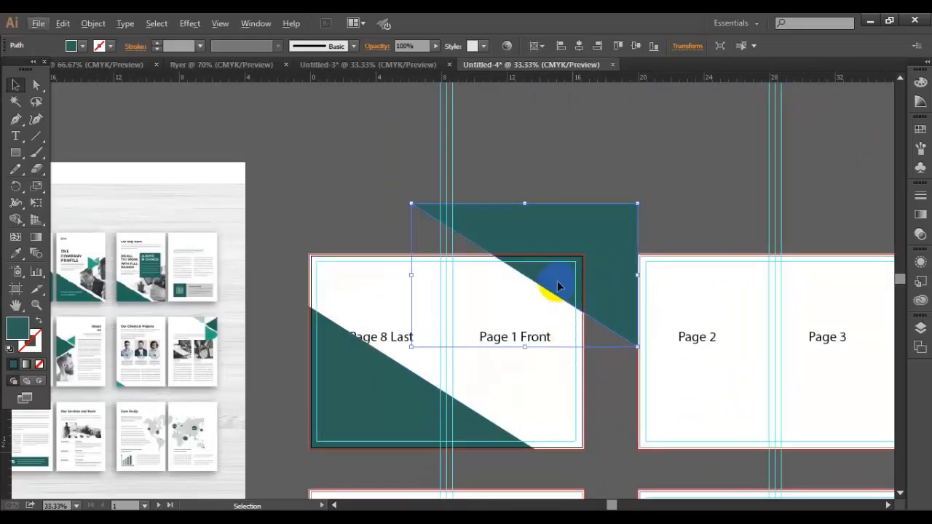
pyautogui.moveTo(609, 288); pyautogui.dragTo(679, 357)
pyautogui.moveTo(620, 322); pyautogui.dragTo(617, 332)
pyautogui.scroll(1, 617, 327)
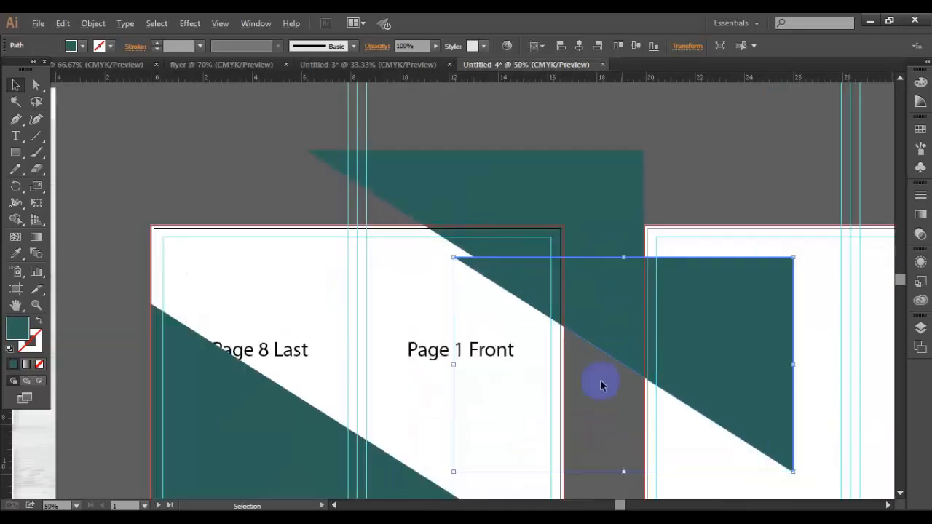
pyautogui.scroll(1, 586, 332)
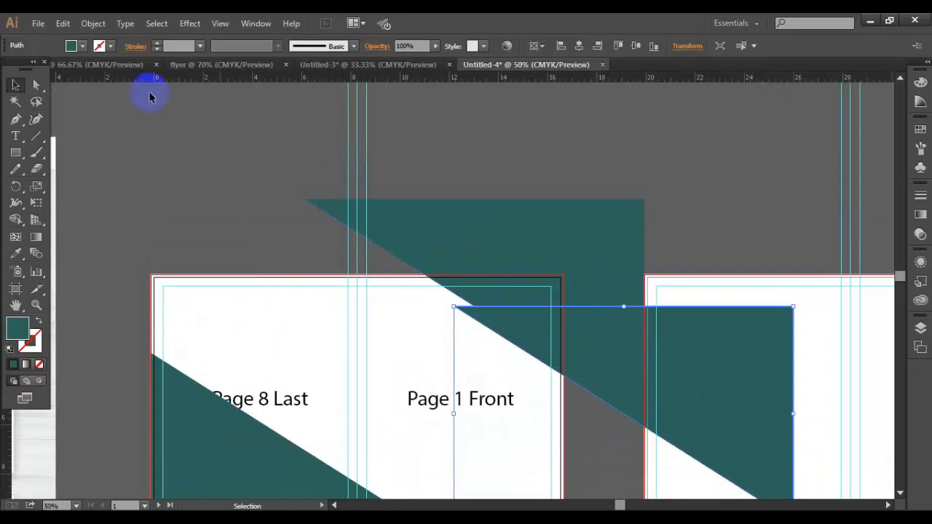
pyautogui.click(70, 46)
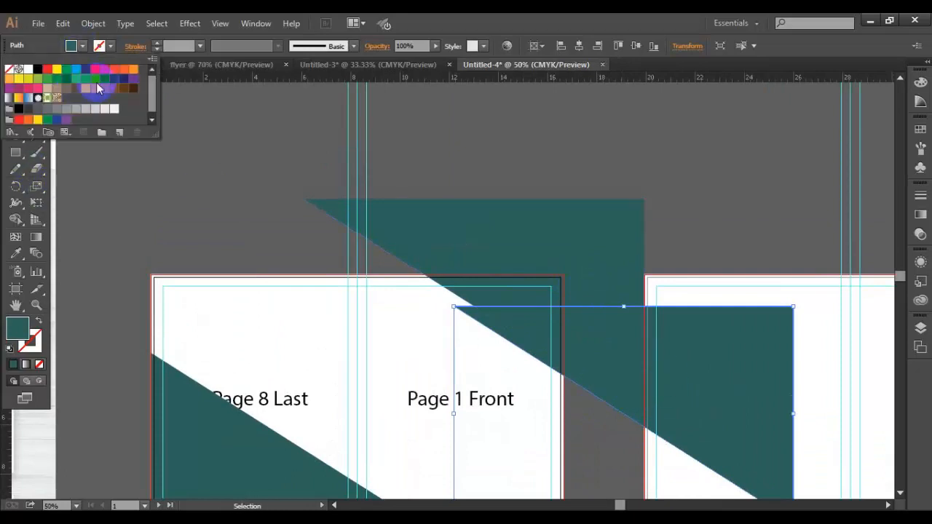
pyautogui.click(75, 69)
pyautogui.click(258, 265)
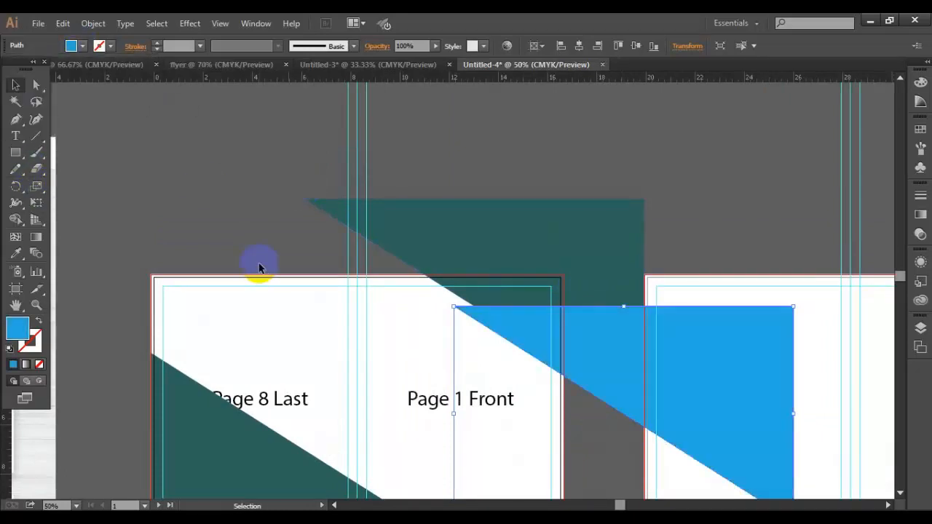
# - Bring the rotated dark green triangle in front of the blue one, leaving a blue strip along its slanted edge
pyautogui.click(605, 235)
pyautogui.rightClick(587, 253)
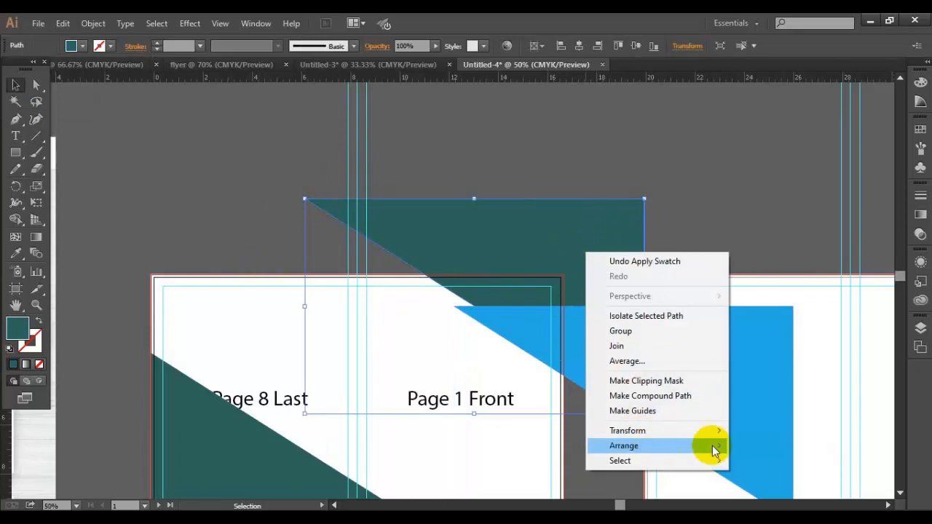
pyautogui.moveTo(715, 449)
pyautogui.click(764, 441)
pyautogui.click(706, 181)
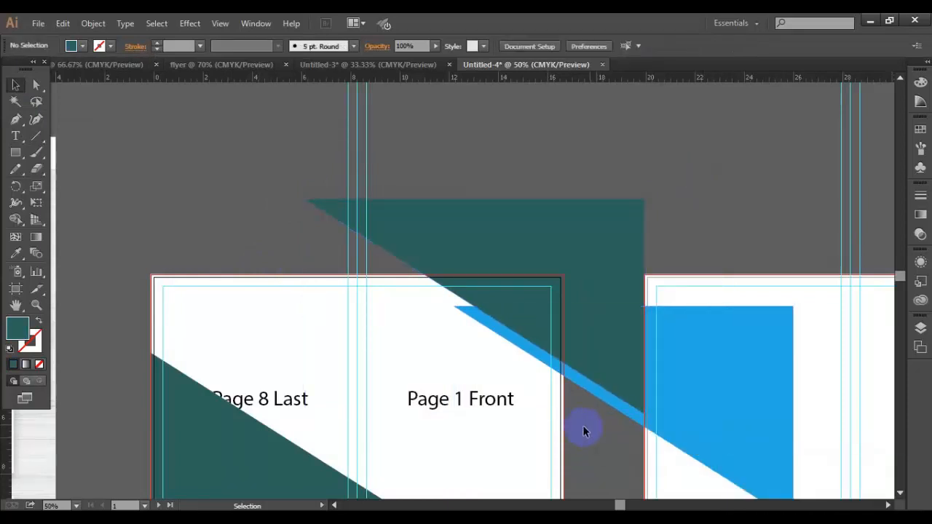
# - Trim the dark green and blue triangles to the cover spread's bleed by removing their outside areas with Shape Builder, then deselect
pyautogui.moveTo(411, 371); pyautogui.dragTo(426, 347)
pyautogui.click(425, 347)
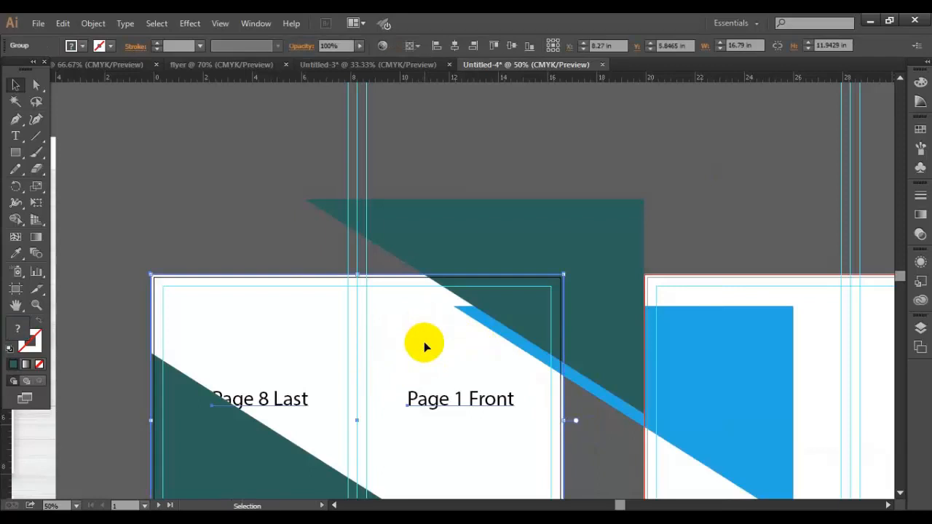
pyautogui.click(543, 162)
pyautogui.click(396, 326)
pyautogui.keyDown('shift'); pyautogui.click(509, 263); pyautogui.keyUp('shift')
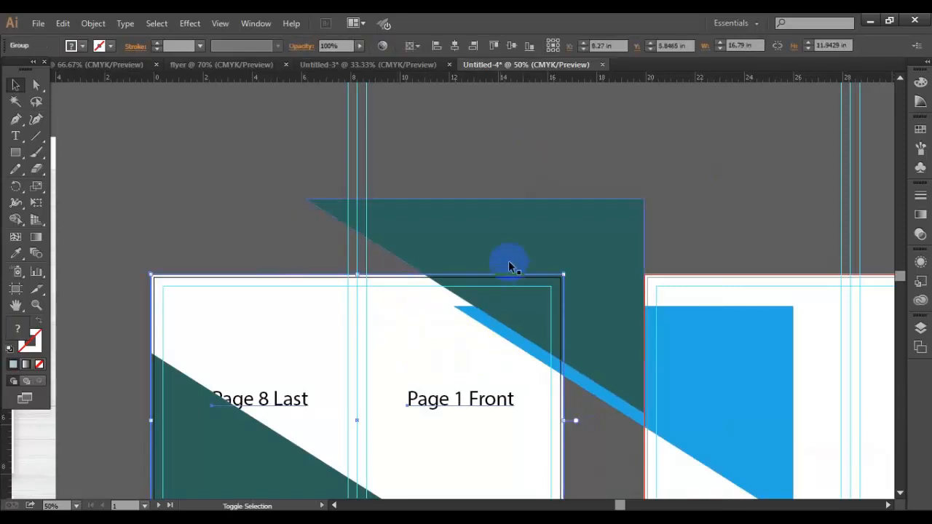
pyautogui.keyDown('shift'); pyautogui.click(541, 236); pyautogui.keyUp('shift')
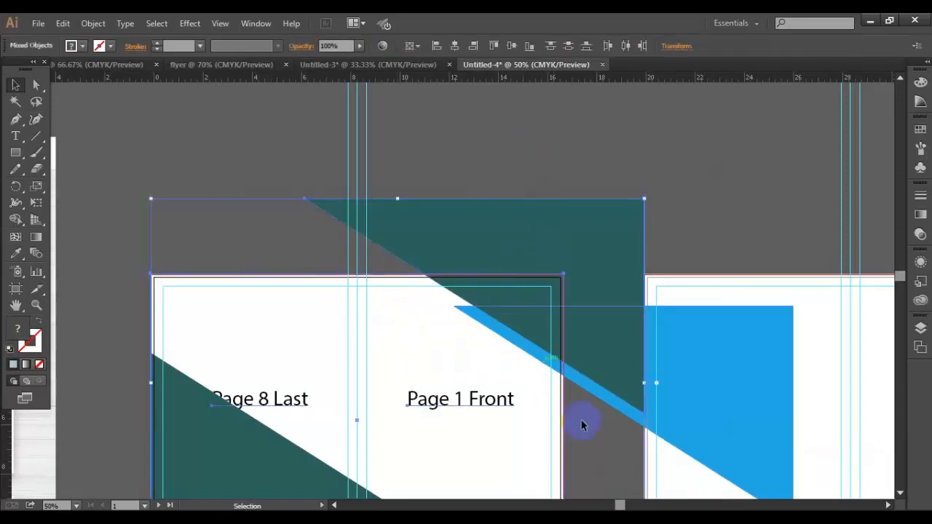
pyautogui.keyDown('shift'); pyautogui.click(632, 421); pyautogui.keyUp('shift')
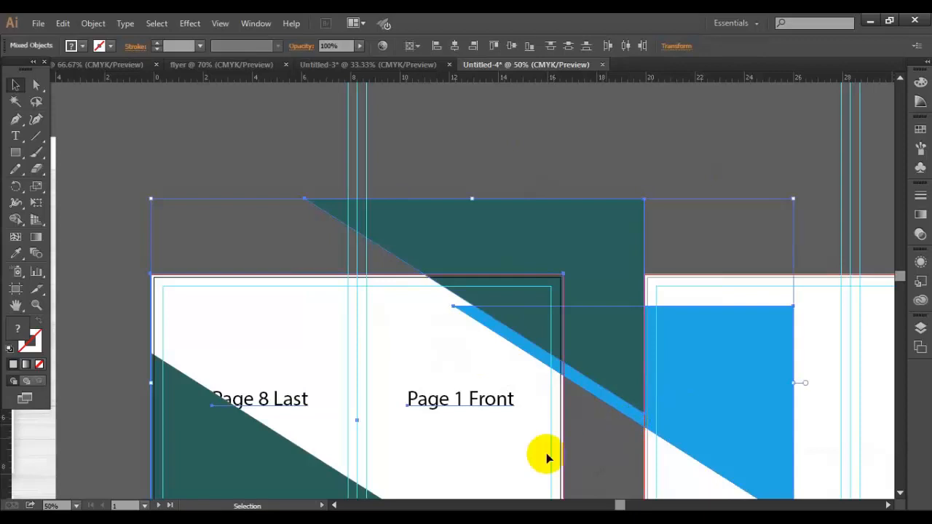
pyautogui.click(16, 219)
pyautogui.keyDown('alt'); pyautogui.click(477, 219); pyautogui.keyUp('alt')
pyautogui.keyDown('alt'); pyautogui.click(595, 407); pyautogui.keyUp('alt')
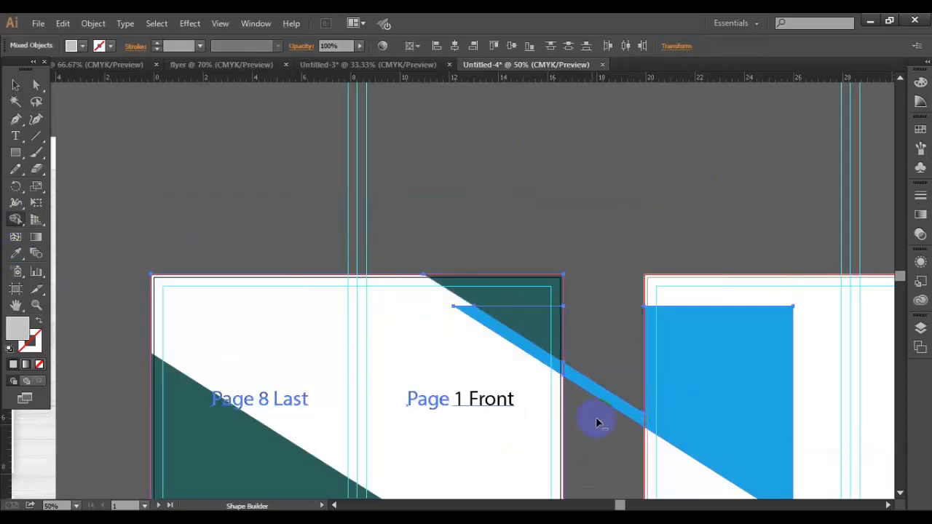
pyautogui.keyDown('alt'); pyautogui.click(645, 450); pyautogui.keyUp('alt')
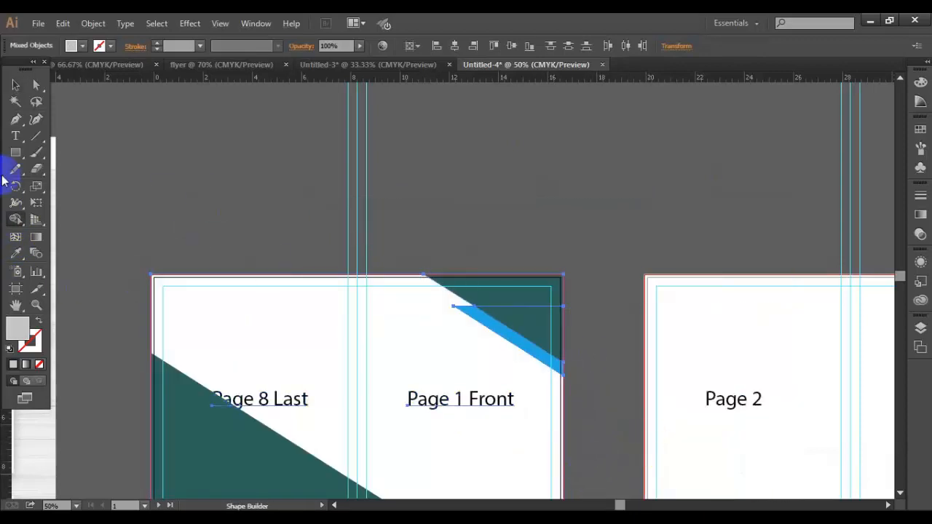
pyautogui.click(15, 85)
pyautogui.click(651, 290)
# - Delete the company profile reference image beside the artboards
pyautogui.scroll(-3, 648, 288)
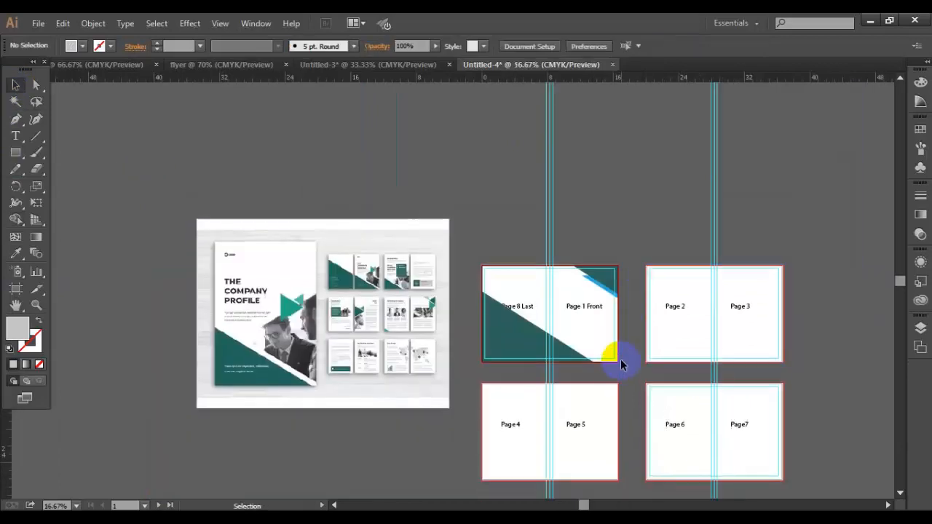
pyautogui.scroll(1, 621, 364)
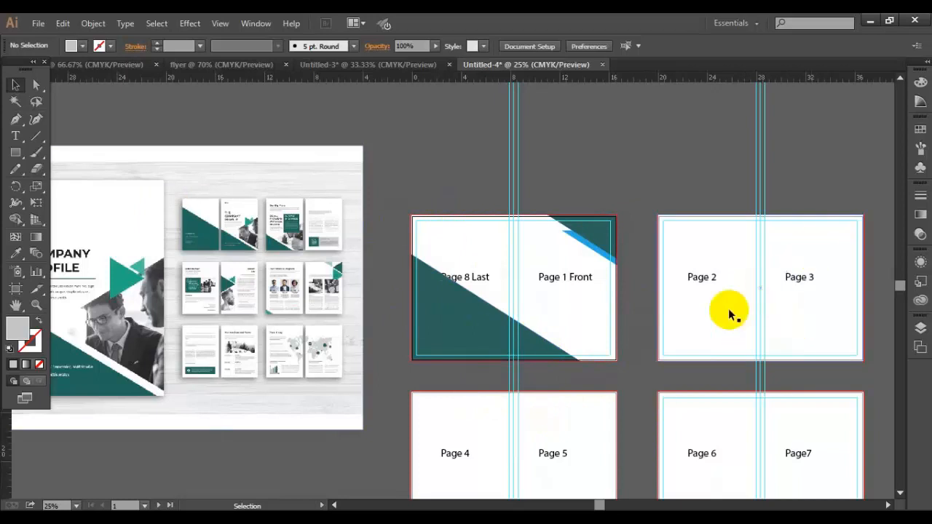
pyautogui.scroll(1, 636, 341)
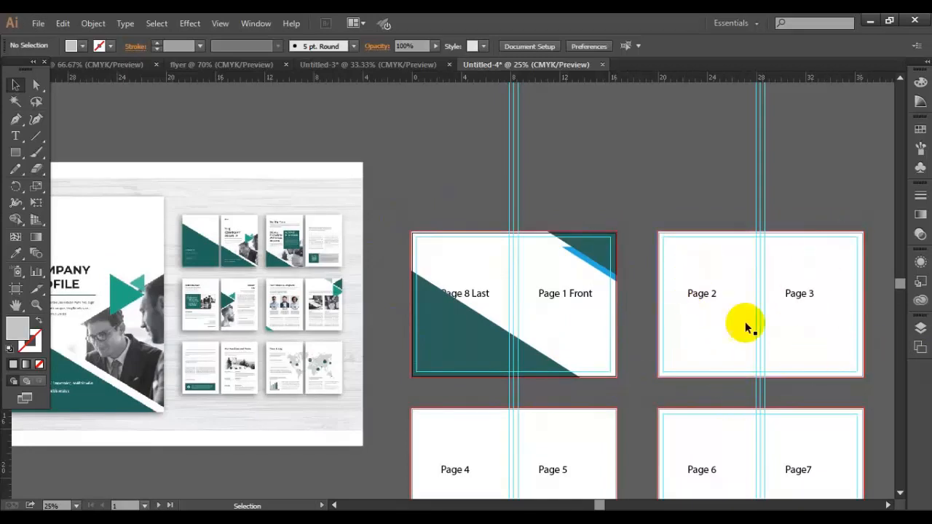
pyautogui.scroll(2, 879, 342)
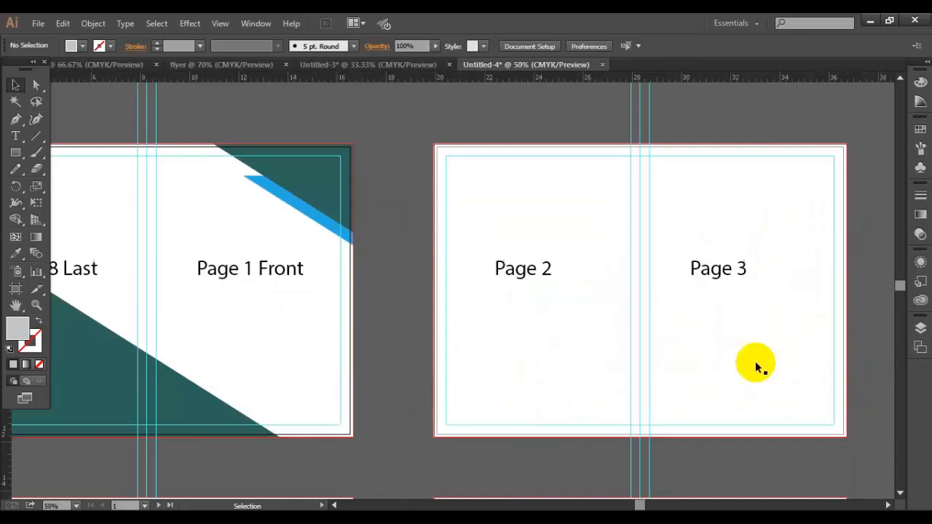
pyautogui.scroll(-1, 755, 364)
pyautogui.scroll(-3, 680, 270)
pyautogui.scroll(1, 697, 357)
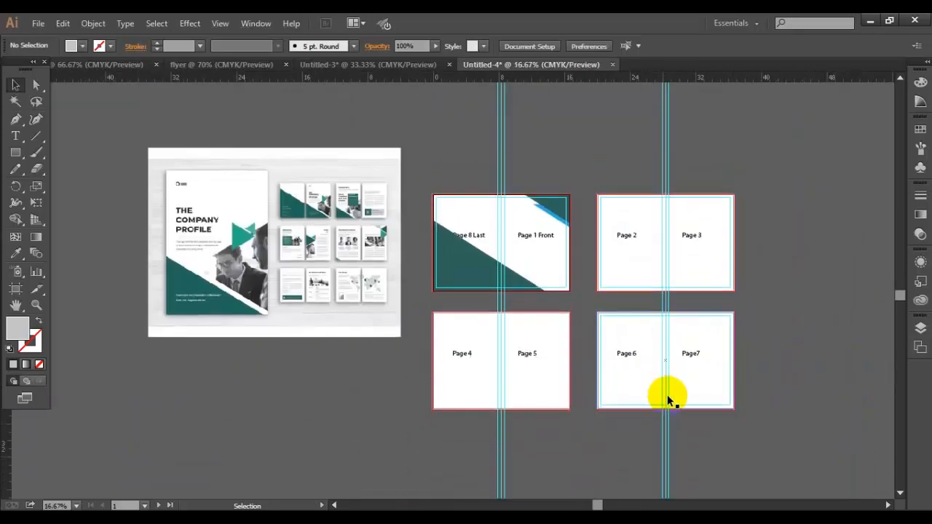
pyautogui.click(324, 252)
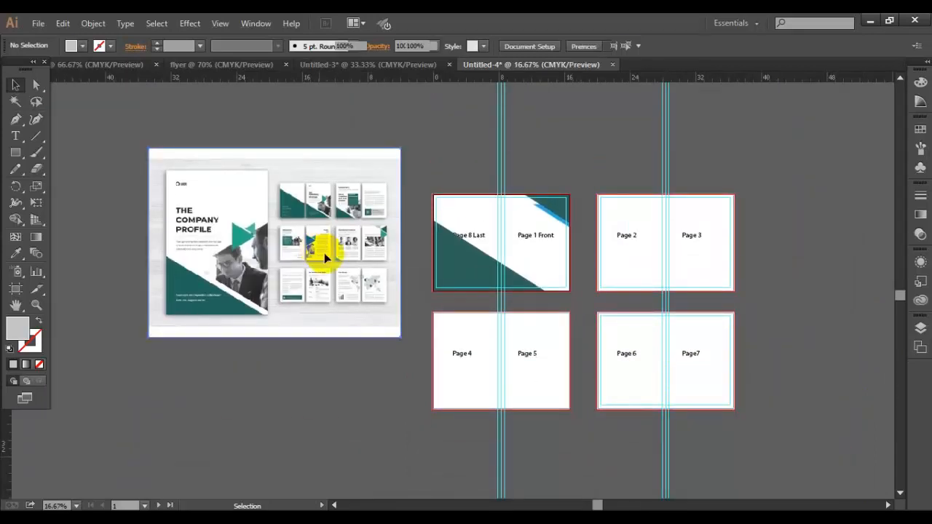
pyautogui.press('Delete')
# - Unlock the document guides and leave nothing selected
pyautogui.rightClick(464, 263)
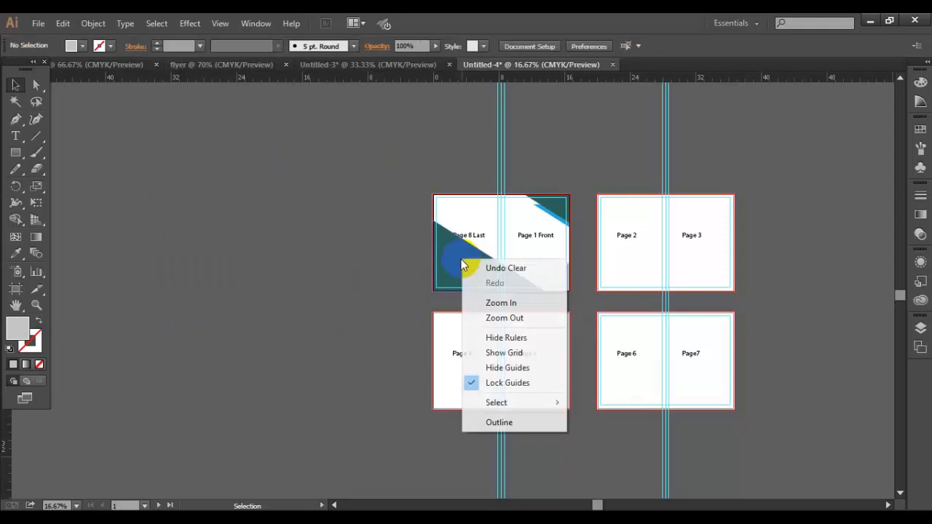
pyautogui.click(356, 290)
pyautogui.rightClick(455, 267)
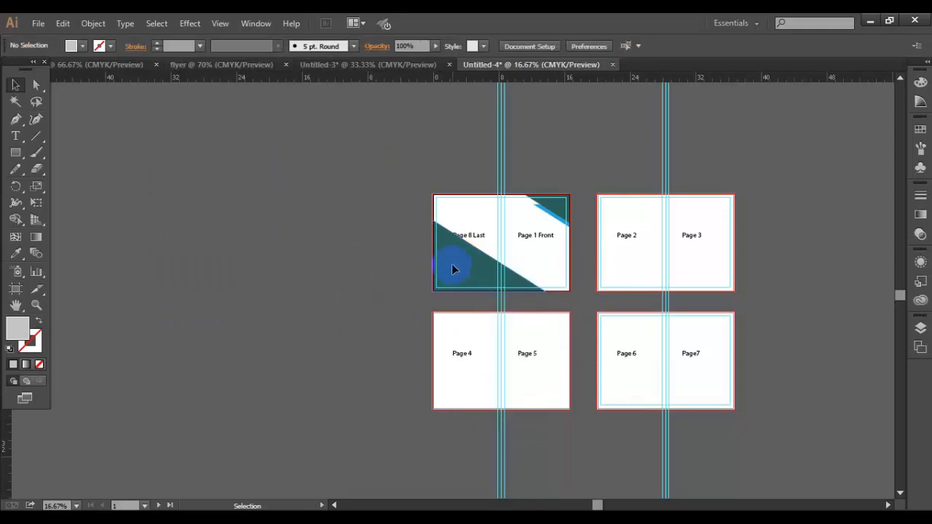
pyautogui.click(501, 122)
pyautogui.rightClick(501, 122)
pyautogui.click(546, 246)
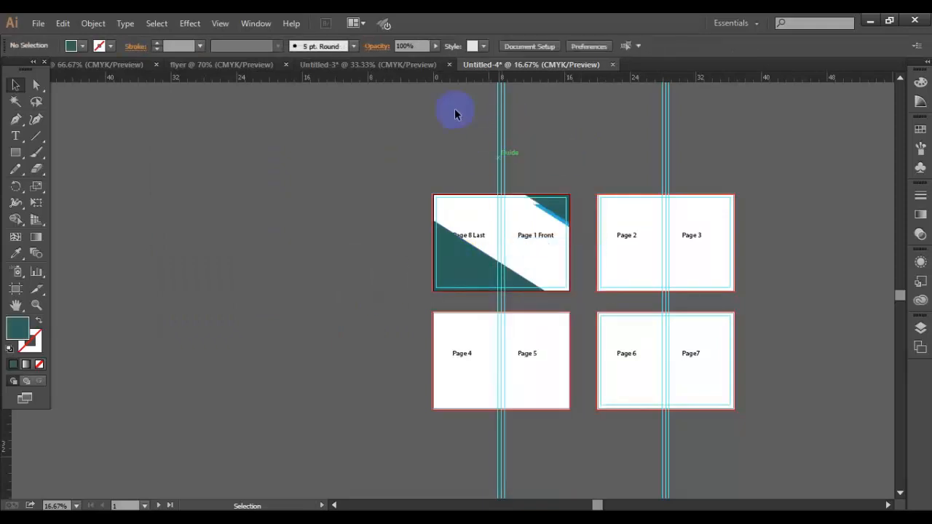
pyautogui.click(501, 120)
pyautogui.click(612, 127)
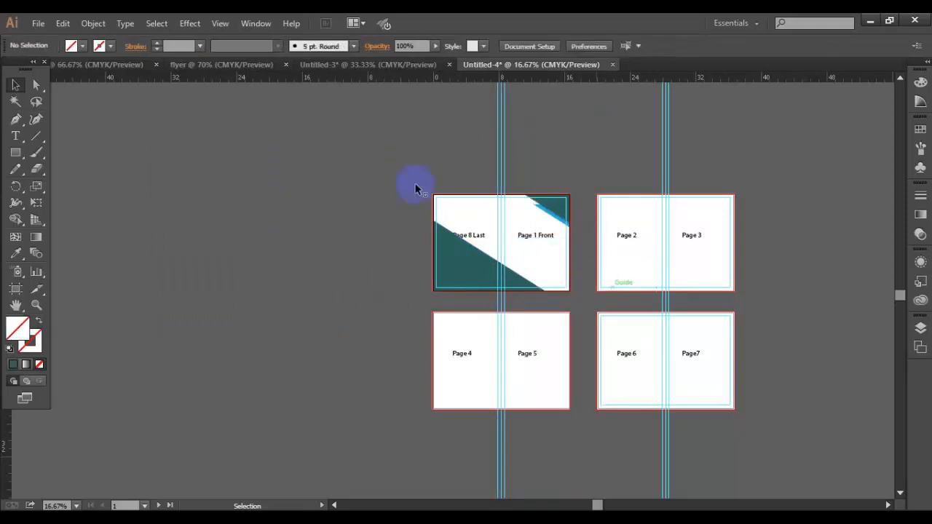
pyautogui.moveTo(465, 240); pyautogui.dragTo(561, 287)
pyautogui.click(334, 197)
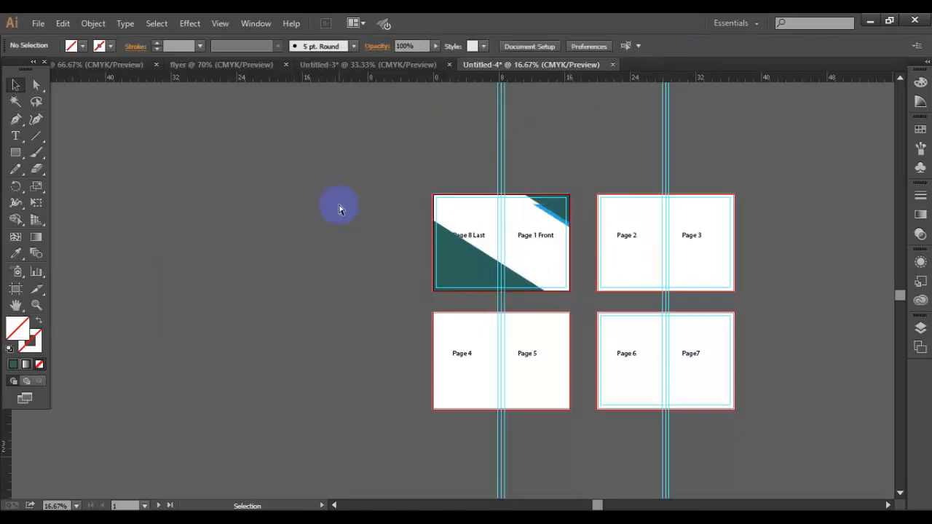
# - Hide the guides and select the white background rectangle of the Page 6 and Page7 spread
pyautogui.hotkey('ctrl', ';')
pyautogui.moveTo(397, 170); pyautogui.dragTo(587, 299)
pyautogui.rightClick(519, 272)
pyautogui.moveTo(427, 316); pyautogui.dragTo(479, 439)
pyautogui.click(695, 290)
pyautogui.click(666, 371)
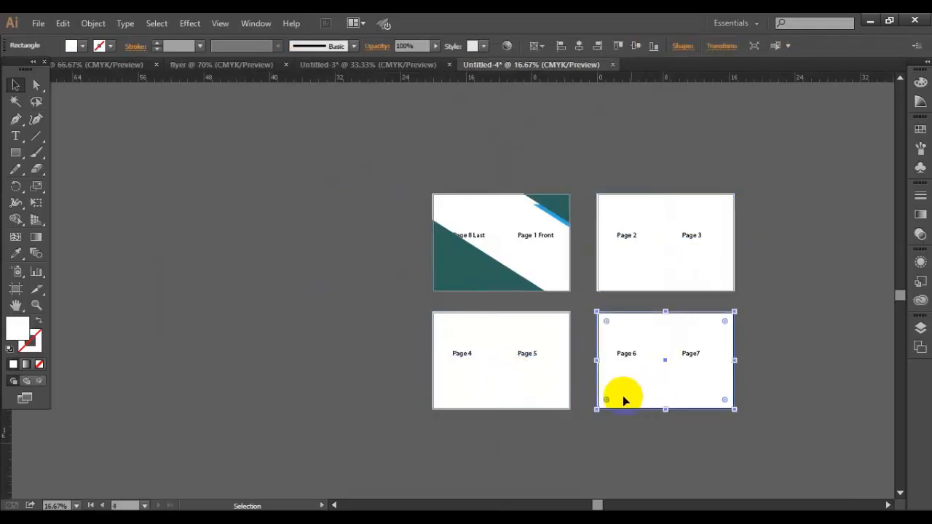
# - Try to save the document as an Adobe Illustrator file under the name Untitled-4
pyautogui.click(371, 283)
pyautogui.click(35, 24)
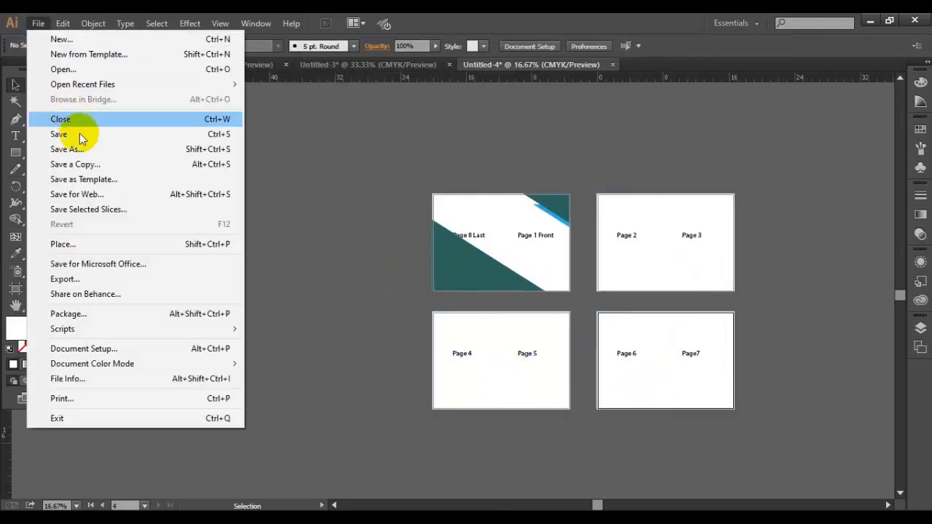
pyautogui.click(70, 150)
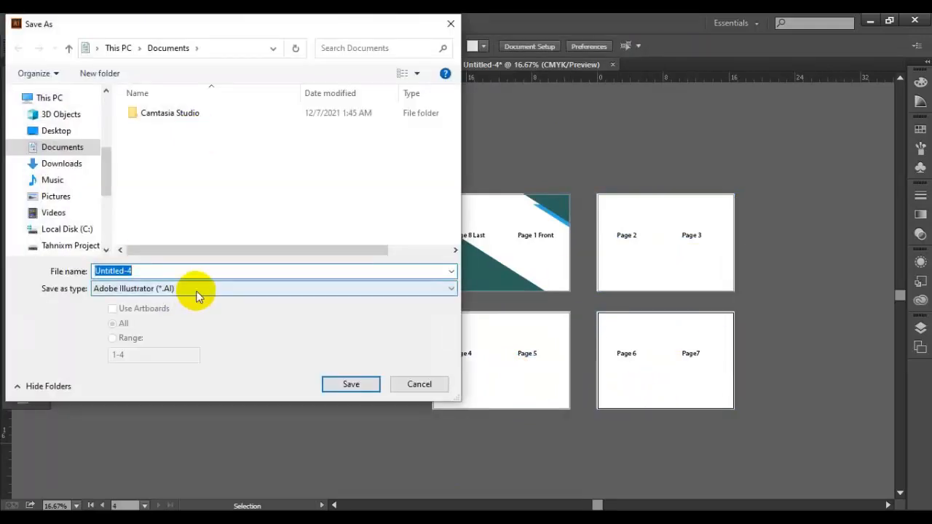
pyautogui.click(368, 385)
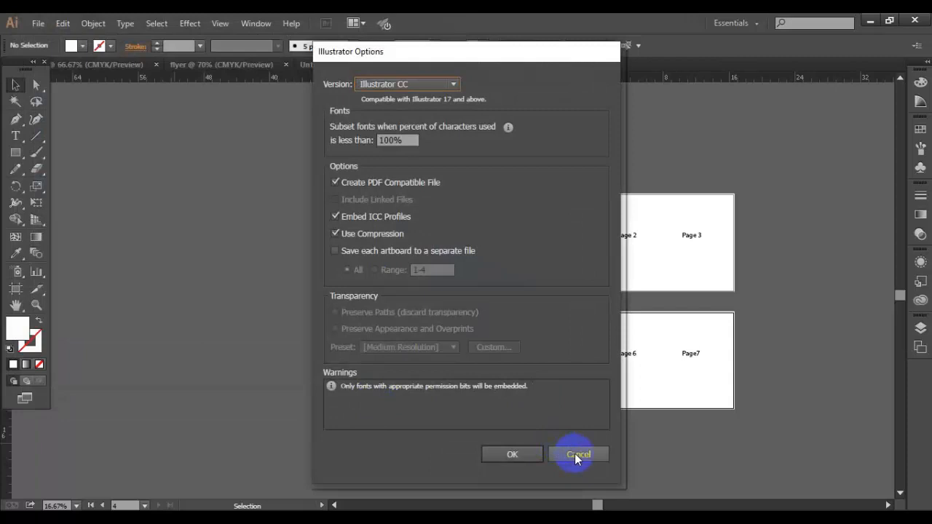
pyautogui.click(576, 454)
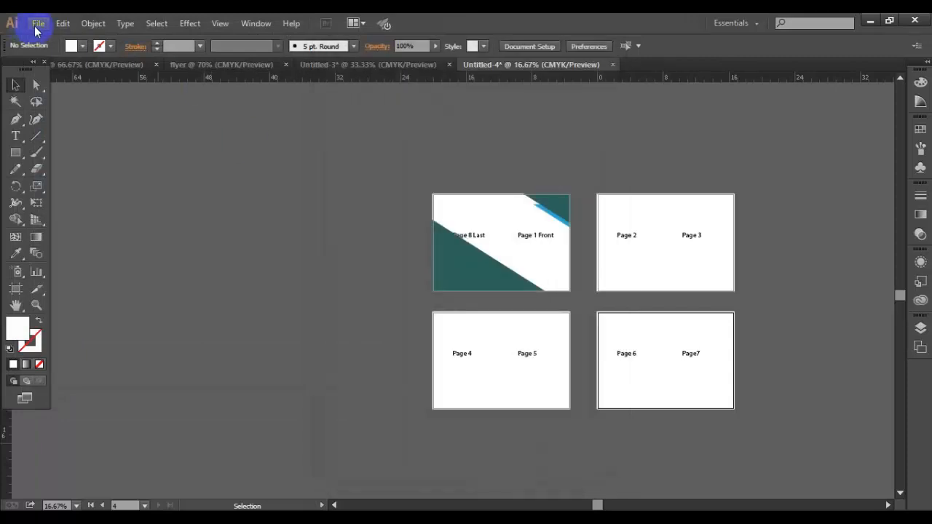
# - Preview the Page 6 and Page 7 artboard in Save for Web as a JPEG at quality 90, without saving it
pyautogui.click(36, 23)
pyautogui.click(57, 193)
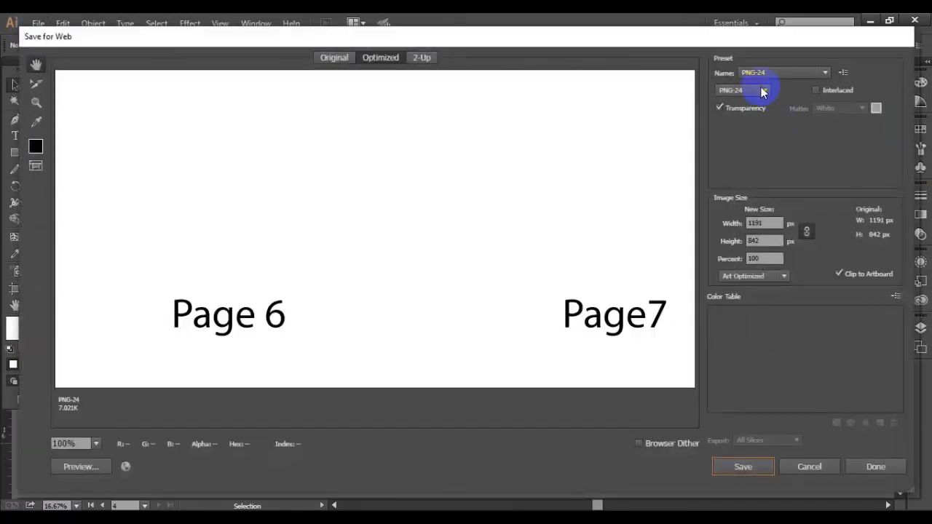
pyautogui.click(763, 90)
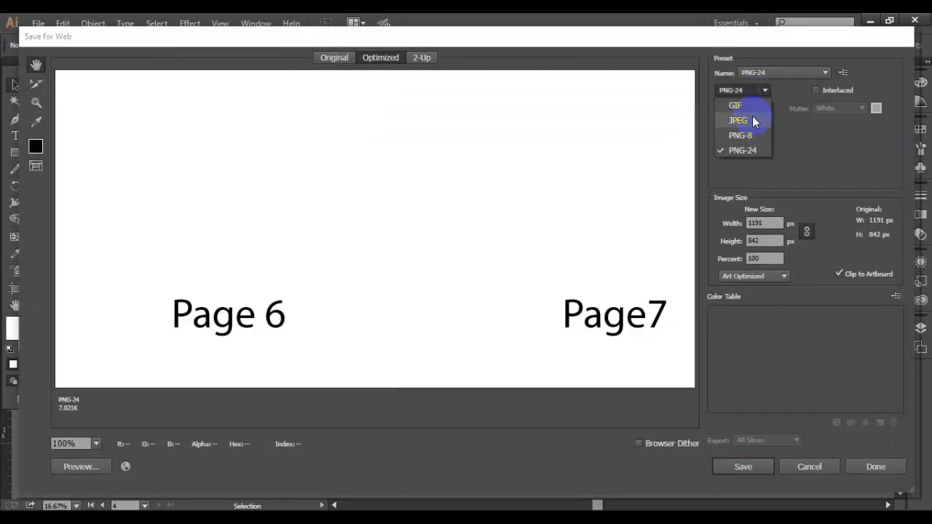
pyautogui.click(738, 121)
pyautogui.click(834, 107)
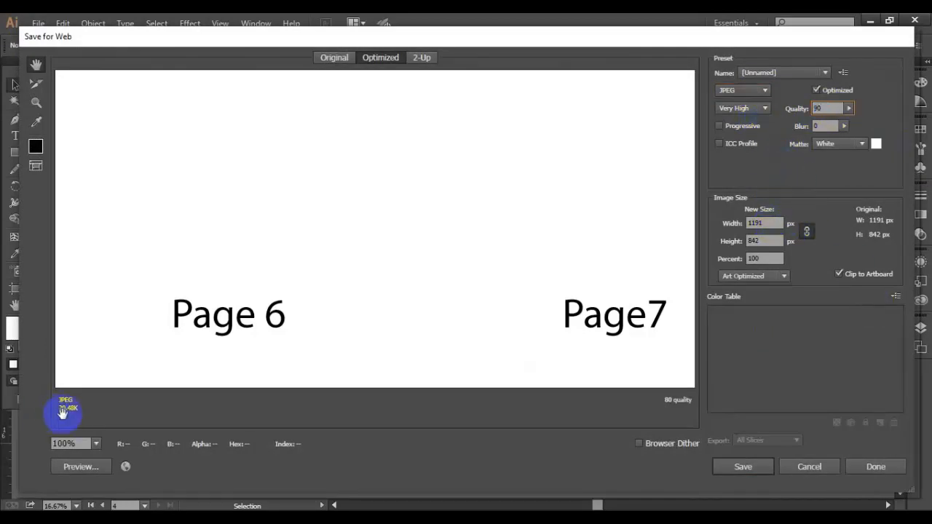
pyautogui.moveTo(58, 405); pyautogui.dragTo(458, 291)
pyautogui.moveTo(224, 288); pyautogui.dragTo(259, 323)
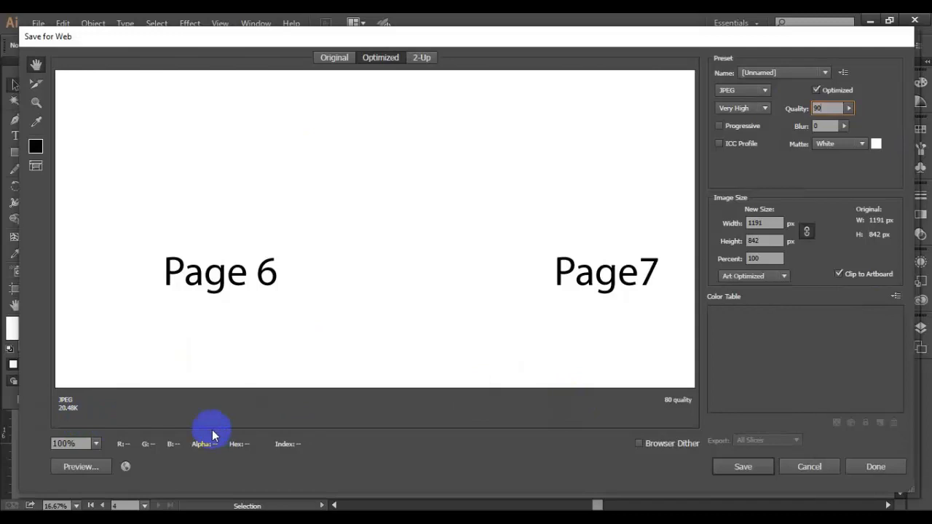
pyautogui.moveTo(505, 287); pyautogui.dragTo(236, 167)
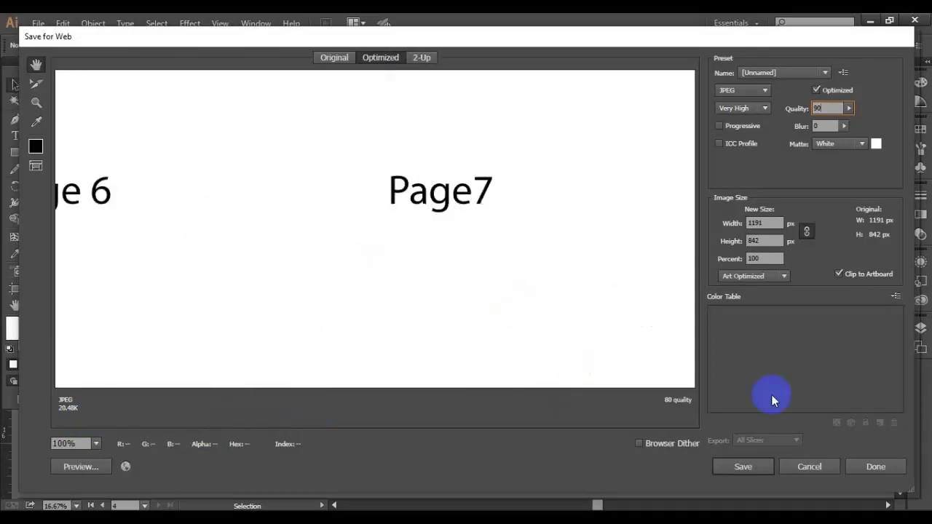
pyautogui.click(809, 467)
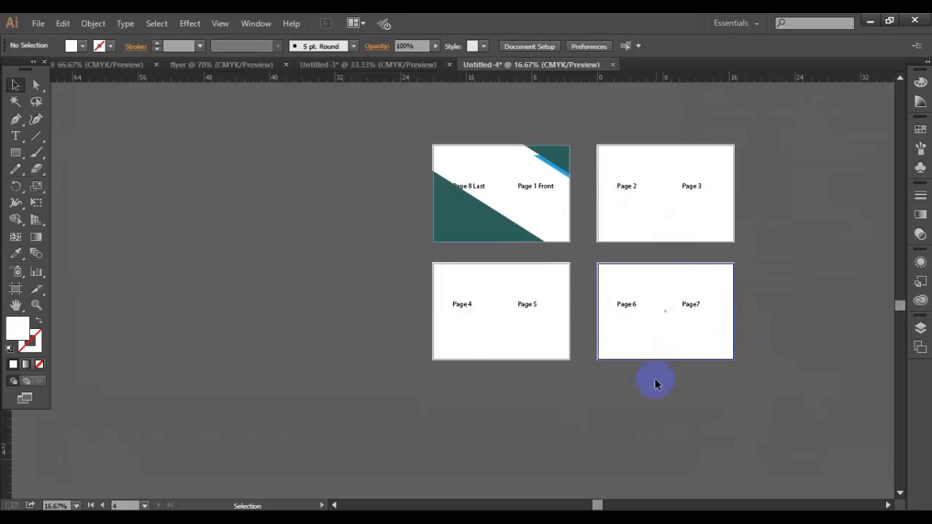
# - Select the Page 4 and Page 5 artboard's rectangle and view its Save for Web preview
pyautogui.scroll(2, 655, 384)
pyautogui.click(379, 313)
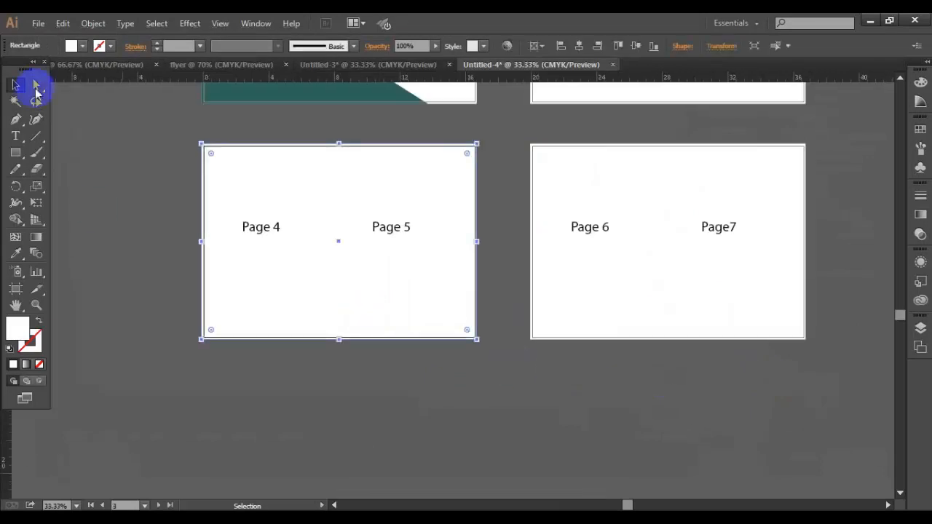
pyautogui.click(38, 24)
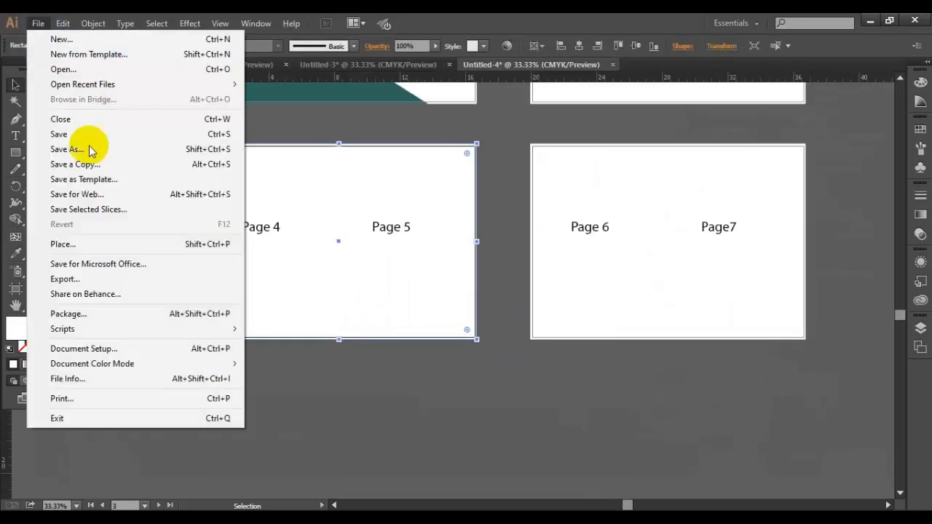
pyautogui.click(106, 196)
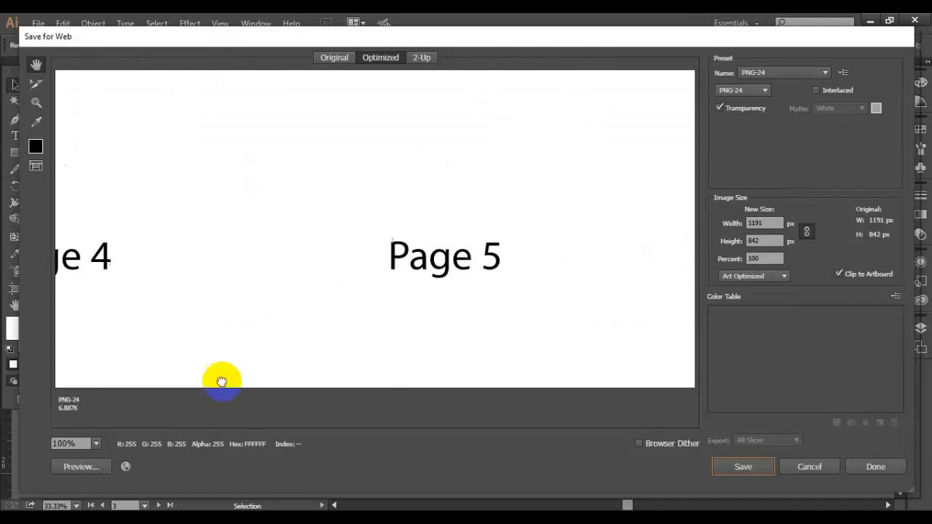
pyautogui.moveTo(222, 381); pyautogui.dragTo(1, 217)
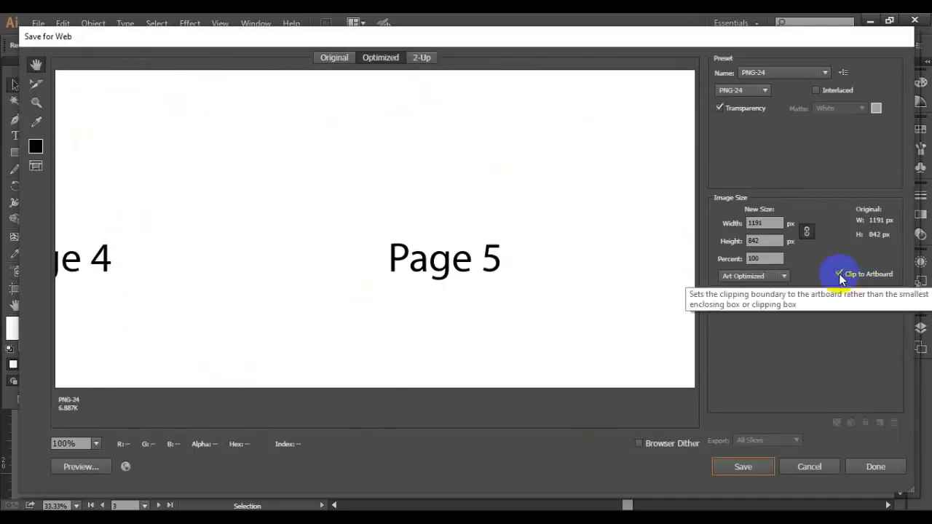
# - Turn off Clip to Artboard and examine how the export preview covers all the page spreads
pyautogui.click(839, 274)
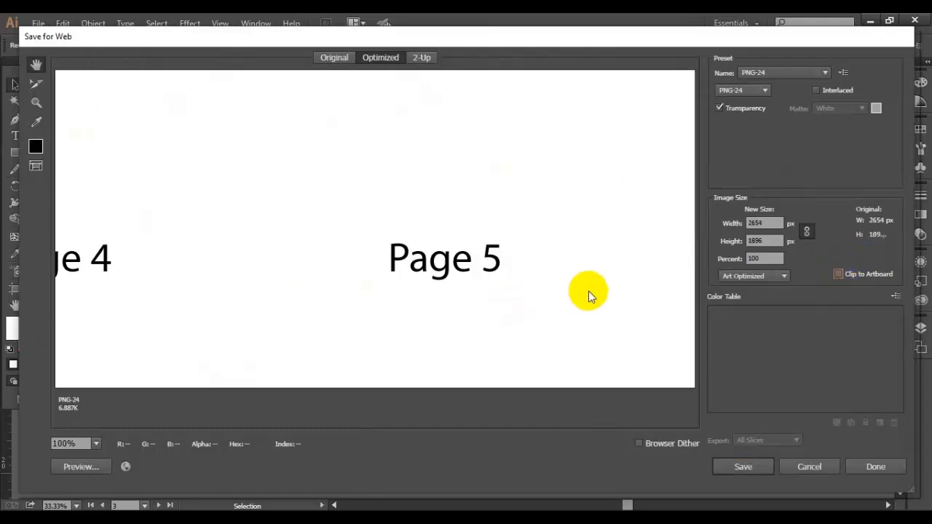
pyautogui.moveTo(589, 294); pyautogui.dragTo(143, 274)
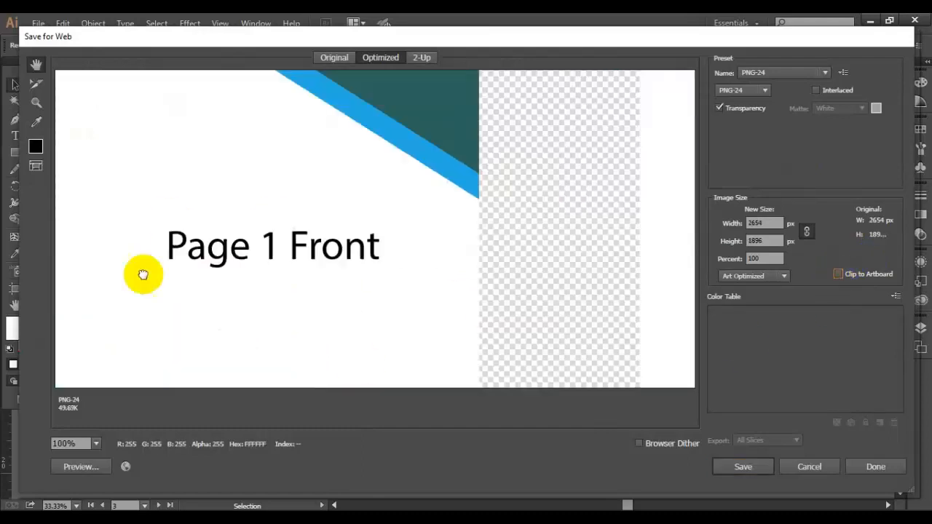
pyautogui.moveTo(281, 181); pyautogui.dragTo(235, 248)
pyautogui.moveTo(590, 305); pyautogui.dragTo(158, 314)
pyautogui.moveTo(447, 314); pyautogui.dragTo(152, 262)
pyautogui.moveTo(528, 181); pyautogui.dragTo(528, 234)
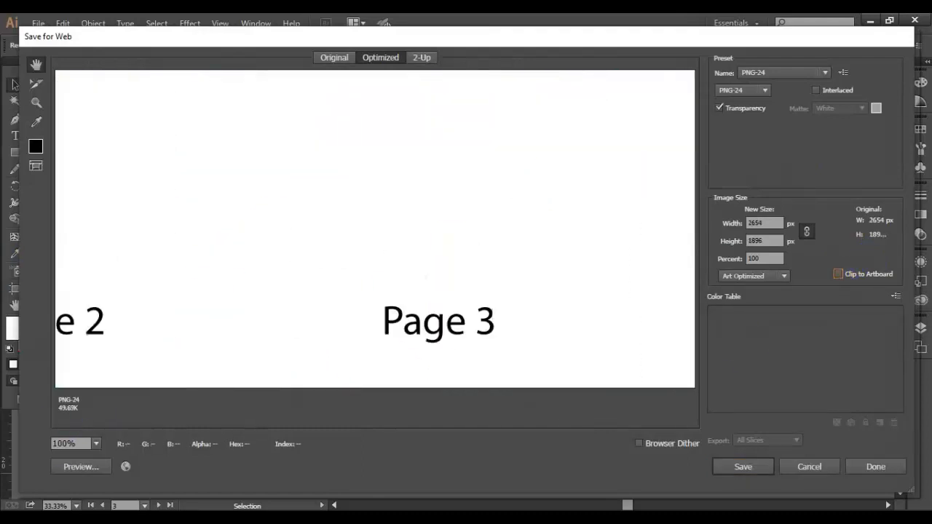
pyautogui.moveTo(323, 239); pyautogui.dragTo(387, 425)
pyautogui.moveTo(458, 283); pyautogui.dragTo(757, 205)
pyautogui.moveTo(345, 333); pyautogui.dragTo(592, 189)
pyautogui.moveTo(263, 286); pyautogui.dragTo(651, 264)
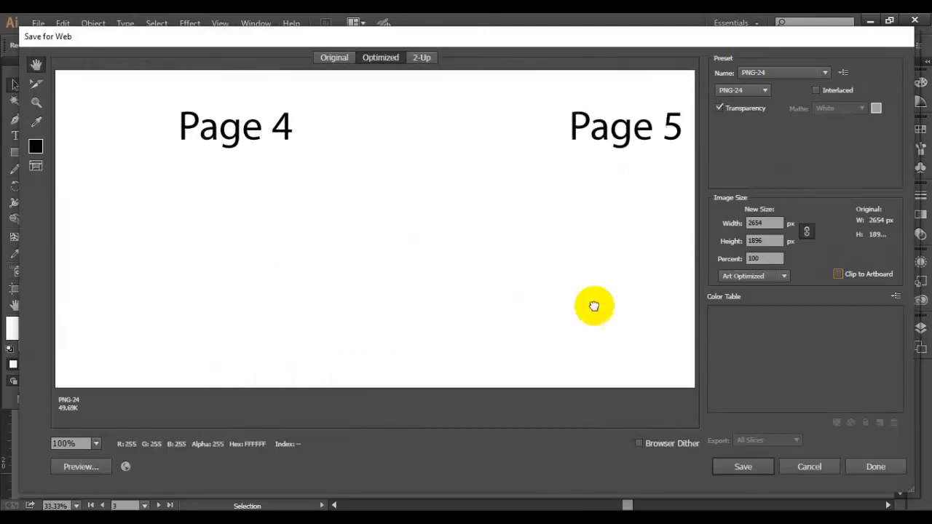
pyautogui.moveTo(594, 306); pyautogui.dragTo(47, 207)
pyautogui.moveTo(470, 213); pyautogui.dragTo(58, 219)
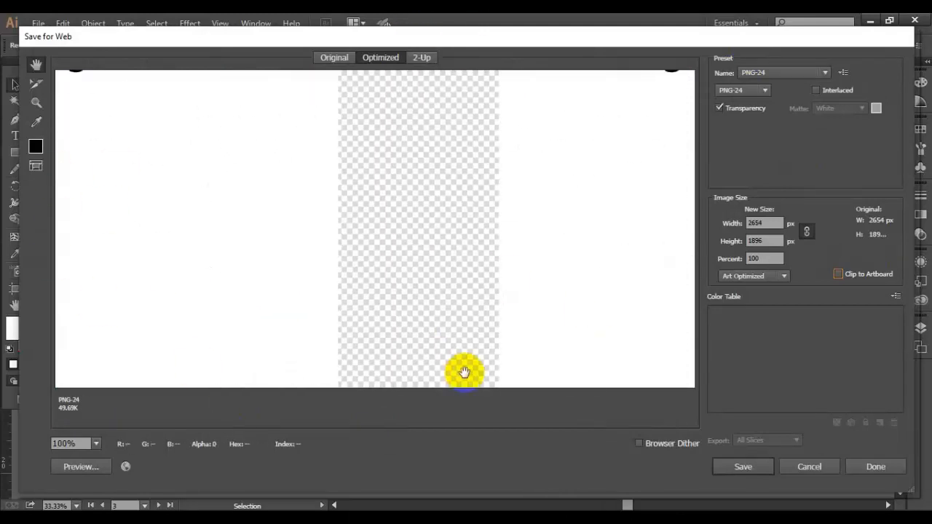
# - Turn Clip to Artboard back on, preview the Page 4 and Page 5 artboard as JPEG, and cancel the export
pyautogui.click(842, 290)
pyautogui.click(757, 92)
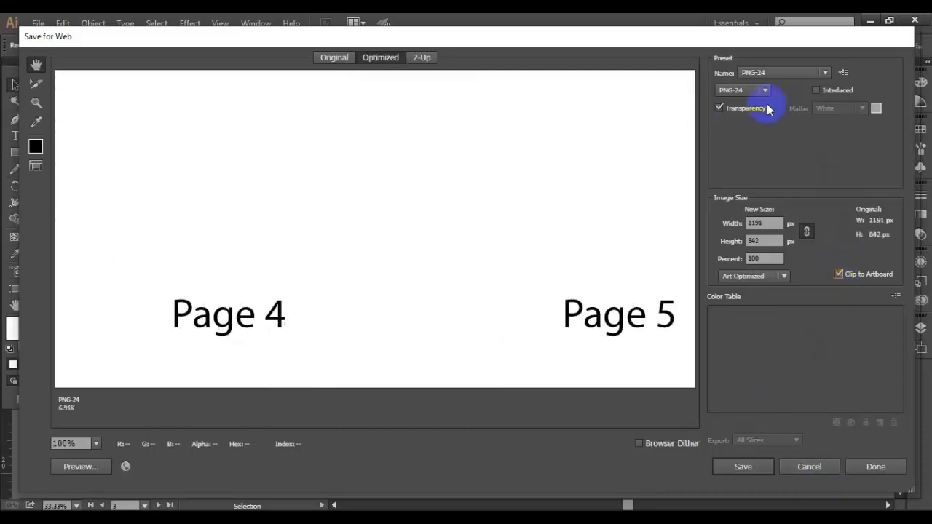
pyautogui.click(757, 120)
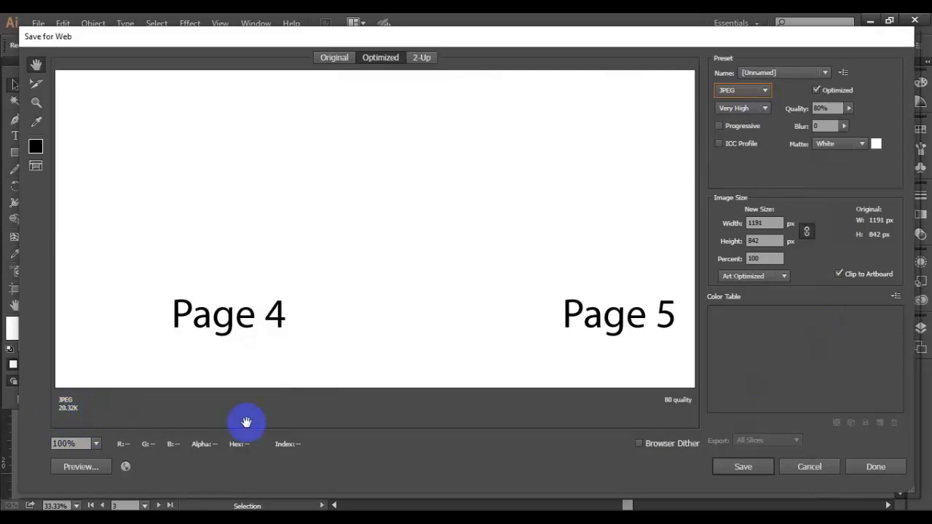
pyautogui.click(793, 477)
pyautogui.click(539, 383)
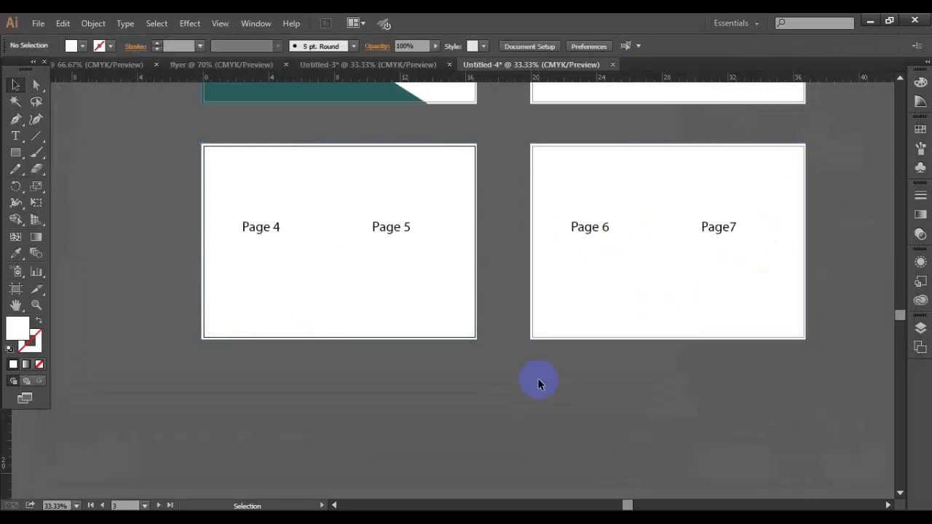
pyautogui.scroll(1, 549, 397)
pyautogui.rightClick(549, 398)
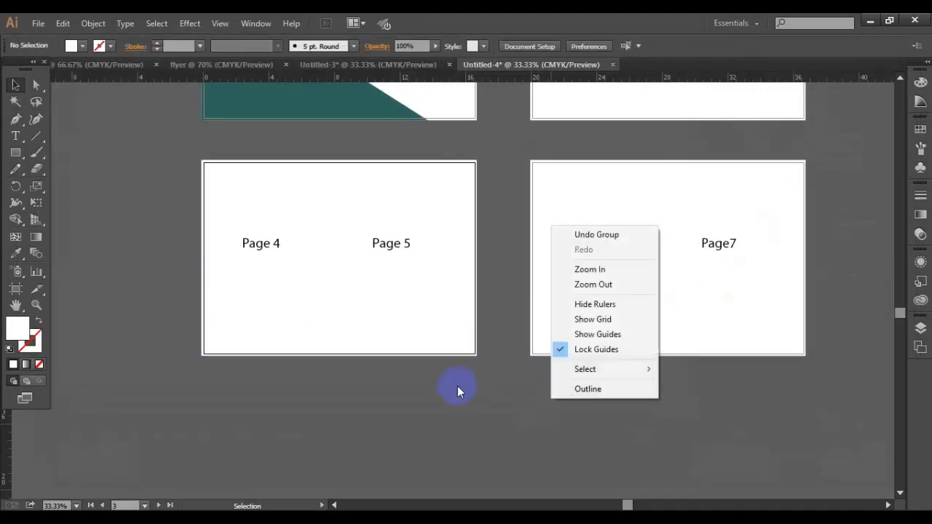
pyautogui.click(492, 417)
# - Select the cover spread with Page 8 and Page 1 and preview it in Save for Web as JPEG, without saving it
pyautogui.scroll(8, 498, 414)
pyautogui.scroll(2, 499, 417)
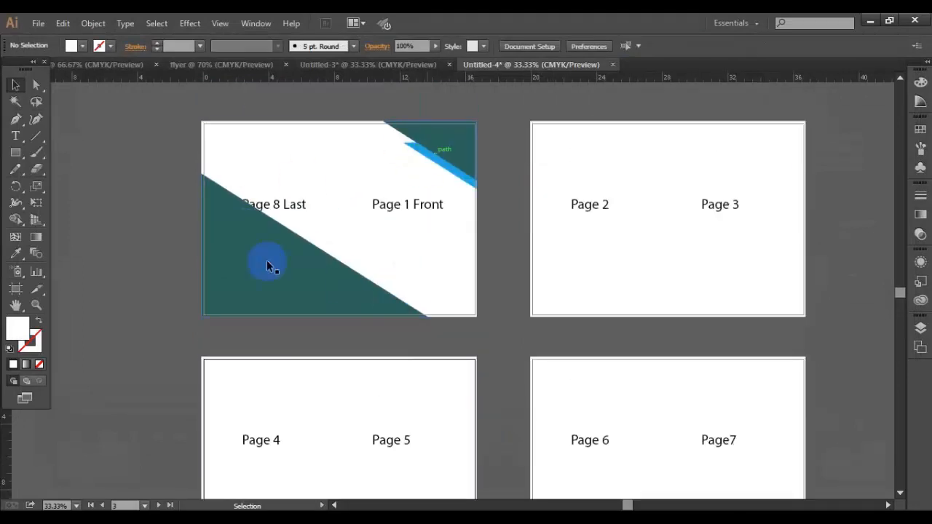
pyautogui.click(280, 253)
pyautogui.click(38, 23)
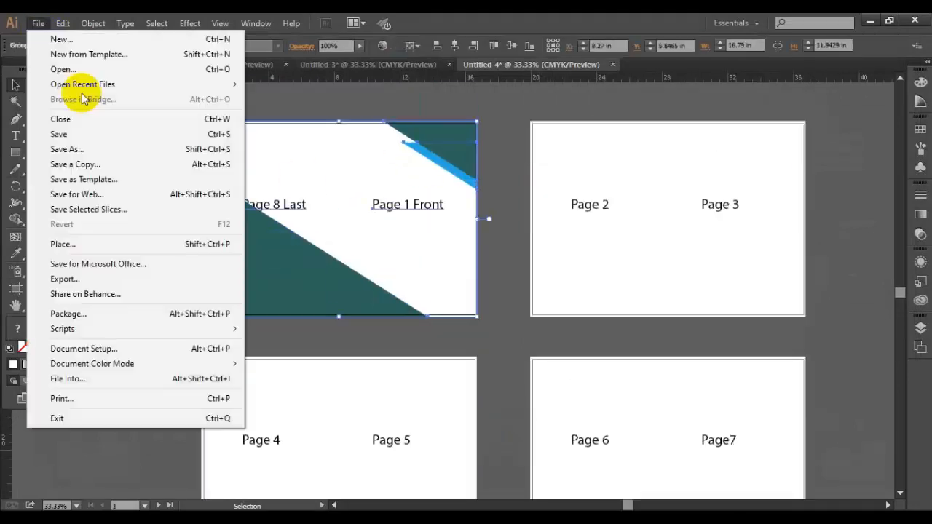
pyautogui.click(113, 196)
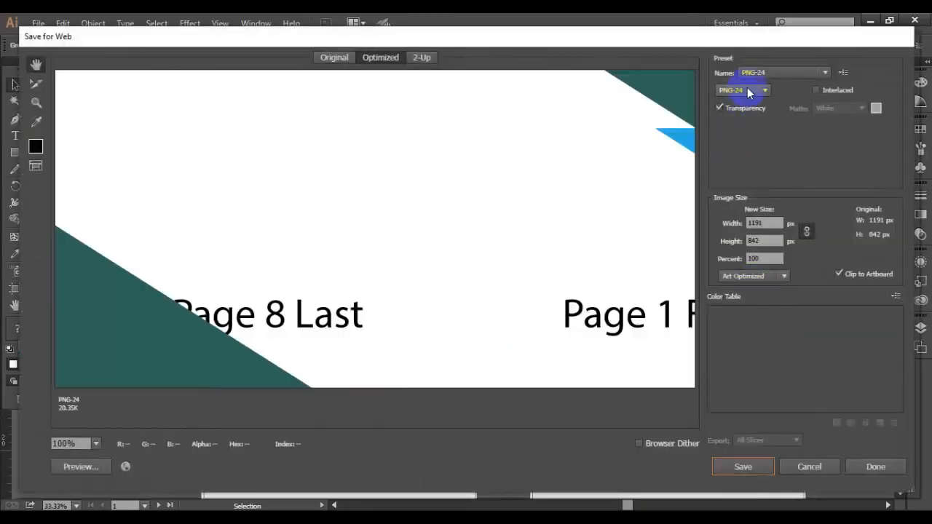
pyautogui.click(743, 90)
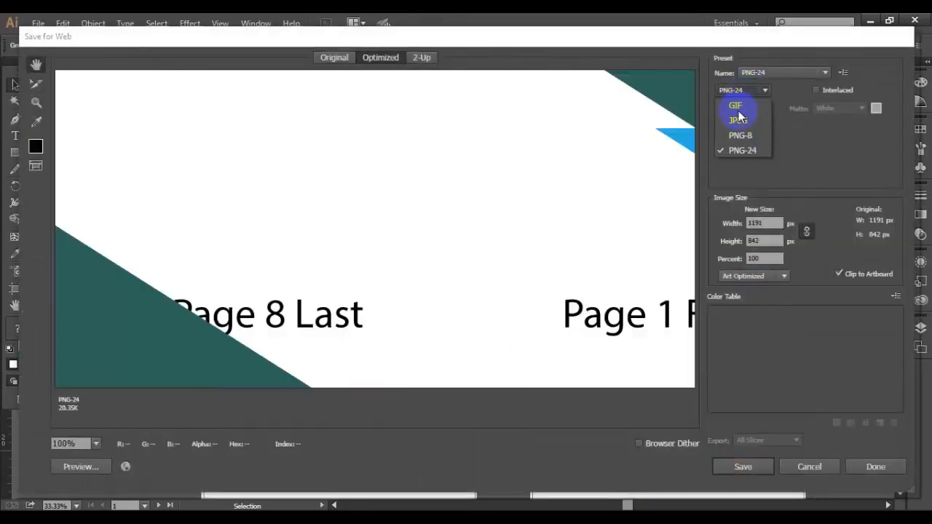
pyautogui.click(739, 121)
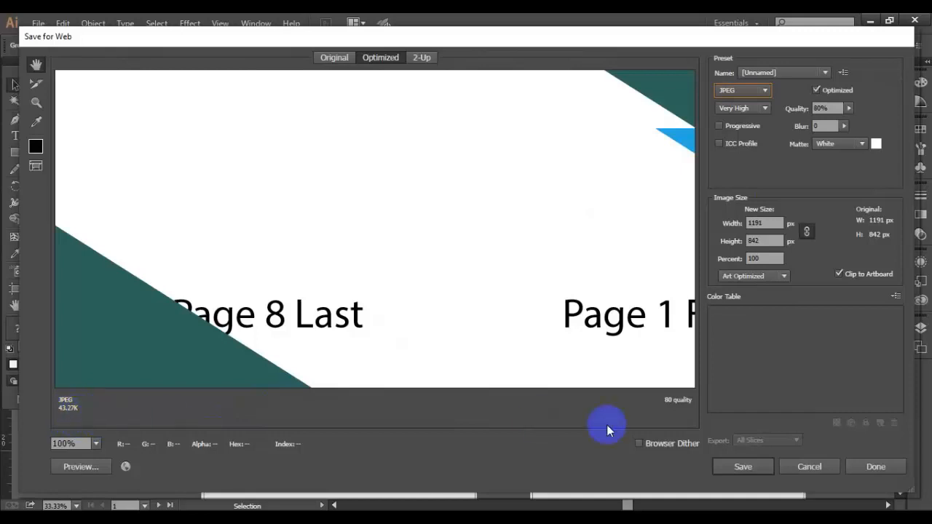
pyautogui.click(811, 466)
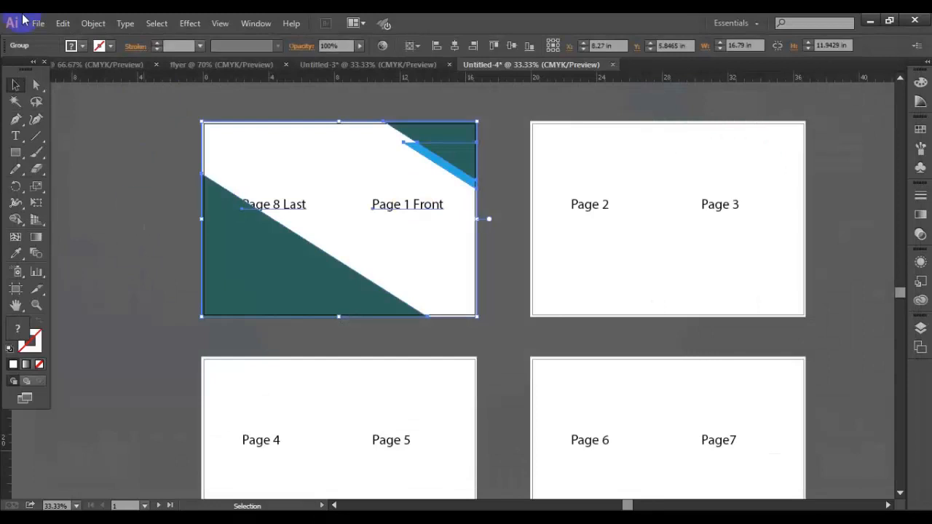
# - Check the cover spread's artboard width and height with the Artboard tool
pyautogui.click(291, 166)
pyautogui.click(454, 125)
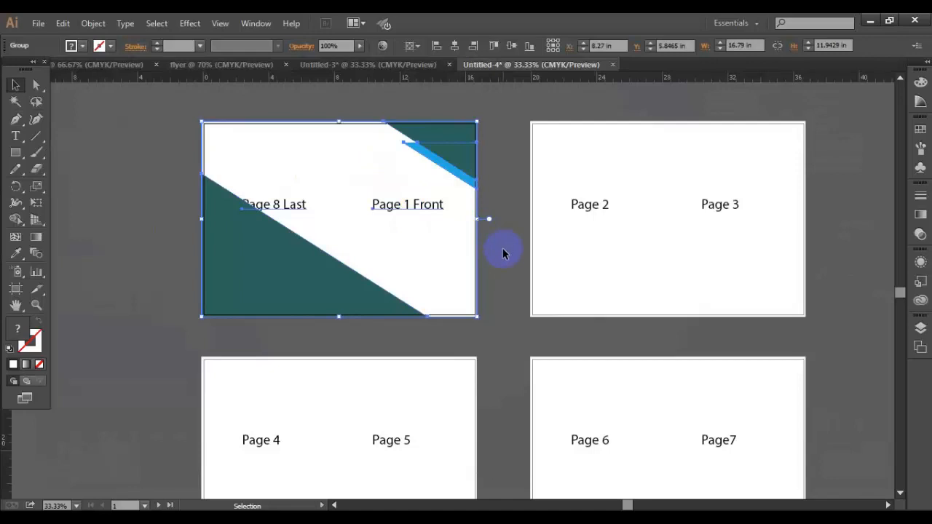
pyautogui.click(17, 288)
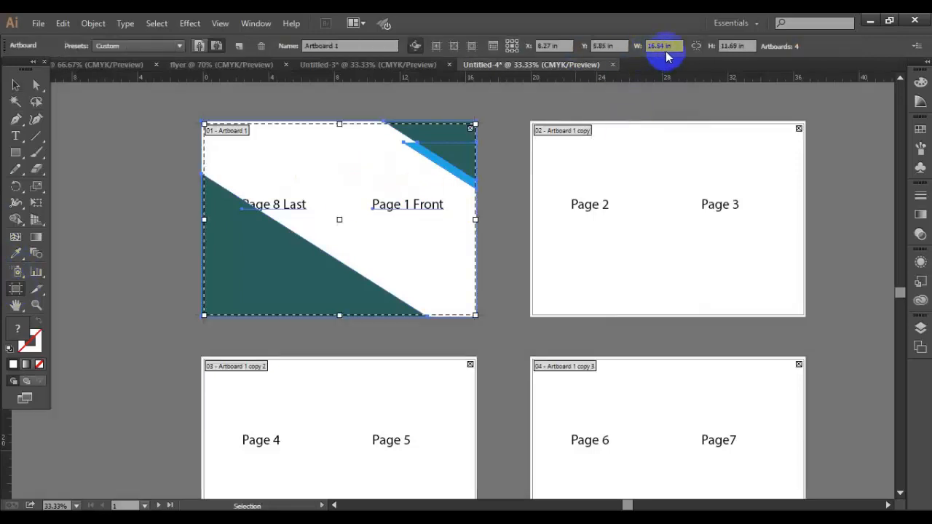
pyautogui.click(726, 46)
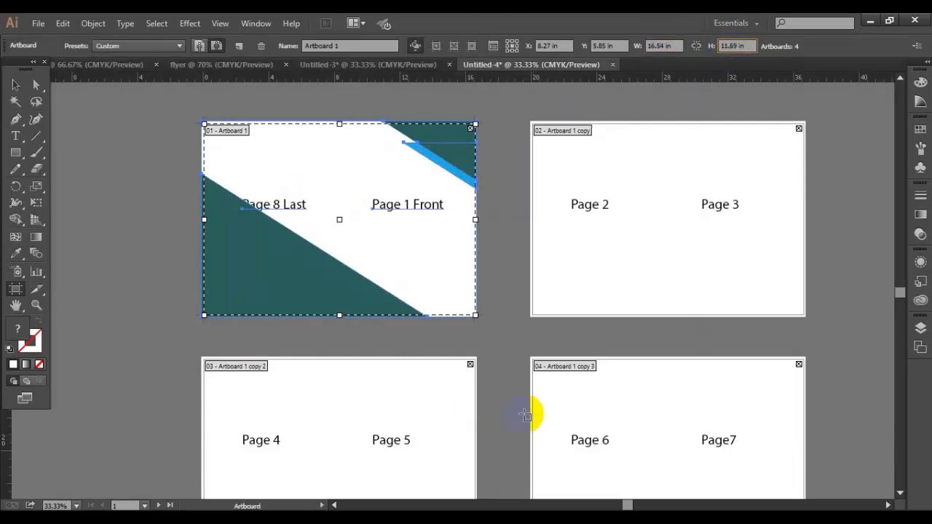
# - Open the Windows Calculator and move it clear of the cover spread
pyautogui.click(195, 509)
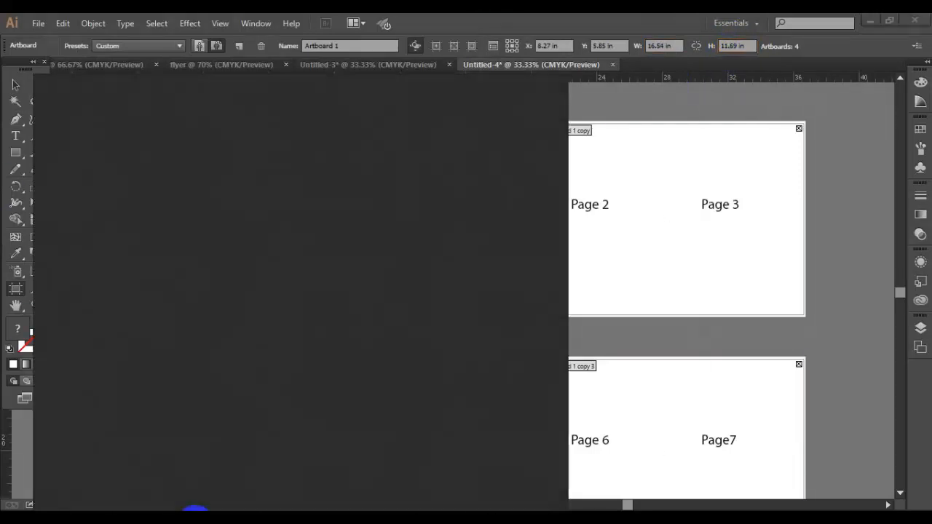
pyautogui.write('cal')
pyautogui.click(108, 169)
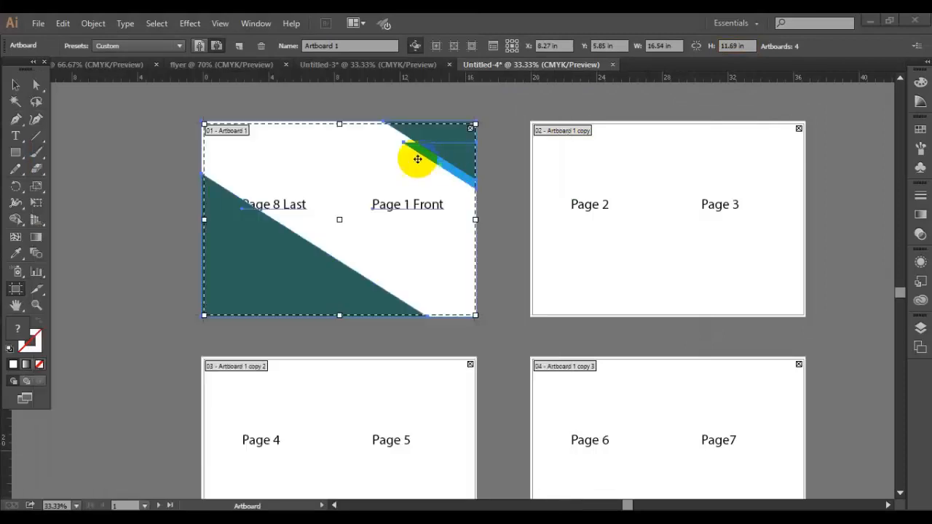
pyautogui.moveTo(252, 73); pyautogui.dragTo(649, 148)
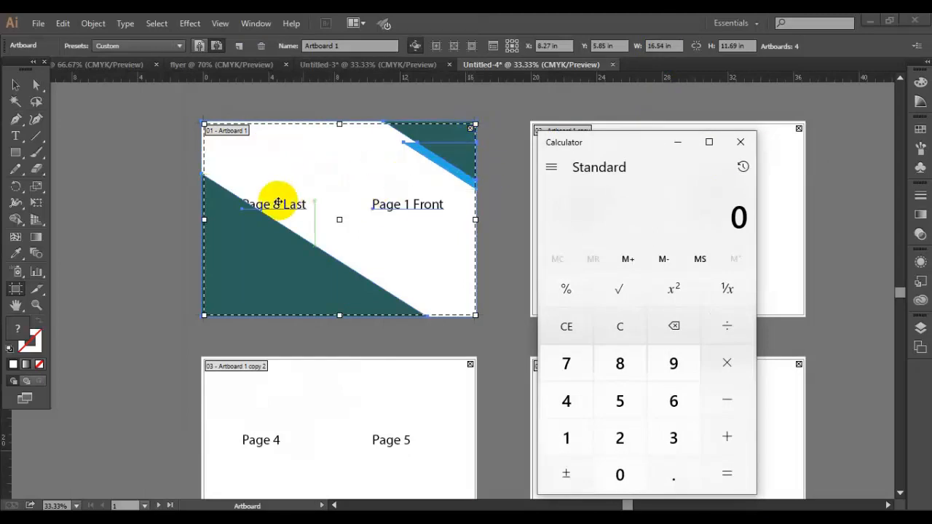
# - Divide the cover artboard's width in inches, 16.54, by 8 in the Calculator
pyautogui.click(669, 47)
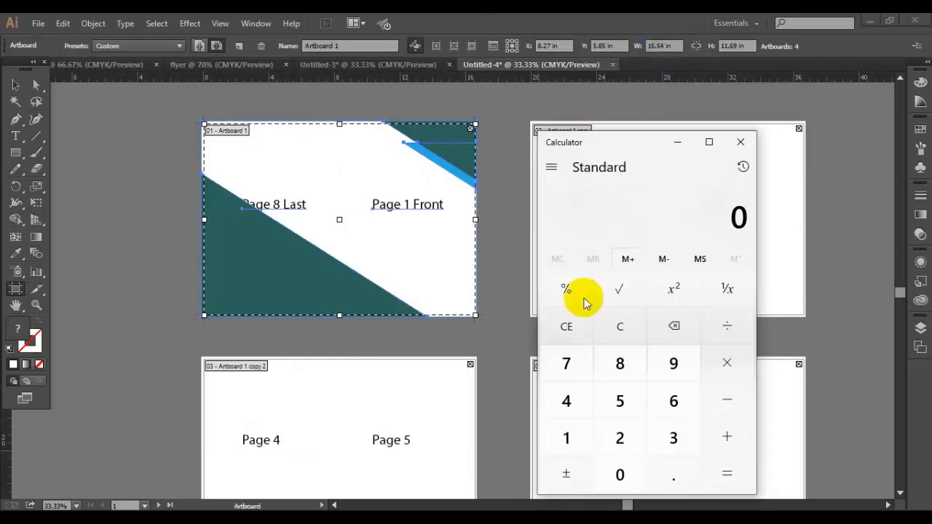
pyautogui.click(577, 438)
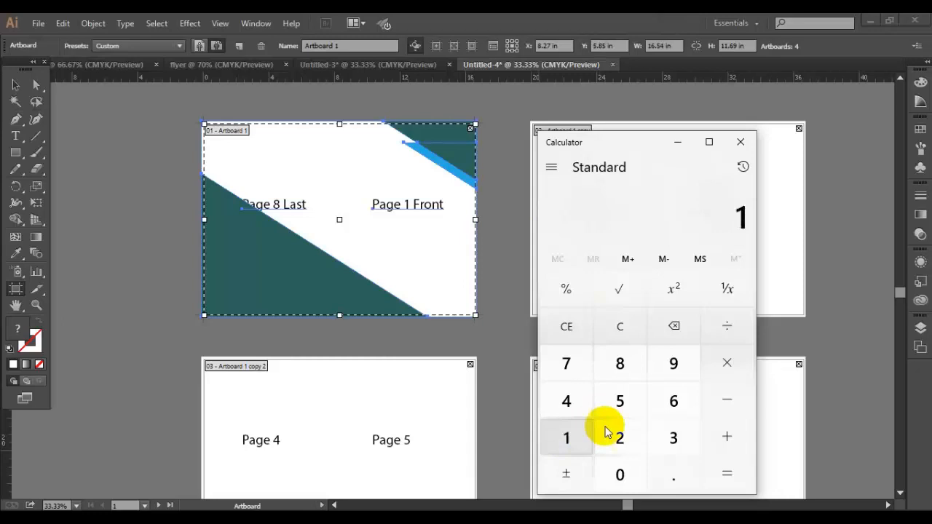
pyautogui.click(670, 401)
pyautogui.click(689, 470)
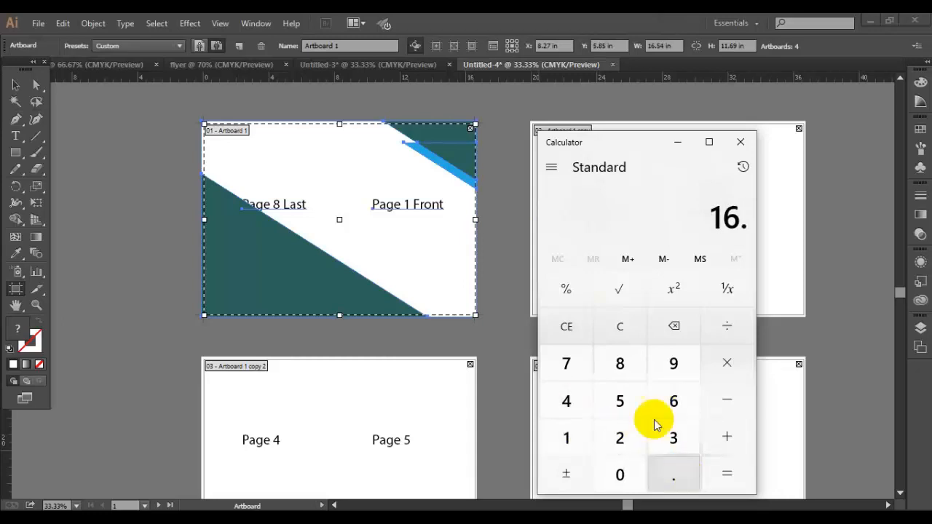
pyautogui.click(619, 400)
pyautogui.click(551, 402)
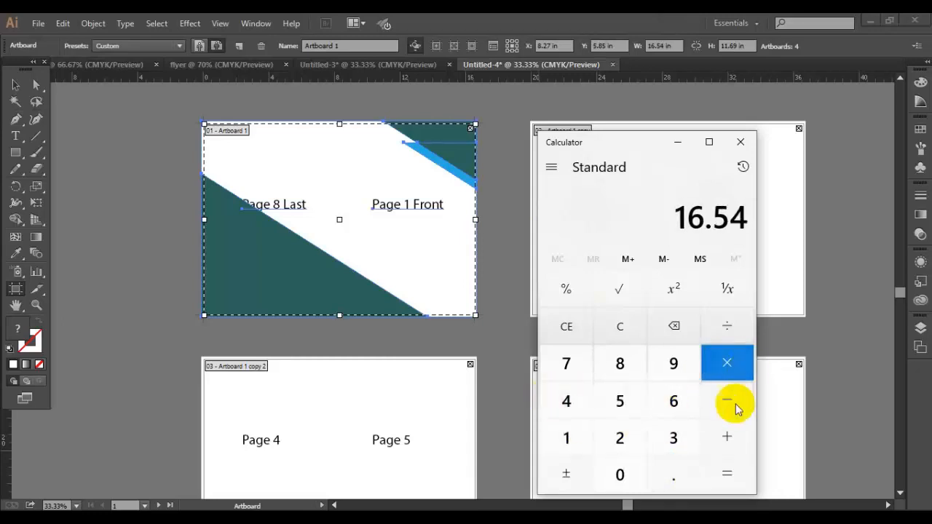
pyautogui.click(726, 437)
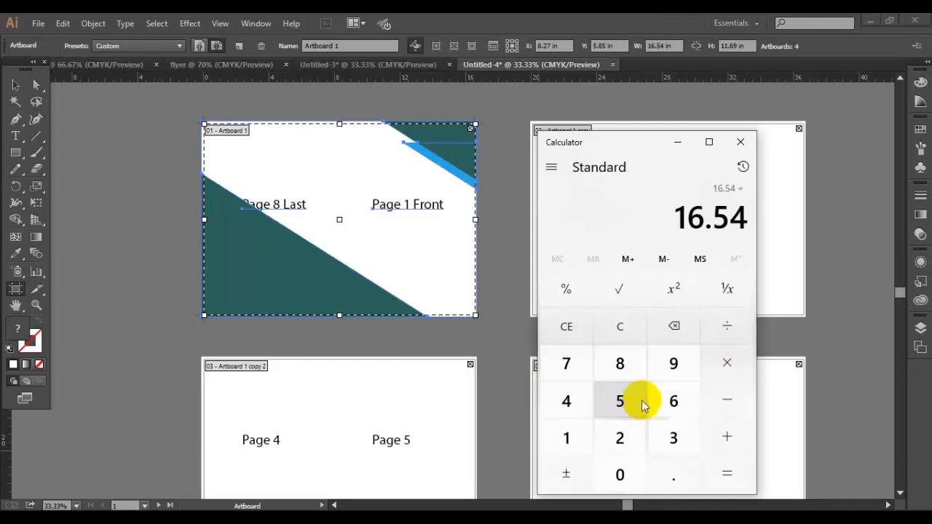
pyautogui.click(619, 366)
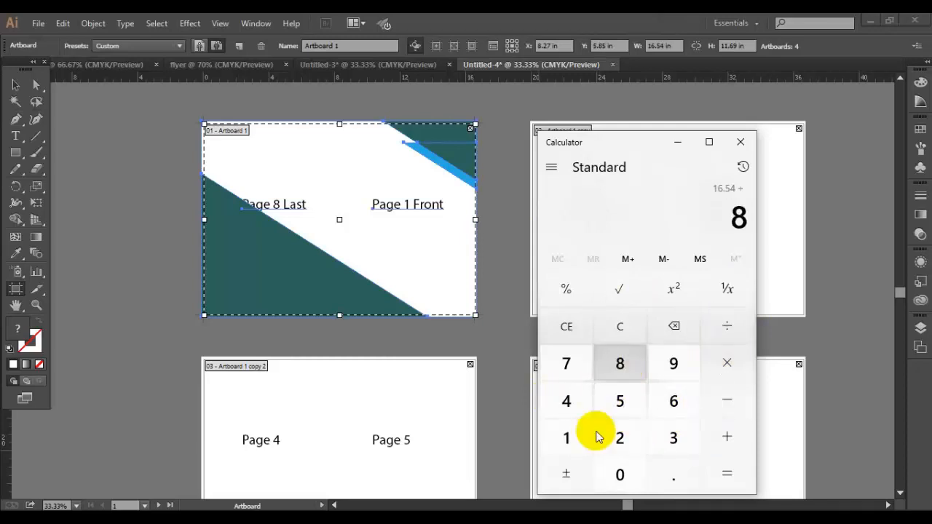
pyautogui.click(708, 482)
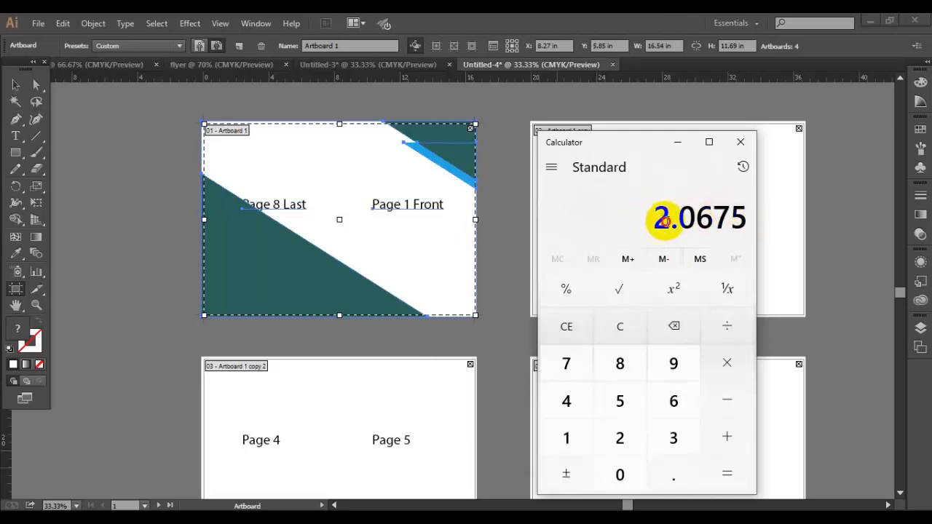
# - Copy the Calculator result, paste it as text beside the cover spread in Illustrator, and enlarge it to 99.75 pt
pyautogui.moveTo(663, 221); pyautogui.dragTo(774, 223)
pyautogui.rightClick(736, 227)
pyautogui.click(746, 240)
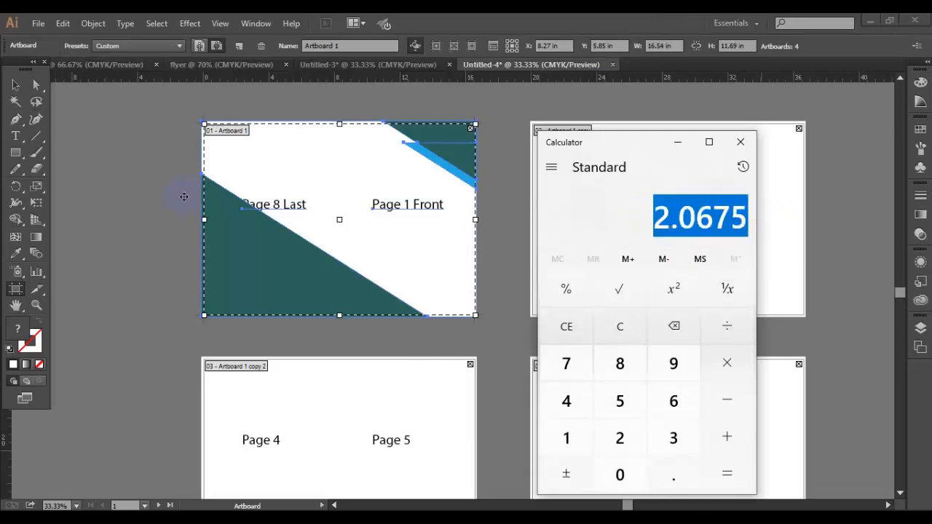
pyautogui.click(16, 135)
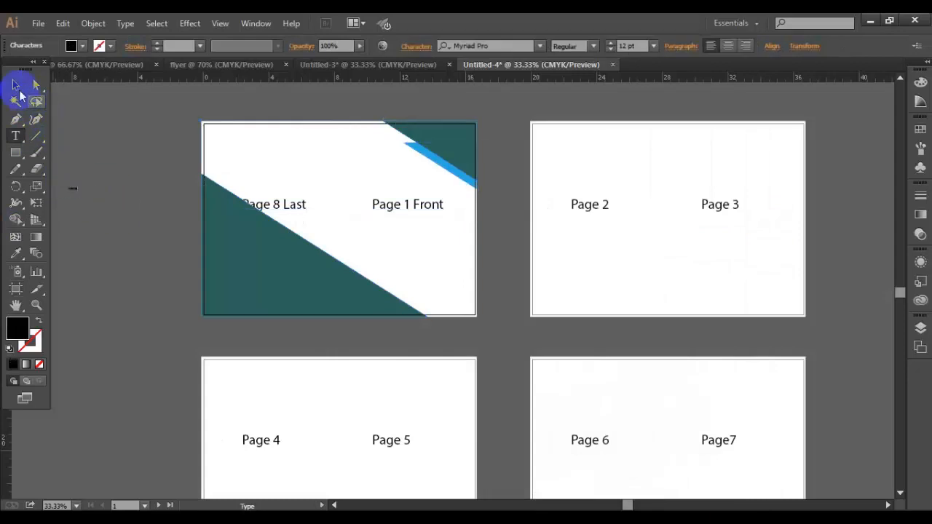
pyautogui.click(15, 85)
pyautogui.moveTo(80, 195); pyautogui.dragTo(145, 313)
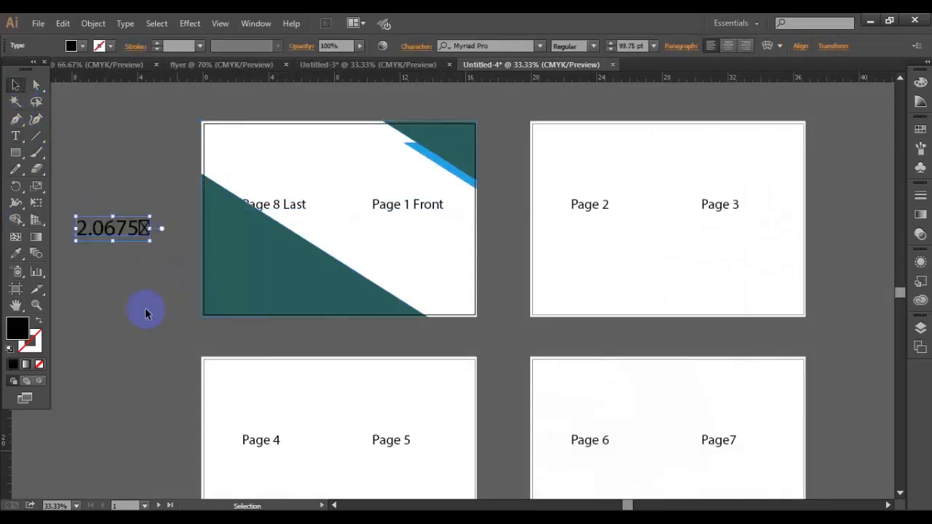
# - Delete the stray character after 2.0675 and move the text closer to the cover spread
pyautogui.doubleClick(141, 228)
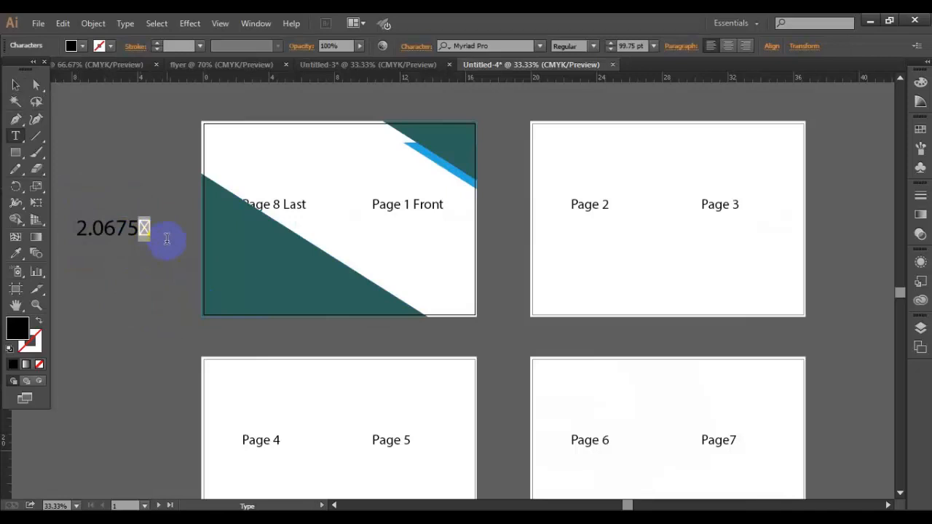
pyautogui.click(15, 85)
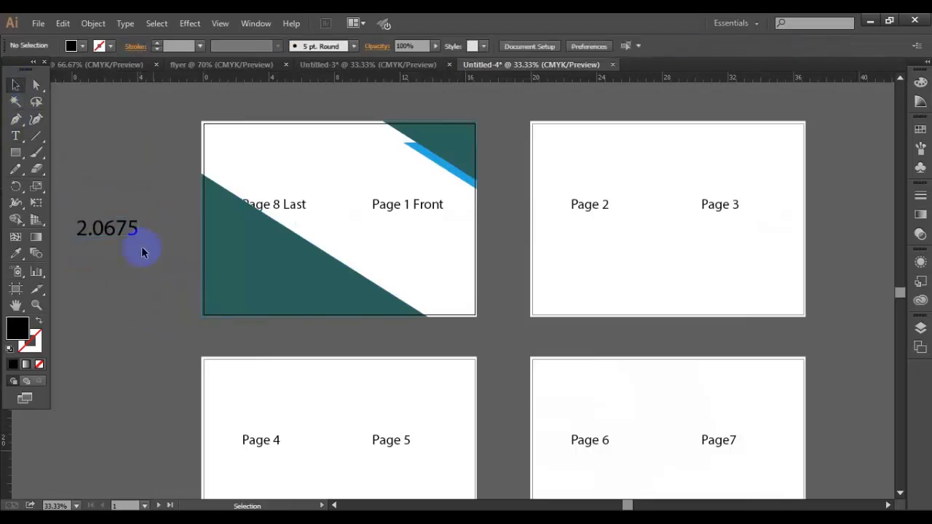
pyautogui.moveTo(150, 220); pyautogui.dragTo(156, 212)
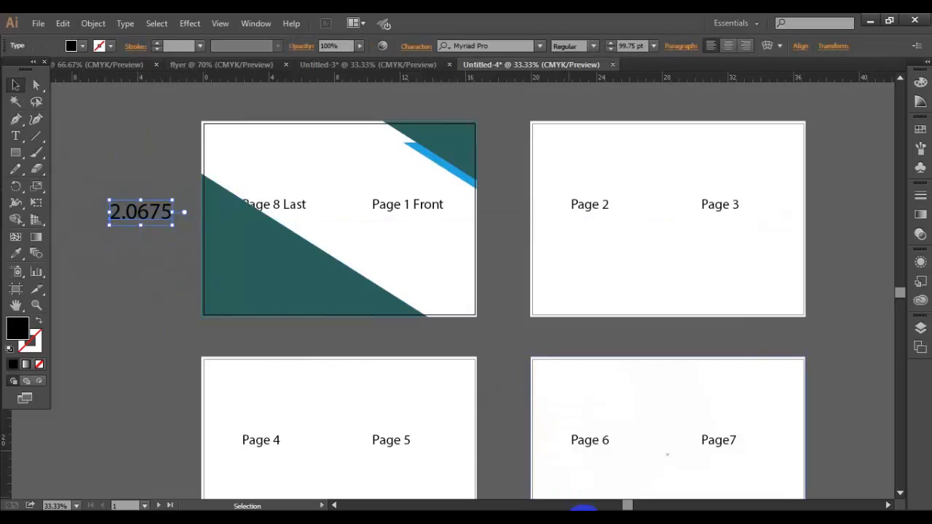
# - Clear the Calculator and divide the cover artboard's height in inches, 11.69, by 8
pyautogui.click(583, 518)
pyautogui.click(621, 326)
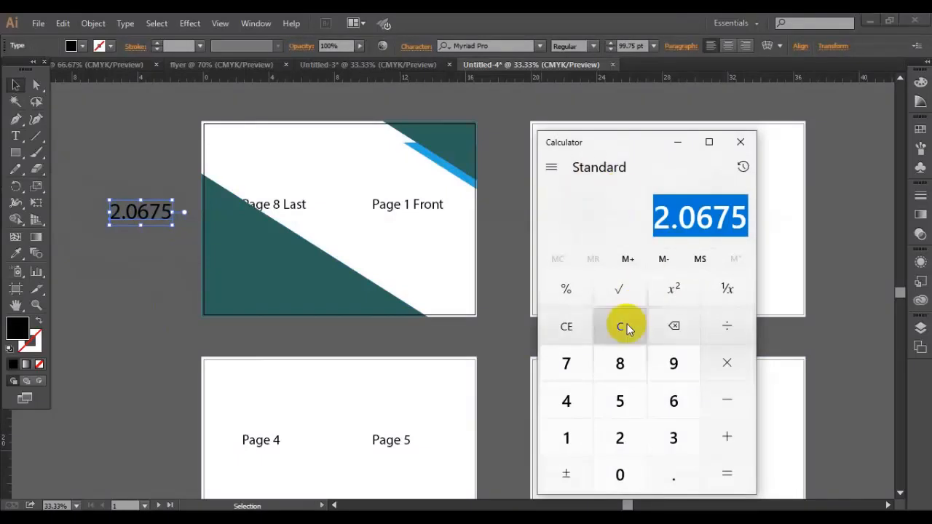
pyautogui.click(108, 243)
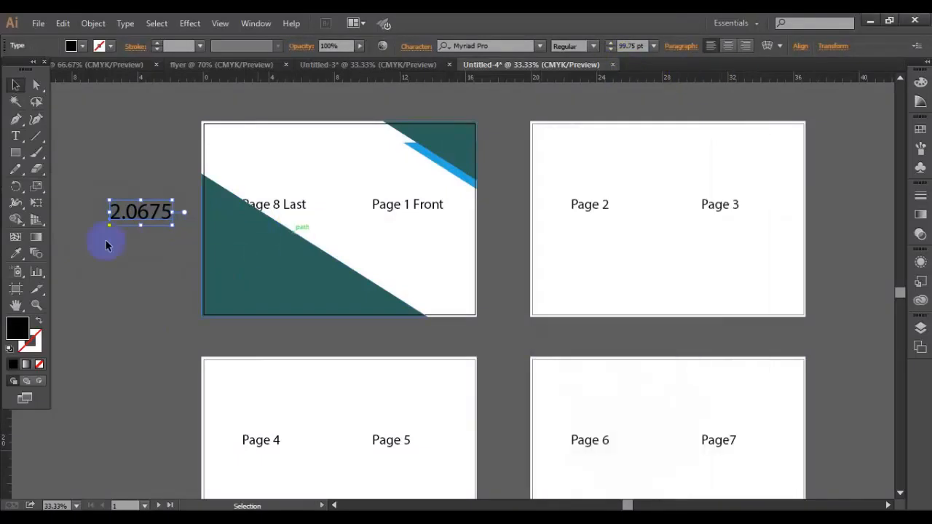
pyautogui.click(15, 288)
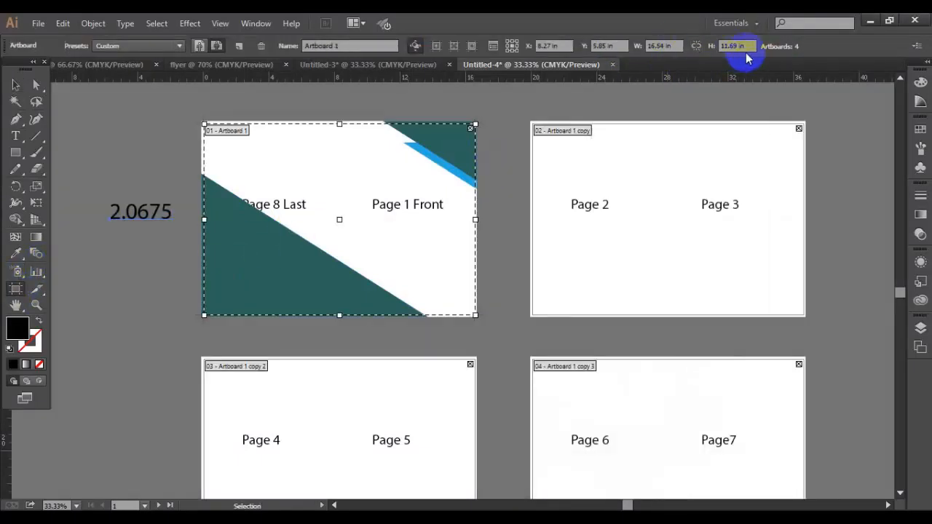
pyautogui.click(732, 46)
pyautogui.click(580, 520)
pyautogui.doubleClick(567, 437)
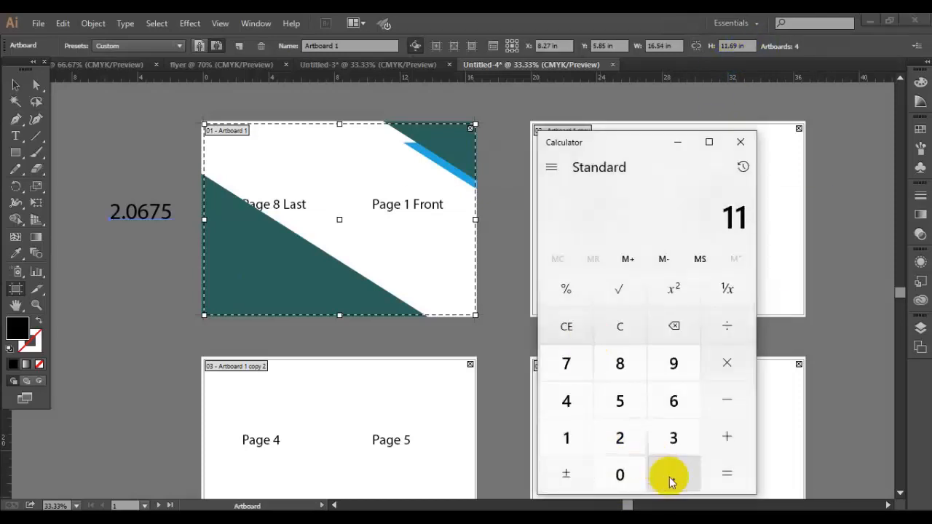
pyautogui.click(672, 475)
pyautogui.click(671, 403)
pyautogui.click(672, 362)
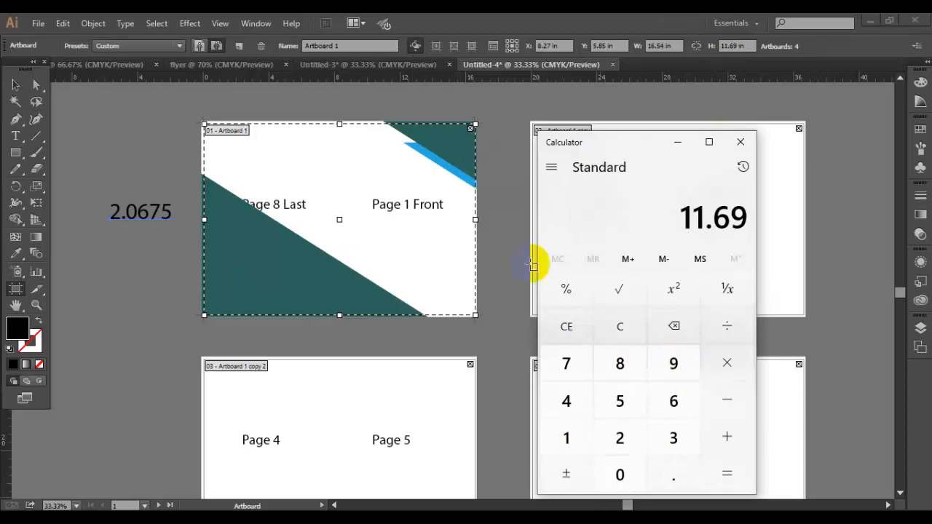
pyautogui.click(728, 320)
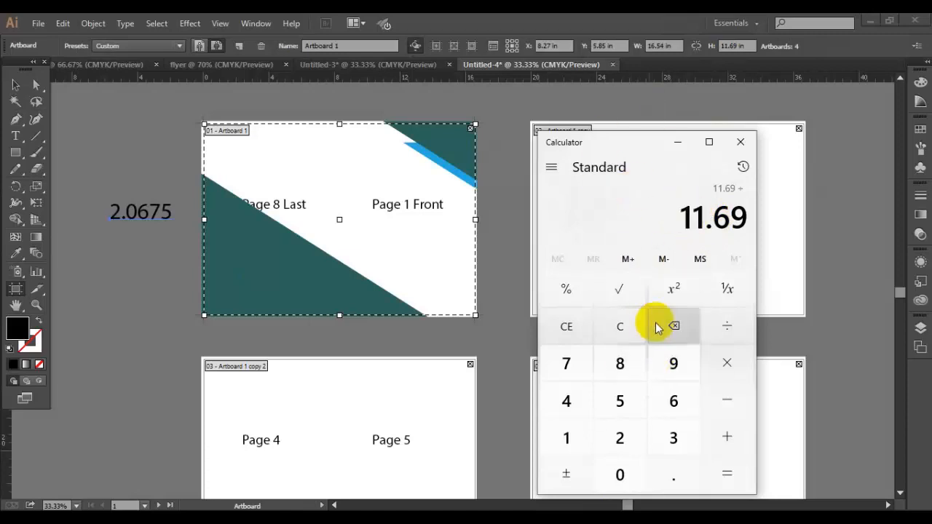
pyautogui.click(621, 364)
pyautogui.click(725, 475)
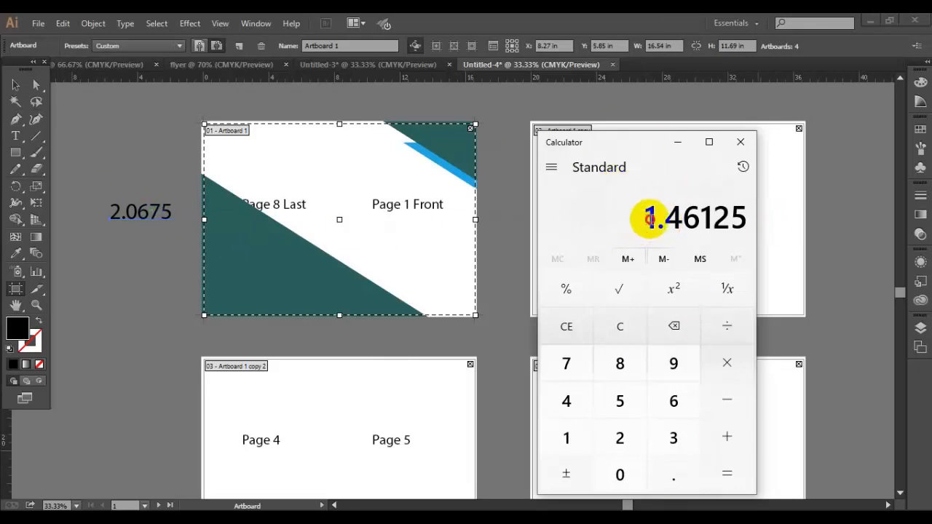
# - Copy the Calculator result, duplicate the 2.0675 text below itself in Illustrator, and replace the copy's content with 1.46125
pyautogui.moveTo(647, 217); pyautogui.dragTo(744, 217)
pyautogui.rightClick(744, 218)
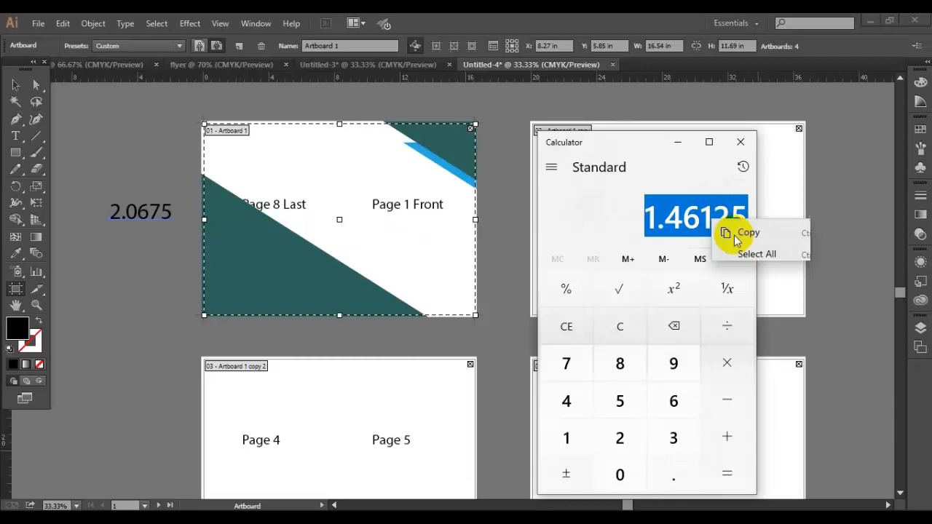
pyautogui.click(750, 232)
pyautogui.click(15, 85)
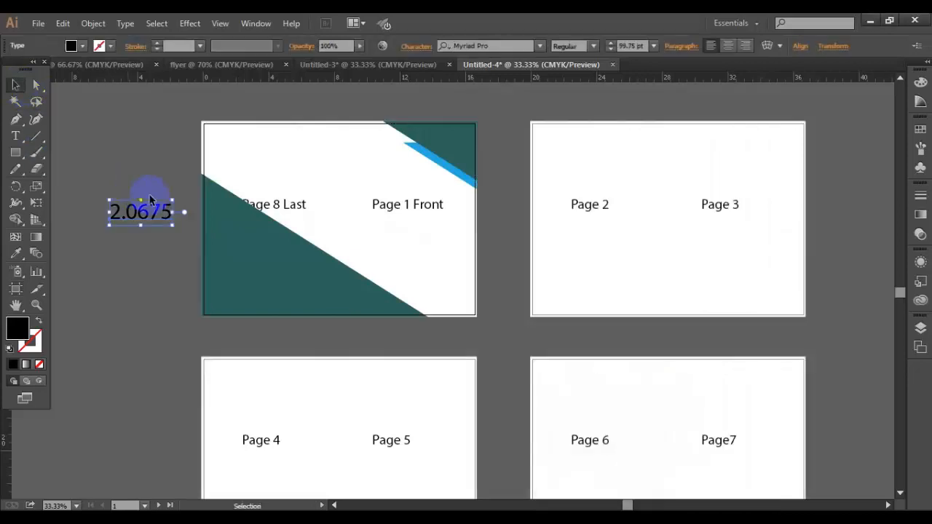
pyautogui.moveTo(150, 210); pyautogui.dragTo(151, 263)
pyautogui.doubleClick(151, 264)
pyautogui.moveTo(73, 252); pyautogui.dragTo(215, 258)
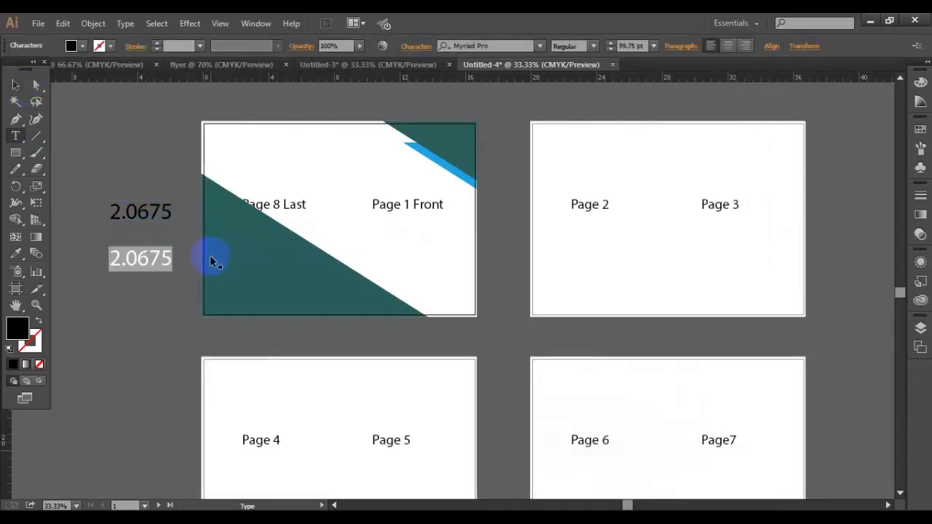
pyautogui.hotkey('ctrl', 'v')
pyautogui.click(15, 85)
pyautogui.click(162, 198)
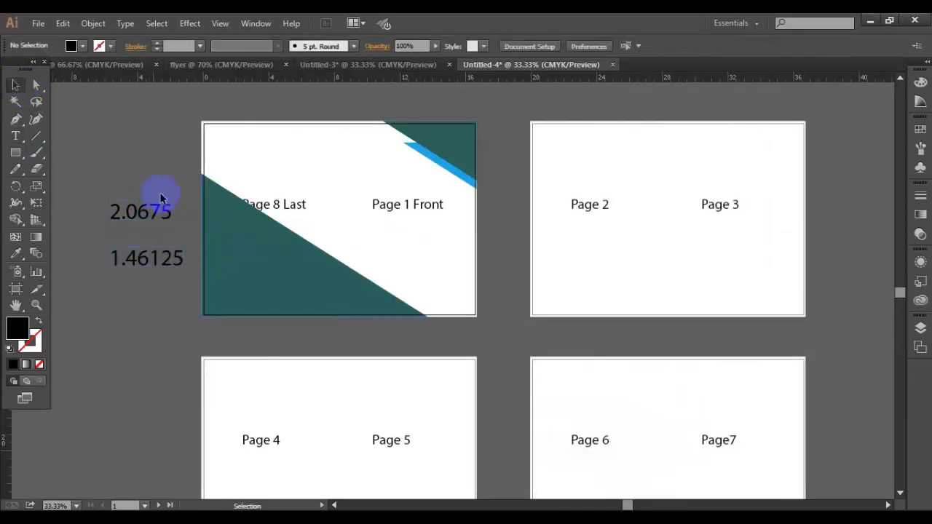
# - Move the 2.0675 text down slightly, closer to the 1.46125 text, and deselect
pyautogui.moveTo(153, 216); pyautogui.dragTo(154, 223)
pyautogui.click(145, 266)
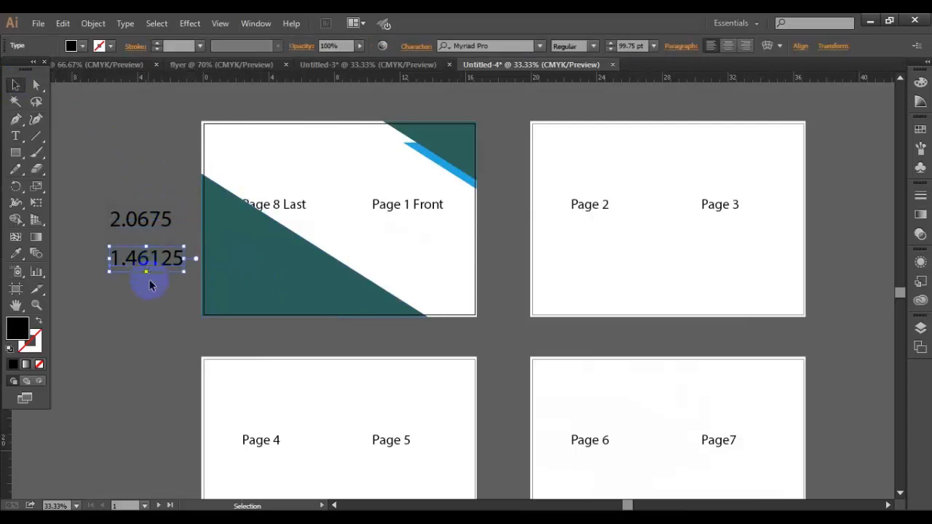
pyautogui.scroll(2, 146, 323)
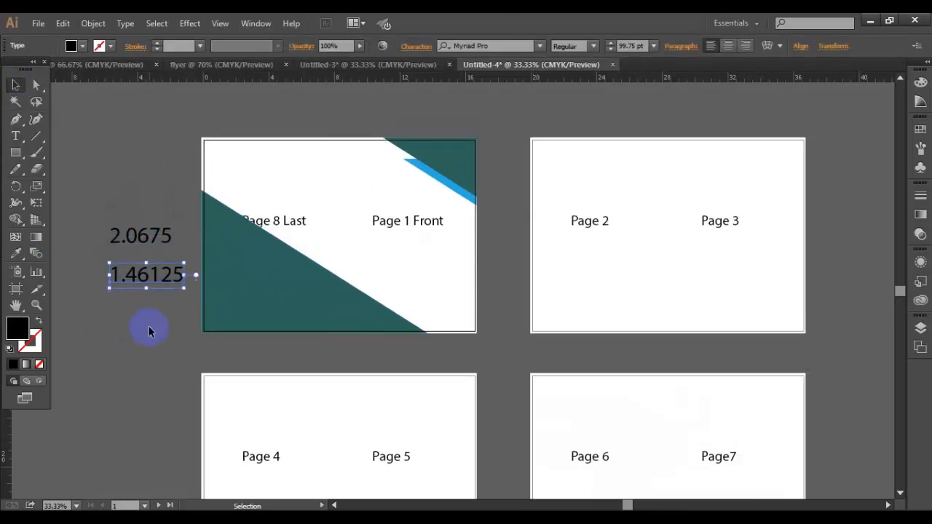
pyautogui.click(39, 28)
pyautogui.click(374, 113)
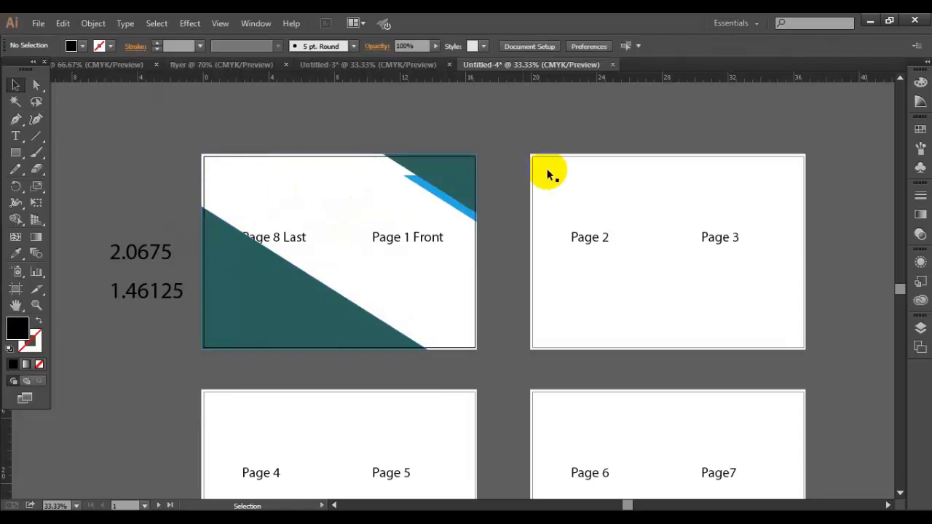
# - Look over the four booklet spreads and check the width and height of the cover spread's artwork group
pyautogui.scroll(-4, 374, 370)
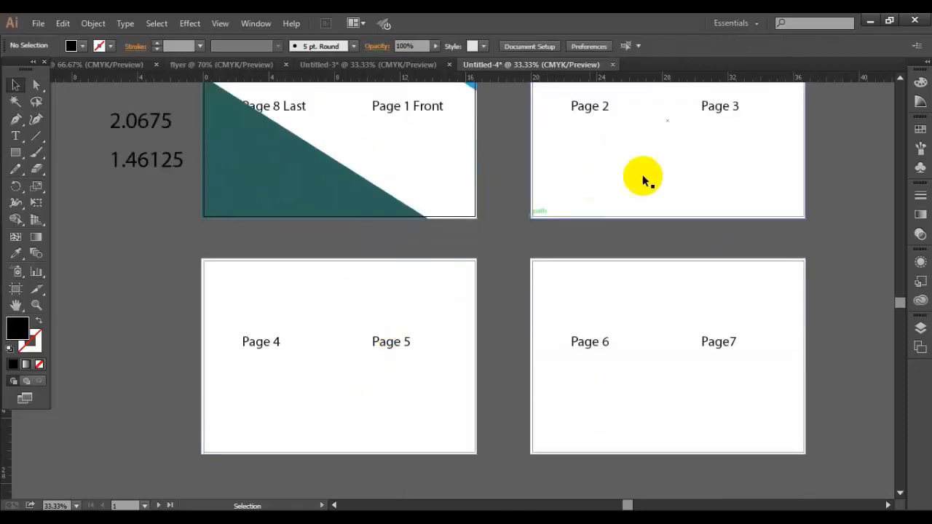
pyautogui.scroll(1, 510, 276)
pyautogui.scroll(2, 597, 313)
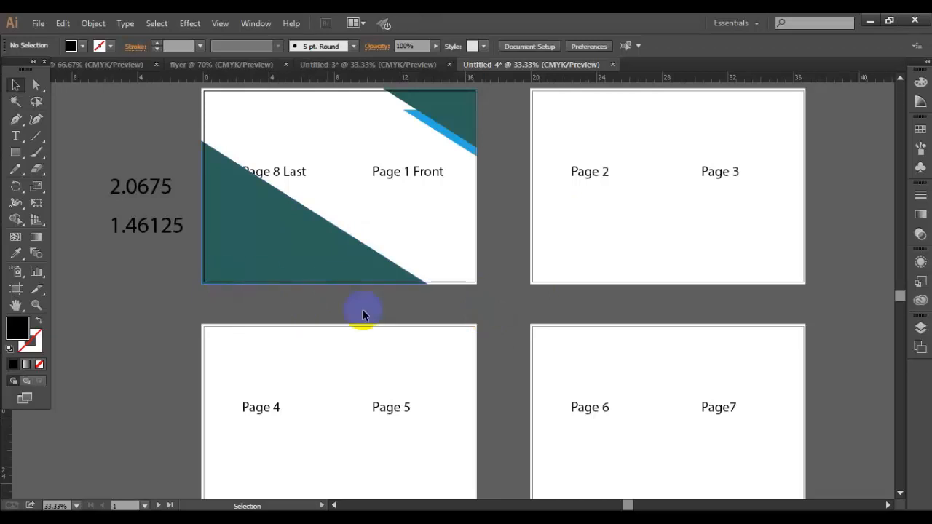
pyautogui.scroll(2, 328, 277)
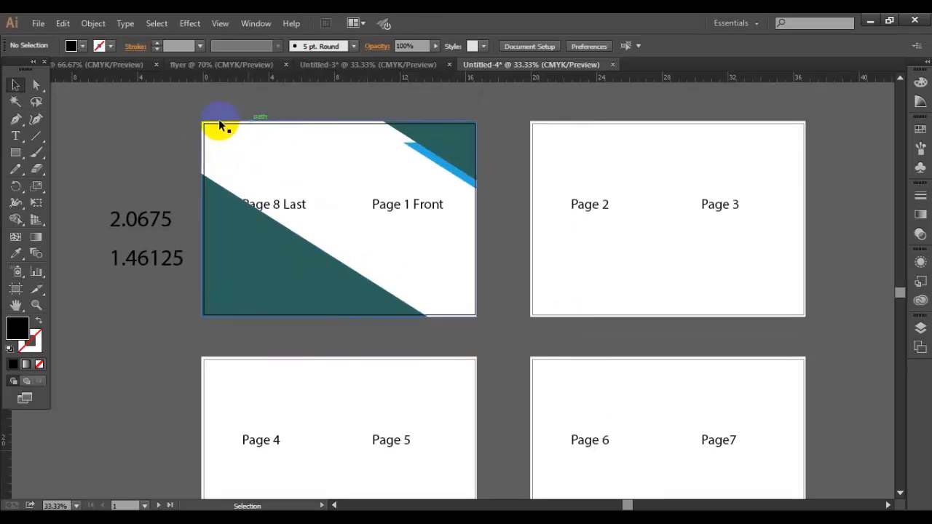
pyautogui.click(240, 137)
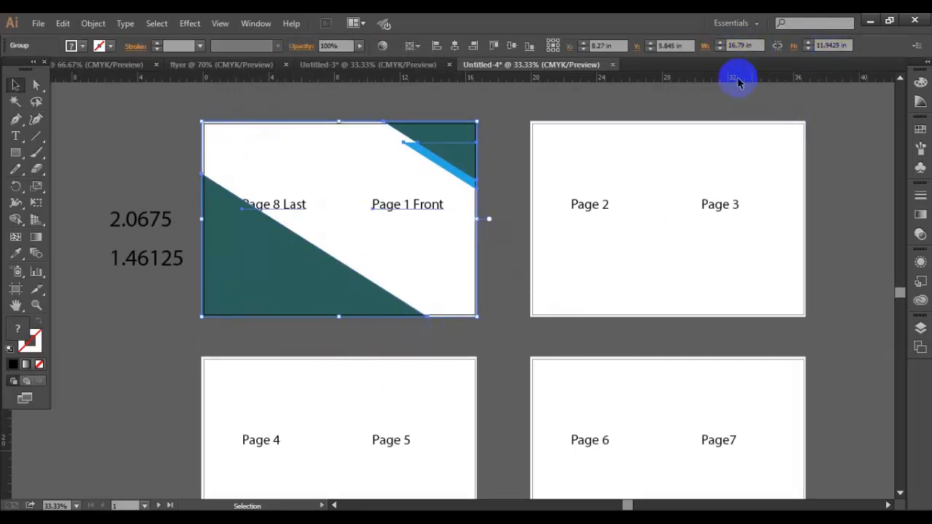
pyautogui.click(741, 42)
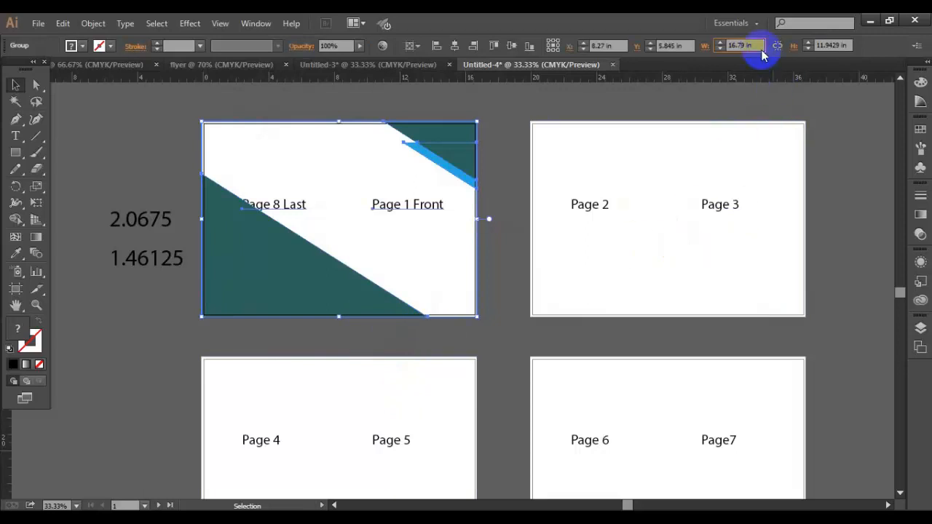
pyautogui.click(754, 45)
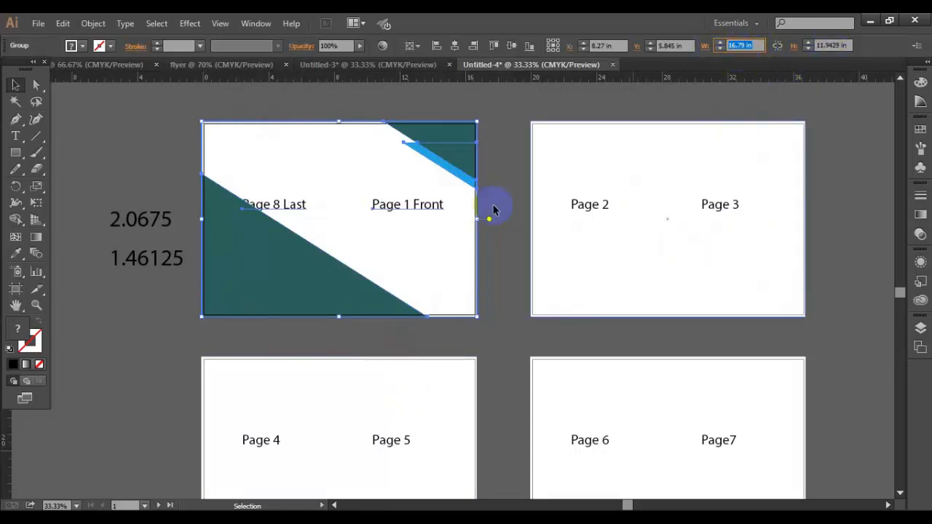
pyautogui.click(518, 217)
pyautogui.click(427, 162)
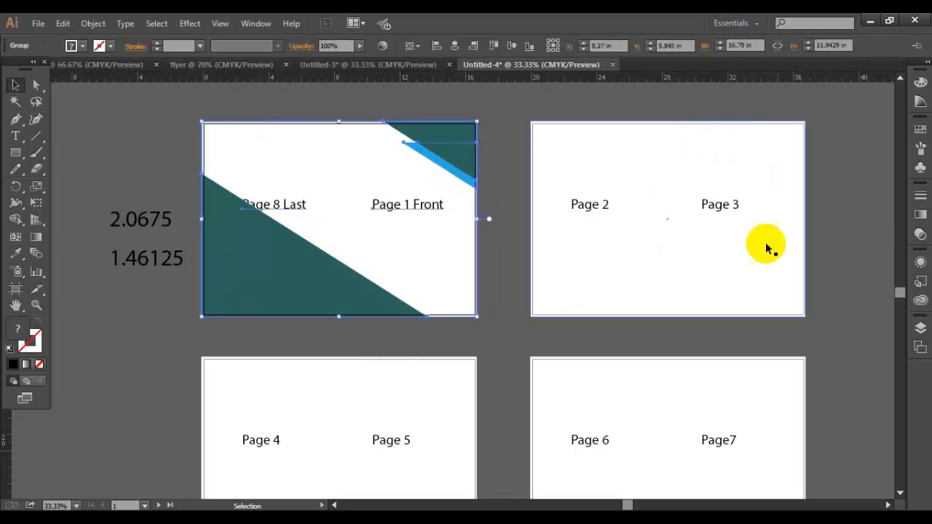
pyautogui.click(387, 323)
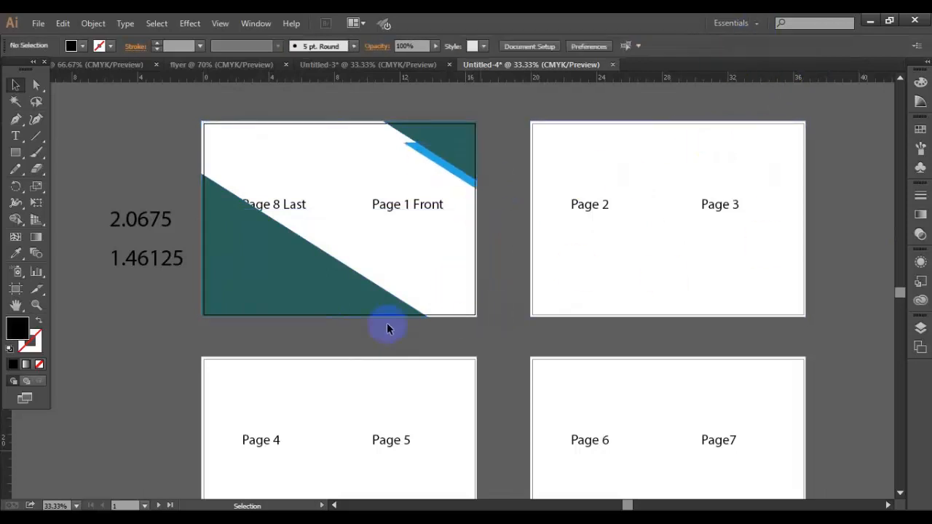
pyautogui.click(160, 270)
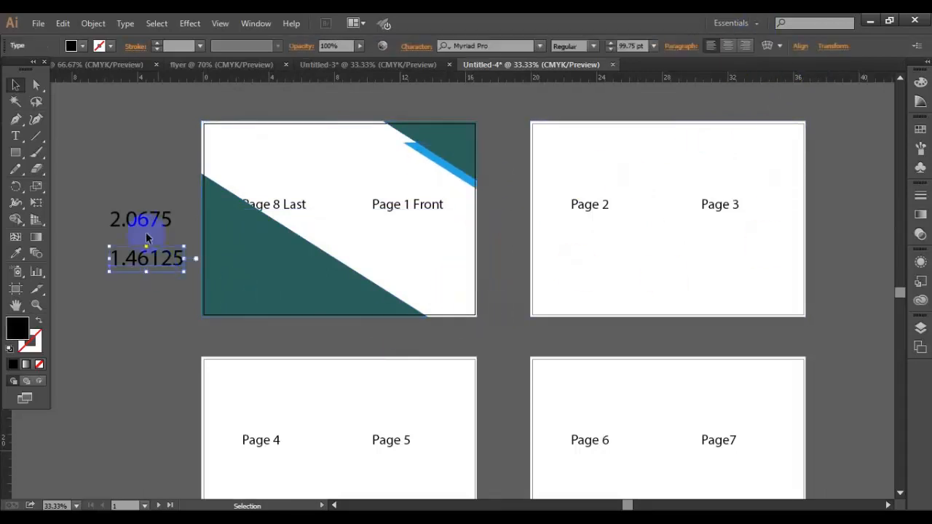
pyautogui.click(168, 322)
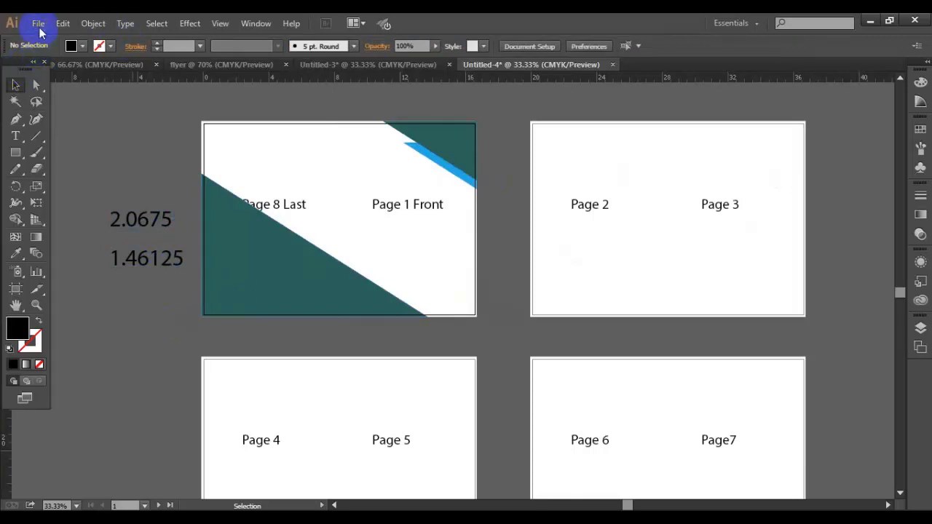
pyautogui.click(262, 170)
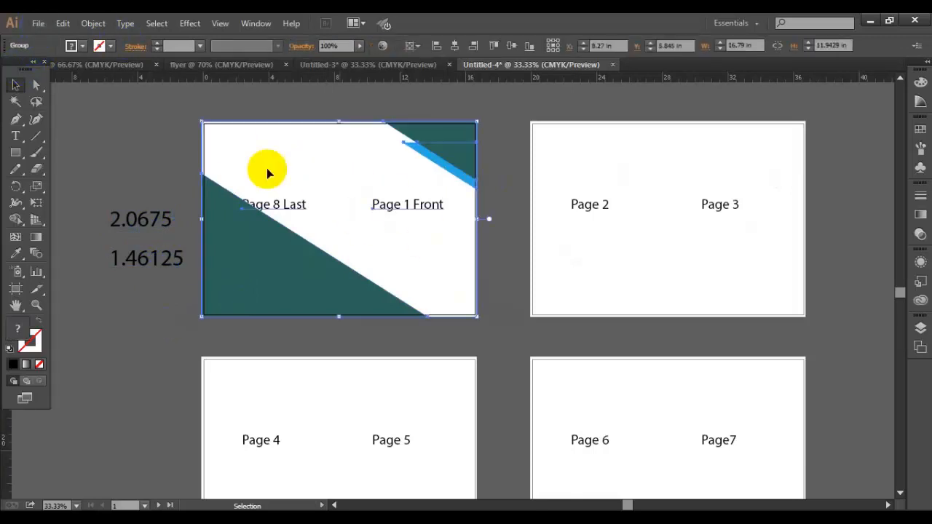
pyautogui.click(497, 199)
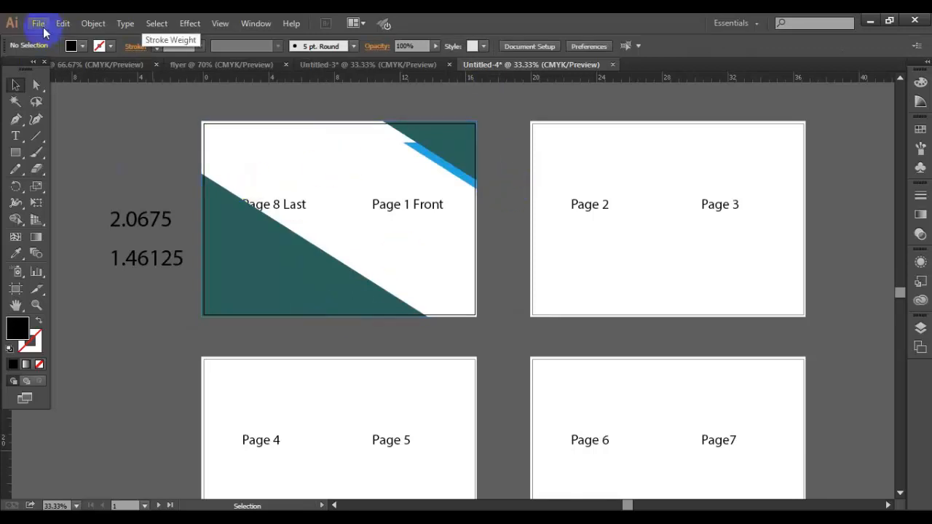
# - Select all characters of the 2.0675 text beside the cover spread for reuse and return to the Selection tool
pyautogui.doubleClick(153, 230)
pyautogui.moveTo(172, 220); pyautogui.dragTo(88, 219)
pyautogui.rightClick(144, 219)
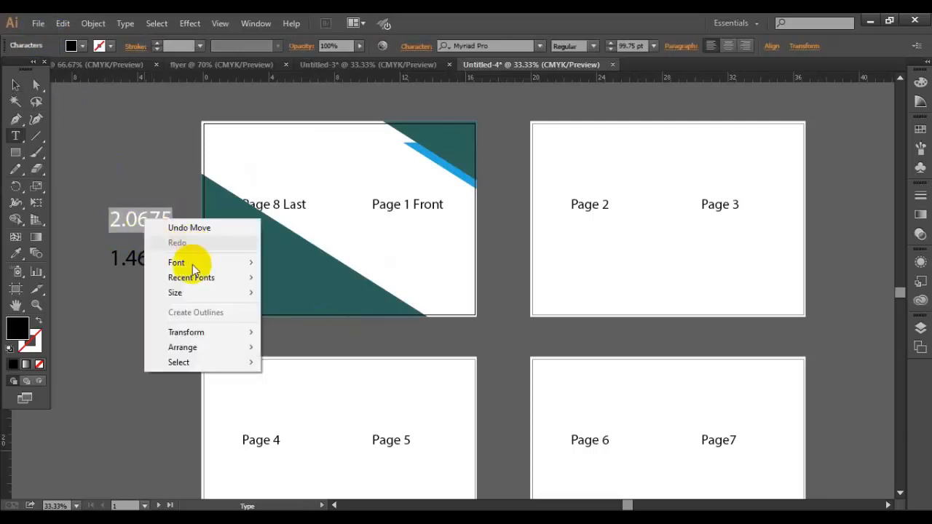
pyautogui.click(116, 219)
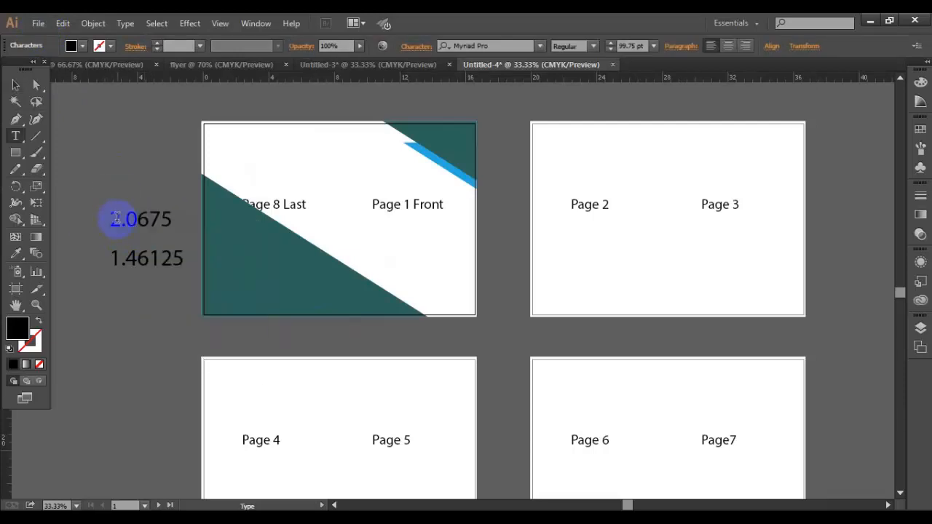
pyautogui.moveTo(180, 219); pyautogui.dragTo(194, 220)
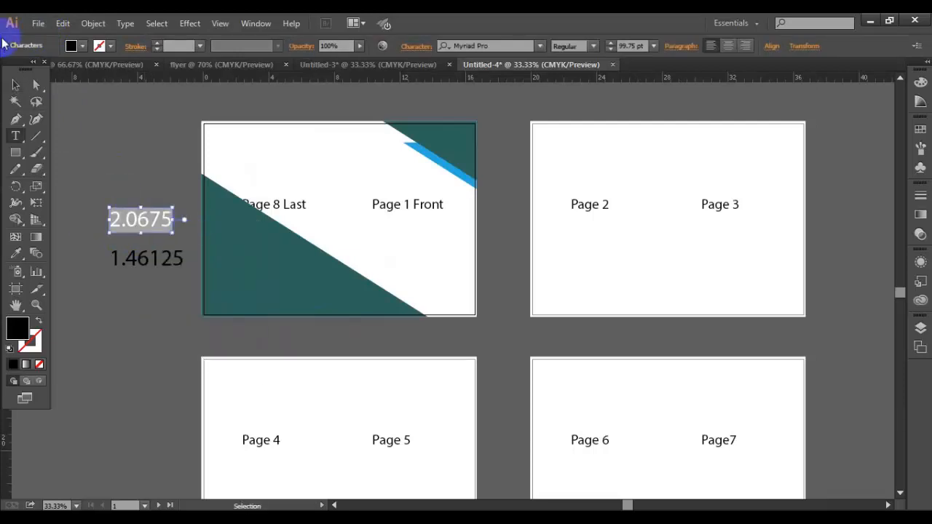
pyautogui.click(16, 85)
pyautogui.scroll(-3, 29, 58)
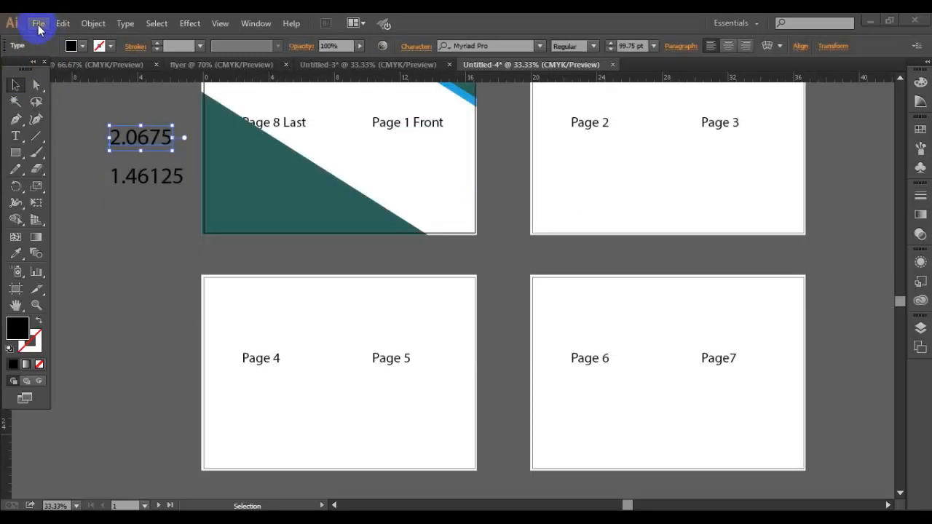
# - Start a new document and set its width to 2.0675 in and its height to 1.46124 in
pyautogui.click(39, 23)
pyautogui.click(29, 36)
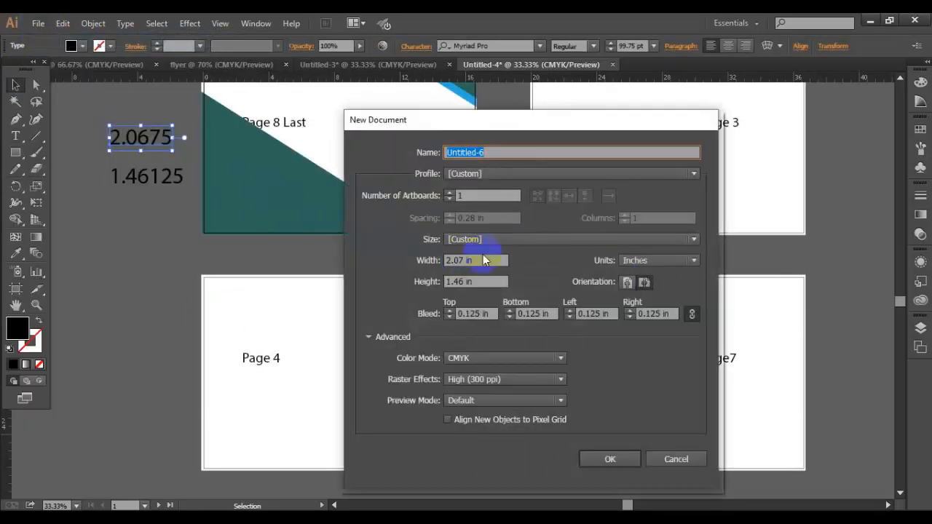
pyautogui.doubleClick(466, 260)
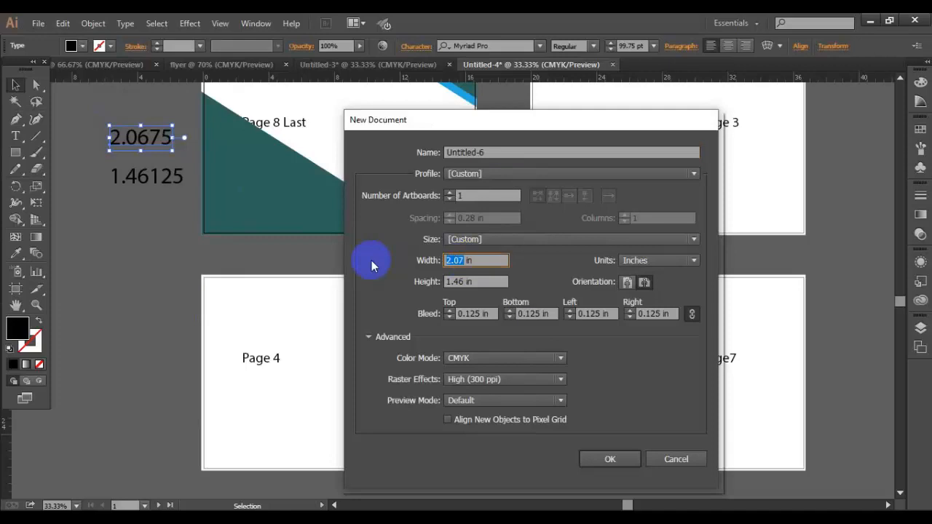
pyautogui.write('2.0675')
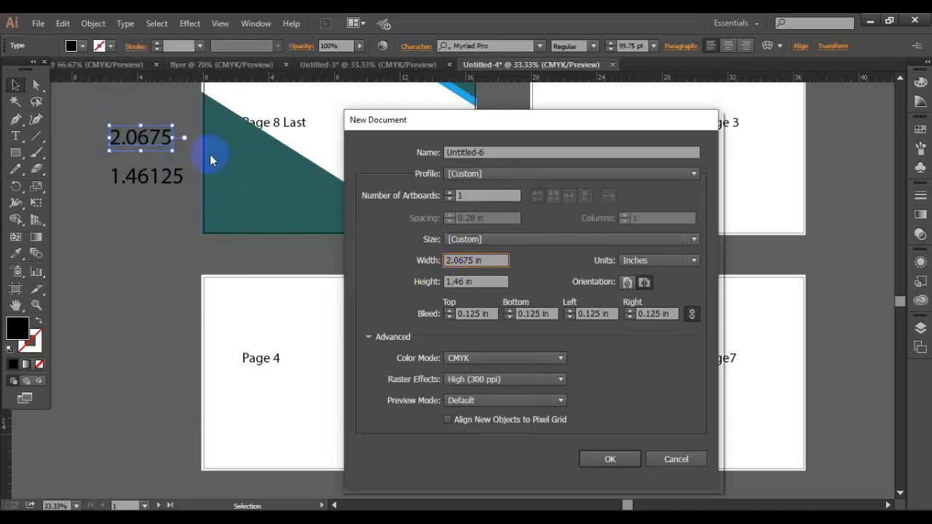
pyautogui.doubleClick(460, 281)
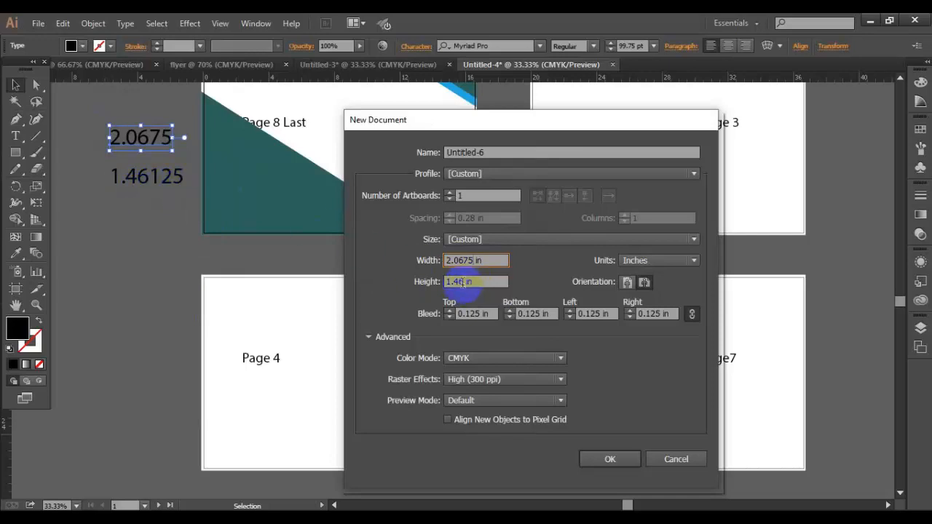
pyautogui.doubleClick(462, 282)
pyautogui.doubleClick(466, 281)
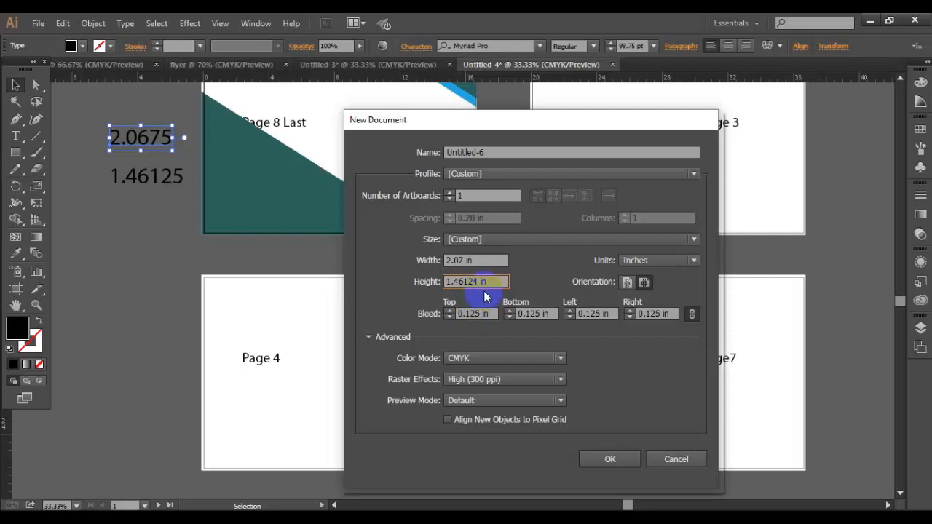
# - Set the new document's bleed to 0 in on all four sides and link the bleed values
pyautogui.moveTo(475, 313); pyautogui.dragTo(428, 314)
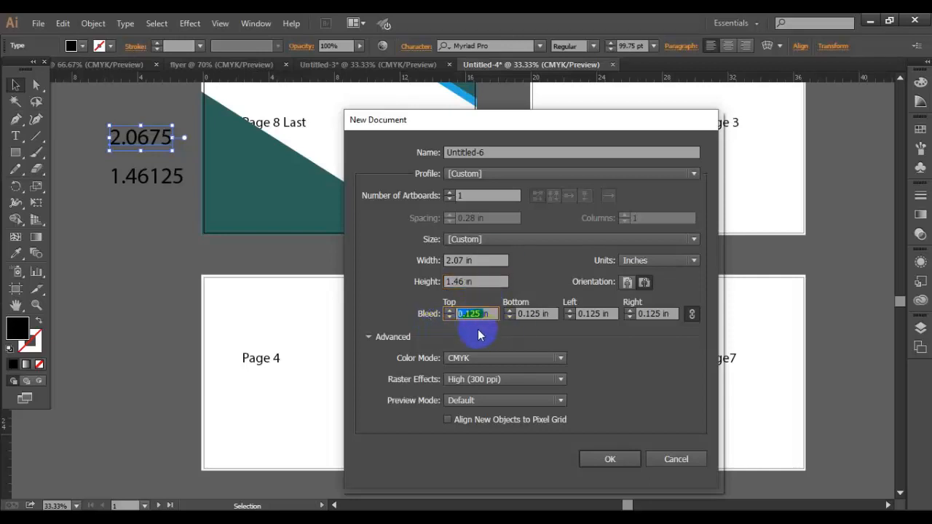
pyautogui.press('BackSpace')
pyautogui.click(691, 314)
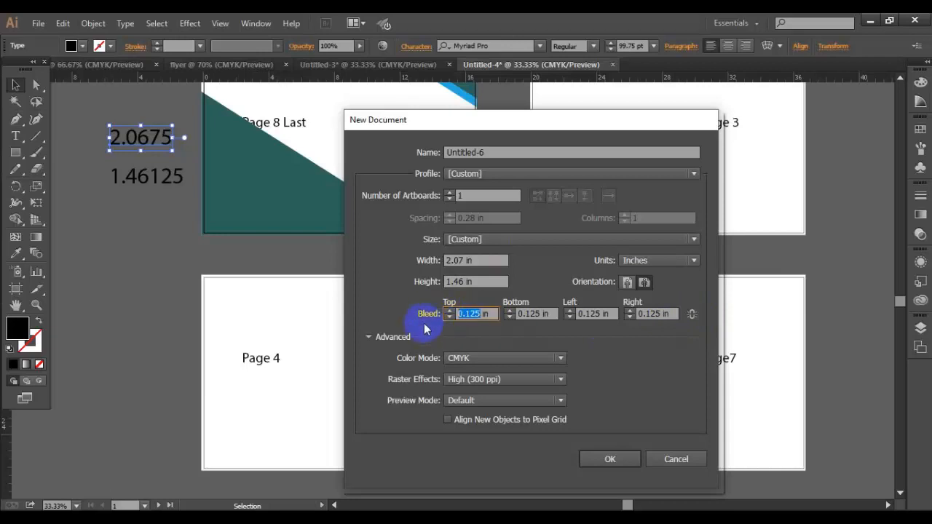
pyautogui.press('BackSpace')
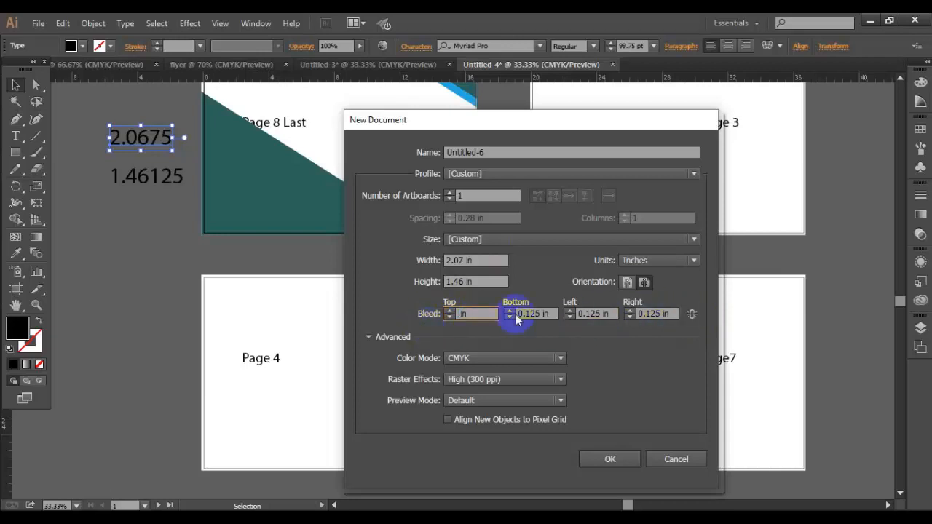
pyautogui.click(525, 314)
pyautogui.write('0')
pyautogui.click(434, 314)
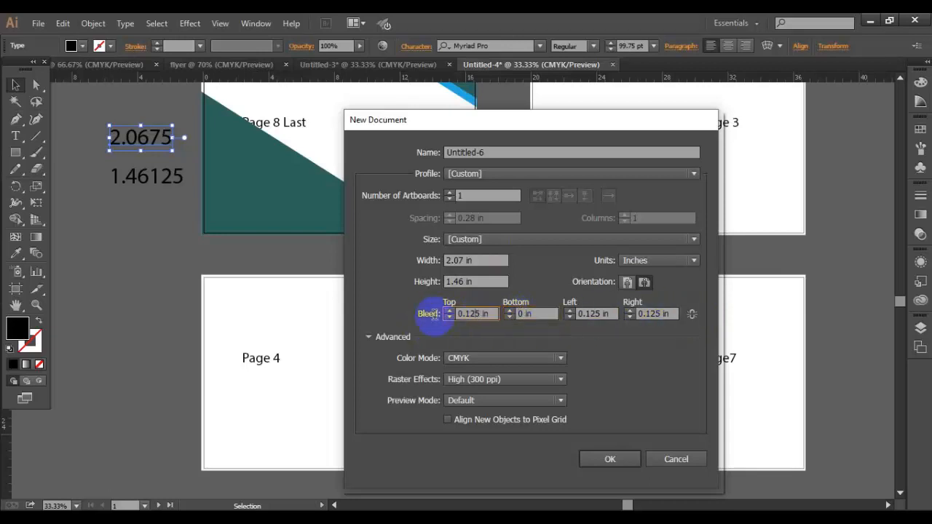
pyautogui.click(651, 313)
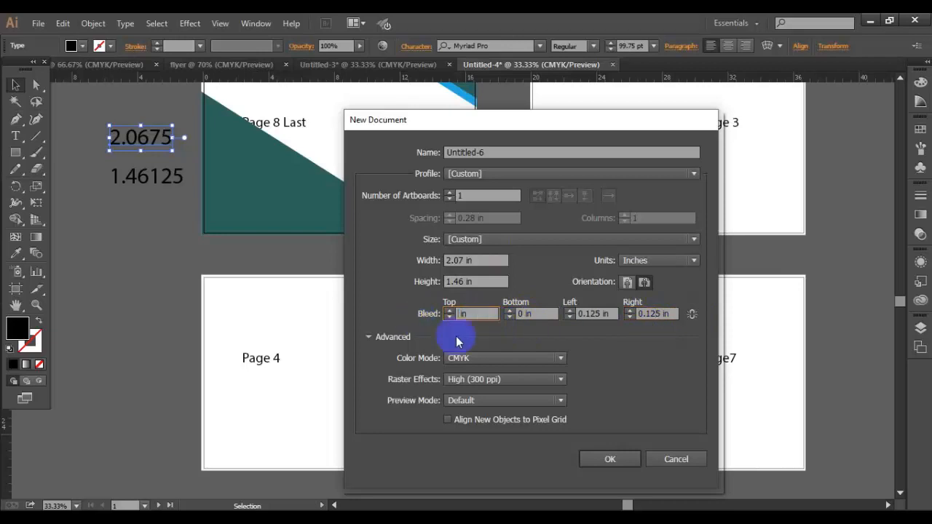
pyautogui.click(593, 313)
pyautogui.write('0.125')
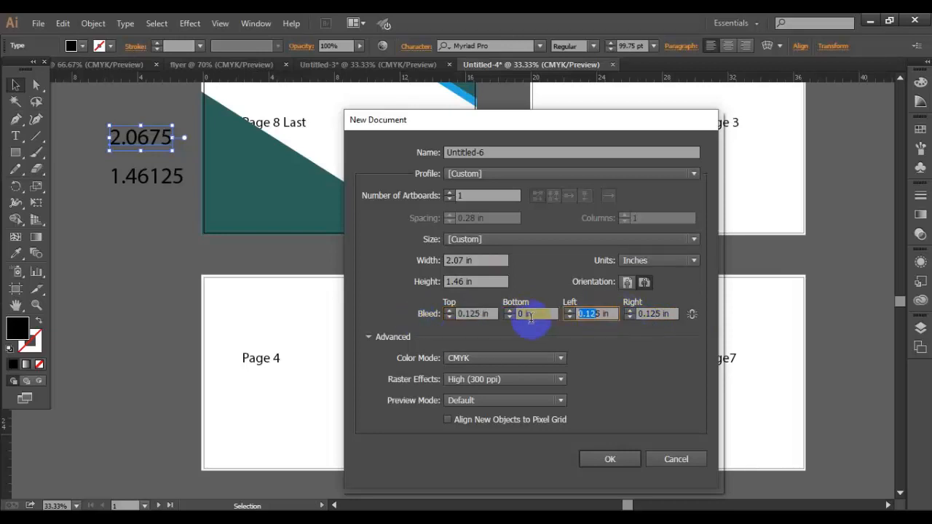
pyautogui.click(691, 314)
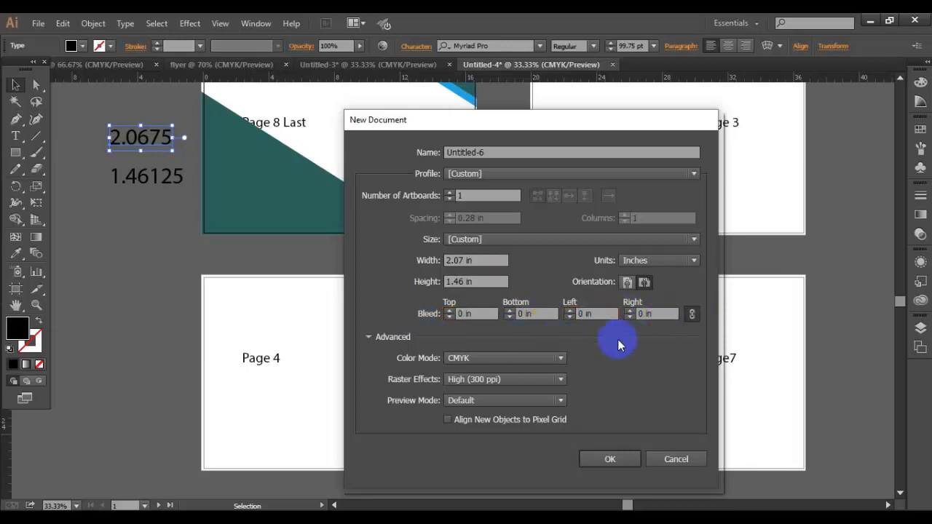
# - Collapse the advanced options and create the new document
pyautogui.click(373, 337)
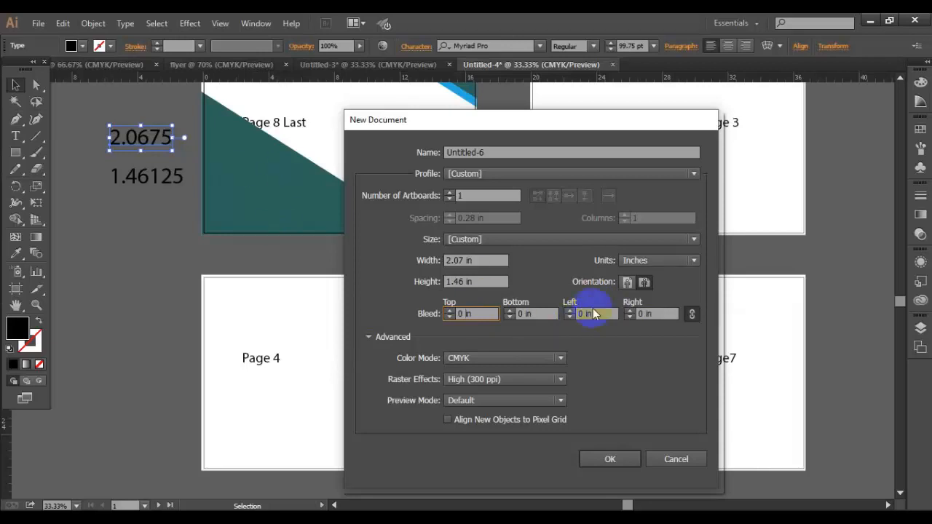
pyautogui.click(467, 314)
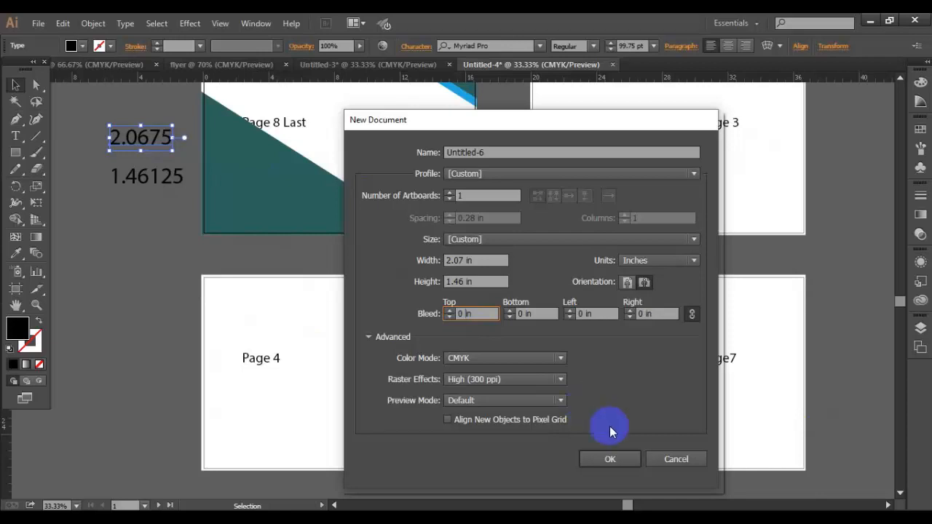
pyautogui.click(368, 337)
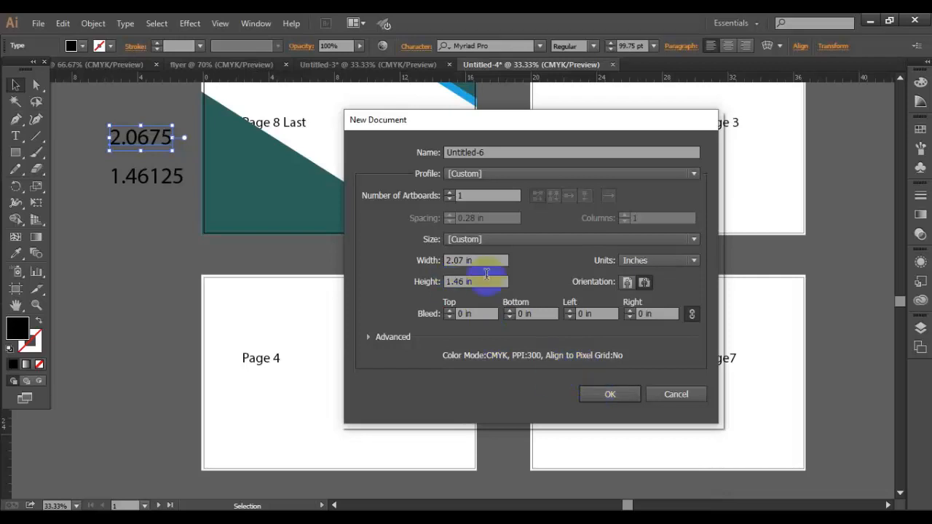
pyautogui.click(609, 399)
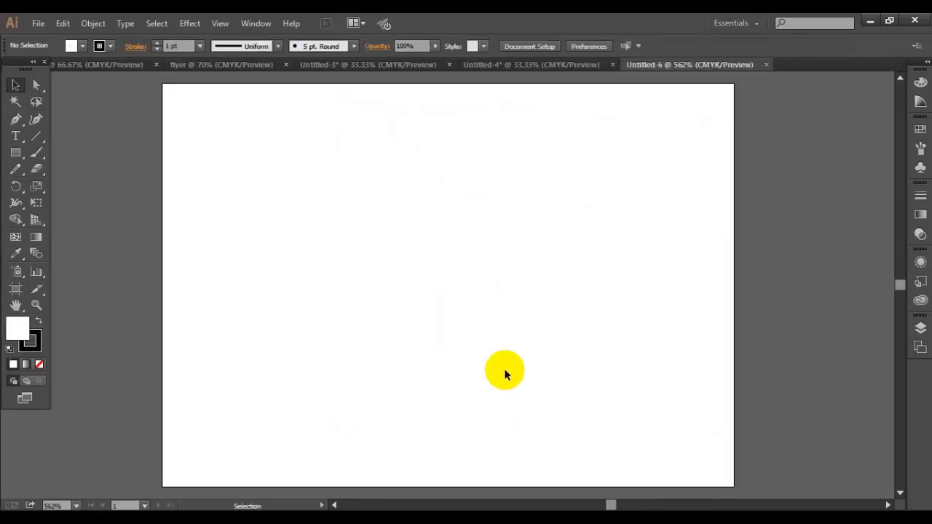
# - Copy the cover spread's artwork group from Untitled-4 into the new Untitled-6 document
pyautogui.click(396, 65)
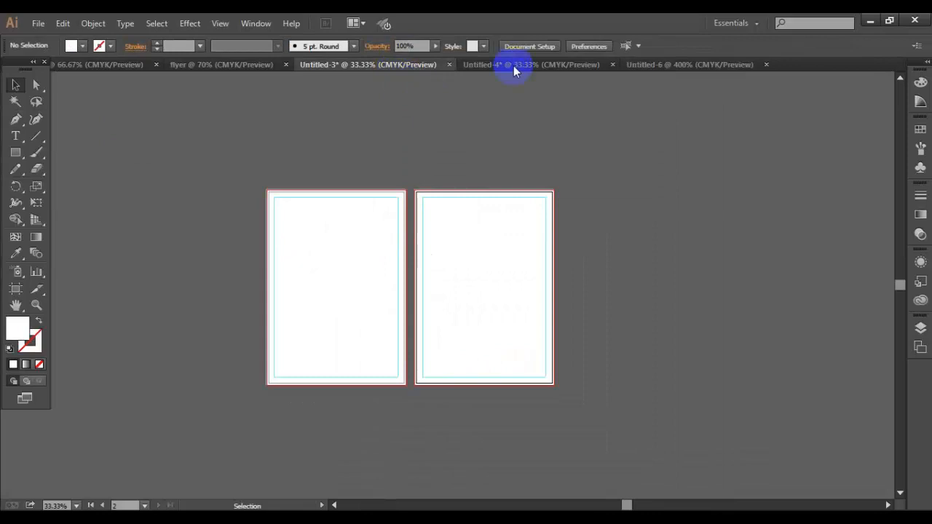
pyautogui.click(510, 66)
pyautogui.click(329, 271)
pyautogui.scroll(1, 313, 226)
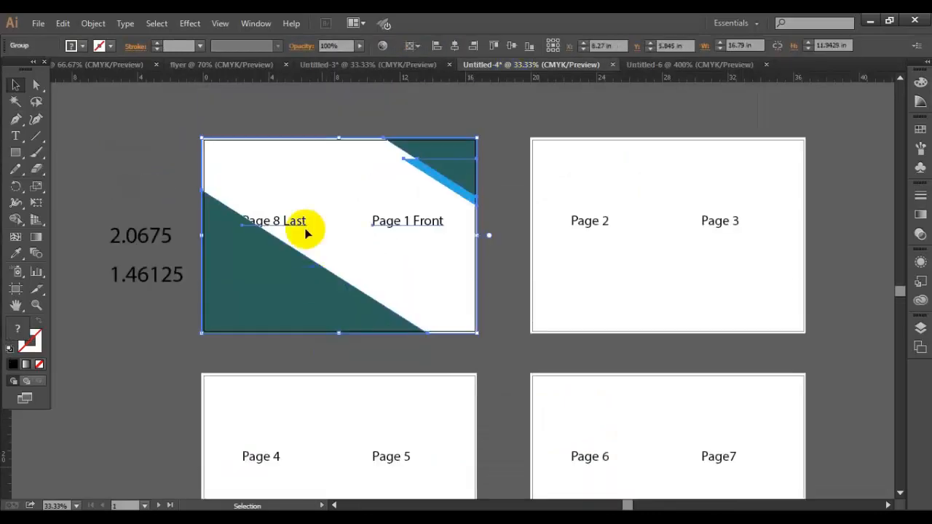
pyautogui.moveTo(309, 284); pyautogui.dragTo(503, 374)
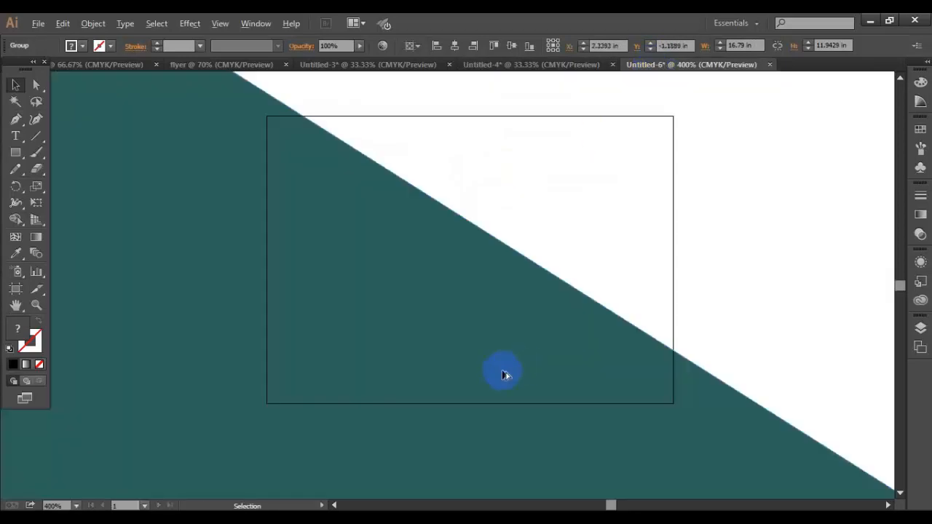
# - Center the cover artwork on the small artboard and scale it proportionally about its center to 2.0675 by 1.4706 in
pyautogui.hotkey('ctrl', '1')
pyautogui.scroll(-5, 503, 373)
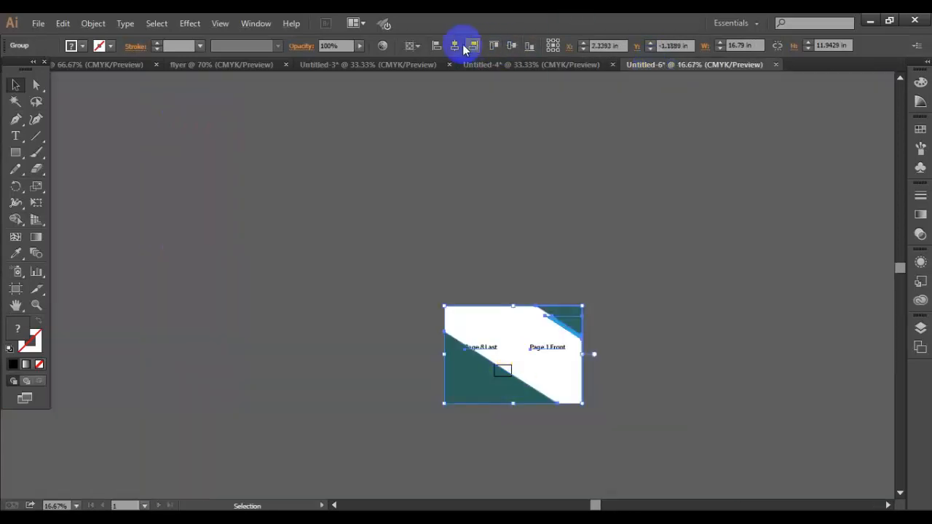
pyautogui.click(503, 48)
pyautogui.scroll(2, 550, 492)
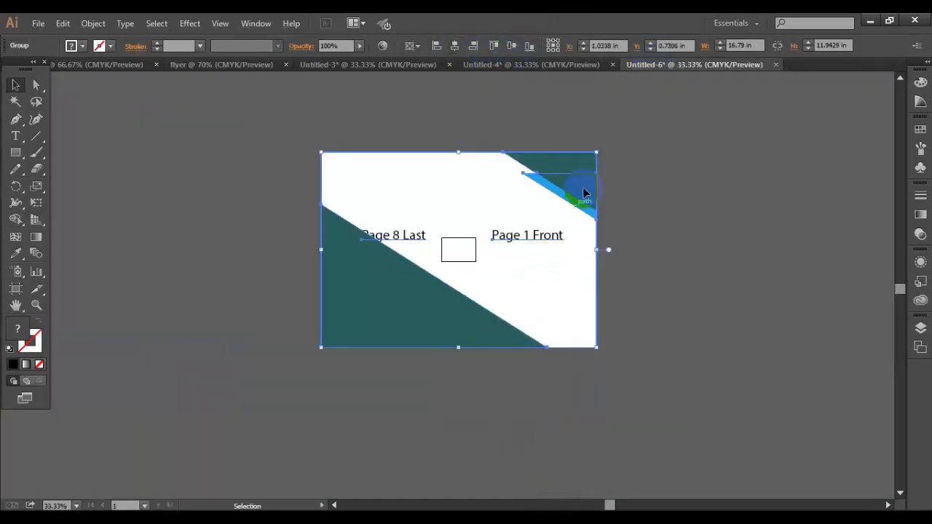
pyautogui.moveTo(596, 154); pyautogui.dragTo(484, 219)
pyautogui.scroll(4, 444, 303)
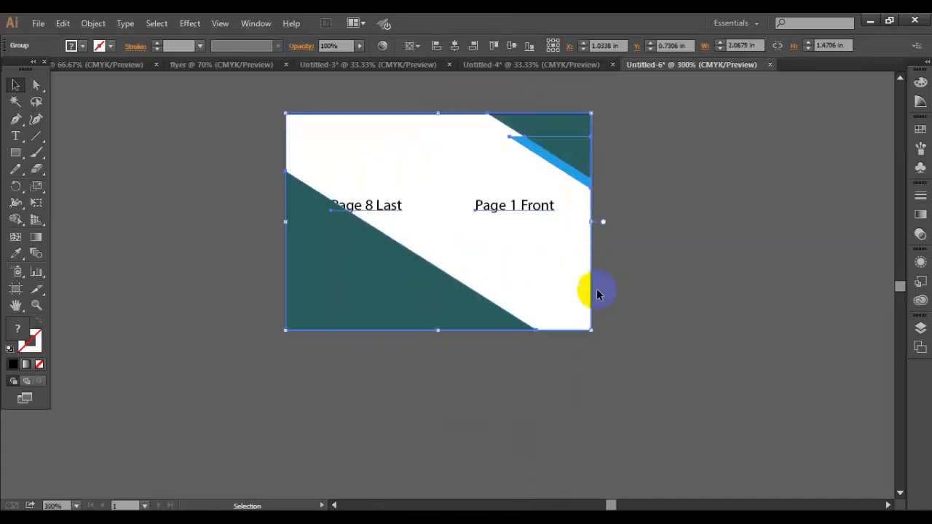
# - Examine how the scaled artwork's top corner and bottom edge line up with the artboard boundary
pyautogui.scroll(3, 608, 135)
pyautogui.scroll(-3, 626, 167)
pyautogui.scroll(-1, 641, 217)
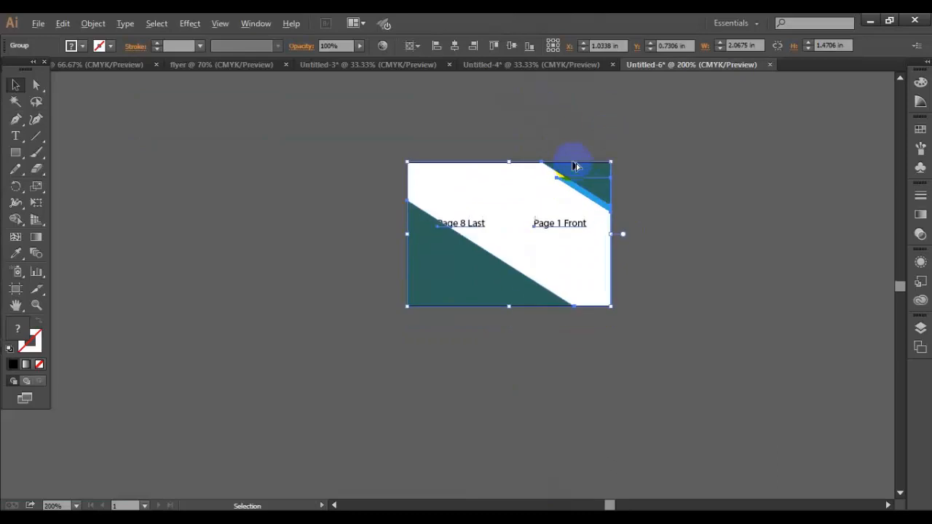
pyautogui.scroll(3, 573, 166)
pyautogui.scroll(2, 391, 159)
pyautogui.scroll(1, 597, 272)
pyautogui.scroll(-3, 596, 273)
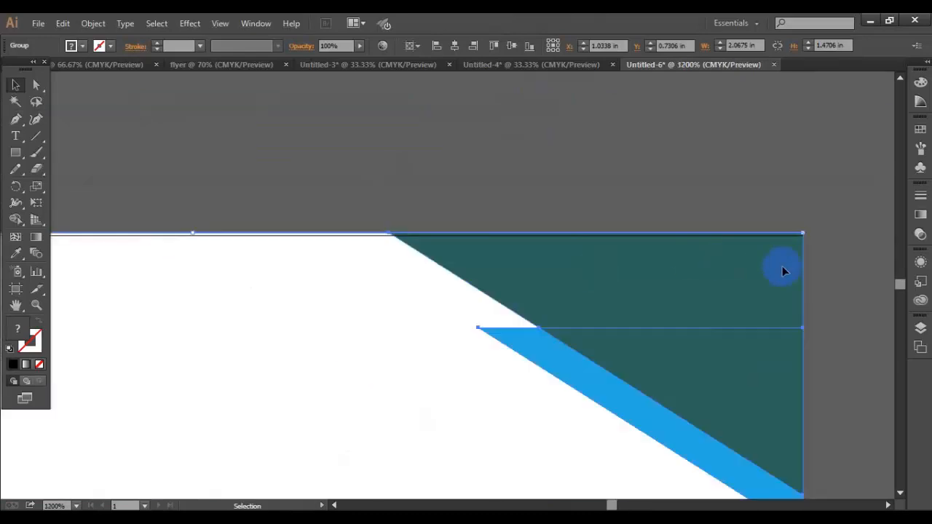
pyautogui.scroll(5, 803, 241)
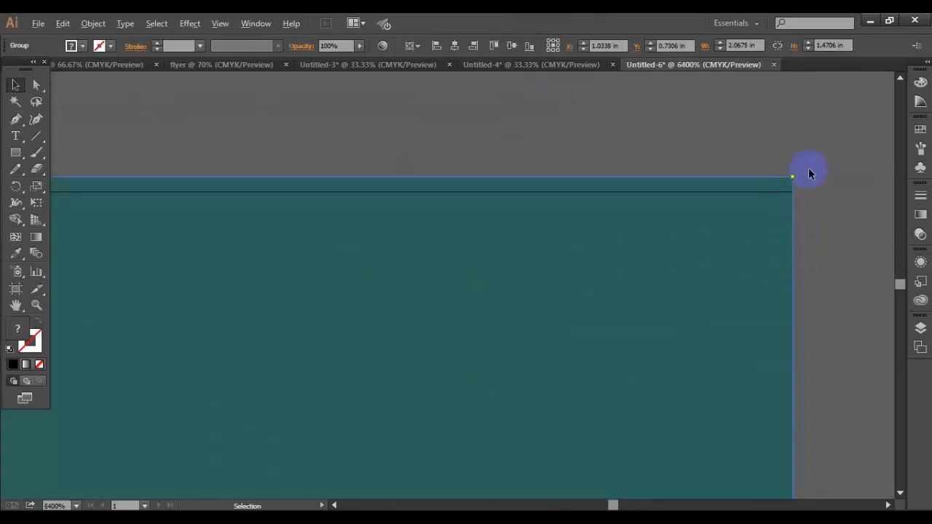
pyautogui.scroll(-8, 808, 174)
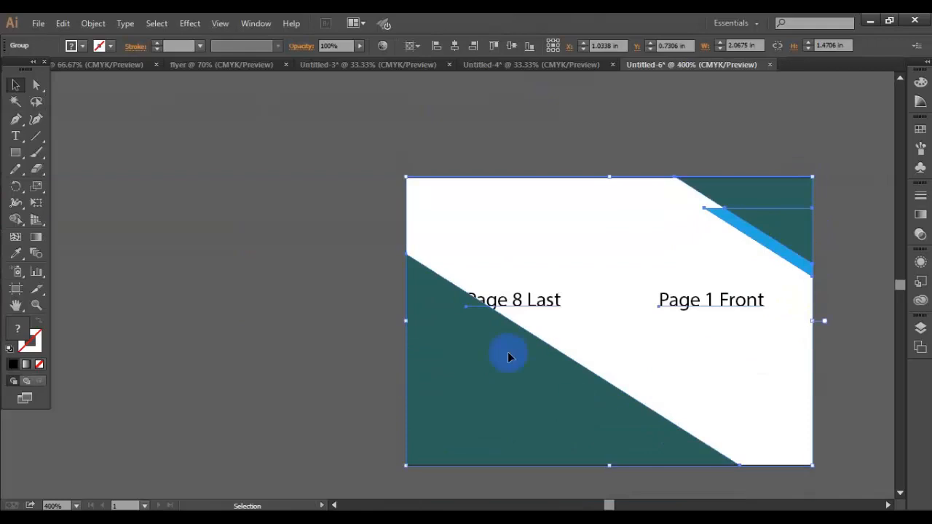
pyautogui.scroll(7, 397, 390)
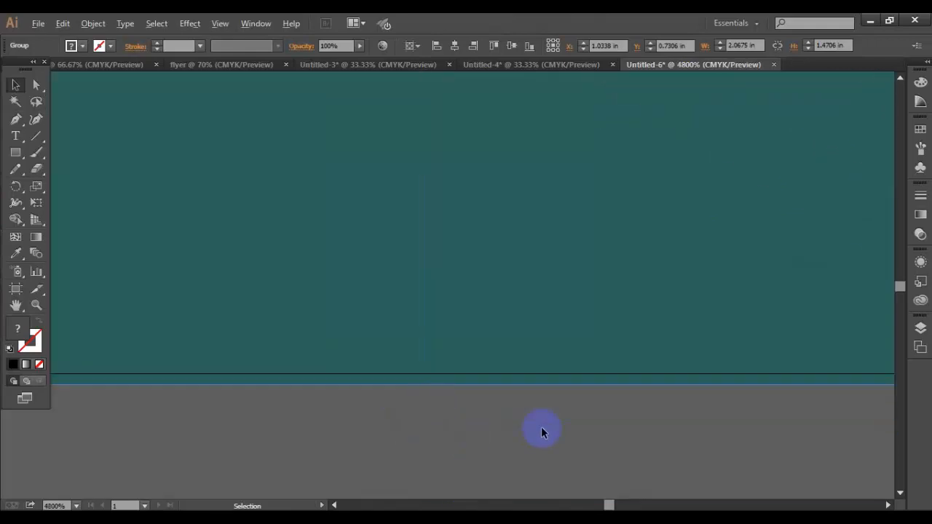
# - Move the scaled artwork group slightly so its bottom and right edges meet the artboard boundary
pyautogui.scroll(-4, 308, 405)
pyautogui.moveTo(652, 380); pyautogui.dragTo(655, 377)
pyautogui.scroll(-4, 471, 432)
pyautogui.scroll(3, 386, 336)
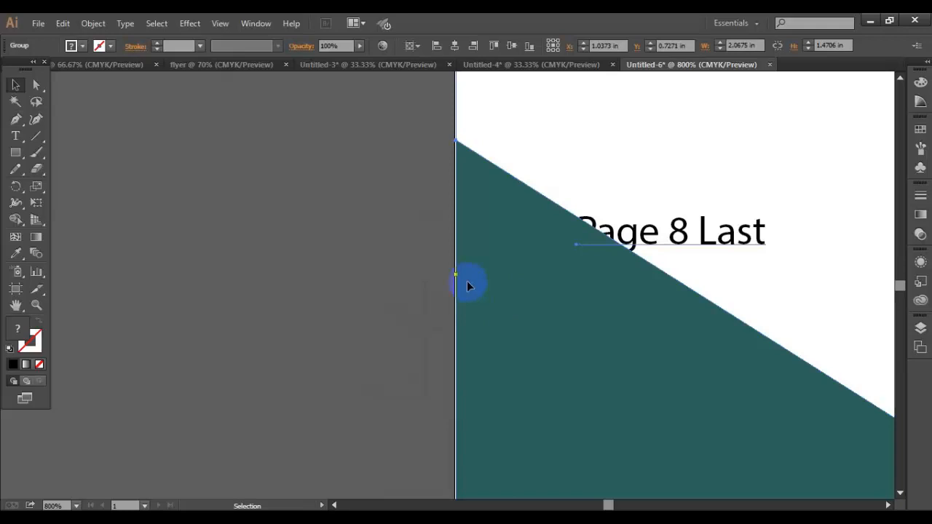
# - Scale the artwork group proportionally by its top-left corner to the artboard's left edge, about 2.071 by 1.4731 in, and deselect it
pyautogui.scroll(5, 468, 284)
pyautogui.scroll(4, 471, 183)
pyautogui.scroll(3, 419, 161)
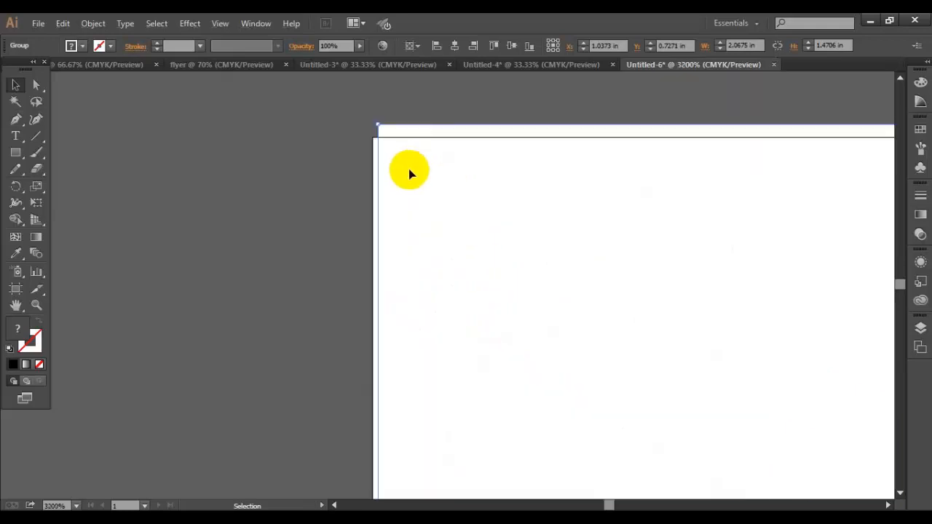
pyautogui.moveTo(378, 169); pyautogui.dragTo(374, 166)
pyautogui.hotkey('ctrl', 'z')
pyautogui.click(303, 212)
pyautogui.click(390, 179)
pyautogui.click(261, 303)
# - Examine how the resized artwork's edges line up with the artboard, especially the overhang along the top
pyautogui.scroll(-8, 260, 298)
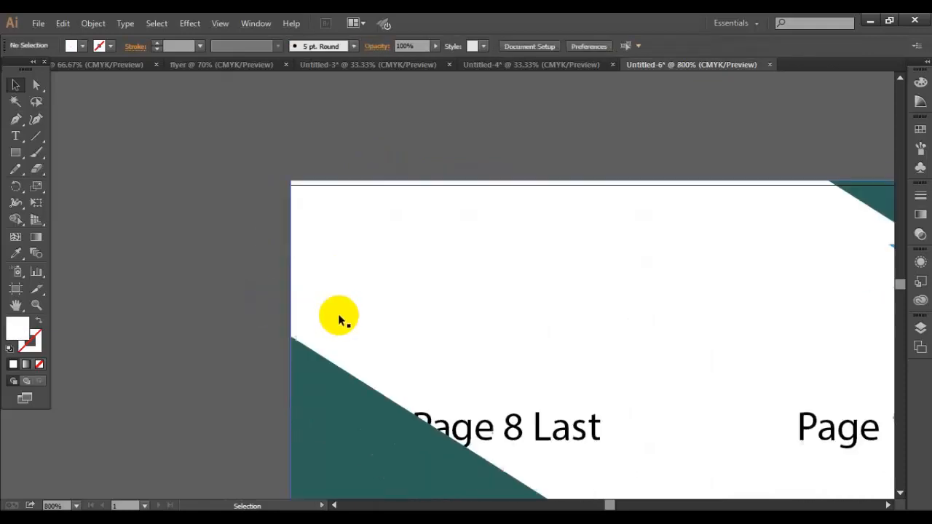
pyautogui.scroll(-2, 415, 398)
pyautogui.scroll(2, 406, 397)
pyautogui.scroll(3, 428, 233)
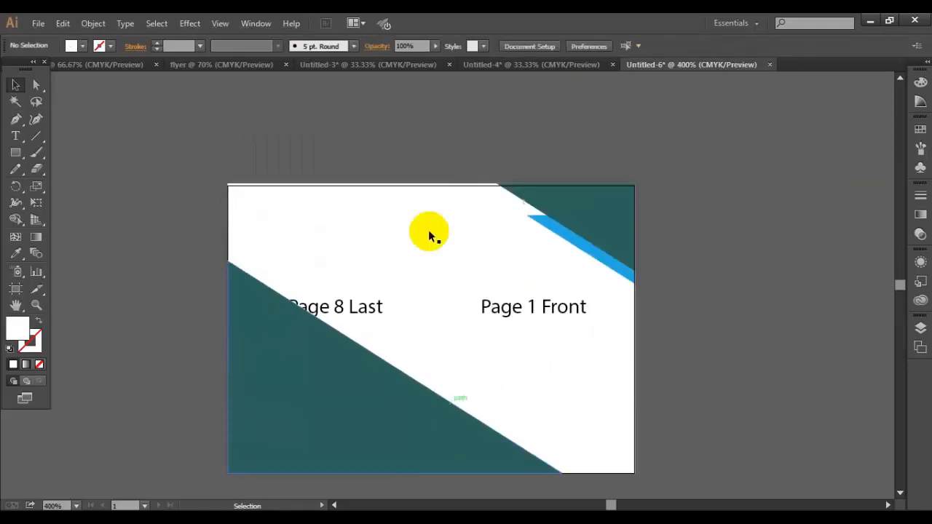
pyautogui.scroll(2, 476, 233)
pyautogui.scroll(3, 446, 213)
pyautogui.click(447, 213)
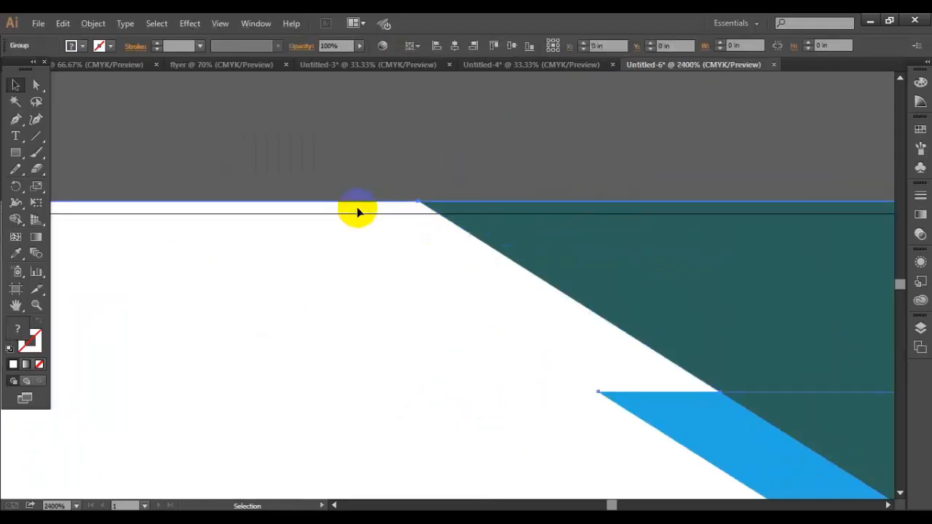
pyautogui.scroll(-3, 553, 233)
pyautogui.scroll(-4, 588, 267)
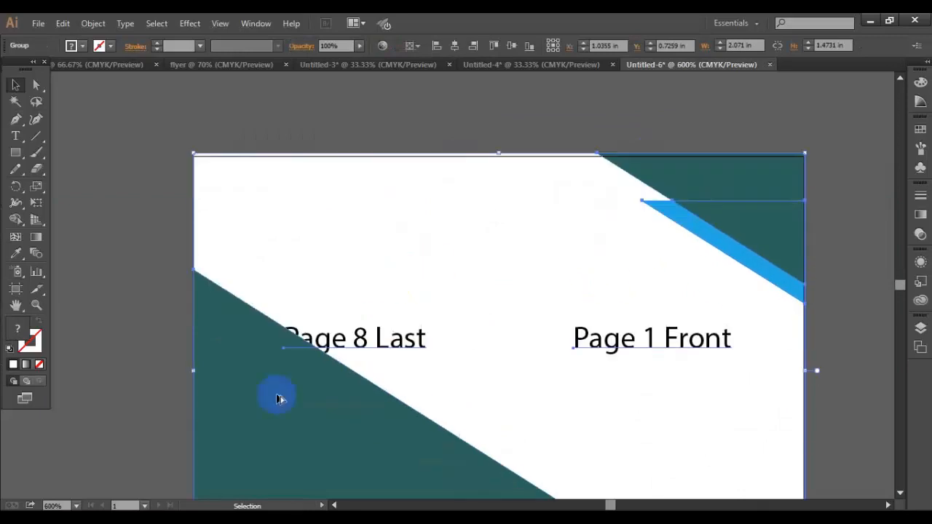
pyautogui.scroll(-2, 626, 364)
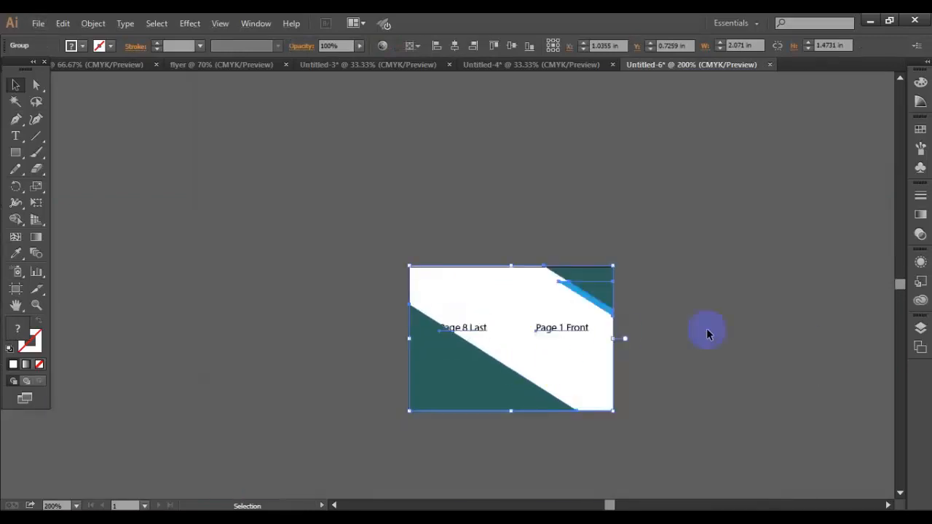
pyautogui.click(532, 437)
pyautogui.scroll(1, 531, 437)
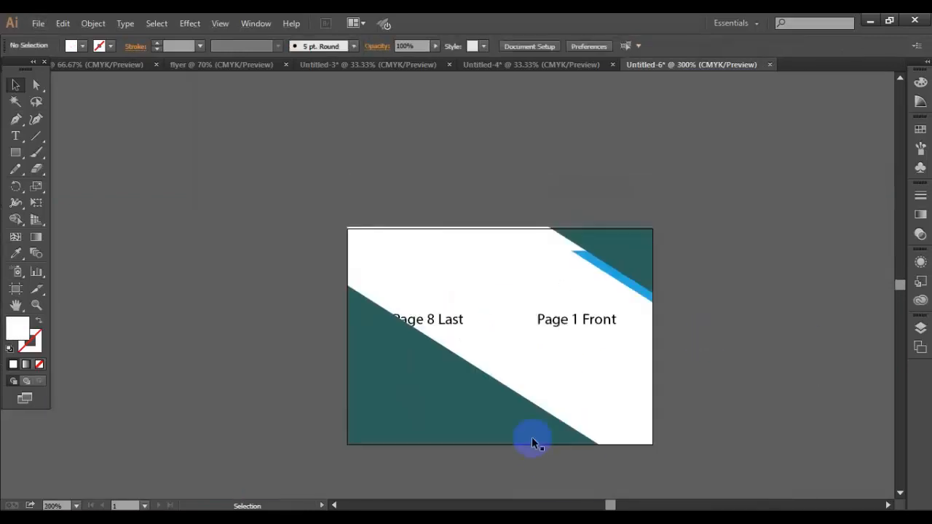
# - Switch to the Untitled-4 document and select the 2.0675 size note beside the cover spread
pyautogui.click(348, 65)
pyautogui.click(239, 67)
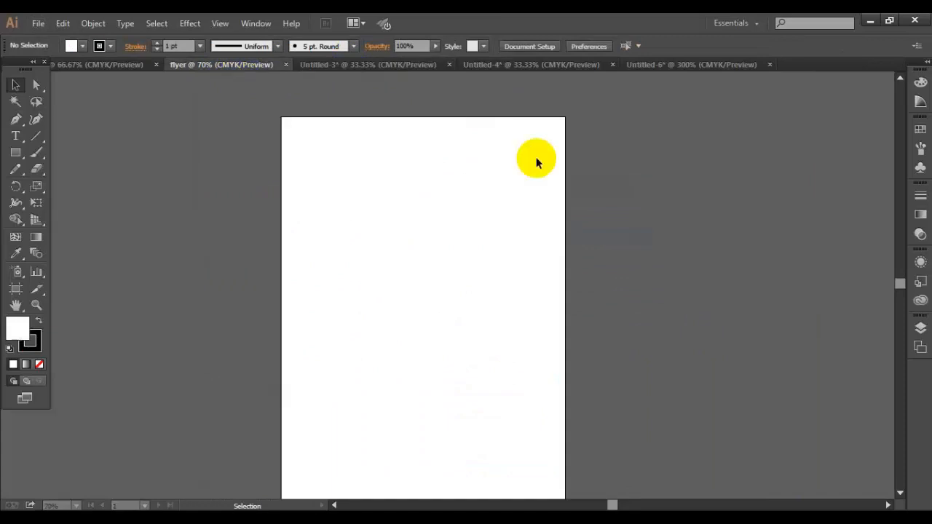
pyautogui.click(543, 67)
pyautogui.scroll(-2, 306, 364)
pyautogui.scroll(-1, 183, 328)
pyautogui.scroll(2, 162, 204)
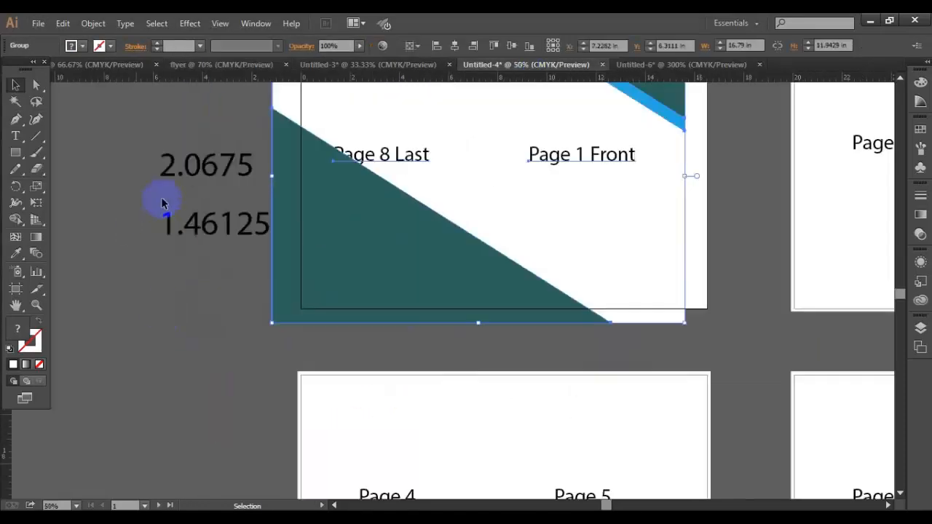
pyautogui.click(190, 173)
pyautogui.scroll(1, 200, 227)
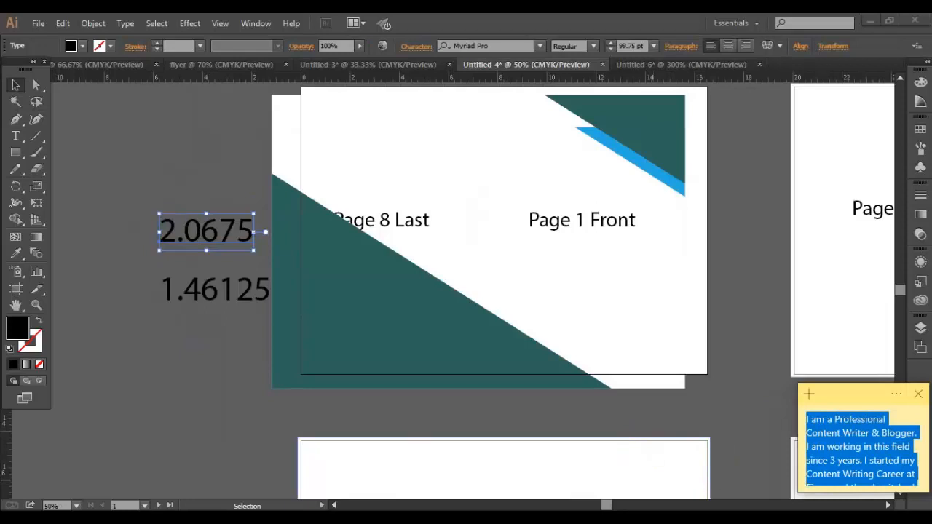
# - Open the Windows Calculator and divide the spread width of 16.54 by 8
pyautogui.click(181, 510)
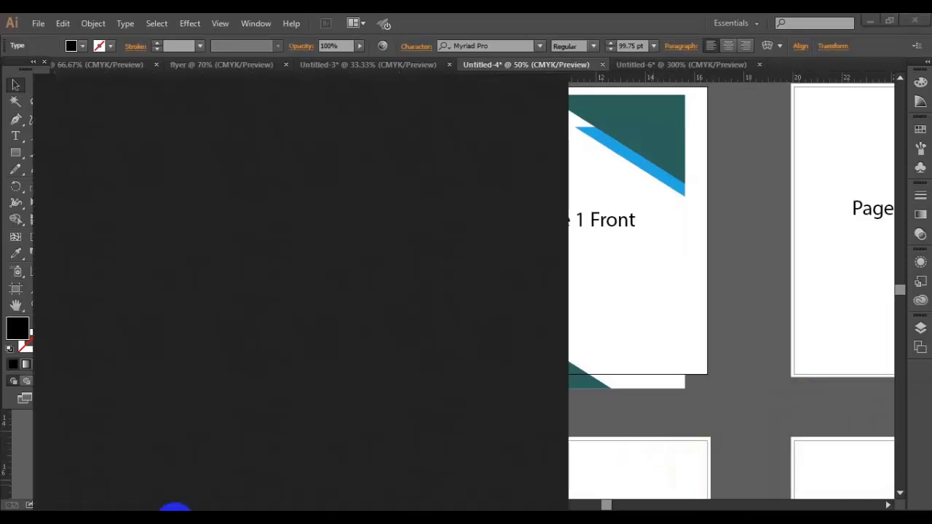
pyautogui.write('cal')
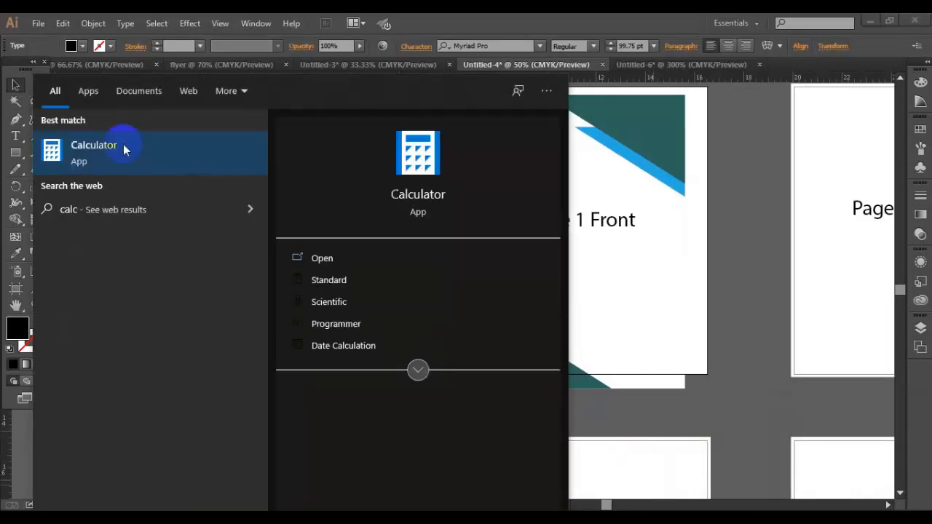
pyautogui.click(124, 147)
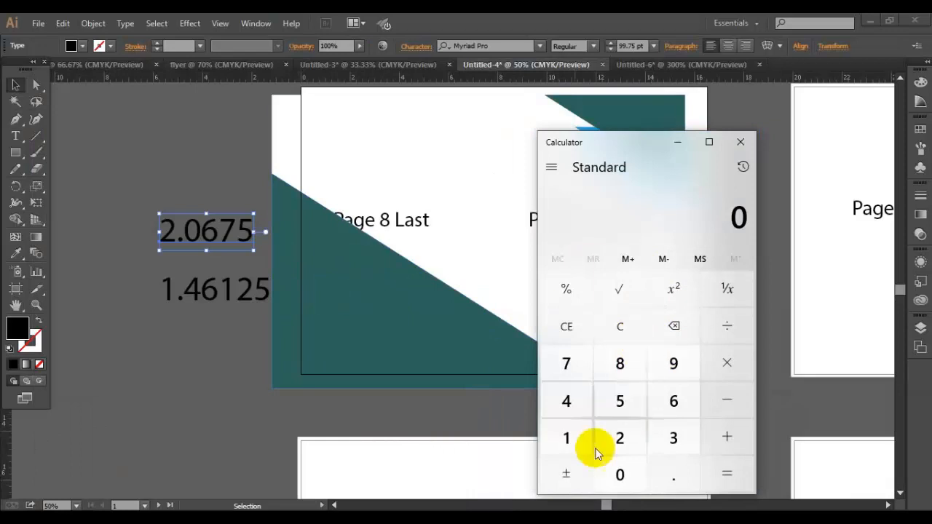
pyautogui.click(570, 441)
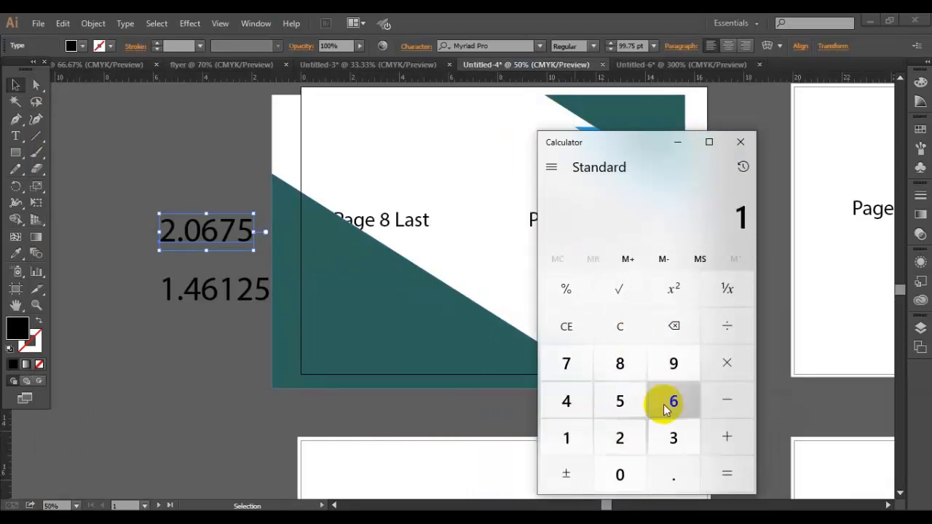
pyautogui.click(671, 401)
pyautogui.click(672, 477)
pyautogui.click(619, 401)
pyautogui.click(575, 405)
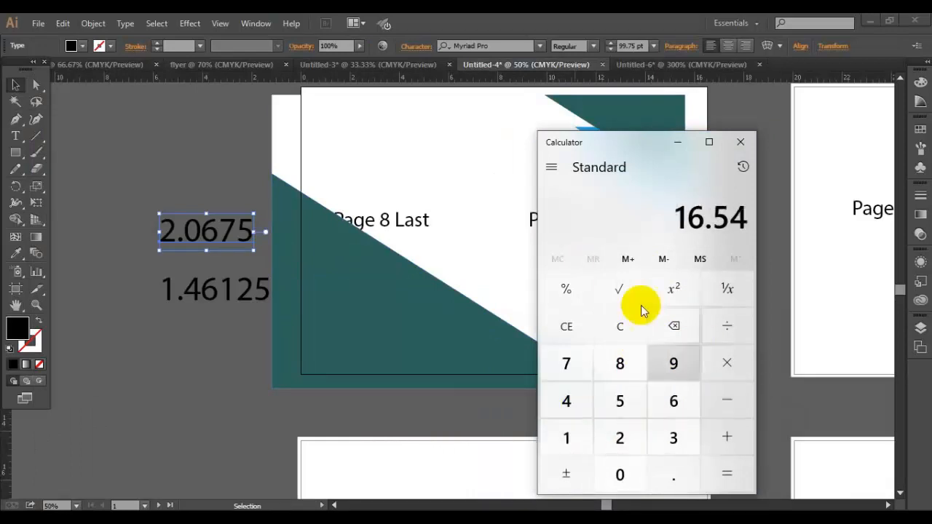
pyautogui.click(724, 326)
pyautogui.click(620, 363)
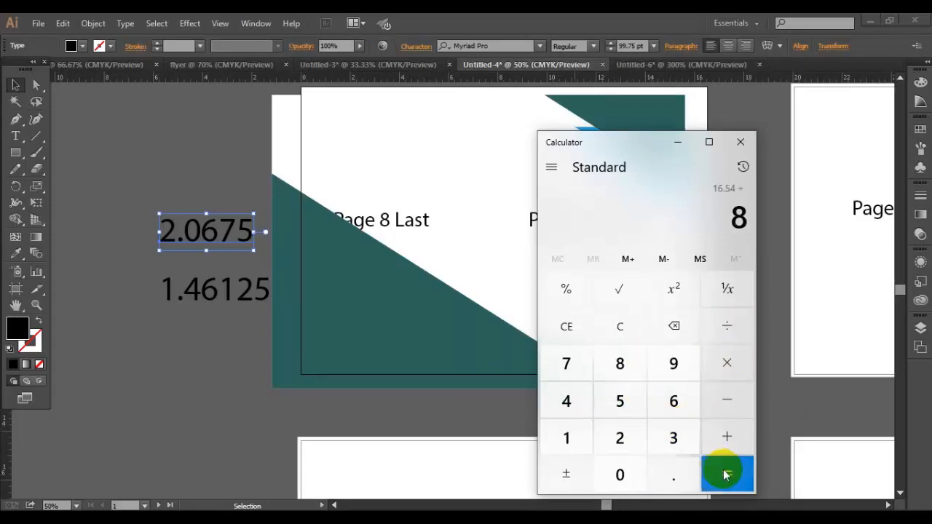
pyautogui.click(725, 472)
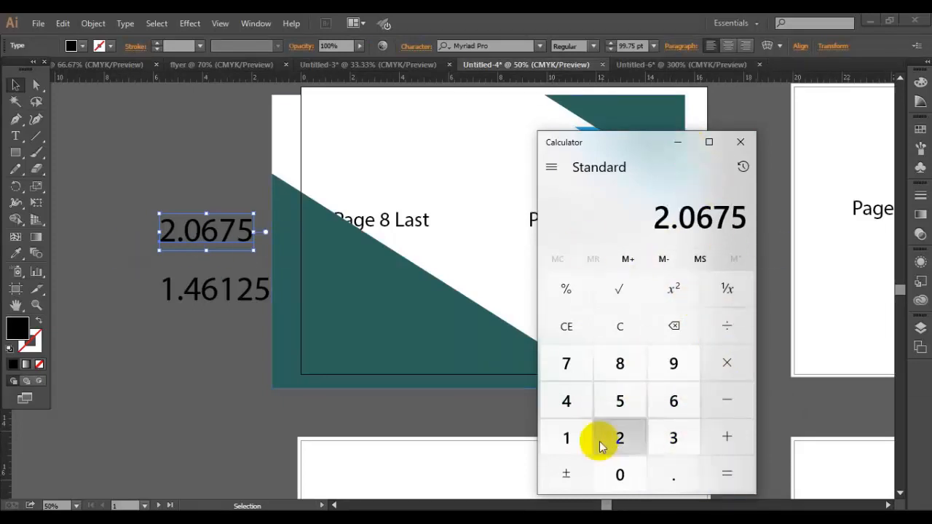
# - Enter the page height of 11.69 in the calculator
pyautogui.click(567, 440)
pyautogui.click(567, 440)
pyautogui.click(666, 475)
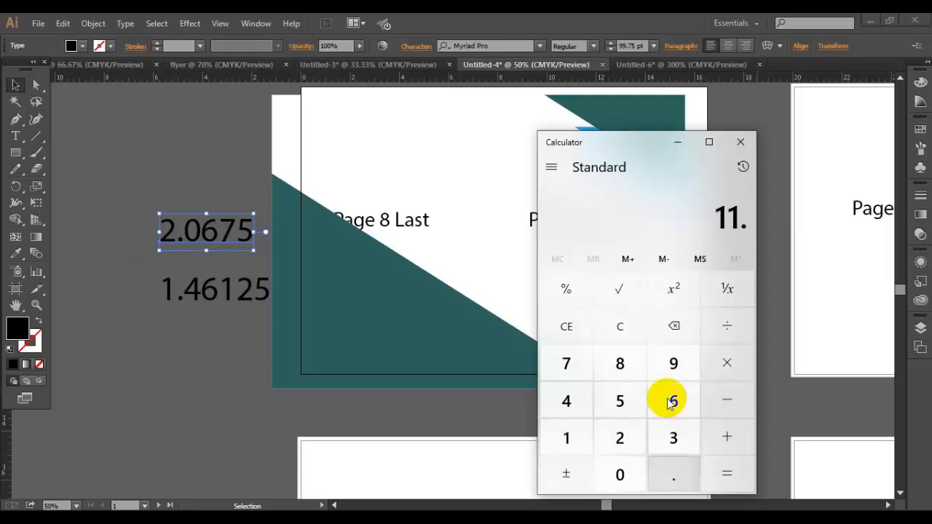
pyautogui.click(669, 399)
pyautogui.click(674, 360)
pyautogui.click(716, 392)
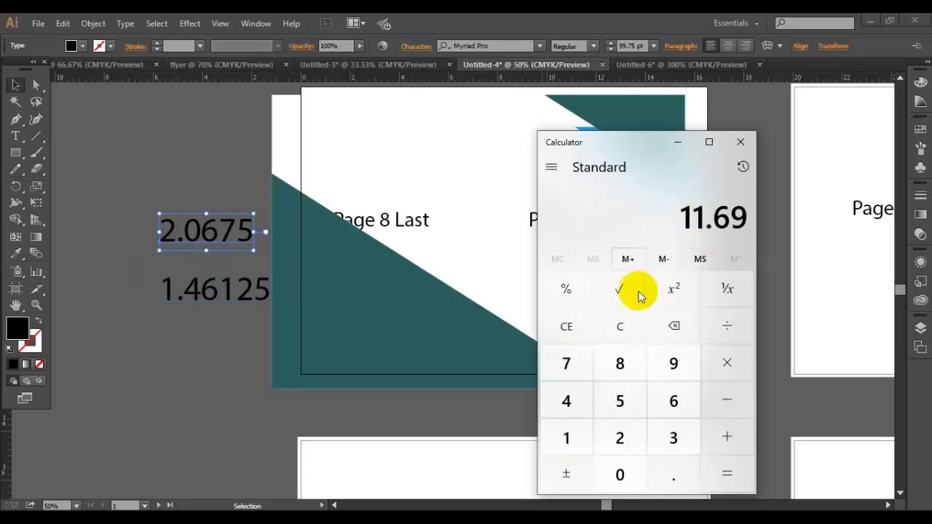
pyautogui.click(632, 374)
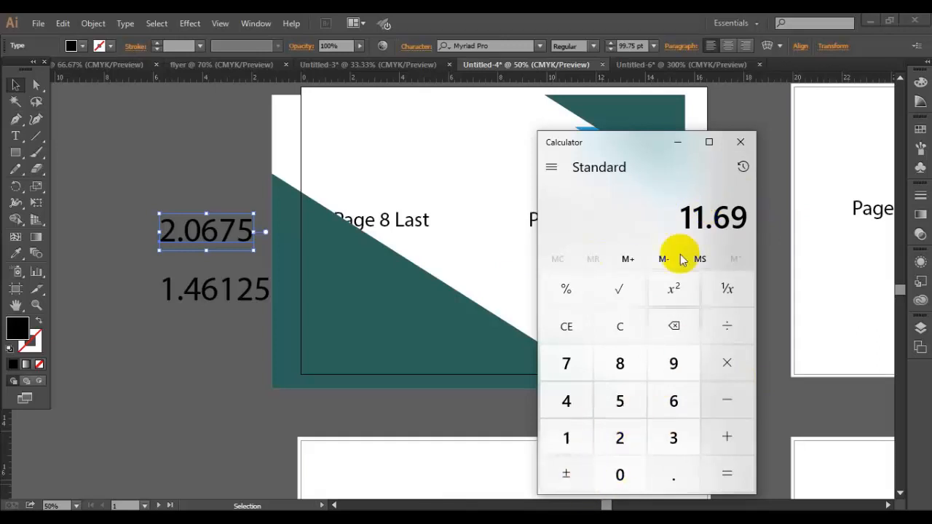
pyautogui.moveTo(689, 216); pyautogui.dragTo(759, 216)
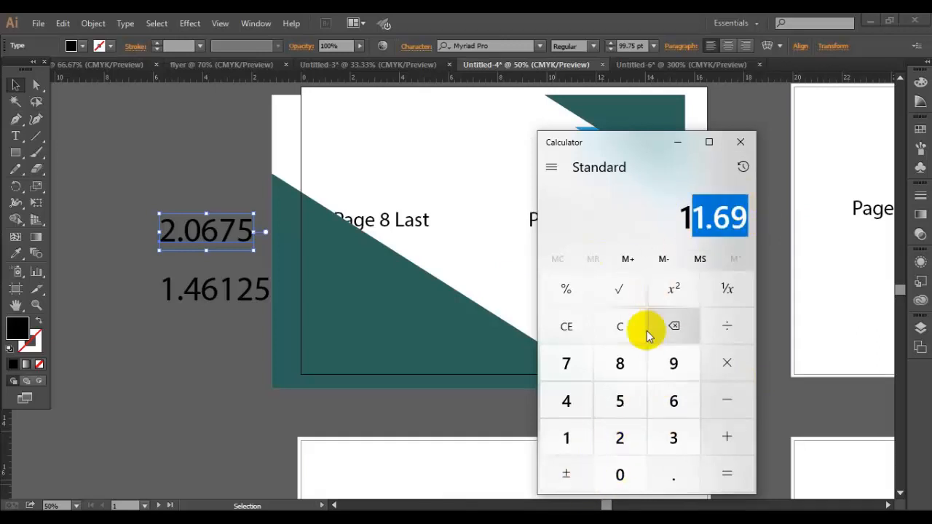
pyautogui.moveTo(680, 212); pyautogui.dragTo(705, 215)
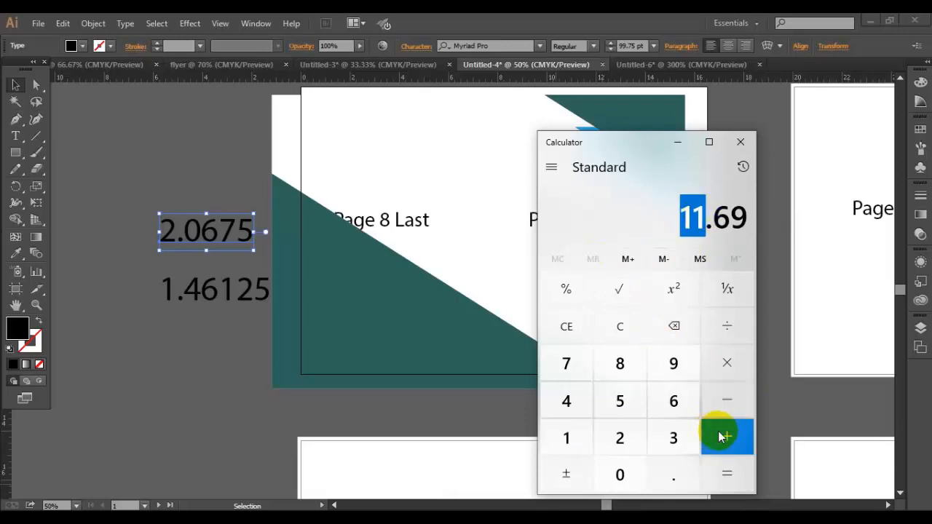
# - Double the height by adding another 11.69 and divide the sum by 8
pyautogui.click(726, 438)
pyautogui.doubleClick(566, 438)
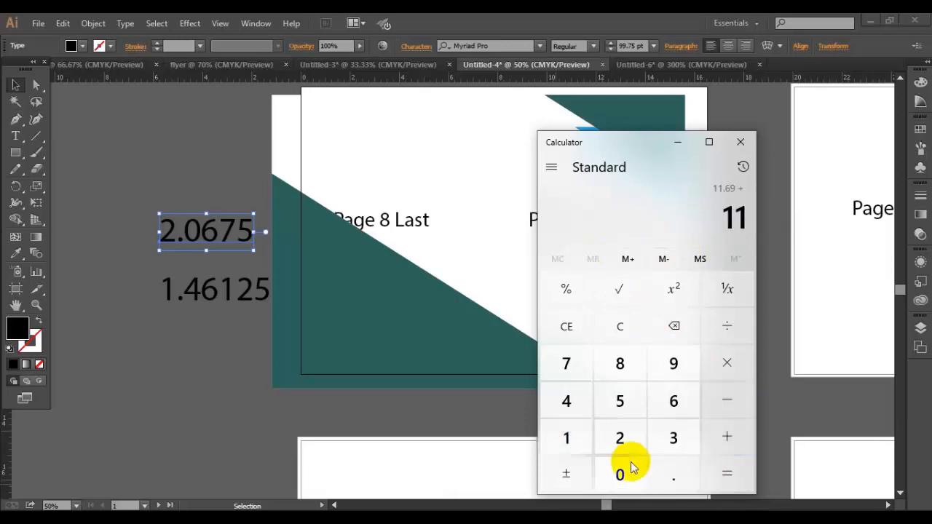
pyautogui.click(674, 475)
pyautogui.click(673, 401)
pyautogui.click(673, 363)
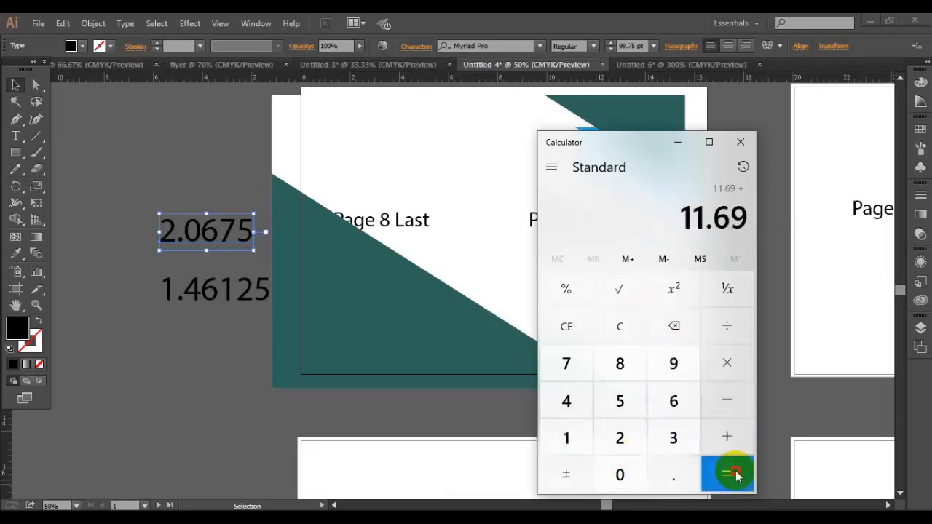
pyautogui.click(726, 474)
pyautogui.moveTo(674, 230); pyautogui.dragTo(723, 227)
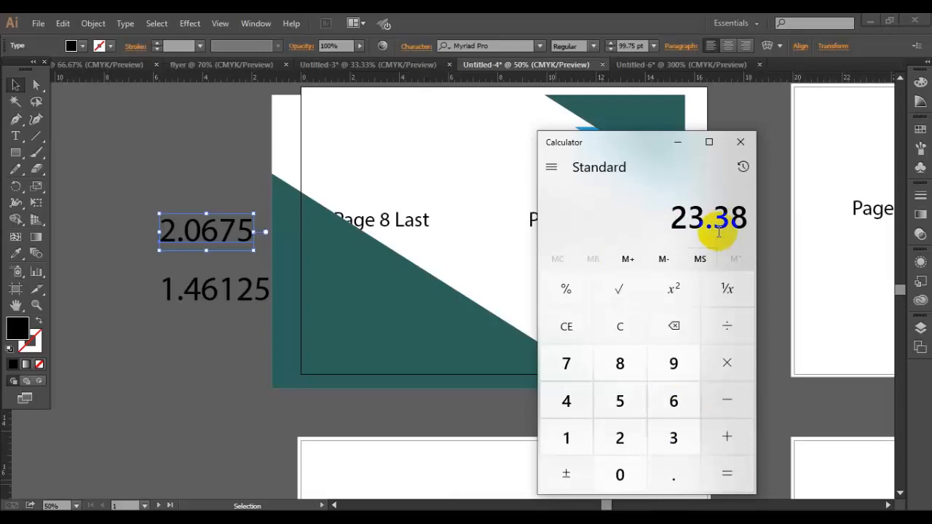
pyautogui.click(727, 326)
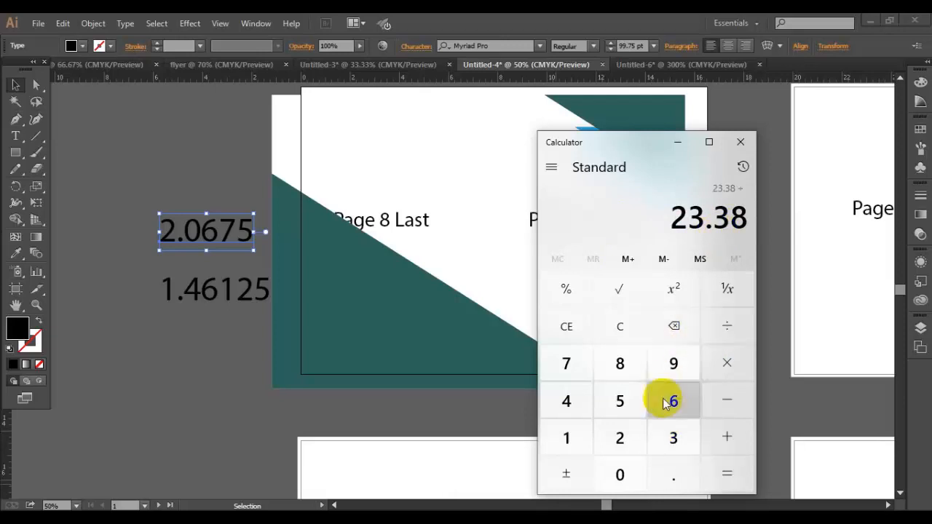
pyautogui.click(624, 369)
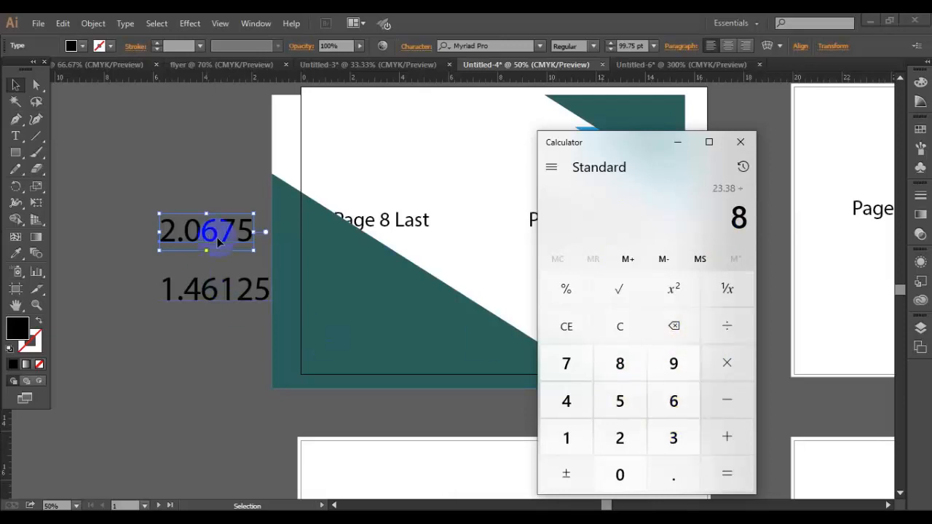
pyautogui.click(727, 473)
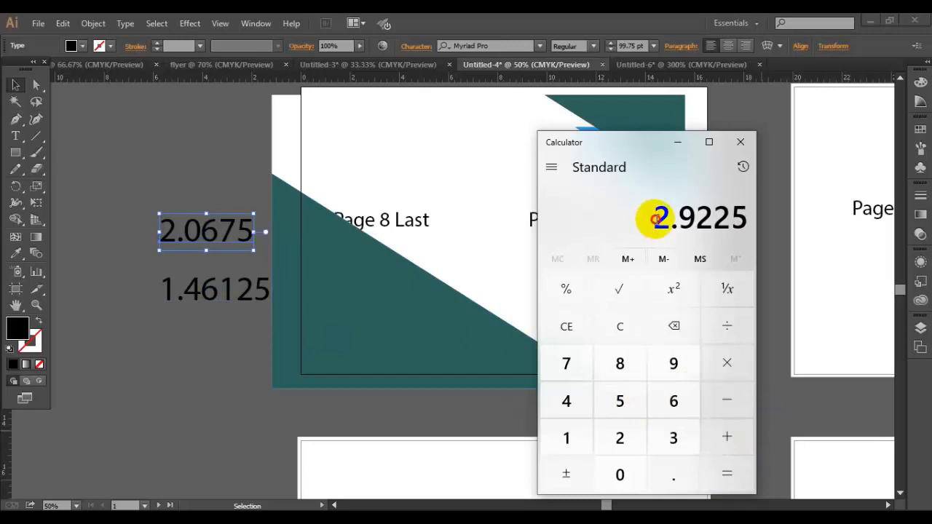
# - Copy the calculator result and paste it over the 1.46125 size note so it reads 2.9225
pyautogui.moveTo(655, 219); pyautogui.dragTo(739, 216)
pyautogui.rightClick(728, 217)
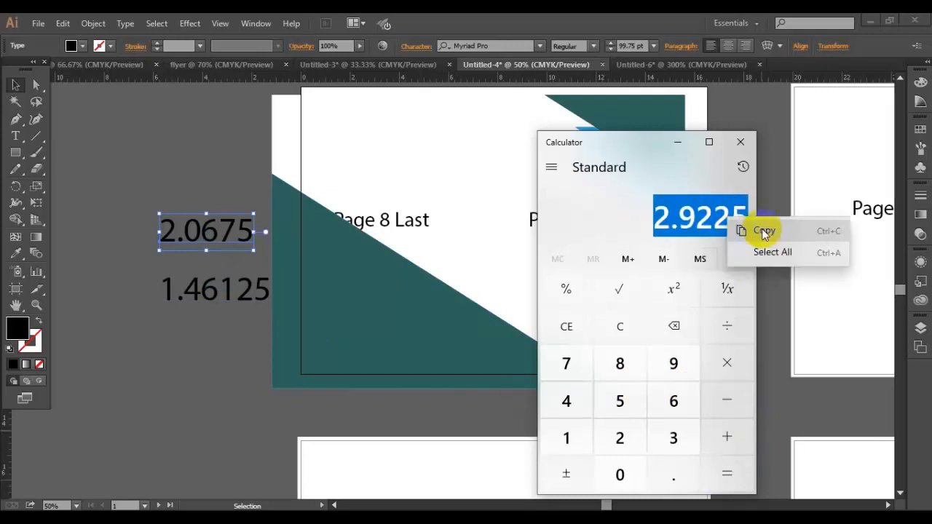
pyautogui.click(763, 232)
pyautogui.doubleClick(219, 300)
pyautogui.moveTo(151, 287); pyautogui.dragTo(297, 297)
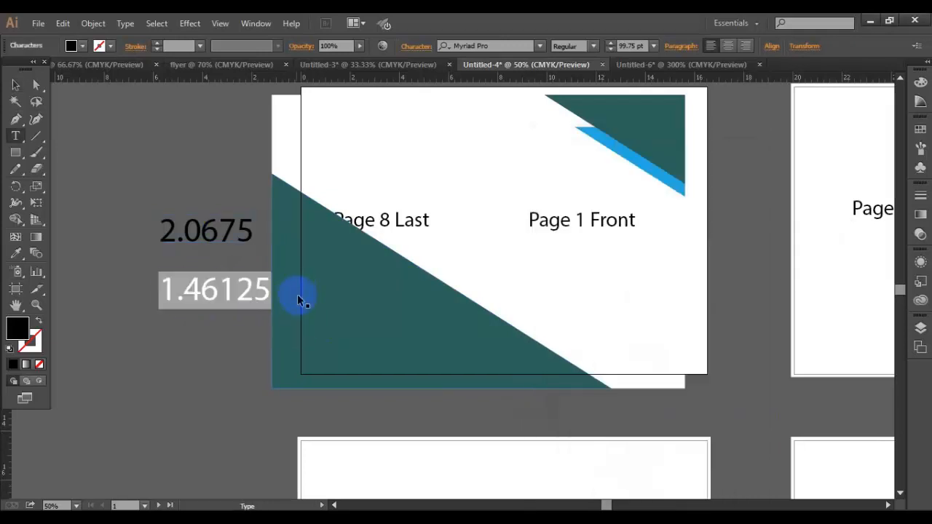
pyautogui.hotkey('ctrl', 'v')
pyautogui.click(16, 86)
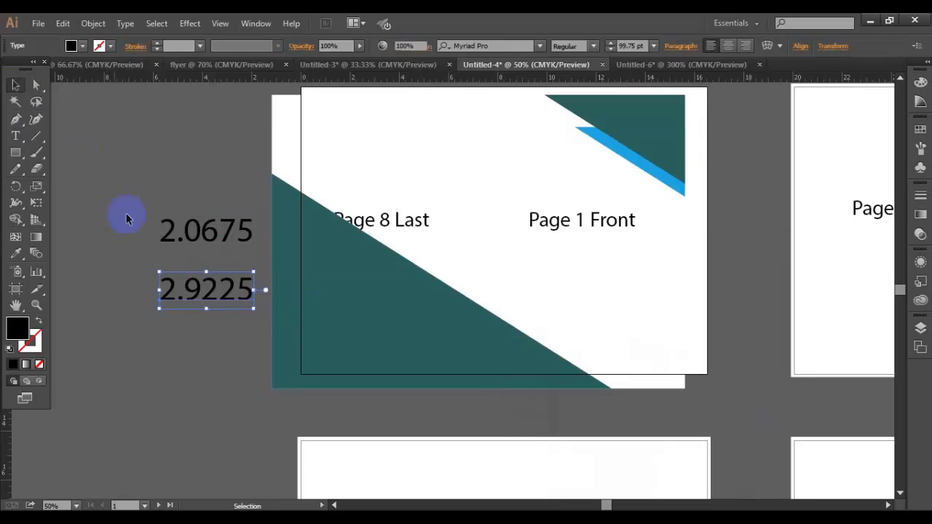
# - Move the 2.0675 note down closer to the 2.9225 note, leaving the lower note selected
pyautogui.click(131, 215)
pyautogui.moveTo(225, 222); pyautogui.dragTo(226, 235)
pyautogui.click(118, 305)
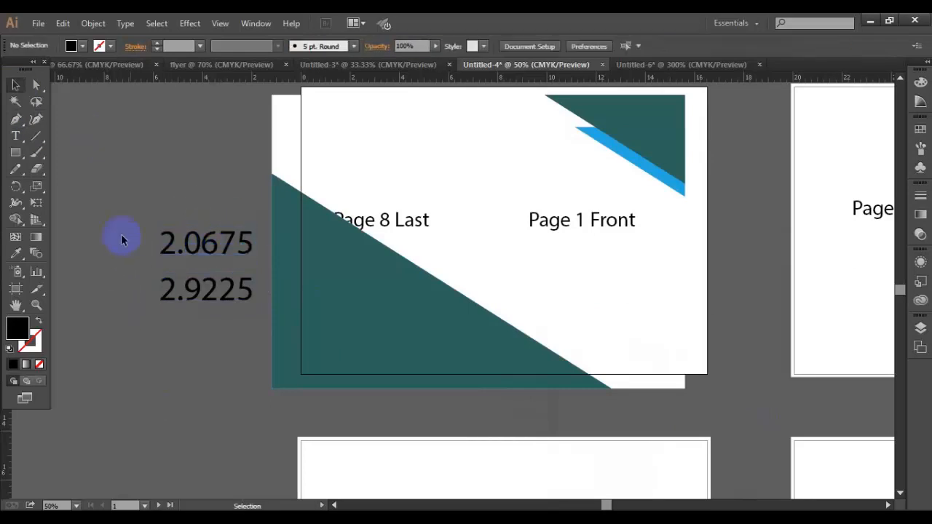
pyautogui.moveTo(254, 333); pyautogui.dragTo(252, 336)
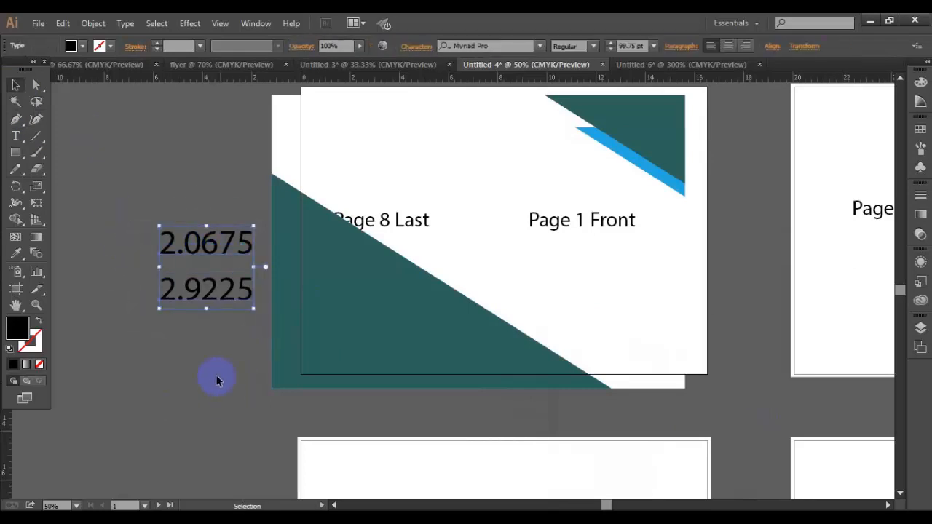
pyautogui.click(174, 263)
pyautogui.click(220, 283)
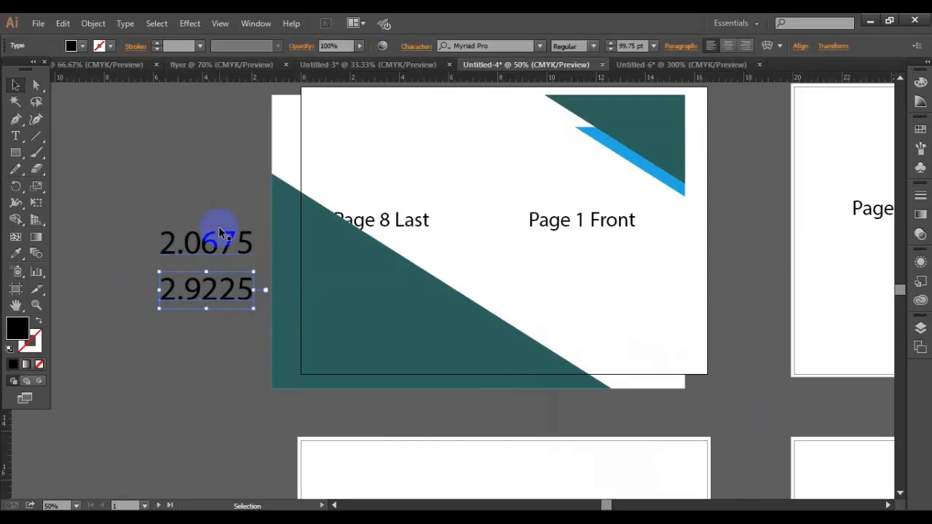
pyautogui.click(219, 233)
pyautogui.click(227, 288)
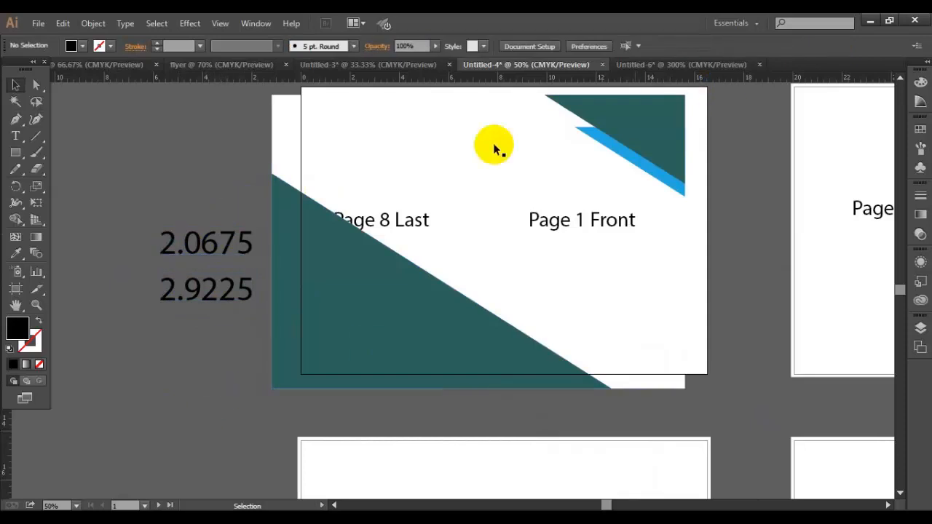
pyautogui.scroll(2, 509, 175)
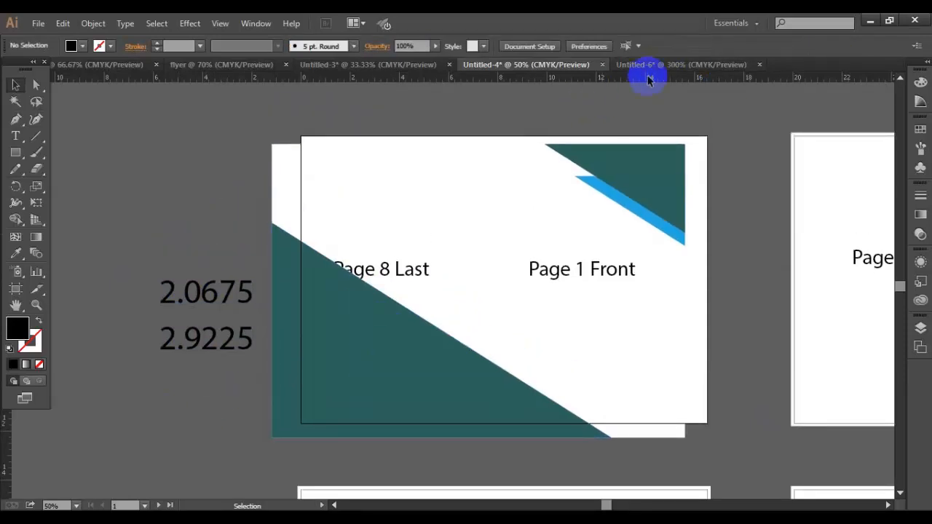
pyautogui.click(200, 295)
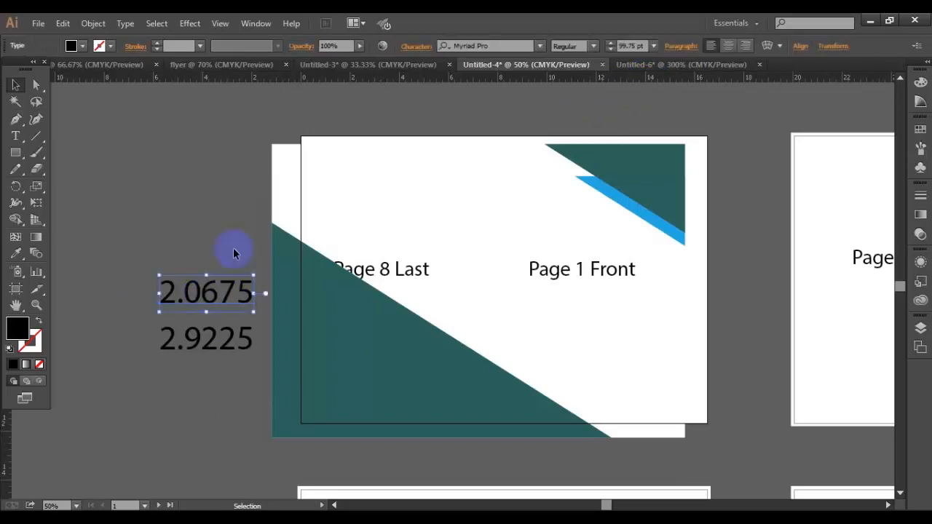
pyautogui.click(218, 177)
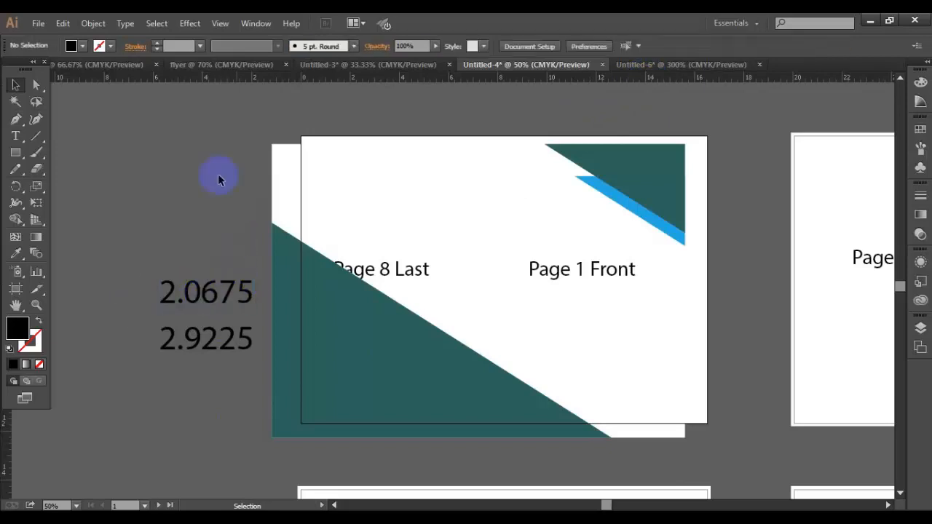
# - Close the Untitled-6 document without saving its changes
pyautogui.click(759, 65)
pyautogui.click(542, 291)
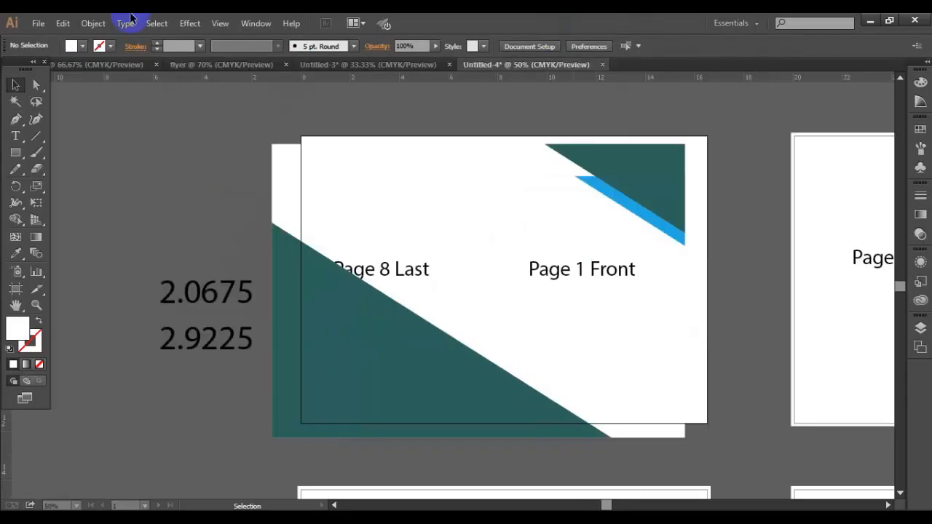
pyautogui.click(36, 23)
pyautogui.click(65, 51)
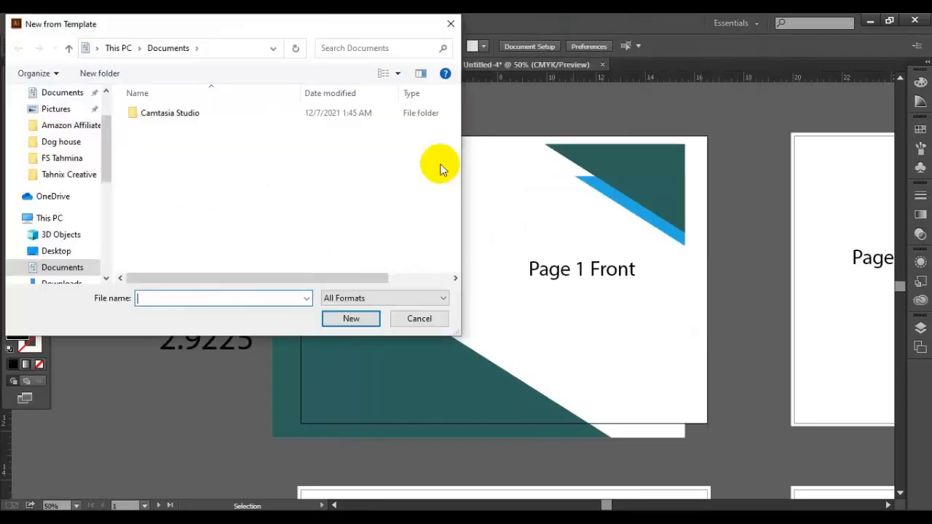
pyautogui.click(459, 24)
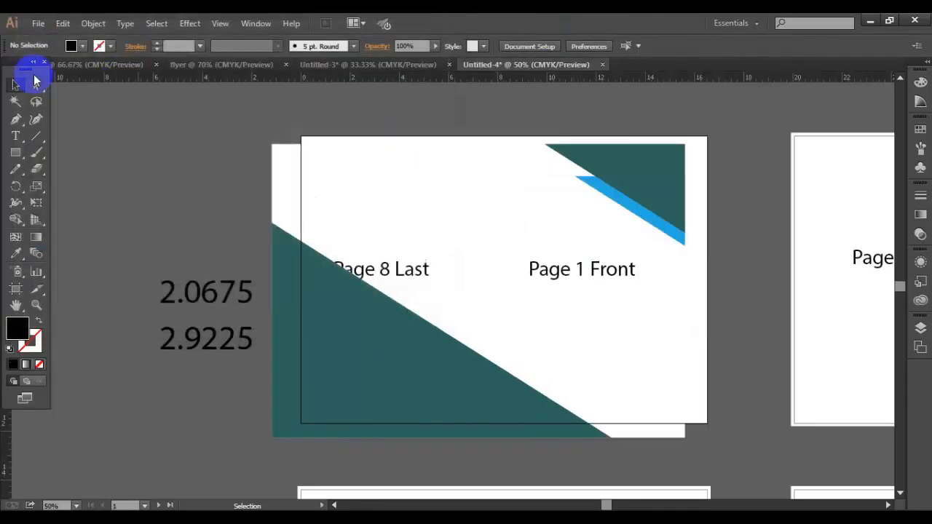
# - Start a new document and set its width to 2.0675 in and its height to 2.9225 in
pyautogui.click(37, 23)
pyautogui.click(58, 37)
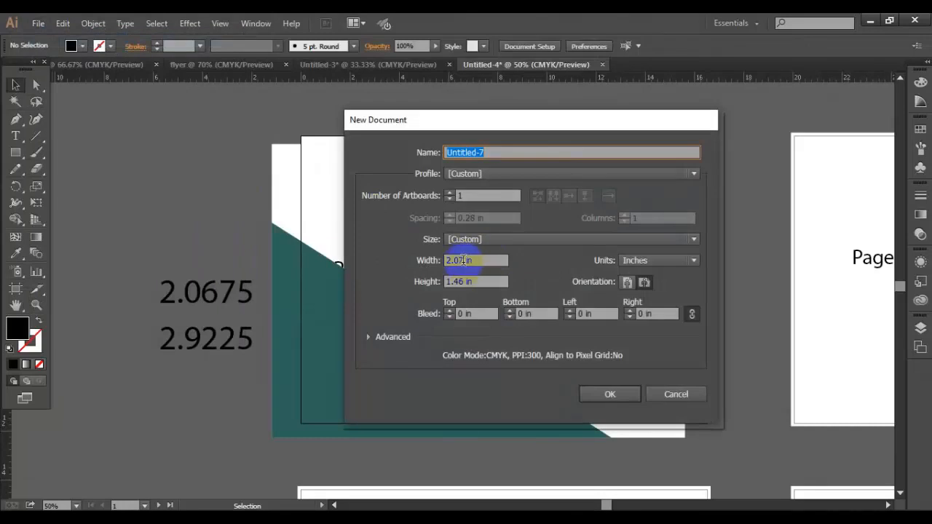
pyautogui.doubleClick(464, 260)
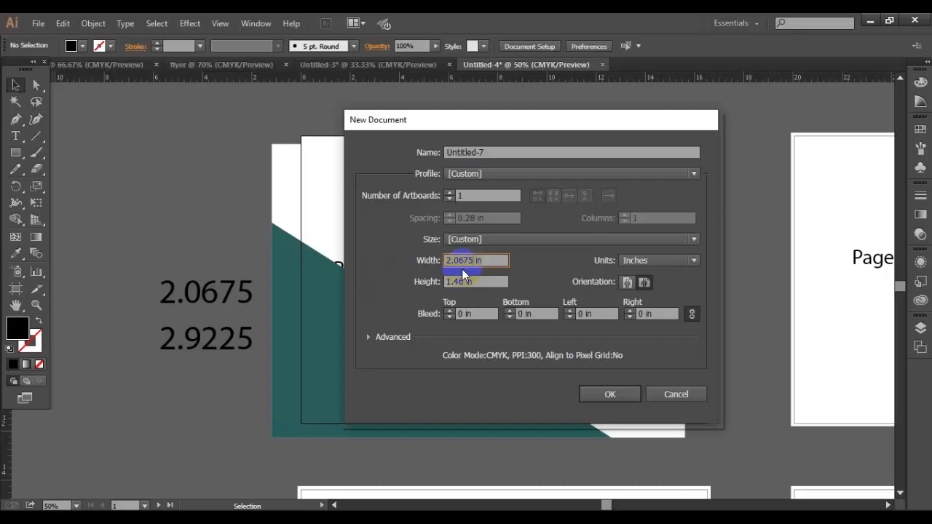
pyautogui.doubleClick(461, 281)
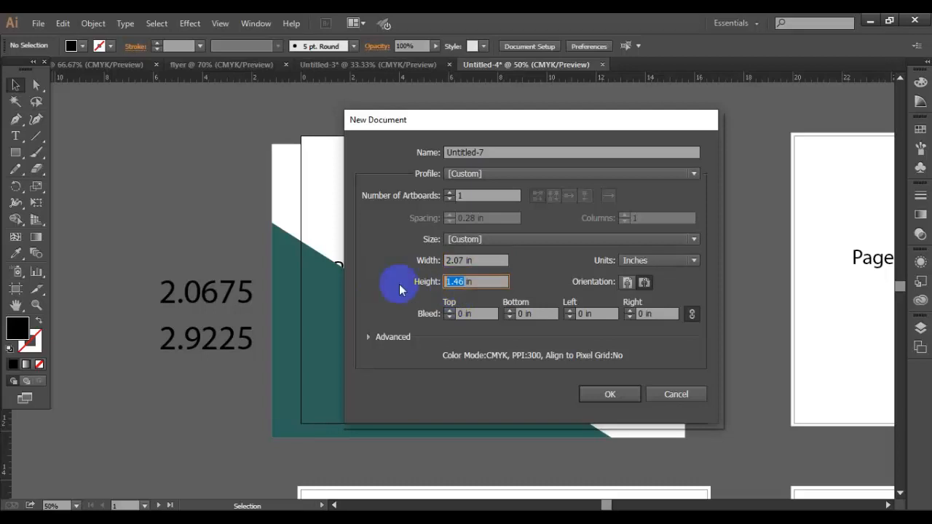
pyautogui.write('2.922')
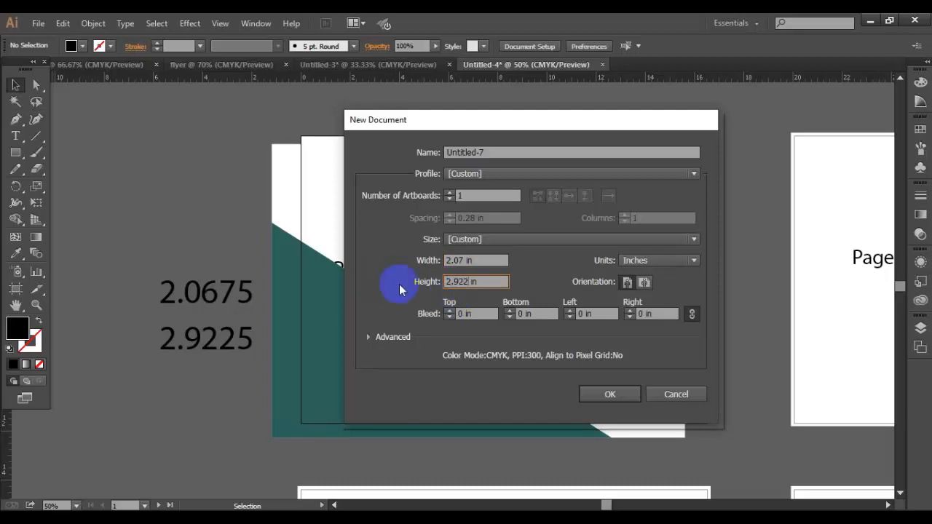
pyautogui.write('5')
# - Set the new document's color mode to RGB in the advanced settings
pyautogui.click(369, 337)
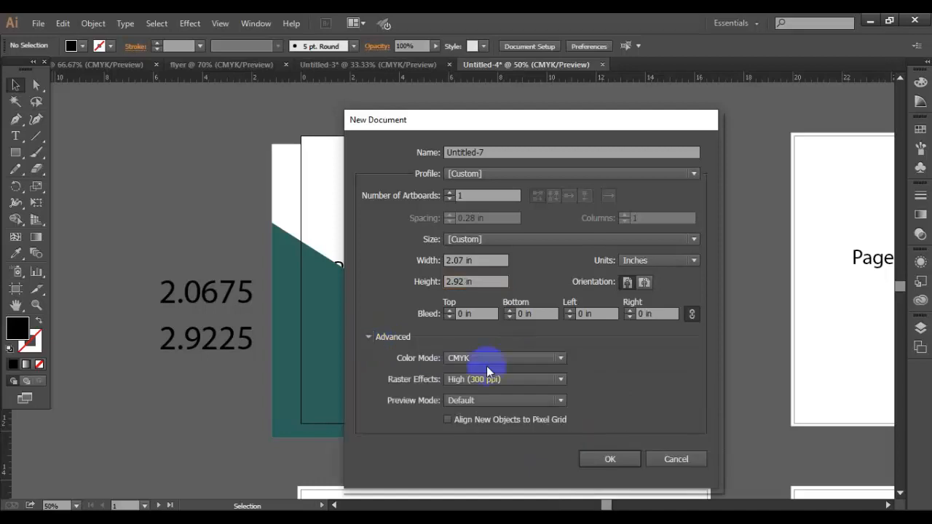
pyautogui.click(367, 338)
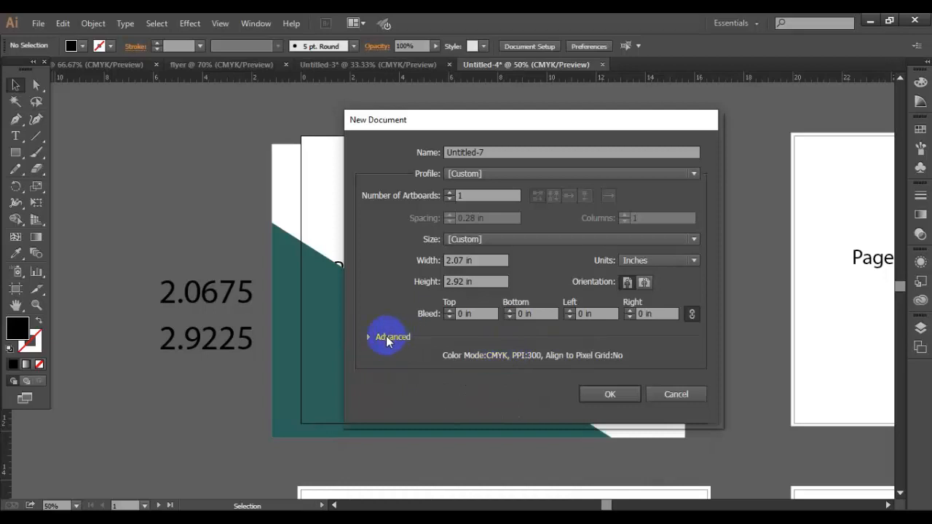
pyautogui.click(370, 337)
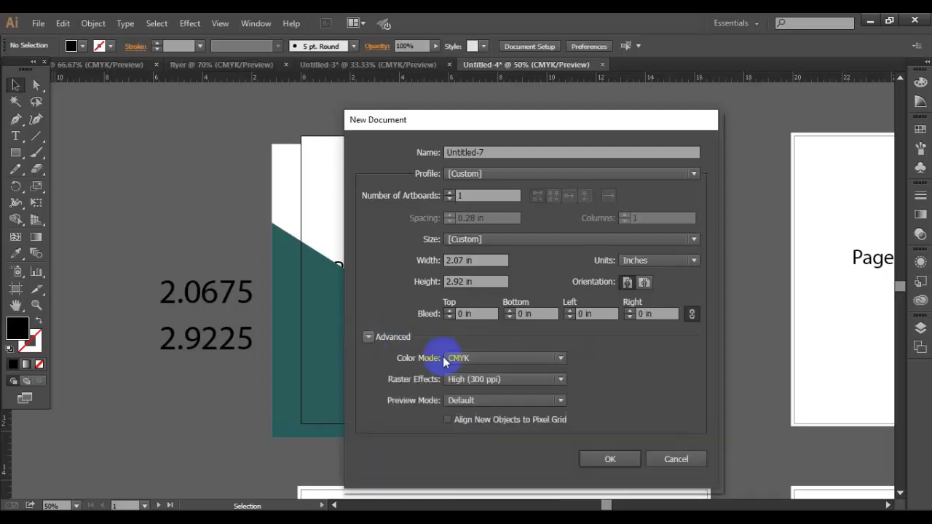
pyautogui.click(546, 355)
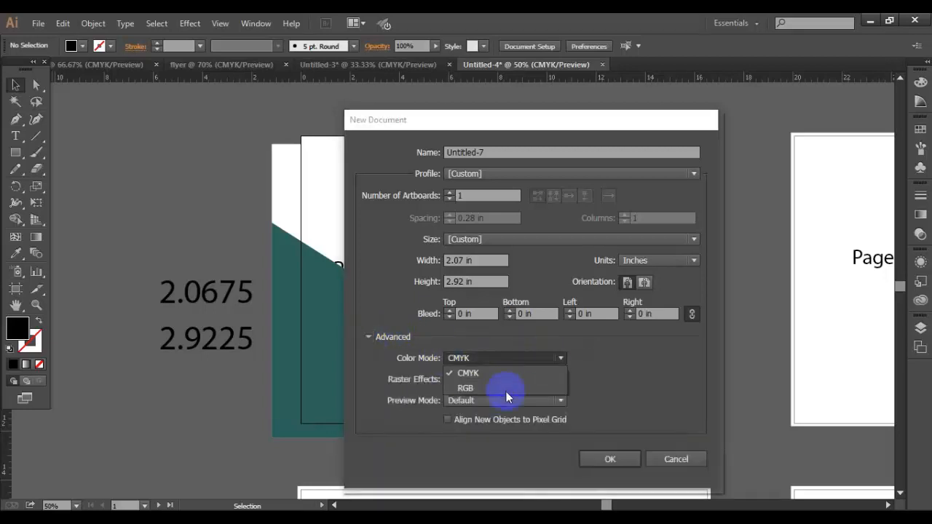
pyautogui.click(364, 336)
pyautogui.click(558, 362)
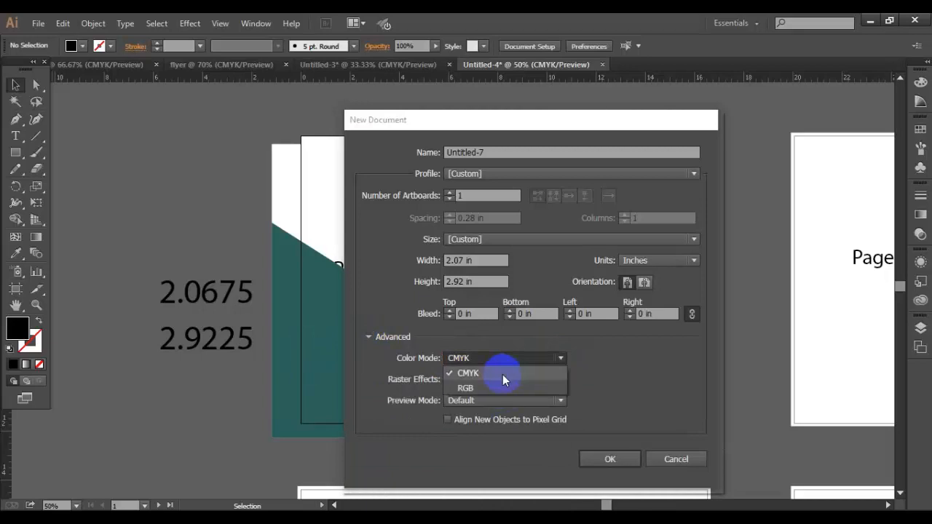
pyautogui.click(484, 388)
# - Set the raster effects to High (300 ppi) and create the document
pyautogui.click(516, 379)
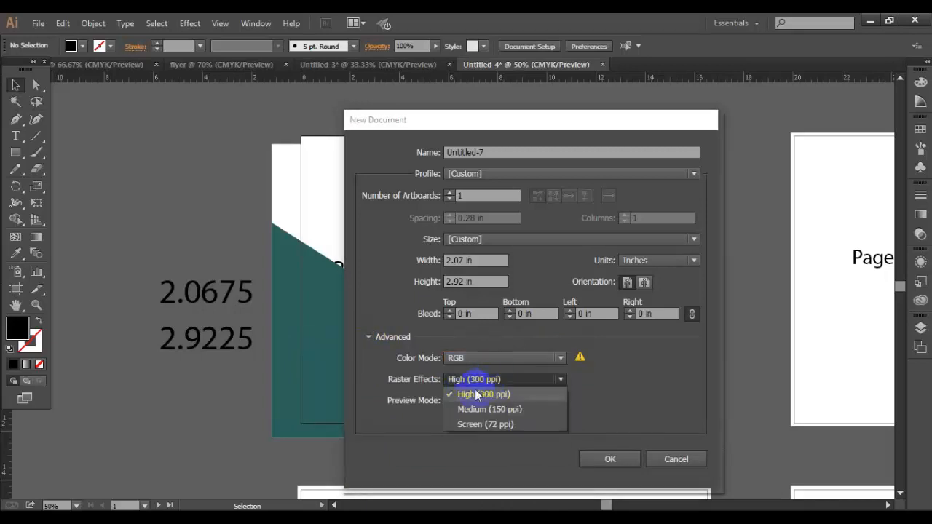
pyautogui.click(647, 404)
pyautogui.click(483, 380)
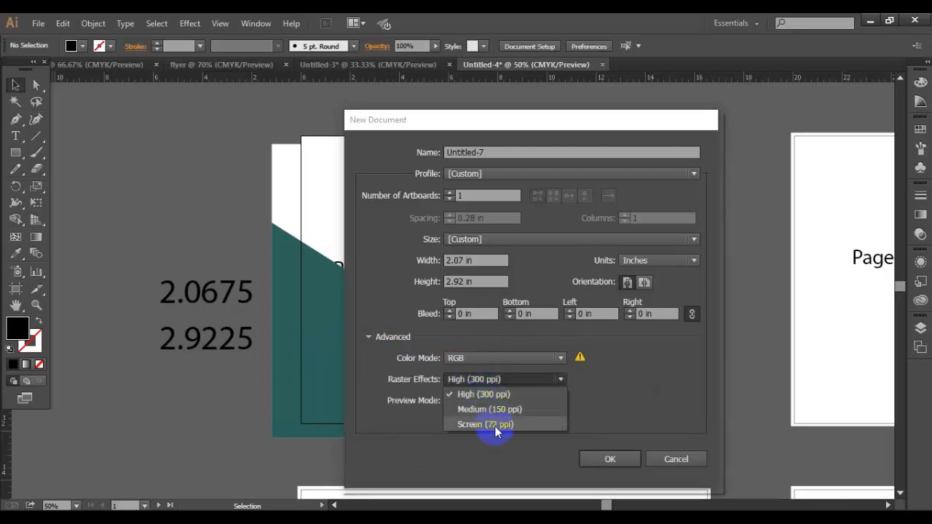
pyautogui.click(494, 425)
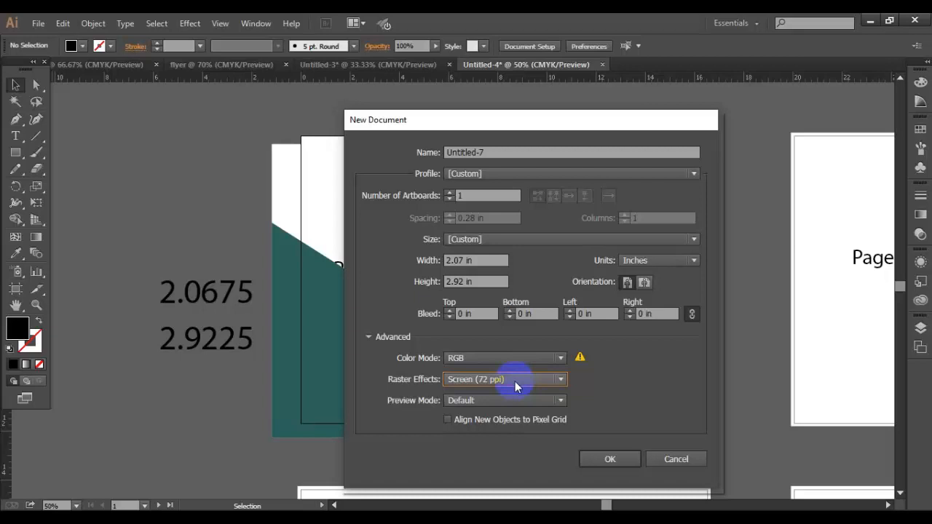
pyautogui.click(531, 379)
pyautogui.click(500, 391)
pyautogui.click(369, 336)
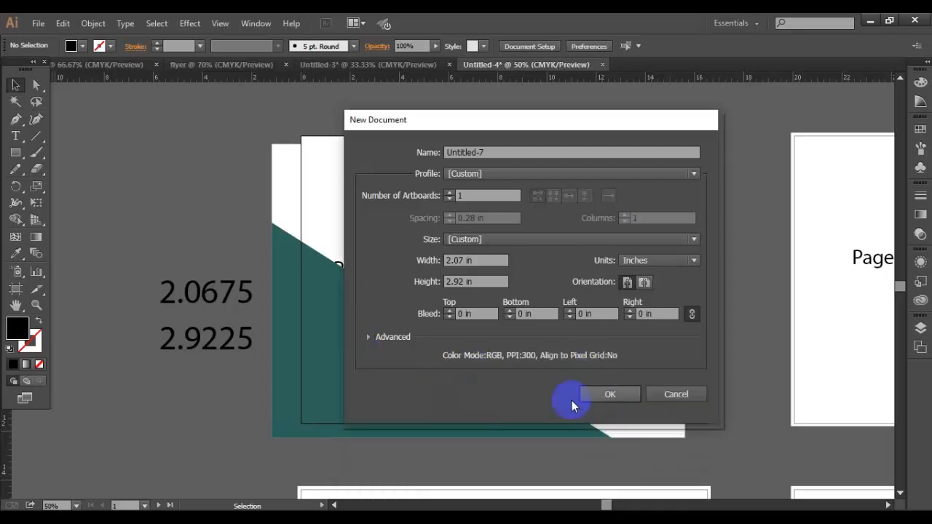
pyautogui.click(618, 397)
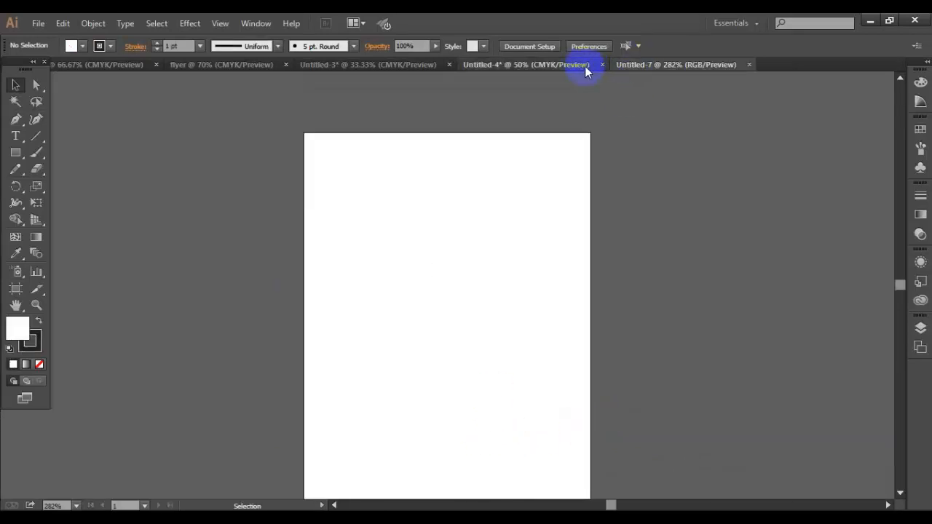
# - Resize the new document's artboard to 2.92 in wide and 2.07 in high so it becomes landscape
pyautogui.click(585, 66)
pyautogui.click(639, 65)
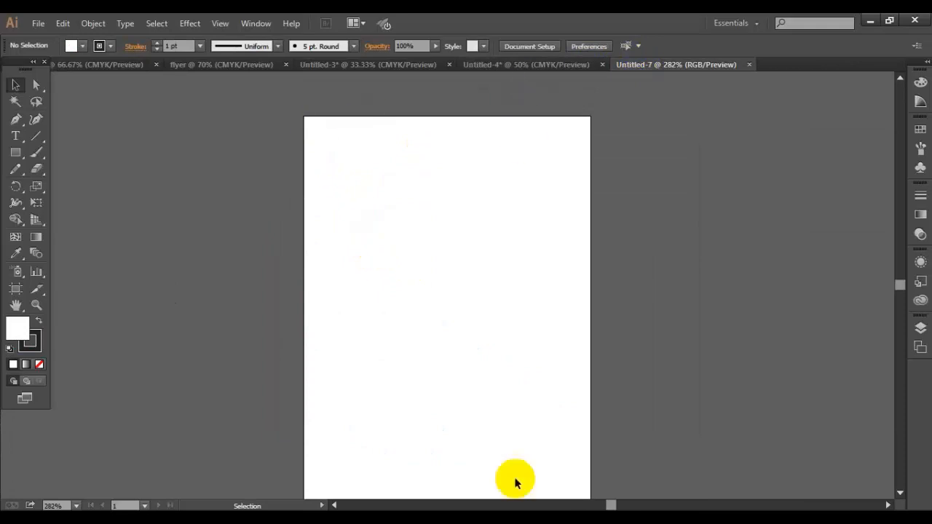
pyautogui.click(16, 288)
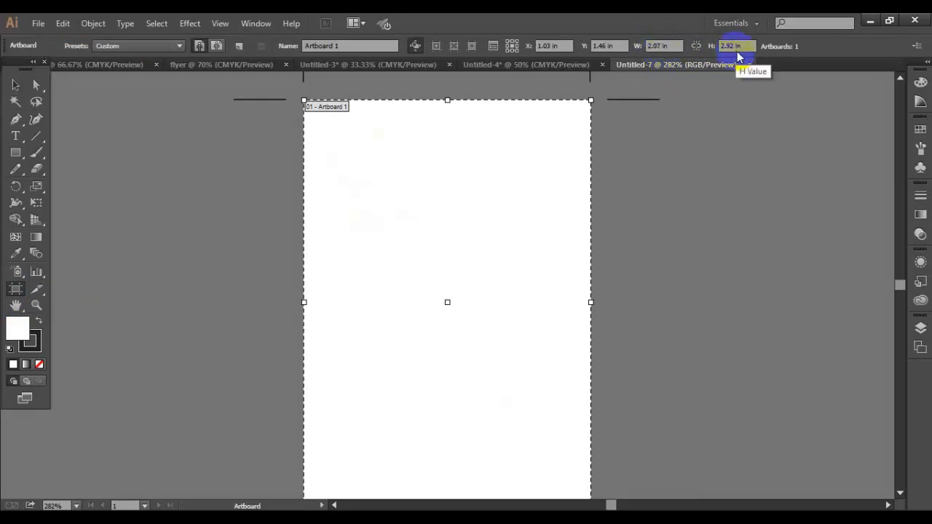
pyautogui.click(660, 46)
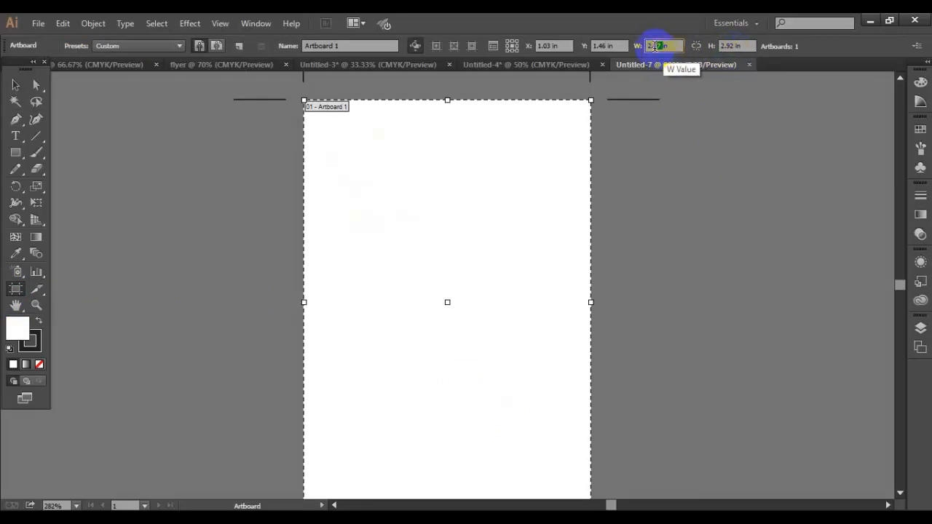
pyautogui.doubleClick(662, 46)
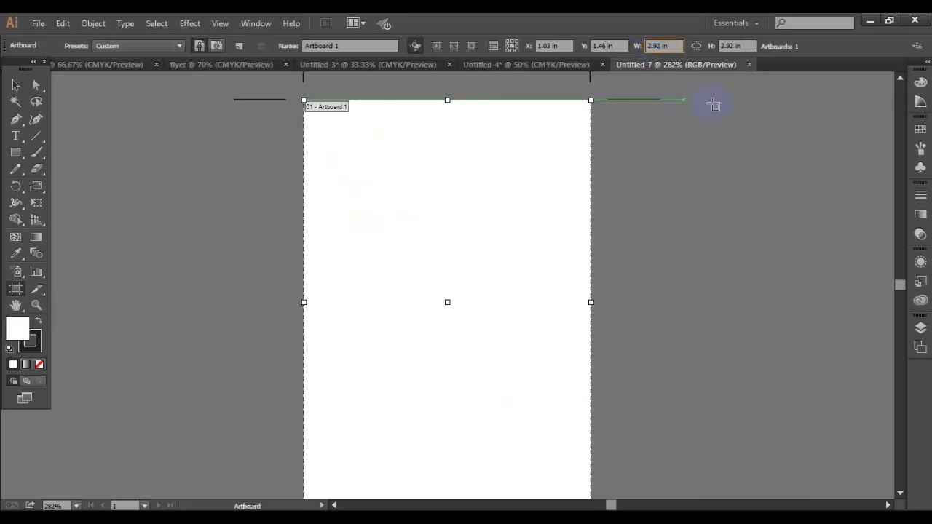
pyautogui.click(732, 43)
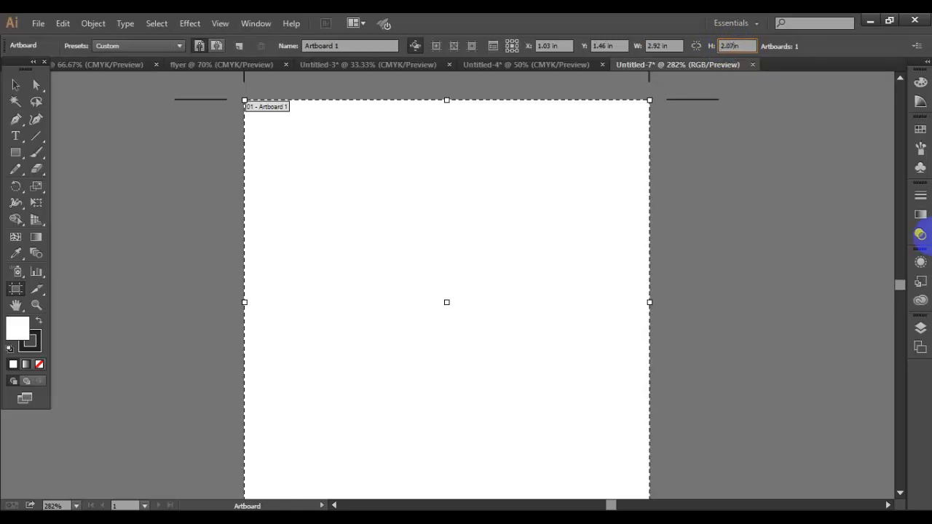
pyautogui.press('Return')
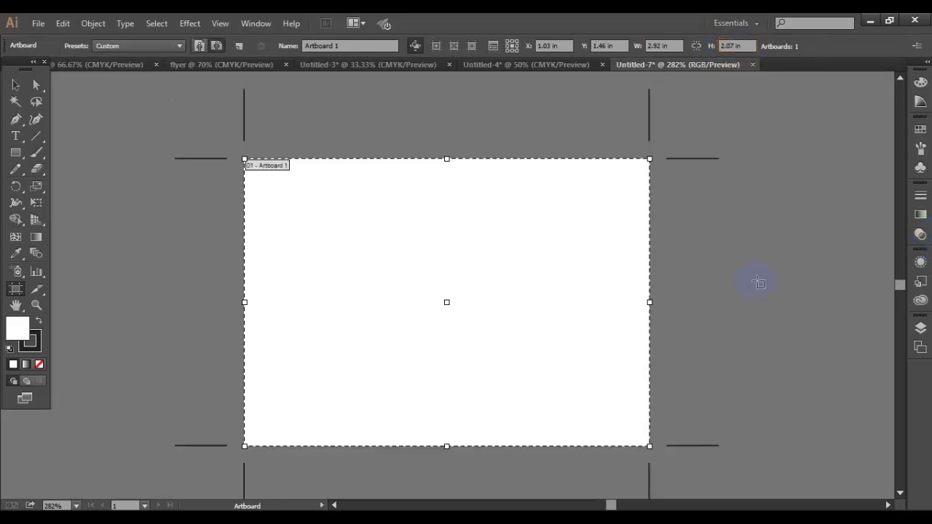
pyautogui.click(16, 85)
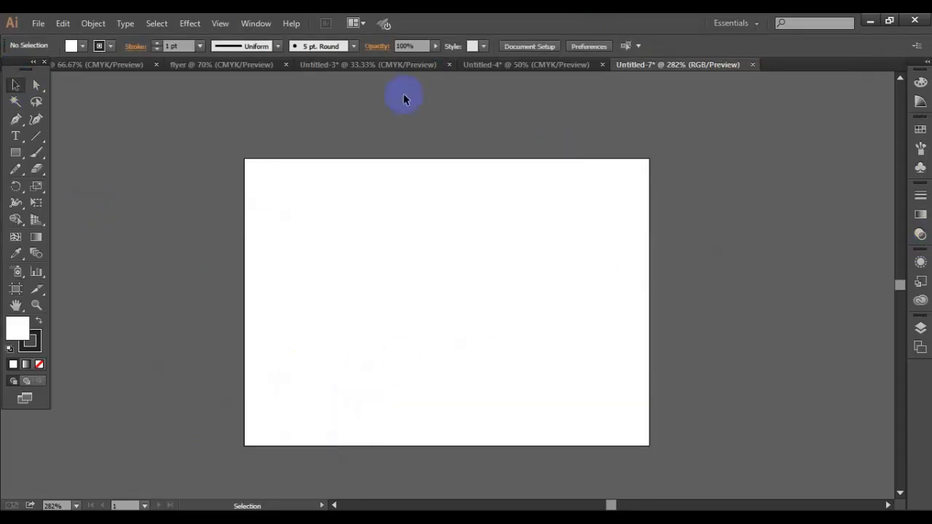
# - Return to the Untitled-4 booklet and move the cover spread group so its upper-left corner meets the first artboard's corner
pyautogui.click(429, 64)
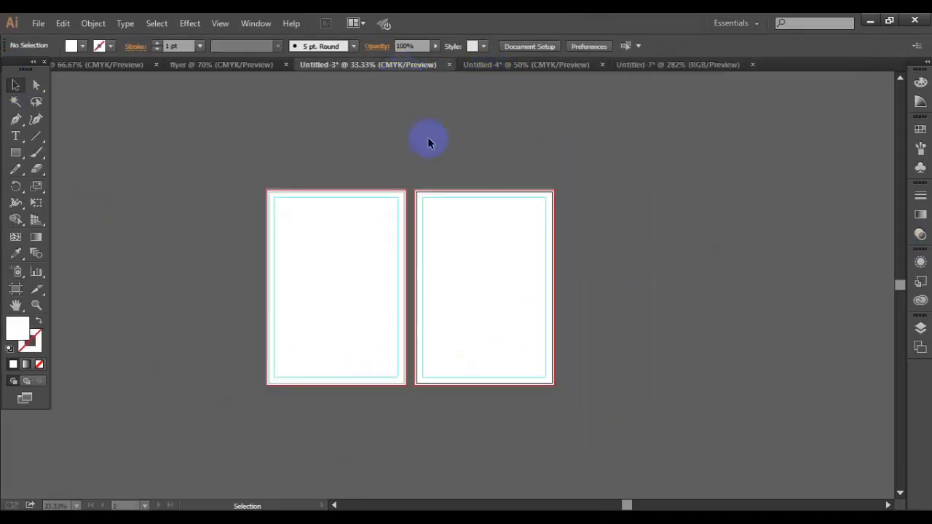
pyautogui.click(496, 65)
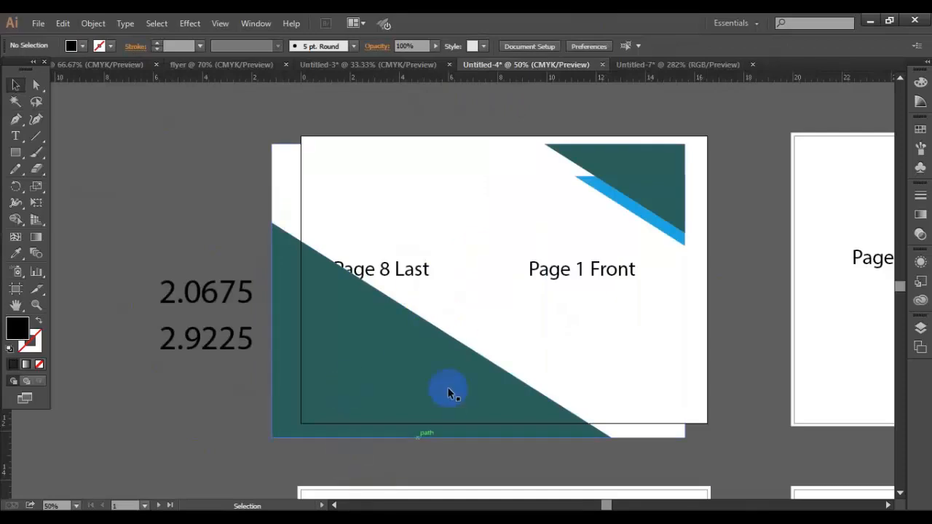
pyautogui.moveTo(447, 388); pyautogui.dragTo(485, 401)
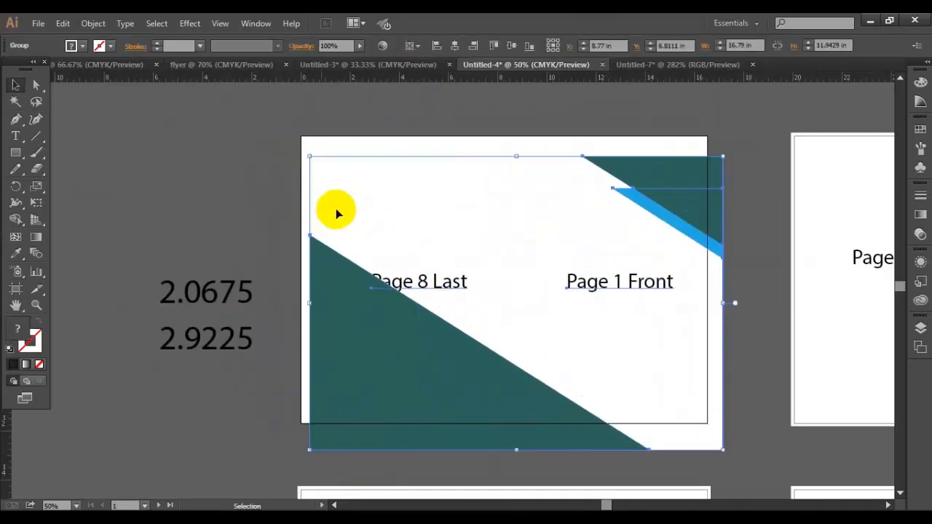
pyautogui.hotkey('ctrl', '+')
pyautogui.moveTo(301, 186); pyautogui.dragTo(280, 141)
pyautogui.hotkey('ctrl', '-')
pyautogui.hotkey('ctrl', '-')
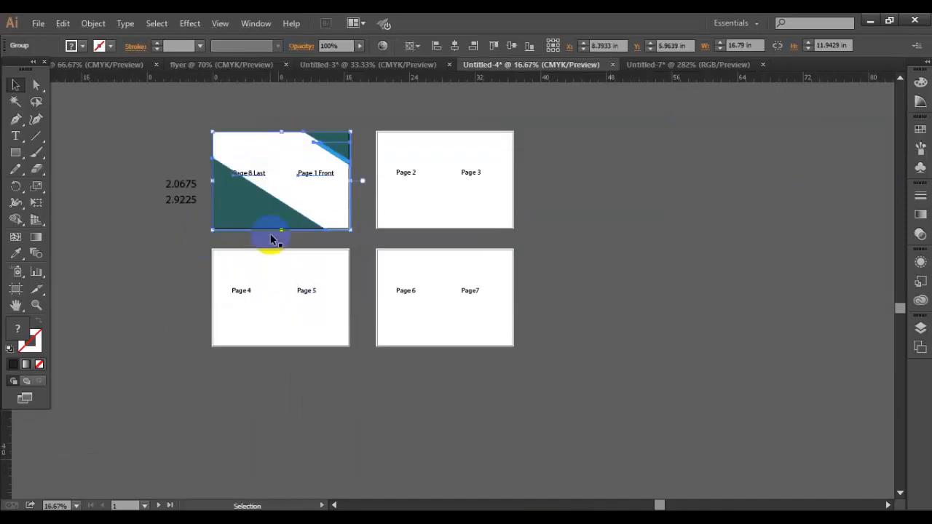
pyautogui.scroll(3, 316, 279)
pyautogui.scroll(-4, 662, 332)
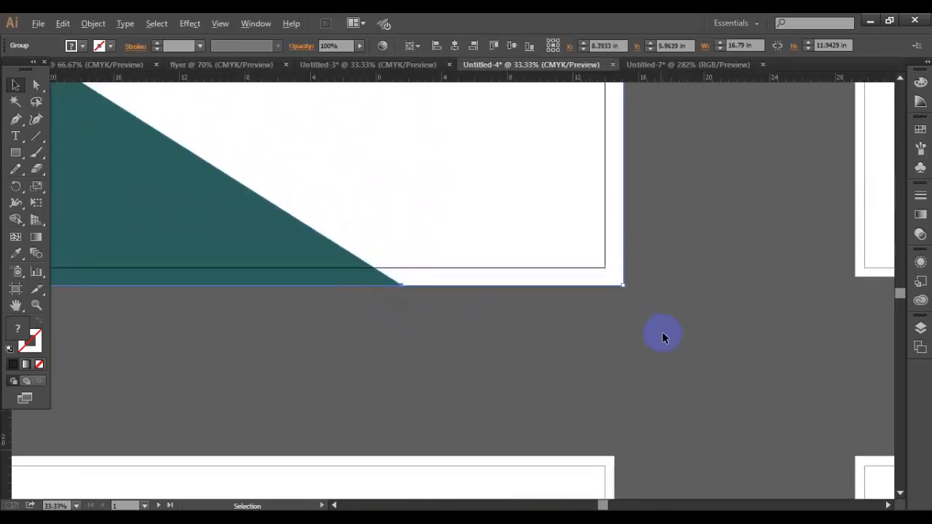
pyautogui.scroll(3, 460, 218)
pyautogui.rightClick(290, 278)
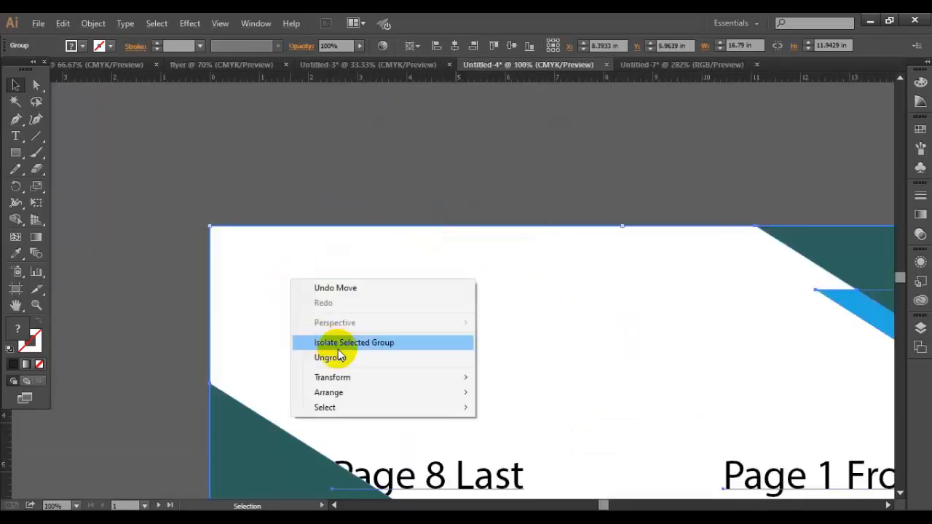
pyautogui.click(384, 149)
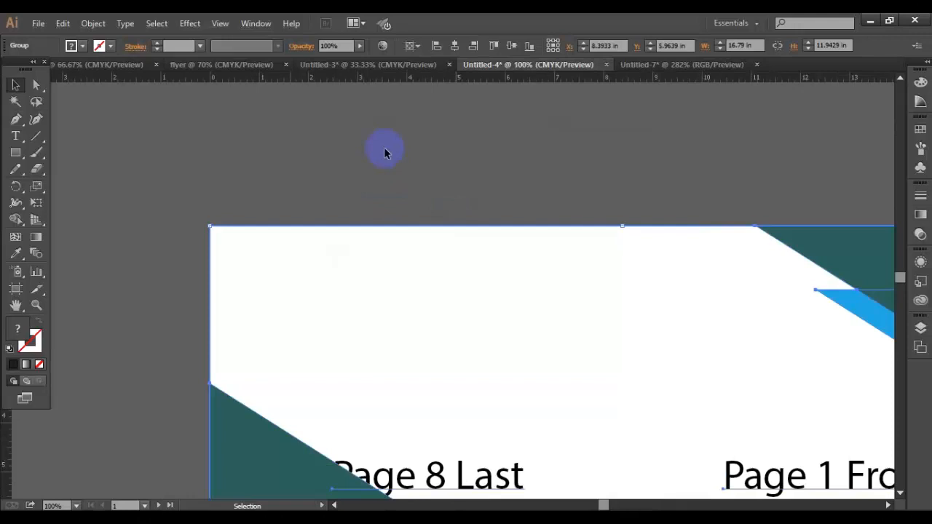
# - Fine-tune the cover spread group's position so its upper-left corner sits exactly on the first artboard's corner
pyautogui.click(327, 262)
pyautogui.scroll(3, 254, 264)
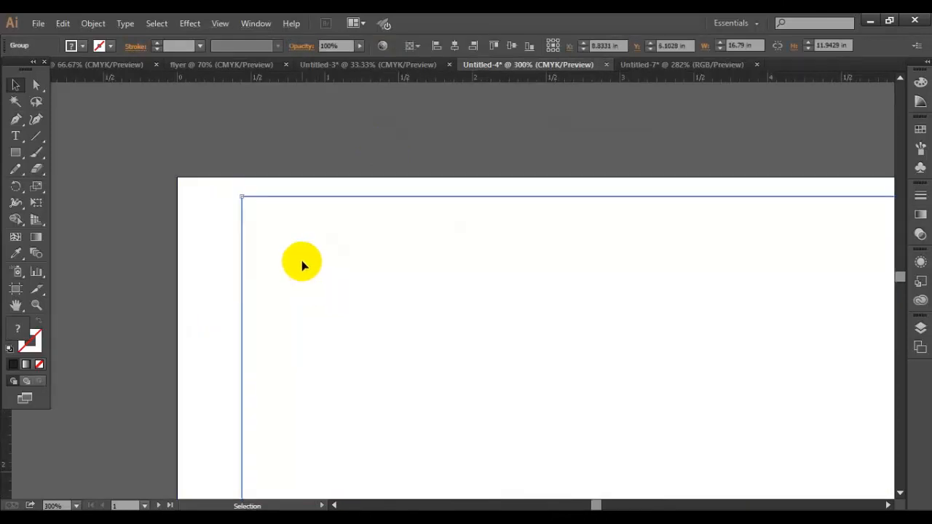
pyautogui.moveTo(301, 264); pyautogui.dragTo(248, 270)
pyautogui.scroll(-2, 296, 229)
pyautogui.scroll(-7, 310, 231)
pyautogui.scroll(-4, 313, 233)
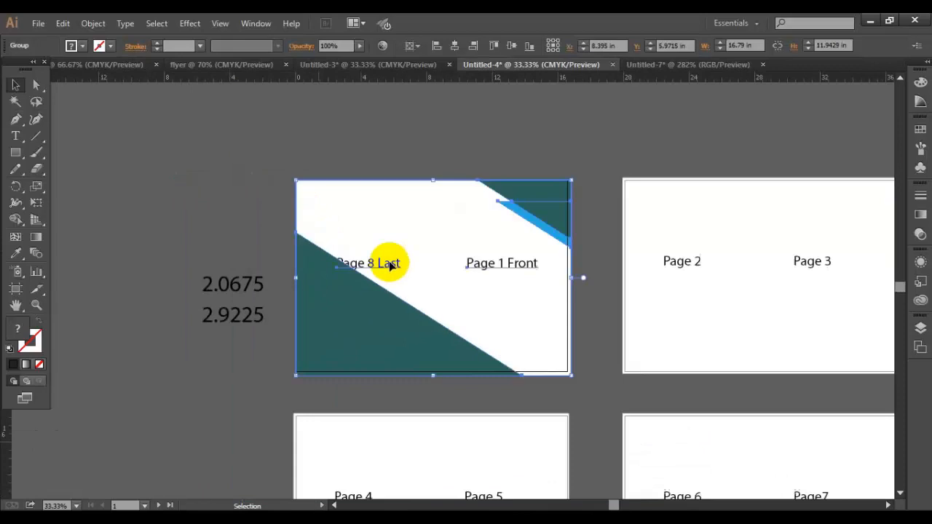
# - Ungroup the cover spread and shrink its white background rectangle to meet the artboard's lower-right corner
pyautogui.scroll(-3, 388, 266)
pyautogui.scroll(3, 573, 304)
pyautogui.rightClick(547, 284)
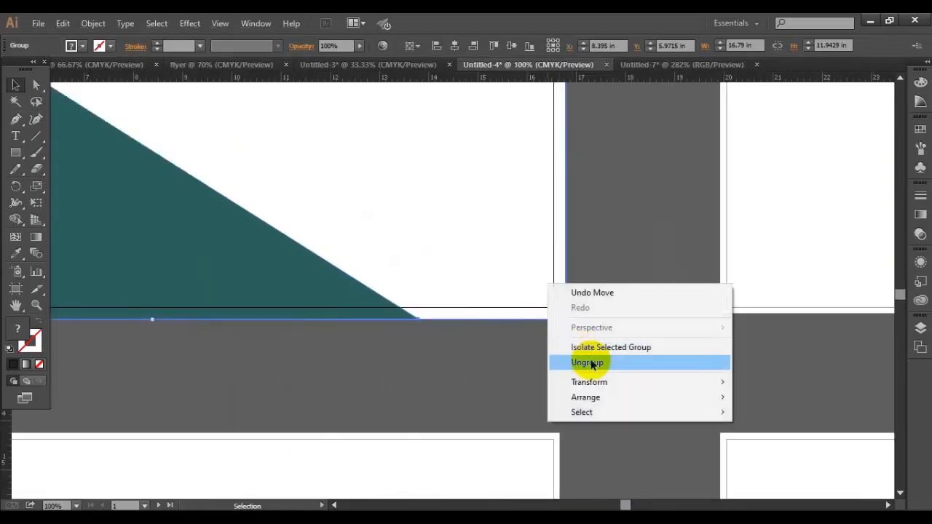
pyautogui.click(592, 363)
pyautogui.click(582, 341)
pyautogui.click(557, 318)
pyautogui.moveTo(565, 318); pyautogui.dragTo(553, 307)
# - Fit the large teal triangle's lower edge to the first artboard's bottom edge, removing its overhang
pyautogui.moveTo(411, 320)
pyautogui.mouseDown()
pyautogui.moveTo(397, 310)
pyautogui.moveTo(407, 311)
pyautogui.moveTo(396, 282)
pyautogui.moveTo(425, 326)
pyautogui.mouseUp()
pyautogui.click(503, 337)
pyautogui.scroll(-4, 601, 342)
pyautogui.scroll(2, 409, 339)
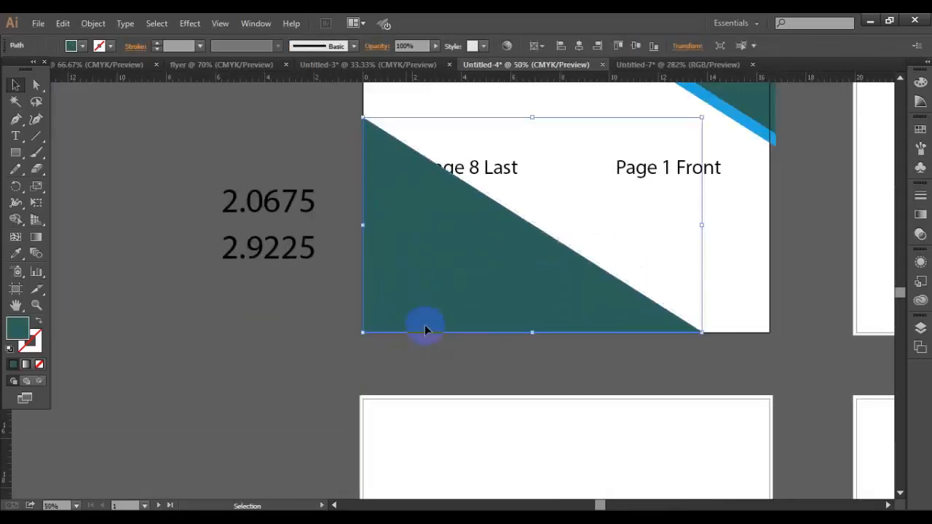
pyautogui.click(318, 370)
# - Pull the upper-right teal shape and the blue stripe in to the first artboard's right edge
pyautogui.scroll(3, 810, 257)
pyautogui.scroll(3, 805, 241)
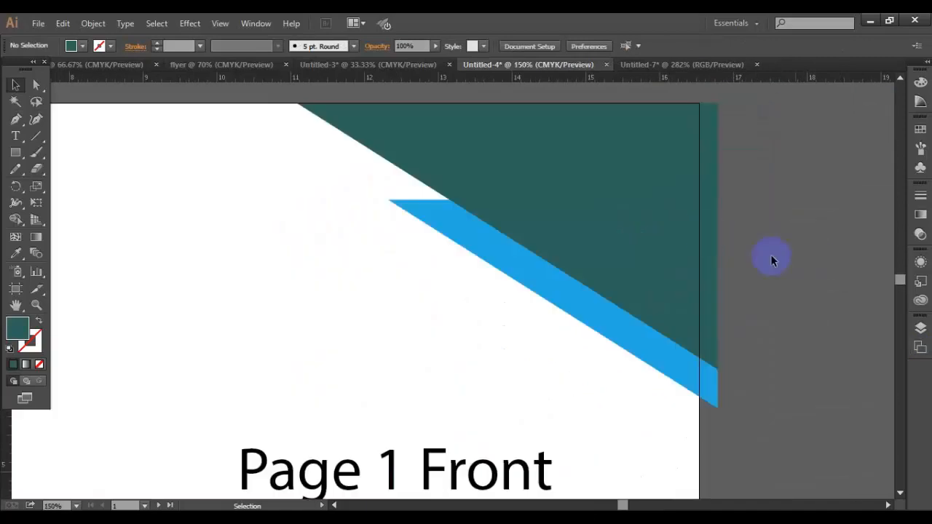
pyautogui.moveTo(706, 234); pyautogui.dragTo(674, 352)
pyautogui.click(727, 347)
pyautogui.click(761, 341)
pyautogui.scroll(-4, 760, 336)
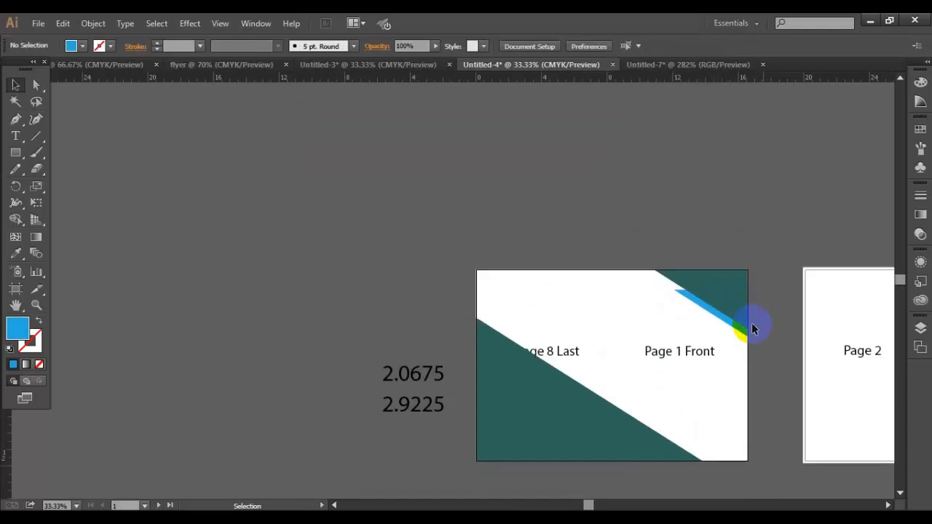
# - Group all the cover spread artwork and copy the group into the Untitled-7 document
pyautogui.scroll(-1, 755, 323)
pyautogui.moveTo(766, 457); pyautogui.dragTo(651, 362)
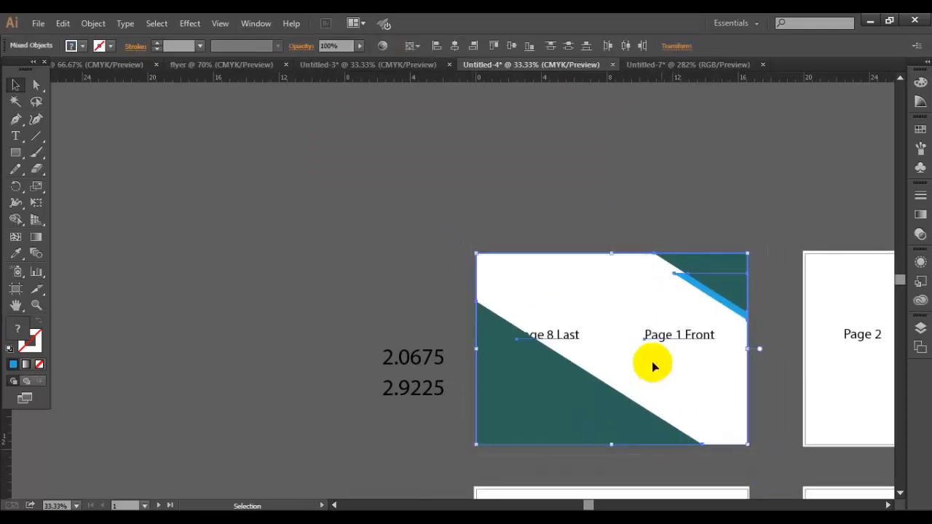
pyautogui.rightClick(657, 361)
pyautogui.click(687, 424)
pyautogui.moveTo(718, 283); pyautogui.dragTo(521, 377)
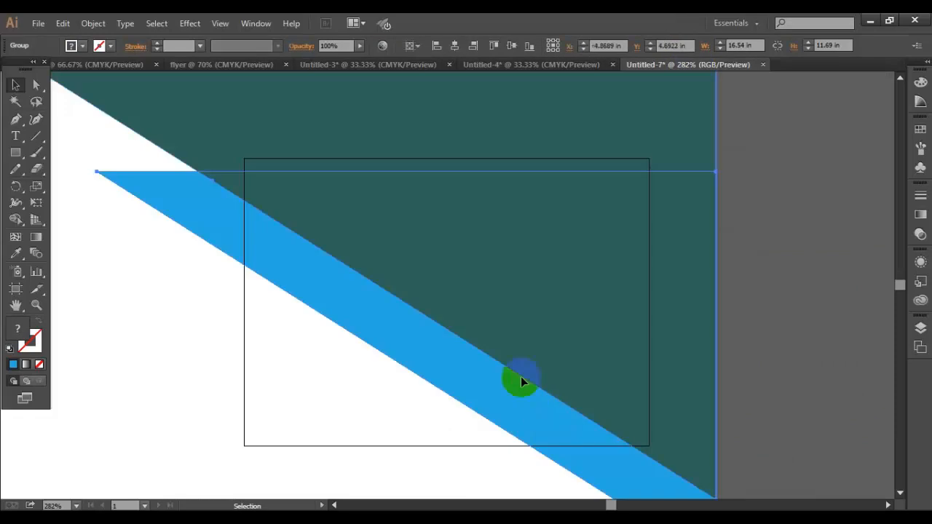
# - Center the cover group horizontally and vertically on the small artboard and scale it down proportionally to 2.92 in wide
pyautogui.click(473, 46)
pyautogui.click(511, 46)
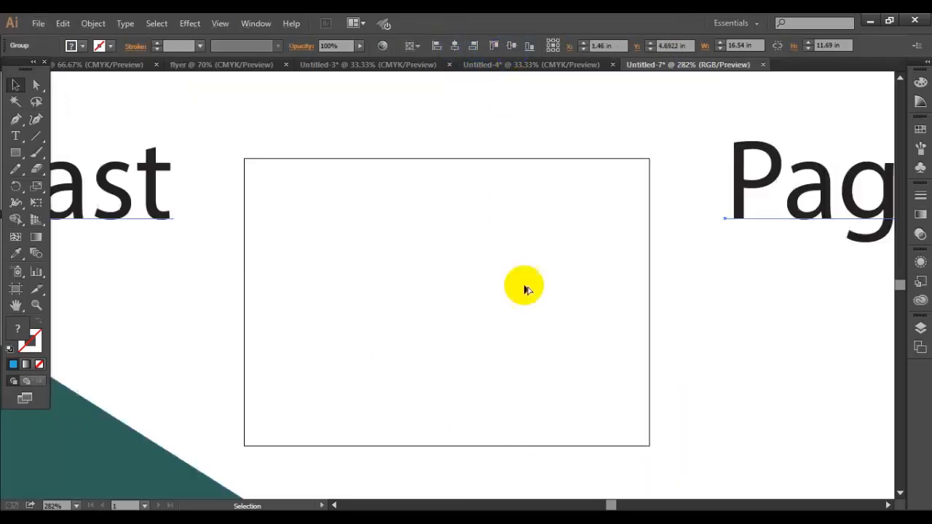
pyautogui.scroll(-4, 537, 301)
pyautogui.moveTo(786, 113); pyautogui.dragTo(564, 257)
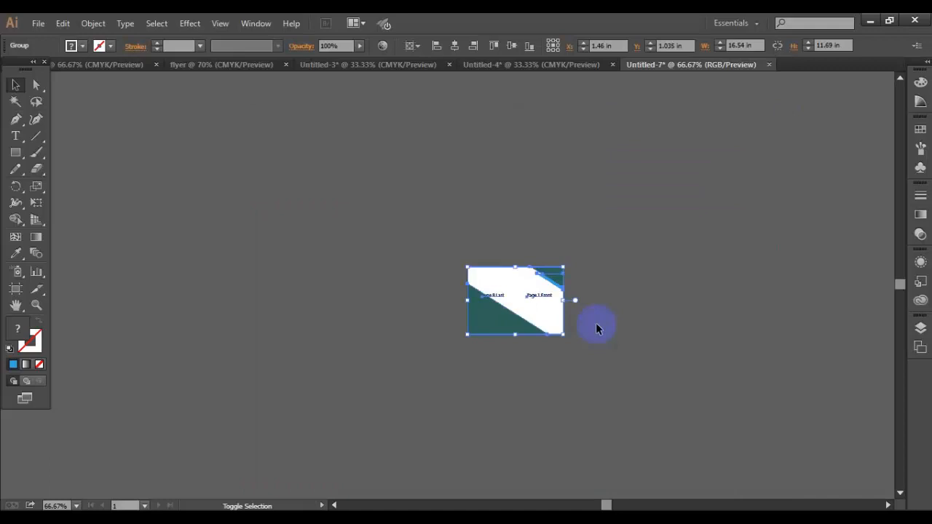
# - Check the cover group's edges and stretch it from the lower-right corner to 2.07 in high to match the artboard
pyautogui.scroll(8, 518, 345)
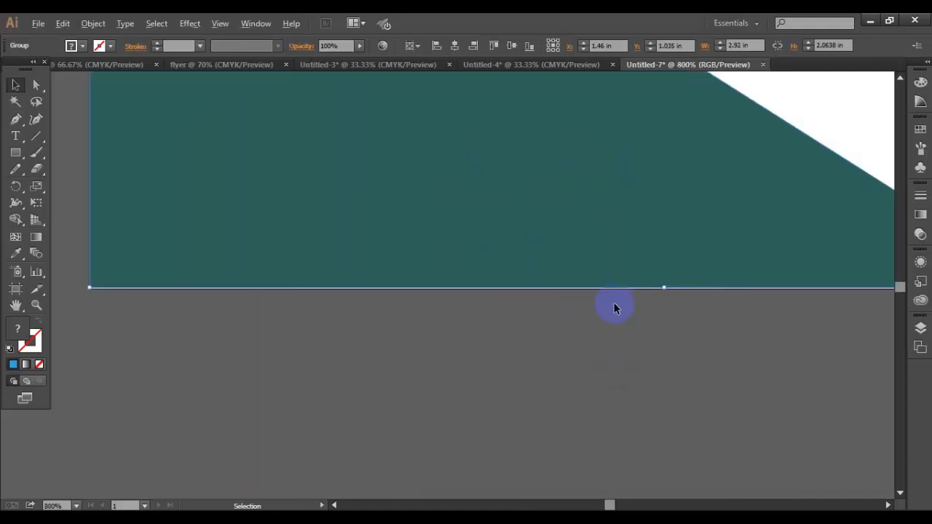
pyautogui.scroll(1, 613, 308)
pyautogui.scroll(-5, 786, 305)
pyautogui.scroll(4, 796, 296)
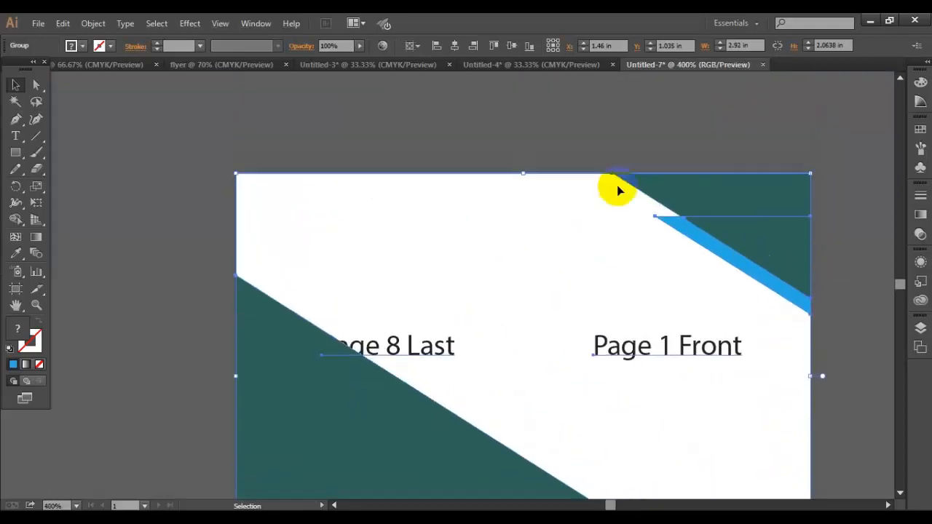
pyautogui.scroll(6, 559, 181)
pyautogui.scroll(1, 404, 193)
pyautogui.scroll(-2, 415, 207)
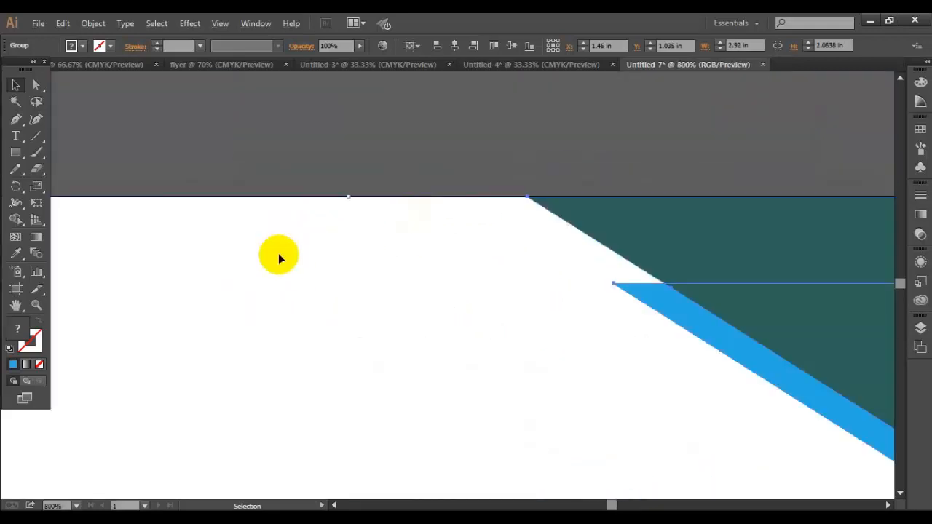
pyautogui.scroll(1, 354, 206)
pyautogui.scroll(-3, 362, 206)
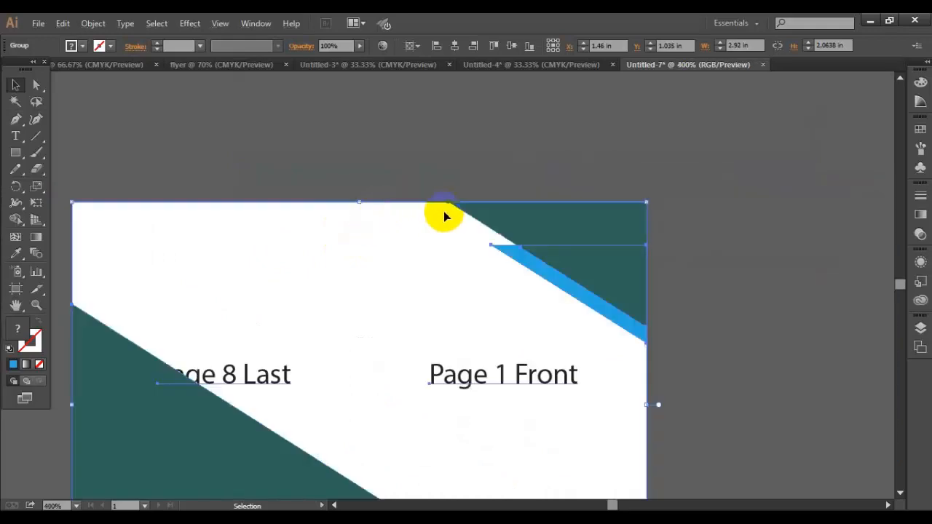
pyautogui.scroll(-2, 510, 214)
pyautogui.scroll(-2, 594, 215)
pyautogui.scroll(1, 323, 485)
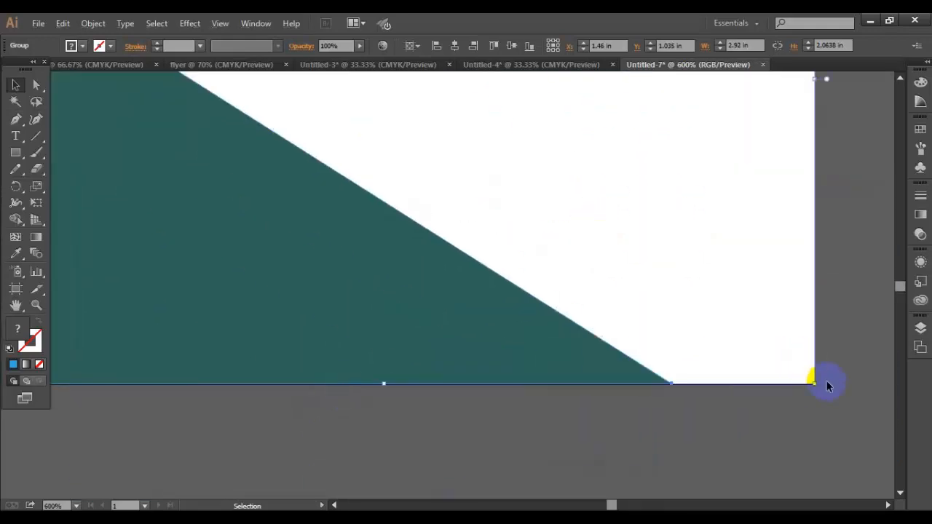
pyautogui.moveTo(816, 385); pyautogui.dragTo(827, 404)
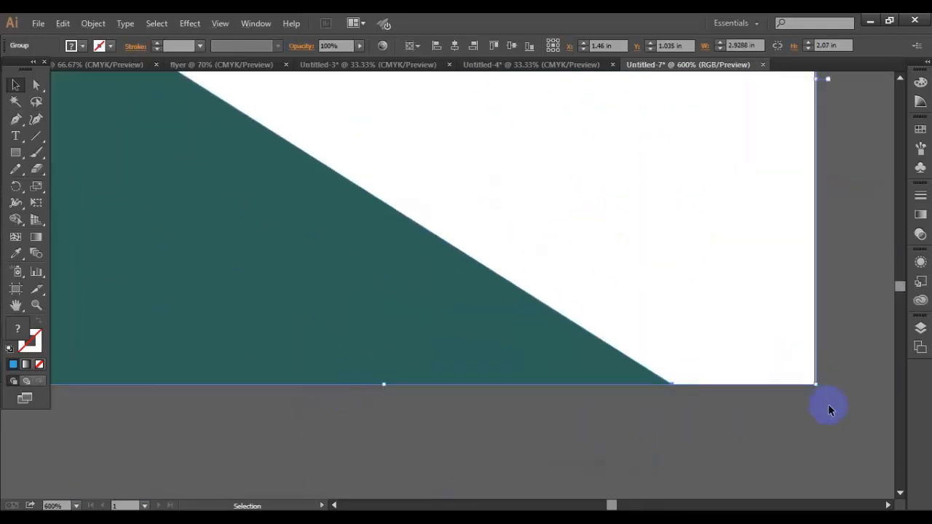
pyautogui.click(833, 418)
# - Pull the cover group's left edge in to the artboard's left edge
pyautogui.scroll(-4, 828, 397)
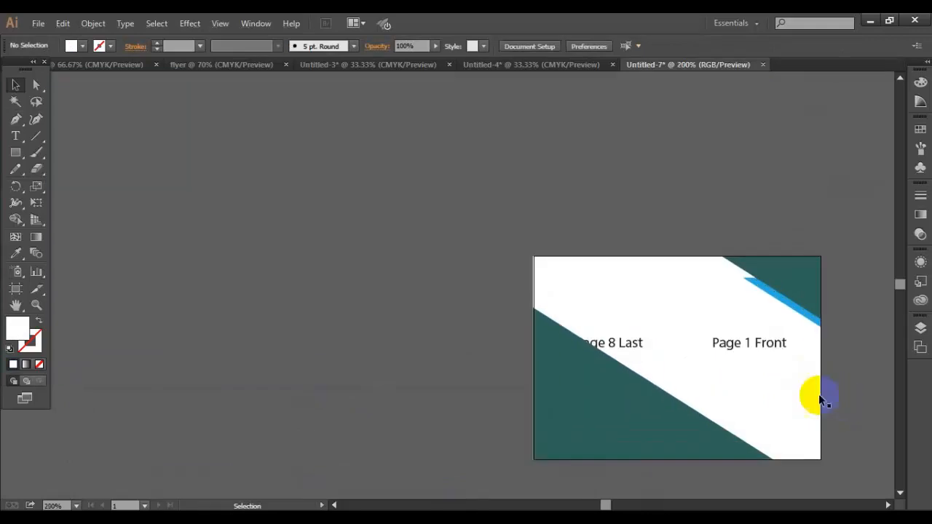
pyautogui.scroll(3, 829, 355)
pyautogui.scroll(3, 238, 264)
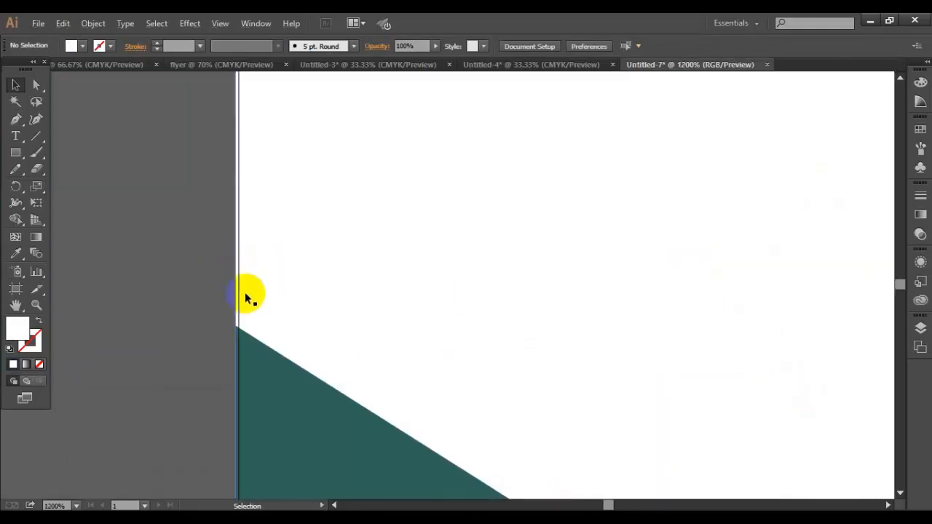
pyautogui.click(241, 355)
pyautogui.scroll(-2, 244, 357)
pyautogui.scroll(-5, 259, 340)
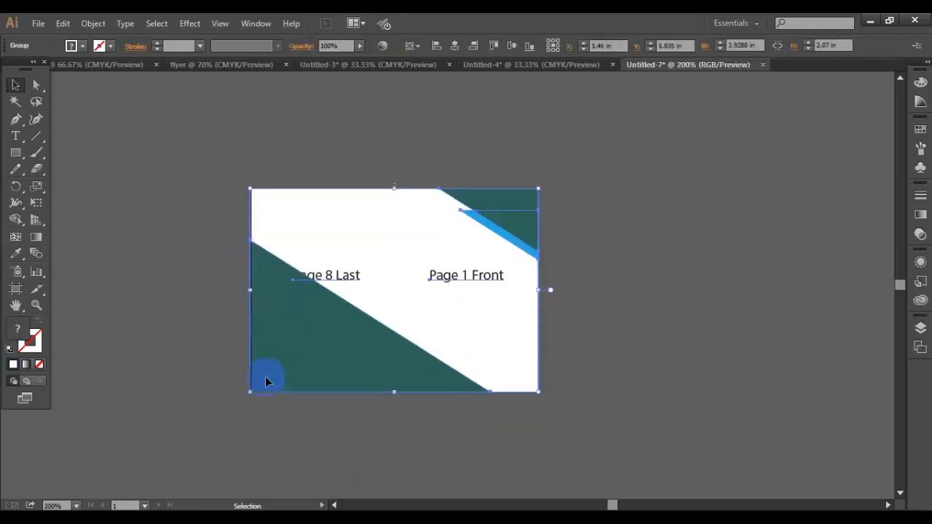
pyautogui.scroll(5, 267, 377)
pyautogui.scroll(1, 301, 214)
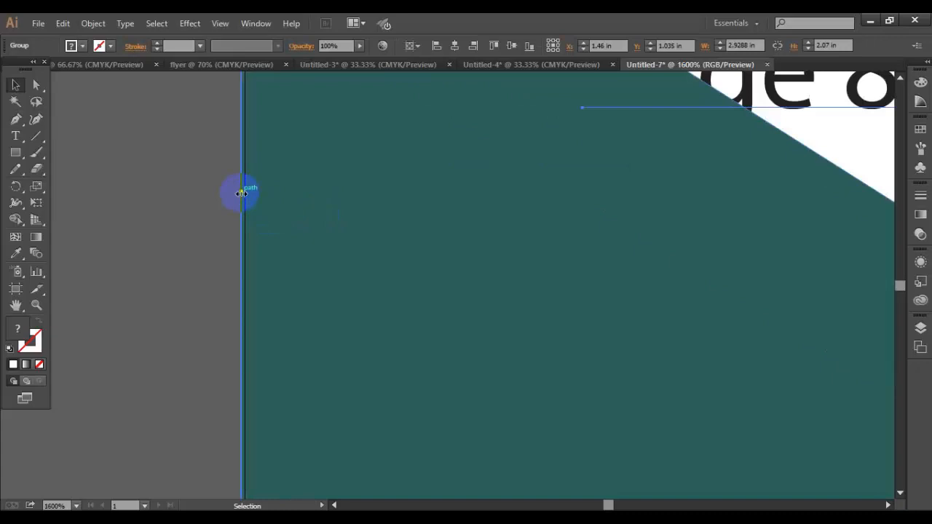
pyautogui.moveTo(241, 192); pyautogui.dragTo(245, 191)
pyautogui.scroll(-4, 192, 331)
pyautogui.scroll(-1, 752, 297)
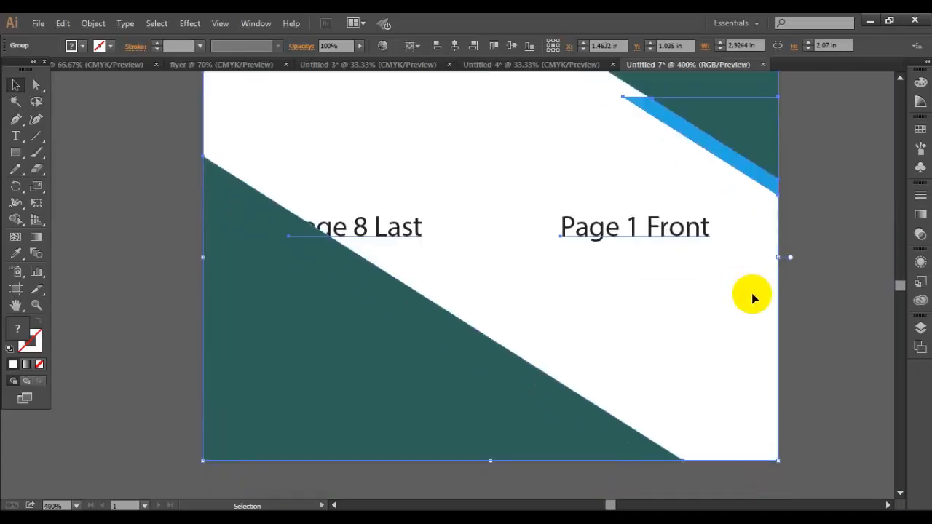
# - Pull the cover group's right edge in to the artboard's right edge so it is 2.92 in wide
pyautogui.scroll(4, 790, 260)
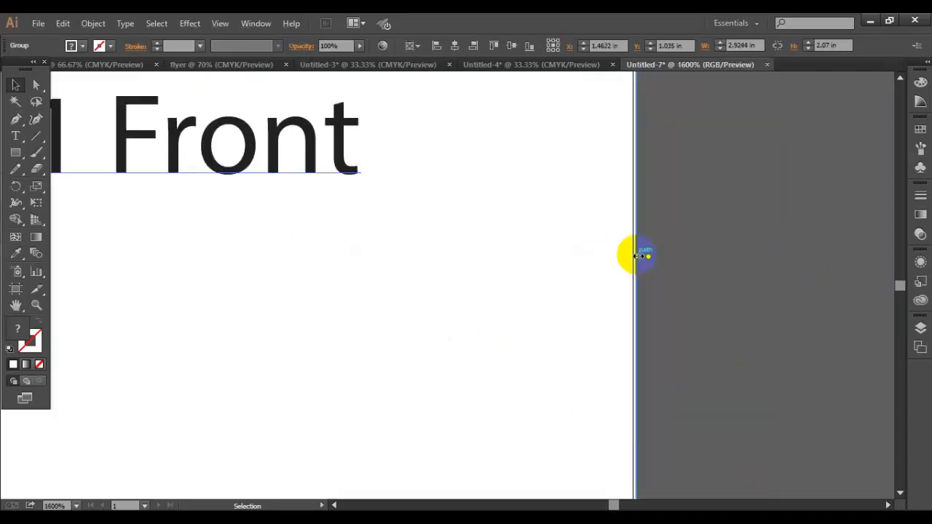
pyautogui.moveTo(637, 254); pyautogui.dragTo(630, 255)
pyautogui.scroll(1, 672, 291)
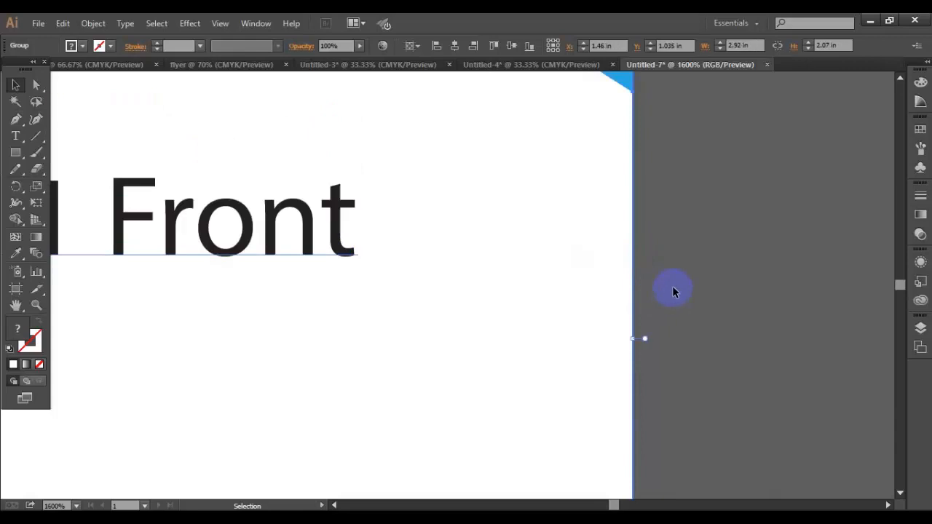
pyautogui.scroll(1, 672, 290)
pyautogui.scroll(-3, 672, 287)
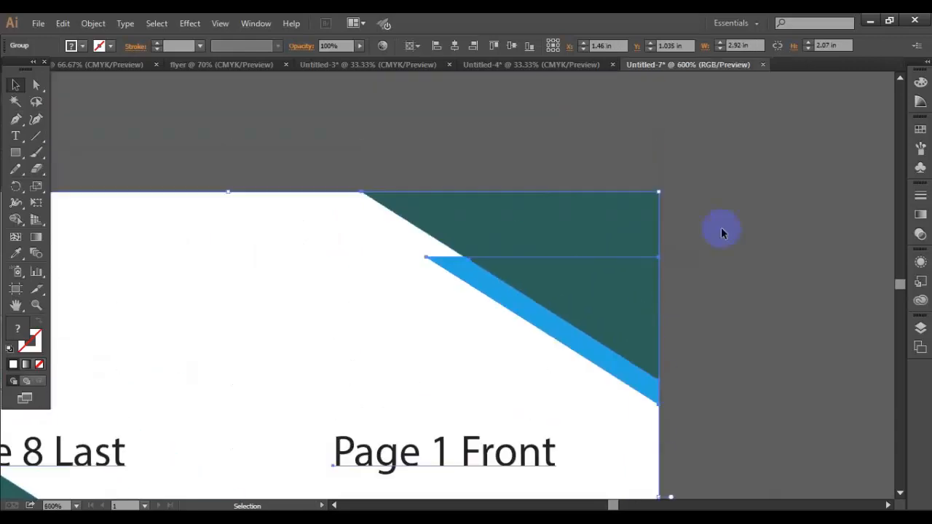
pyautogui.click(720, 233)
pyautogui.scroll(-4, 721, 233)
pyautogui.scroll(2, 761, 298)
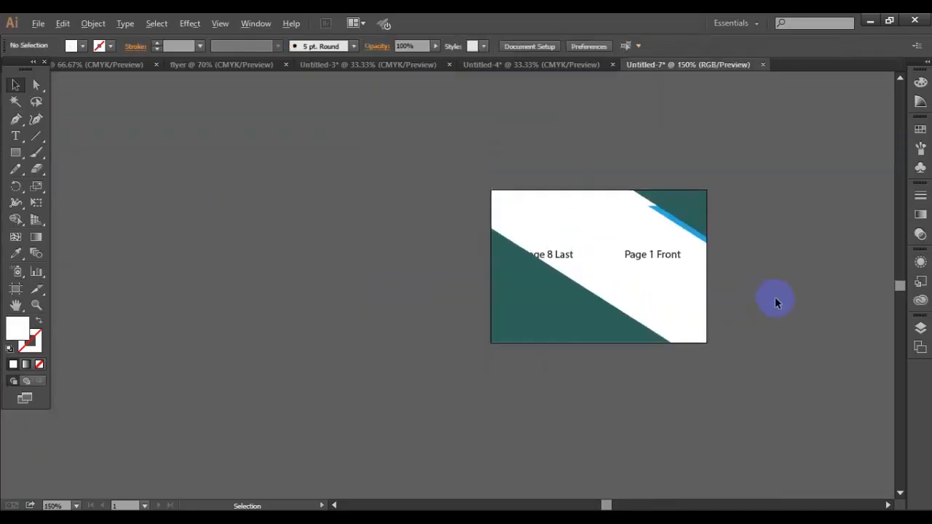
pyautogui.scroll(2, 774, 300)
pyautogui.click(223, 65)
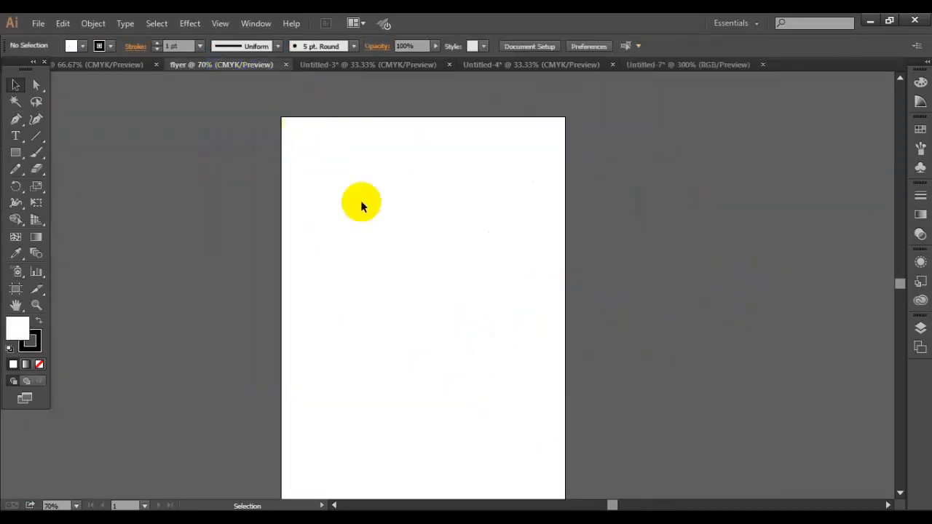
pyautogui.click(387, 65)
pyautogui.click(522, 65)
pyautogui.click(676, 337)
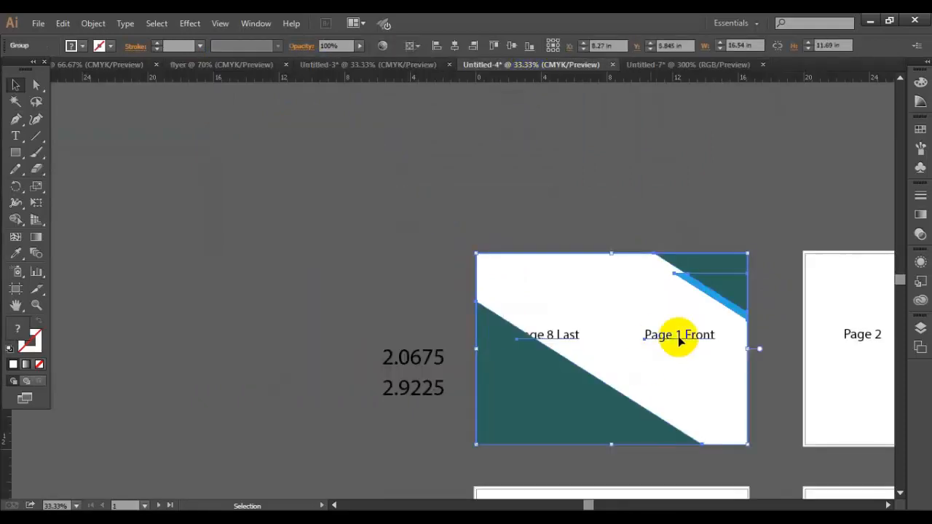
pyautogui.scroll(-2, 543, 328)
pyautogui.click(41, 29)
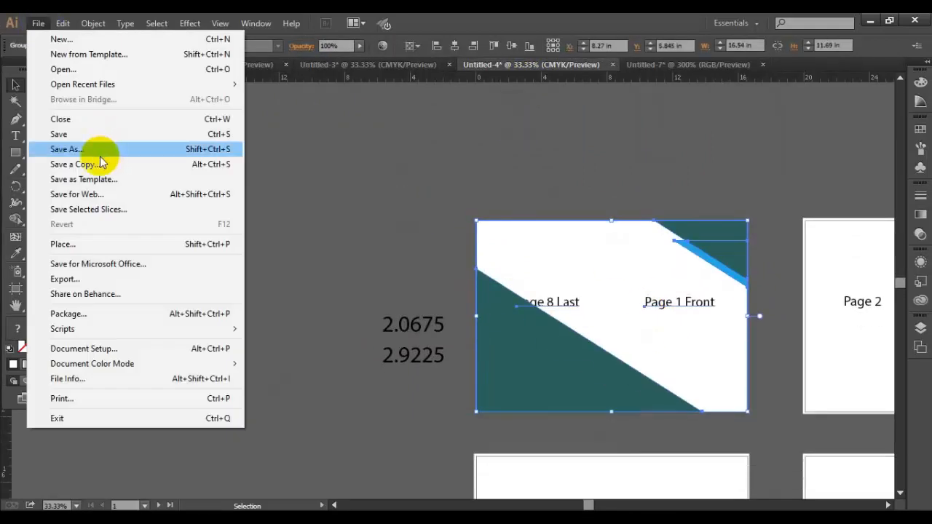
pyautogui.click(96, 192)
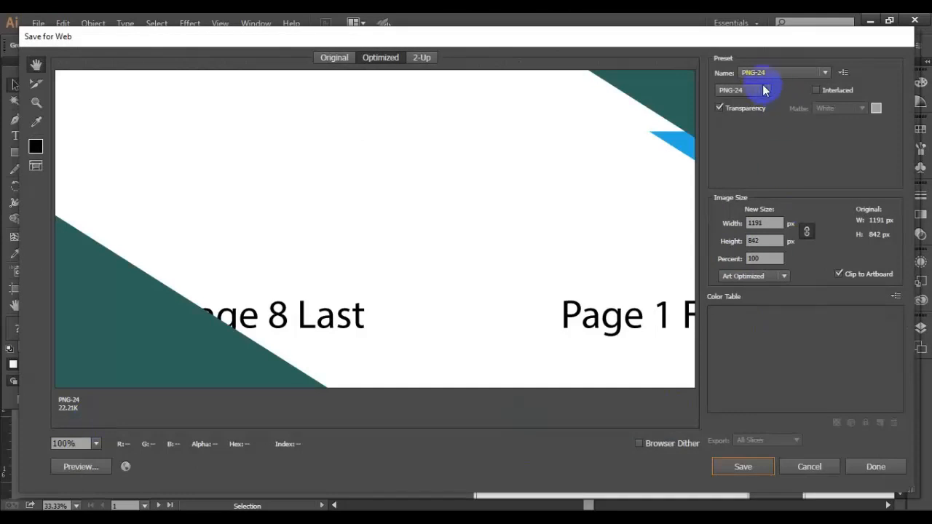
pyautogui.click(764, 90)
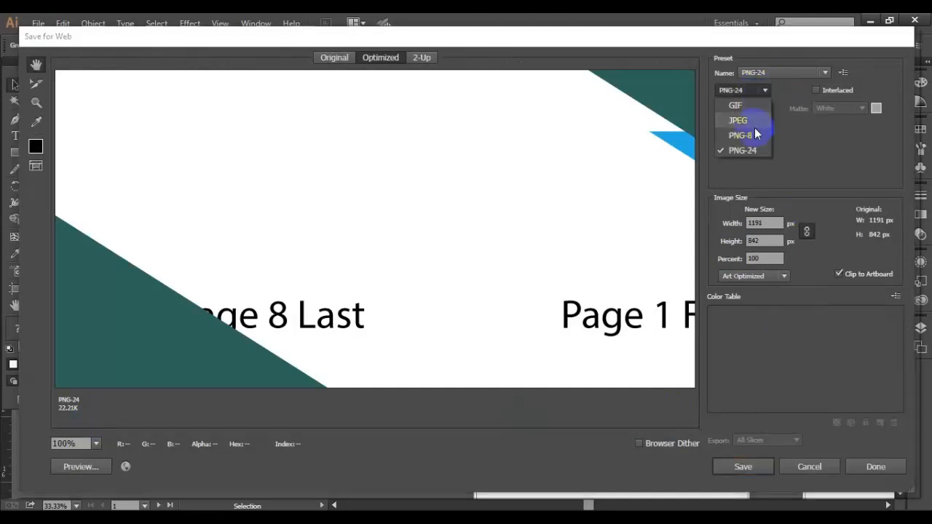
pyautogui.click(757, 122)
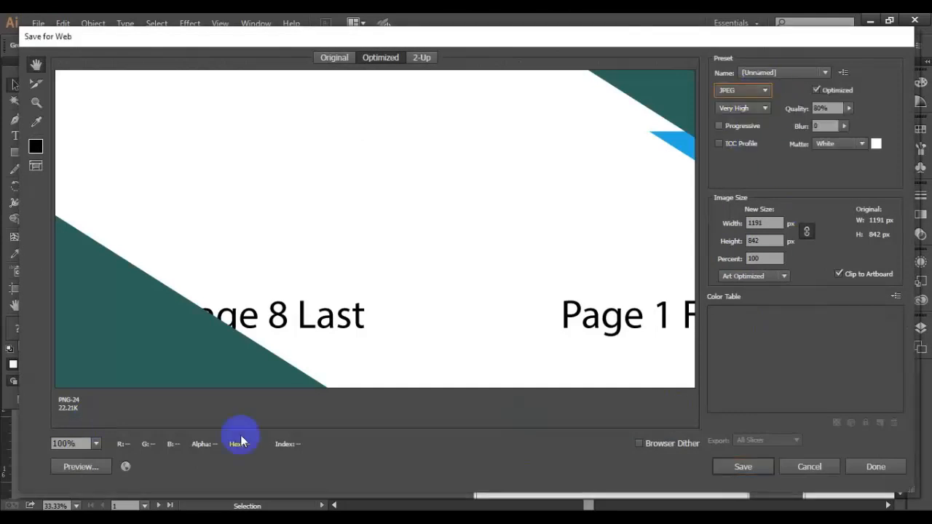
pyautogui.click(808, 467)
pyautogui.click(466, 198)
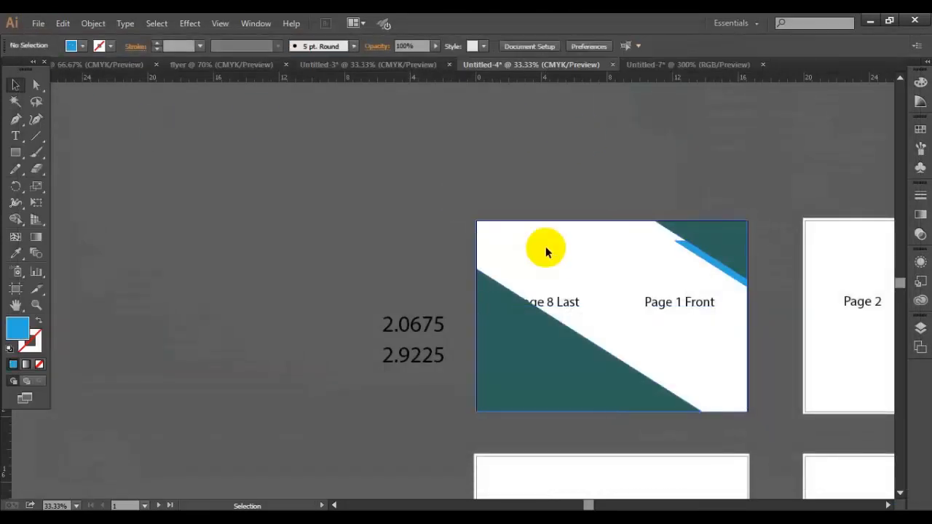
pyautogui.click(689, 308)
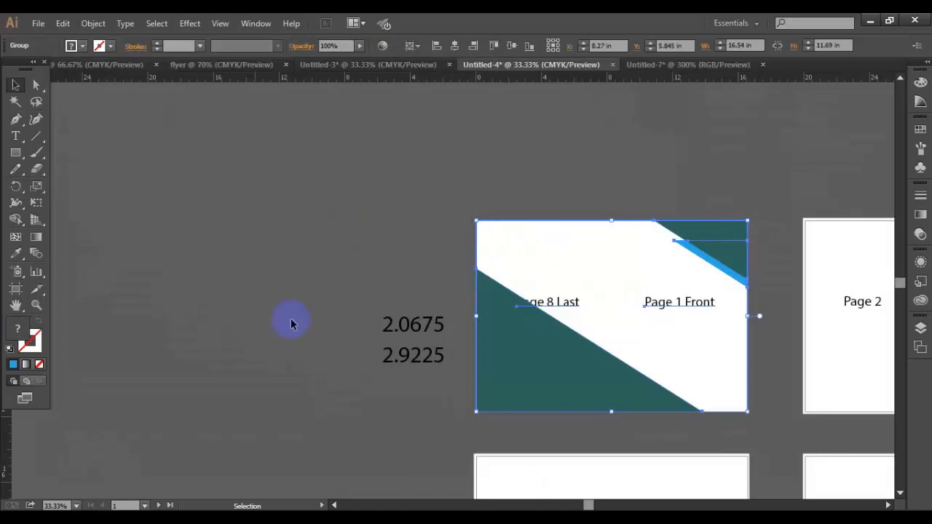
pyautogui.hotkey('ctrl', '-')
# - Check the small RGB cover document's estimated file size as a JPEG in Save for Web, and leave without exporting
pyautogui.click(674, 64)
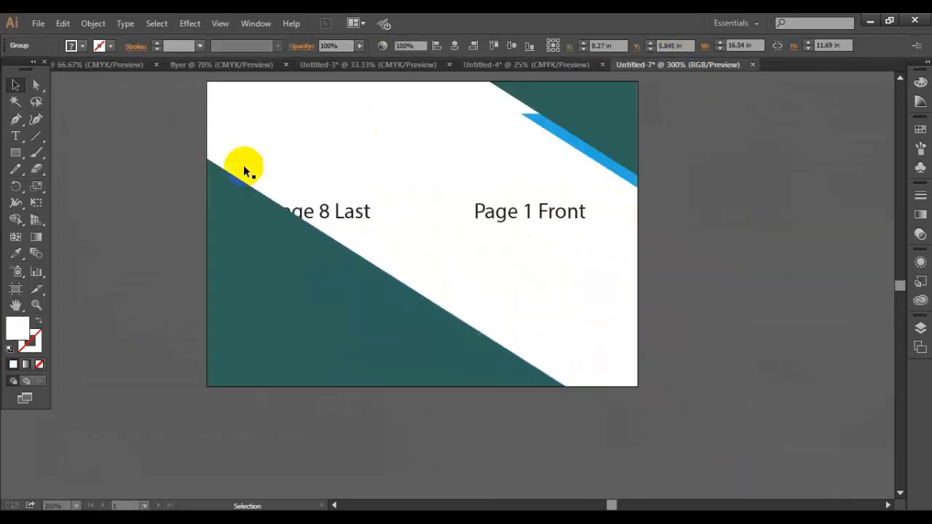
pyautogui.click(38, 23)
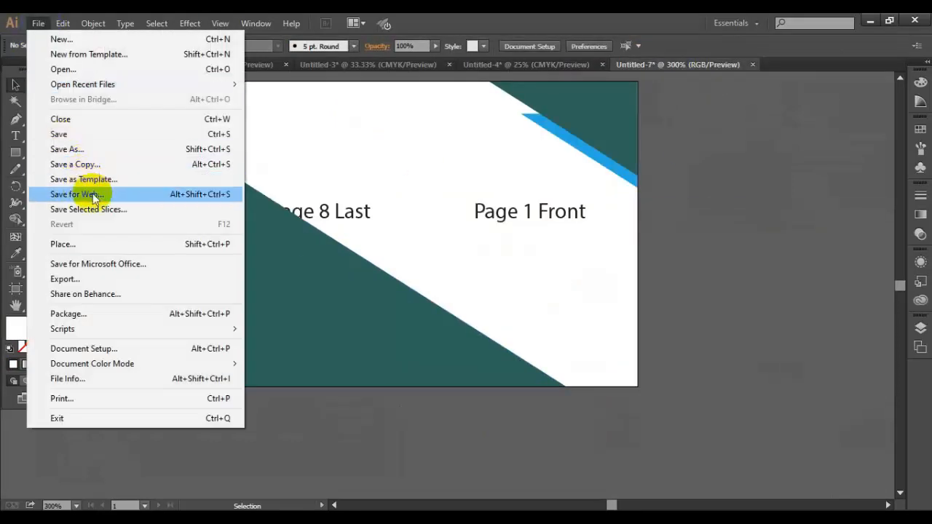
pyautogui.click(76, 193)
pyautogui.click(764, 90)
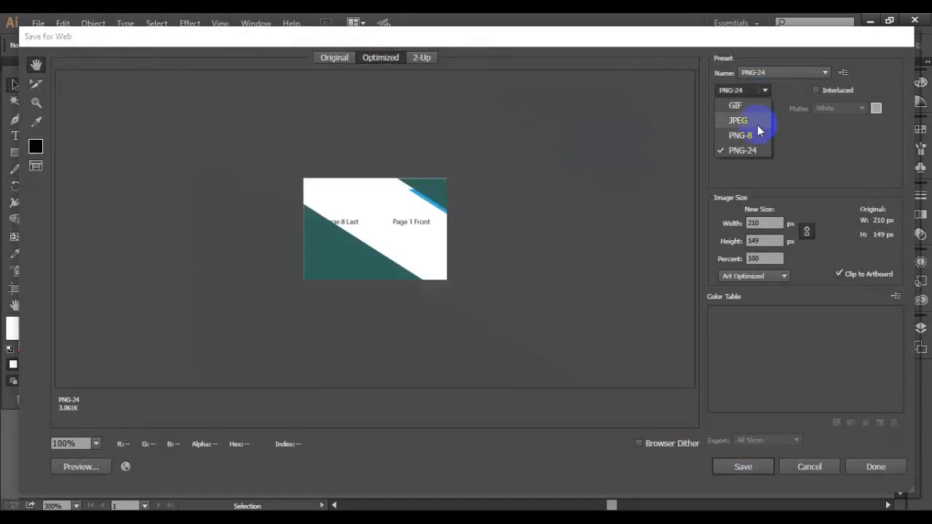
pyautogui.click(761, 120)
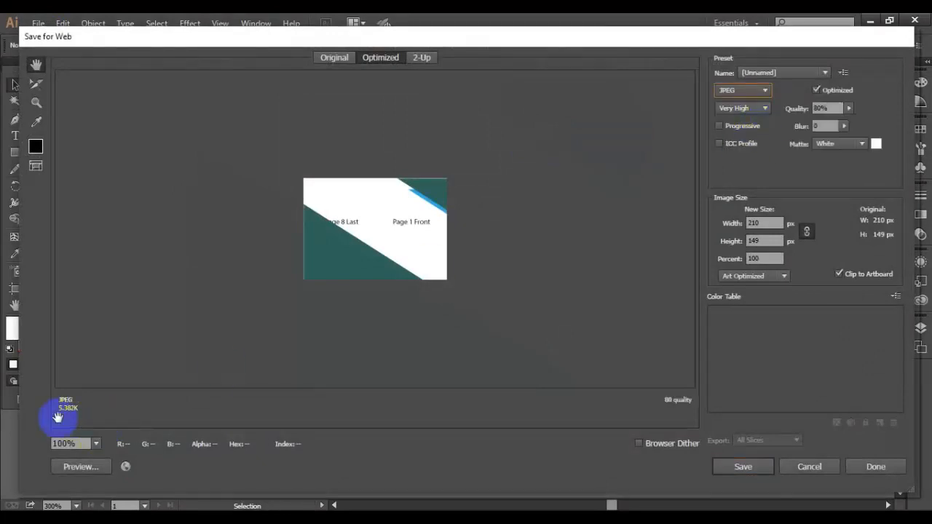
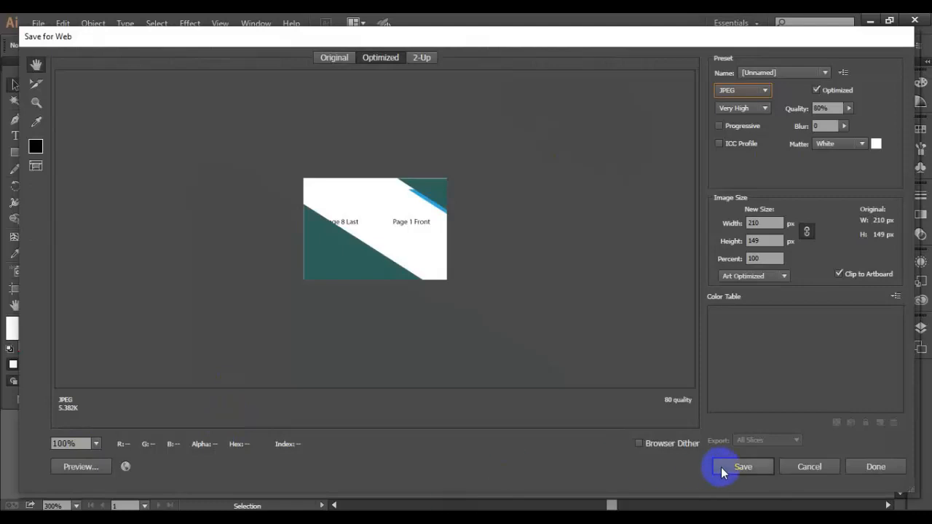
pyautogui.click(809, 467)
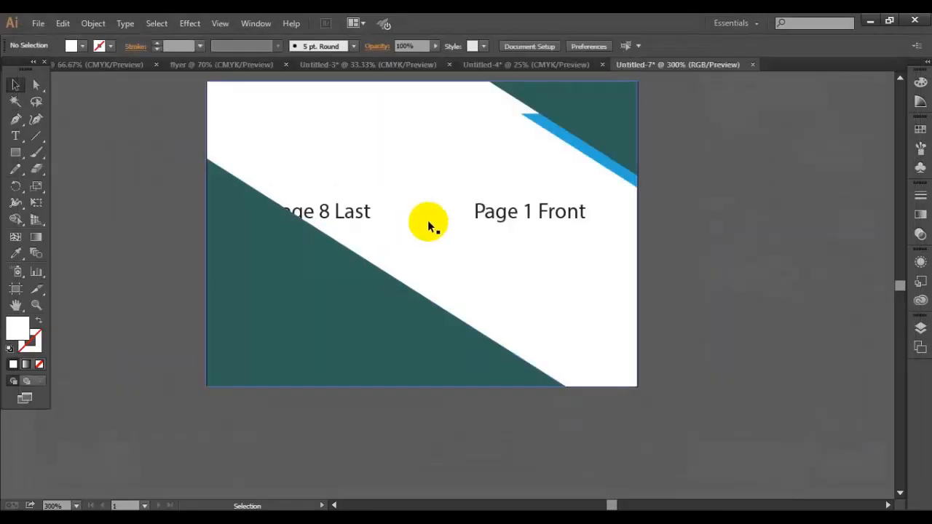
pyautogui.click(452, 270)
pyautogui.scroll(-2, 477, 314)
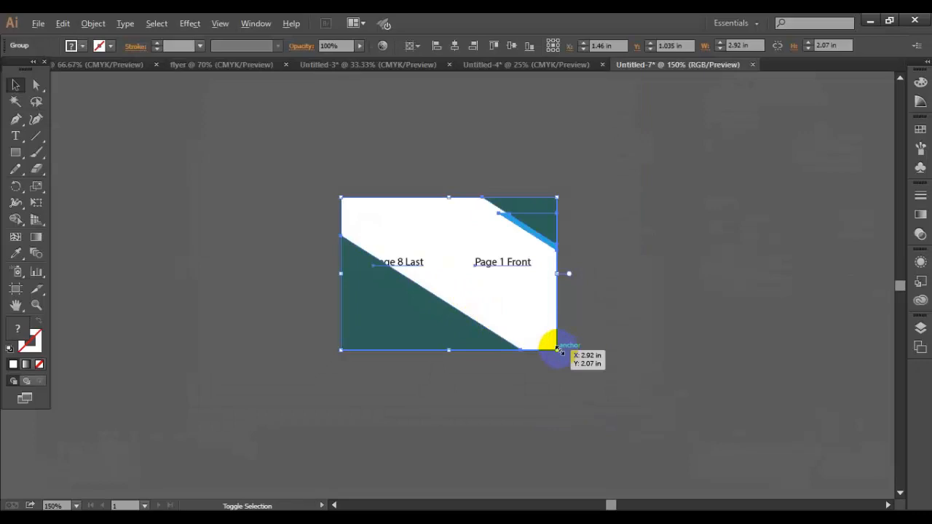
pyautogui.hotkey('alt', 'shift')
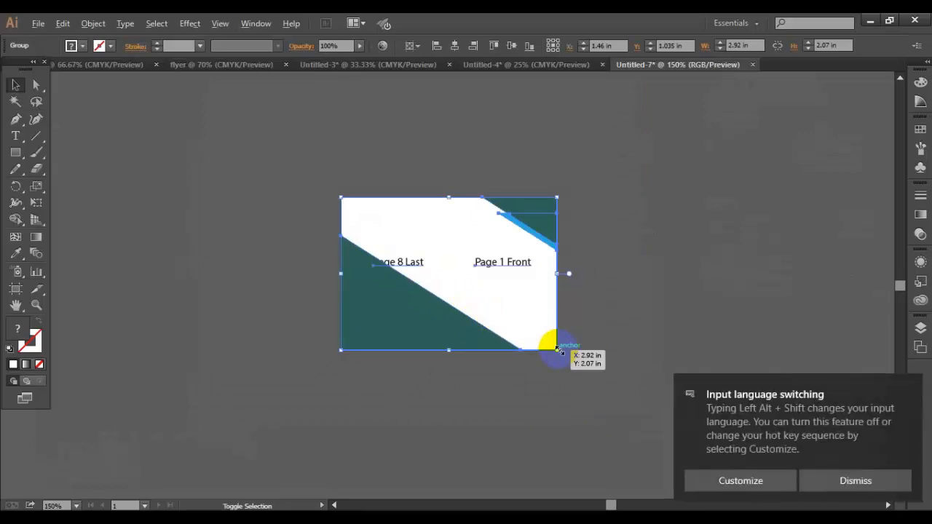
pyautogui.moveTo(558, 350)
pyautogui.mouseDown()
pyautogui.moveTo(613, 377)
pyautogui.moveTo(694, 442)
pyautogui.moveTo(511, 306)
pyautogui.moveTo(559, 365)
pyautogui.mouseUp()
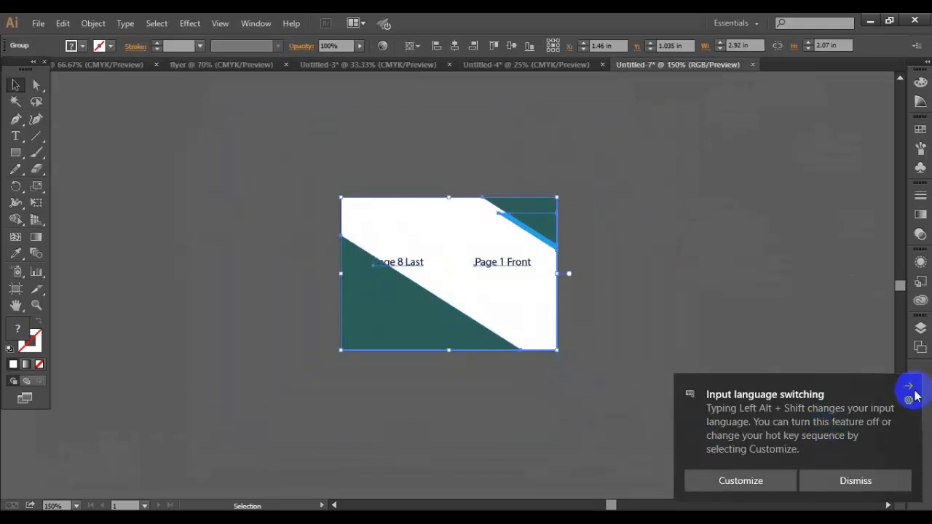
pyautogui.click(909, 388)
pyautogui.click(658, 391)
pyautogui.click(471, 318)
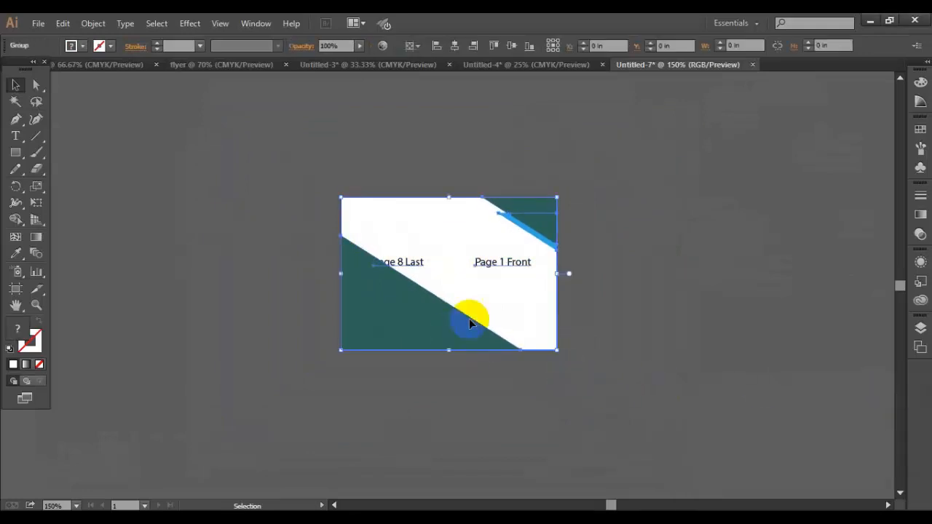
pyautogui.click(463, 396)
pyautogui.click(552, 349)
pyautogui.moveTo(552, 352)
pyautogui.mouseDown()
pyautogui.moveTo(541, 337)
pyautogui.moveTo(579, 380)
pyautogui.moveTo(554, 354)
pyautogui.mouseUp()
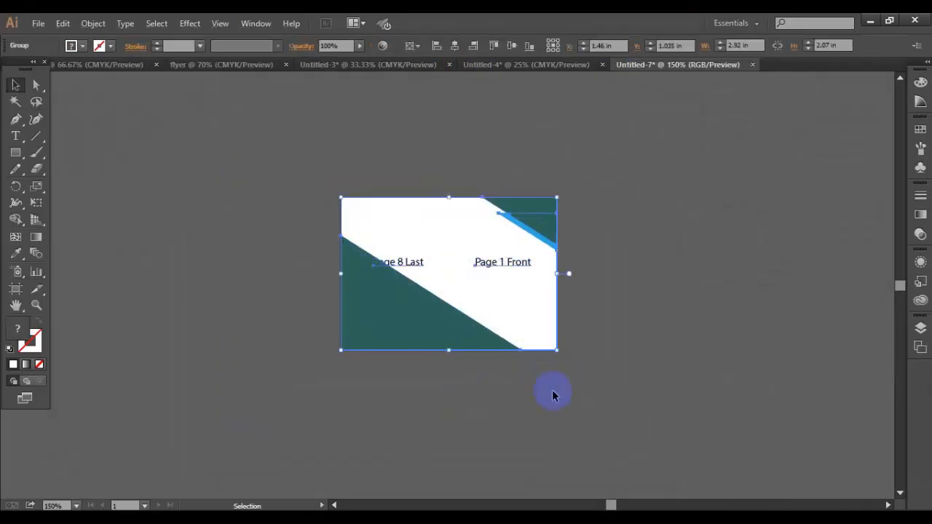
pyautogui.click(553, 391)
pyautogui.click(38, 23)
pyautogui.click(51, 41)
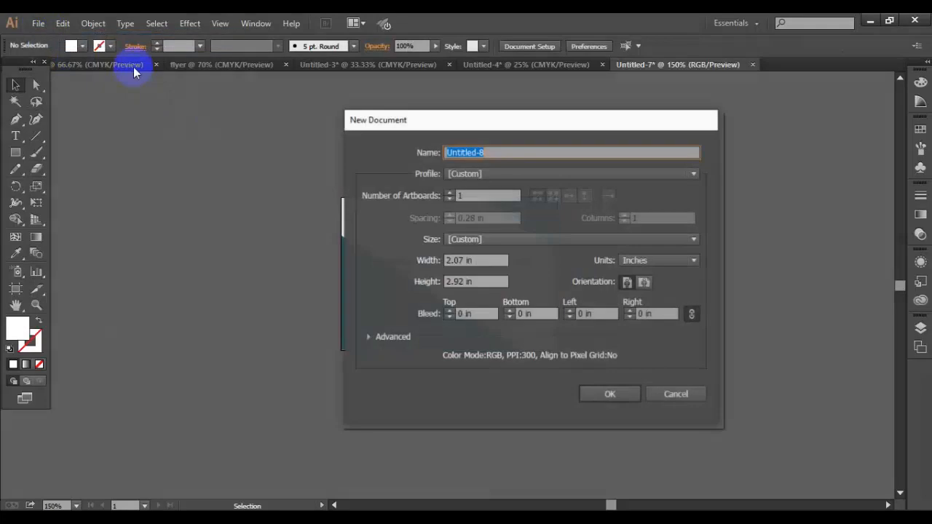
pyautogui.doubleClick(457, 261)
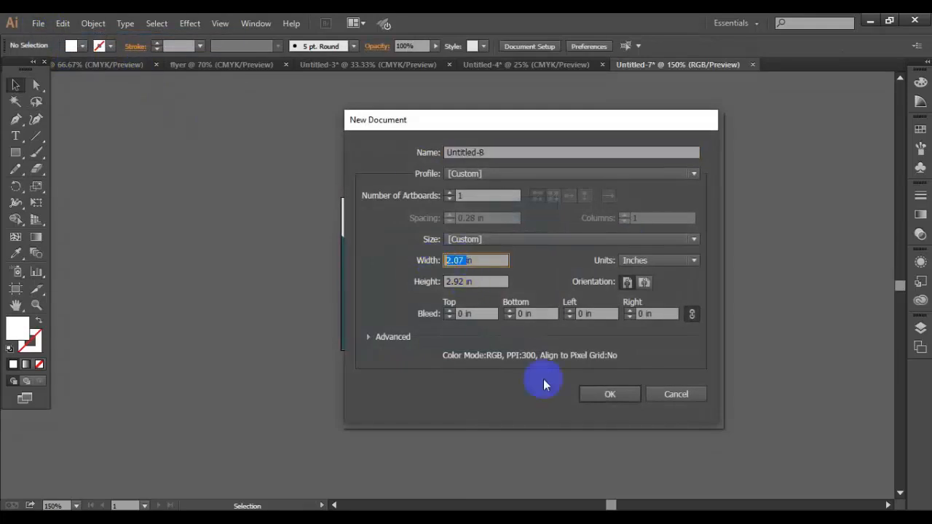
pyautogui.click(663, 392)
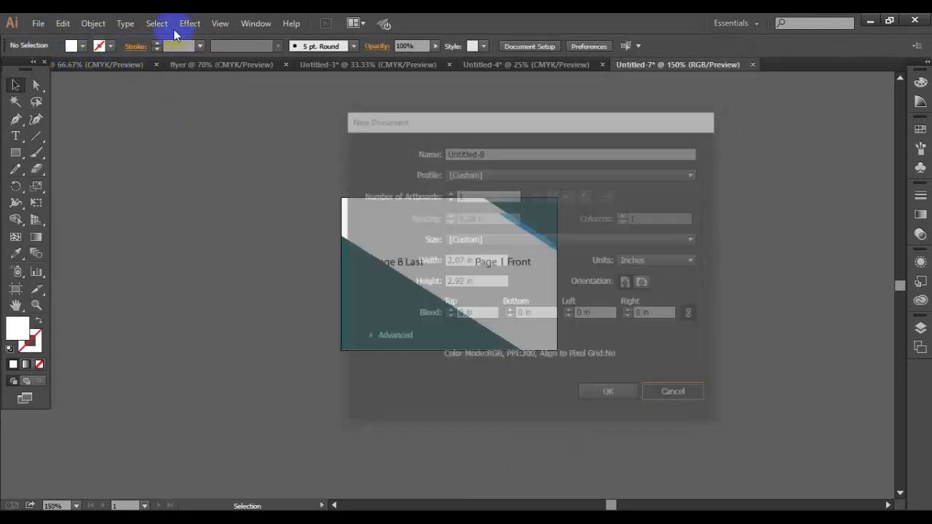
# - Look through the open documents and examine the noted page dimensions beside the cover in the booklet document
pyautogui.click(331, 65)
pyautogui.click(249, 65)
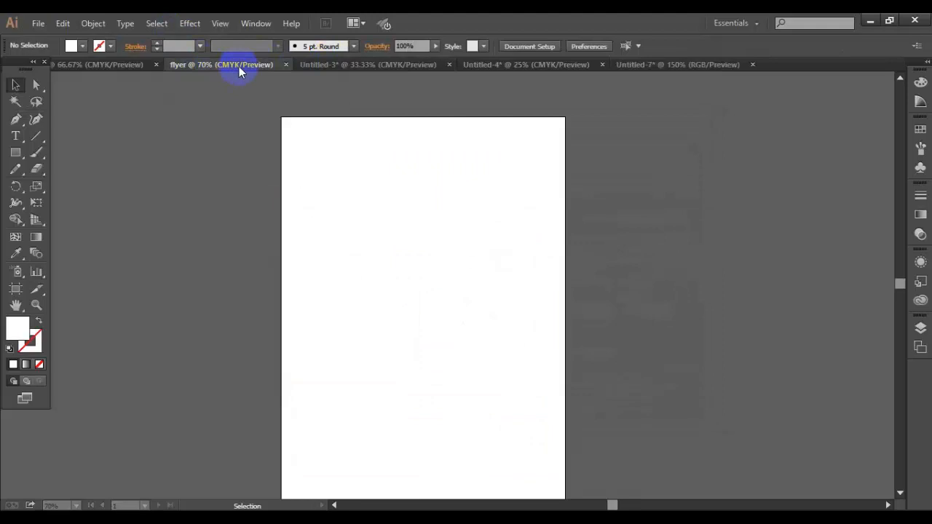
pyautogui.click(516, 65)
pyautogui.scroll(-1, 400, 252)
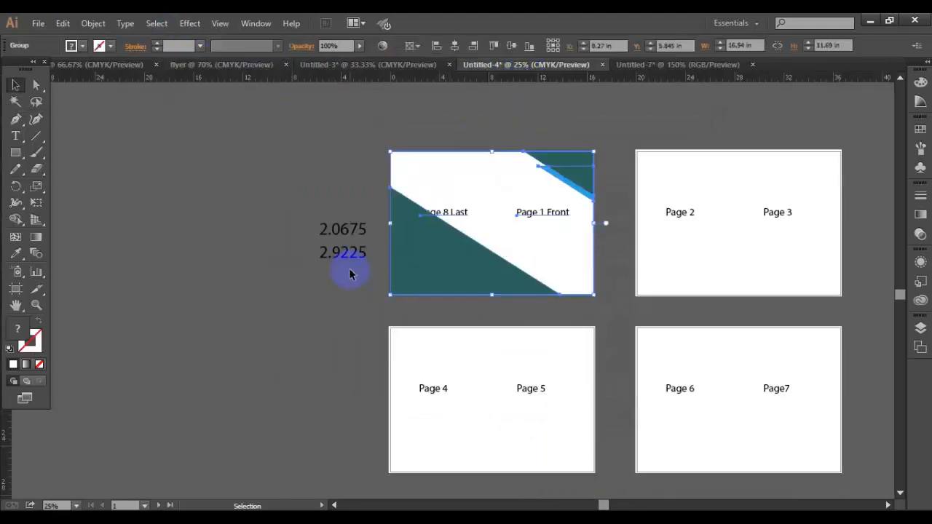
pyautogui.scroll(2, 349, 270)
pyautogui.scroll(1, 546, 291)
pyautogui.scroll(-1, 295, 329)
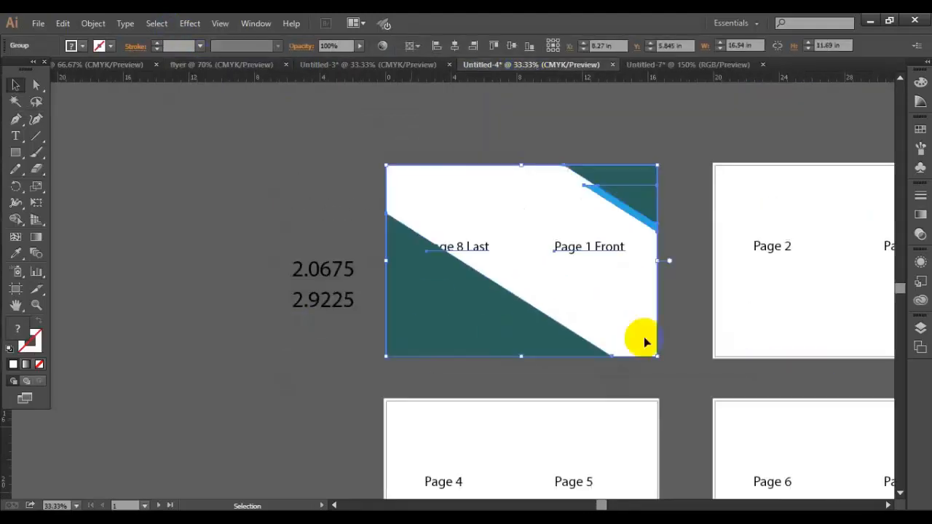
pyautogui.click(728, 66)
pyautogui.click(420, 65)
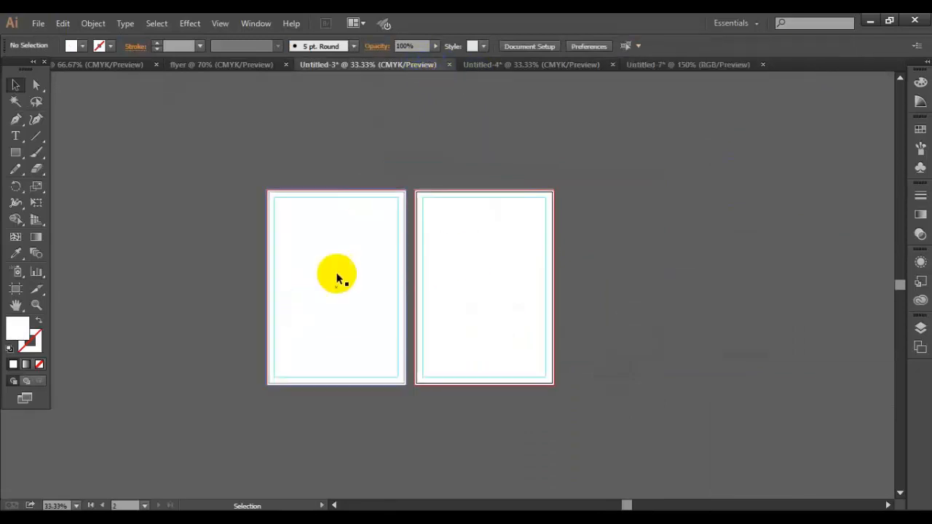
pyautogui.click(551, 65)
pyautogui.click(322, 301)
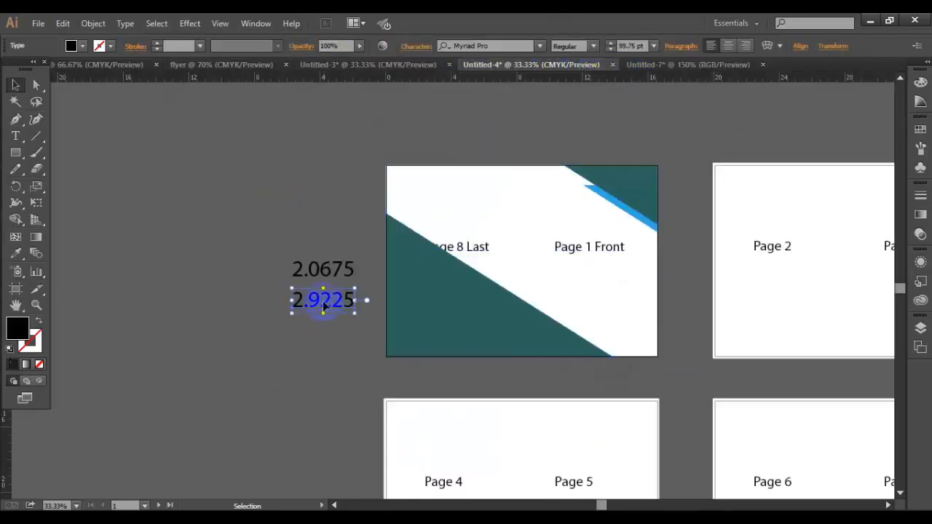
pyautogui.scroll(1, 323, 301)
pyautogui.scroll(1, 342, 293)
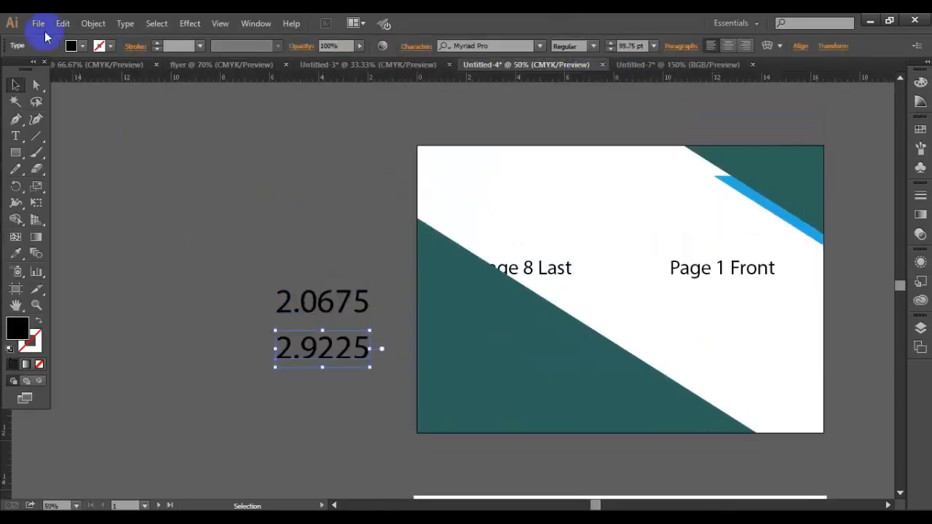
pyautogui.doubleClick(278, 357)
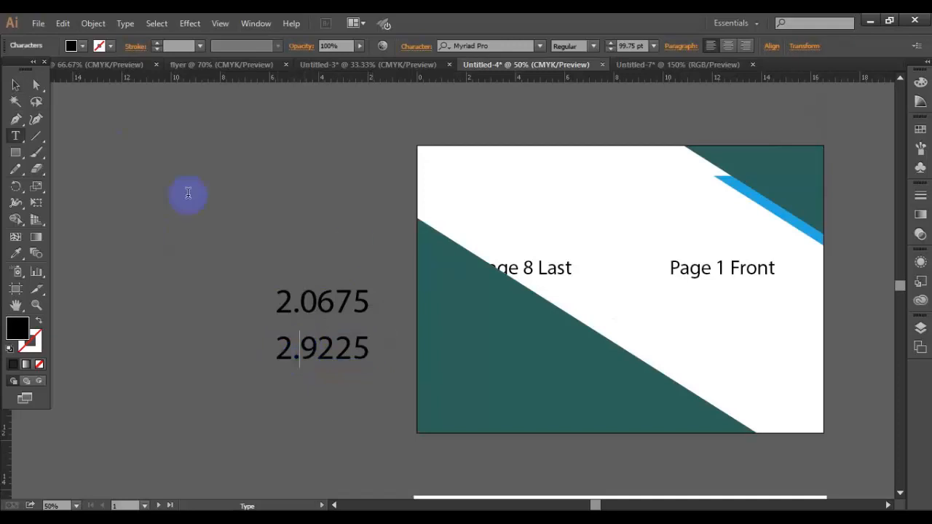
# - Start a new document and set its width to 2.0675 in, keeping the size notes beside the cover in view
pyautogui.click(38, 23)
pyautogui.click(73, 36)
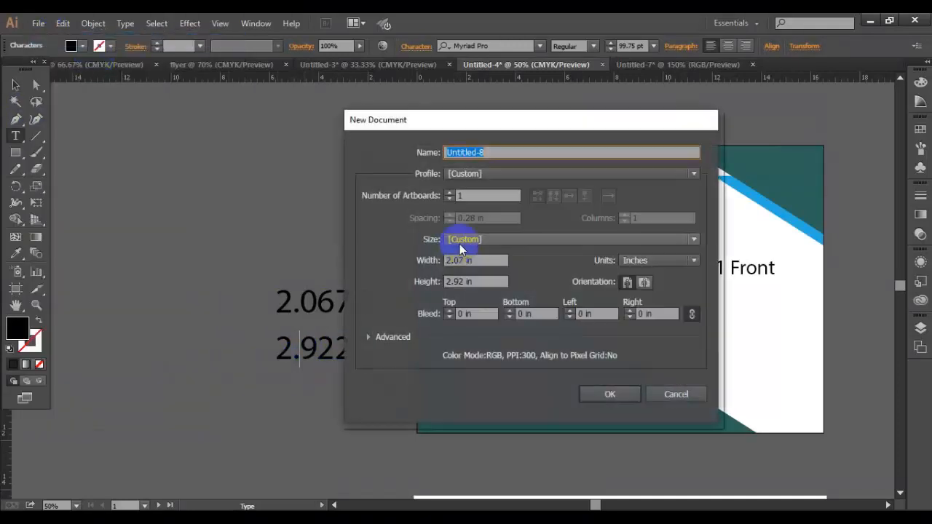
pyautogui.doubleClick(461, 262)
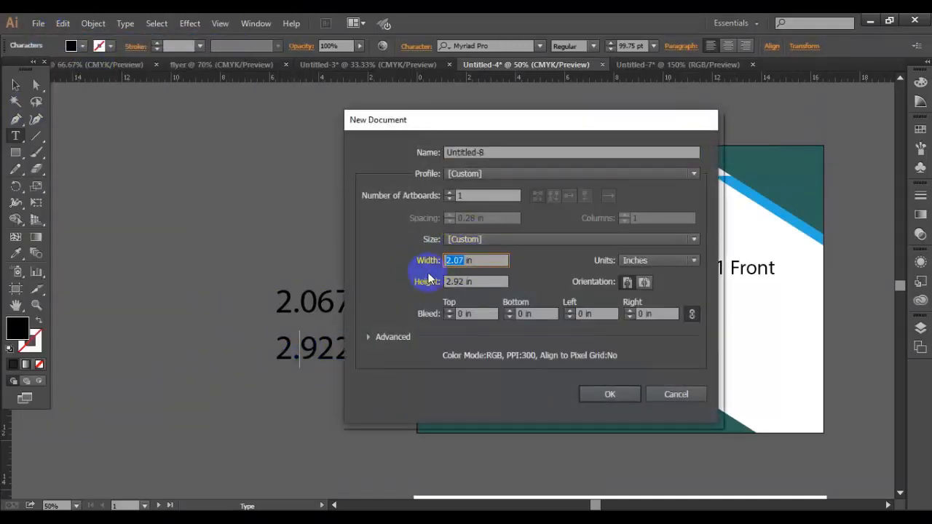
pyautogui.moveTo(535, 130); pyautogui.dragTo(700, 128)
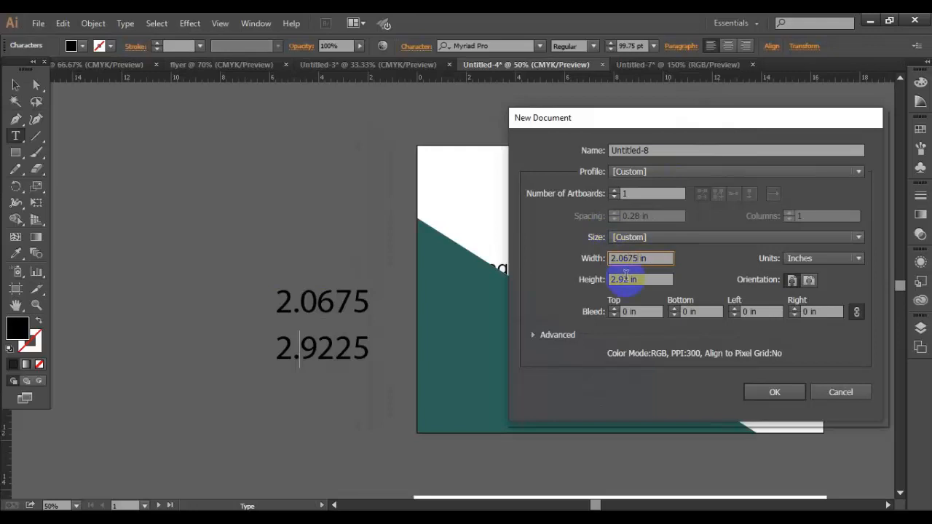
pyautogui.moveTo(631, 279); pyautogui.dragTo(588, 288)
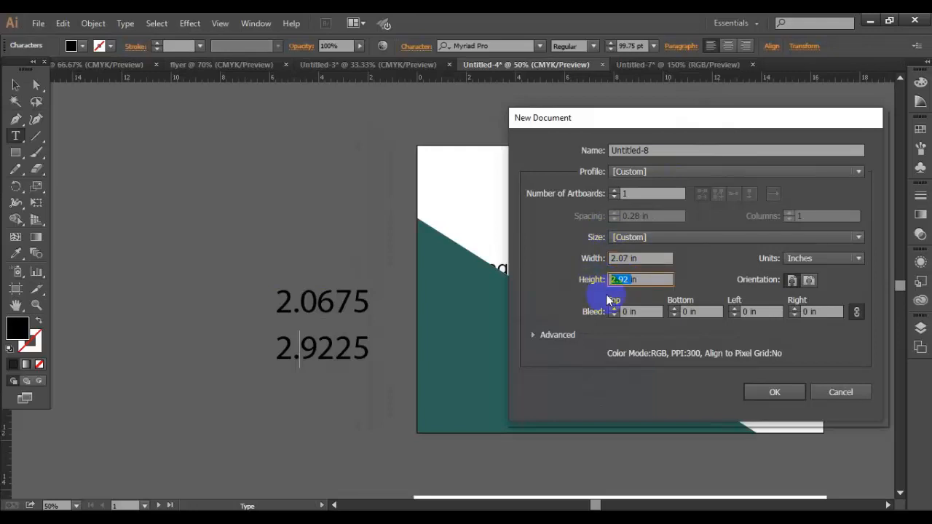
# - Switch to Calculator and divide 11.69 by 8 to work out the one-eighth page height
pyautogui.click(561, 503)
pyautogui.doubleClick(580, 440)
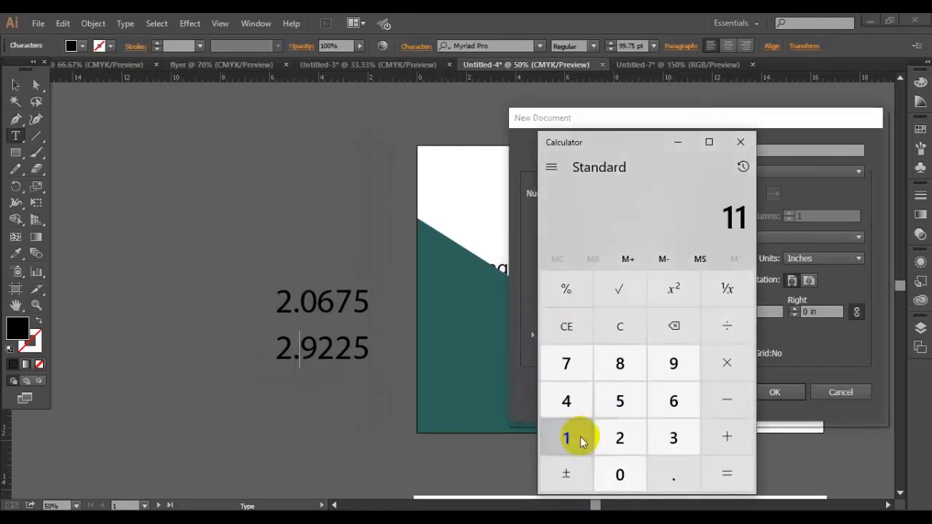
pyautogui.click(672, 476)
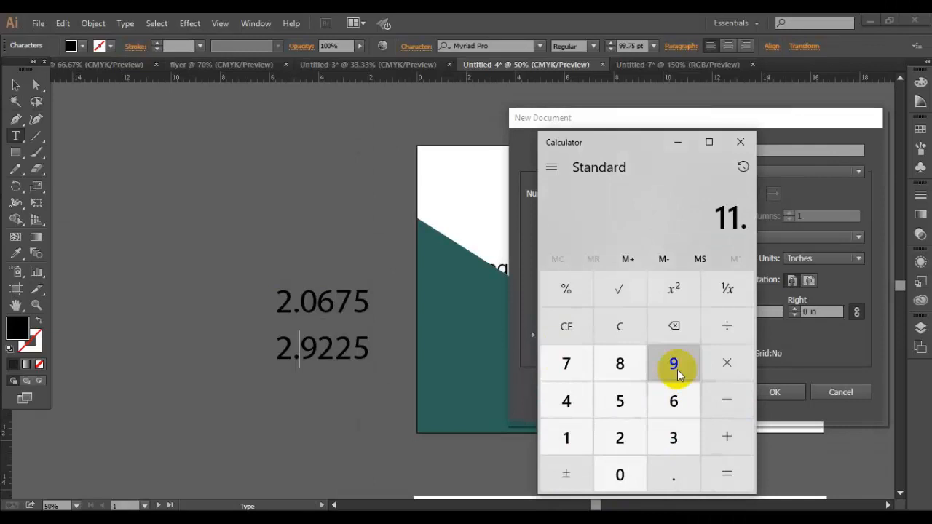
pyautogui.click(676, 370)
pyautogui.click(632, 326)
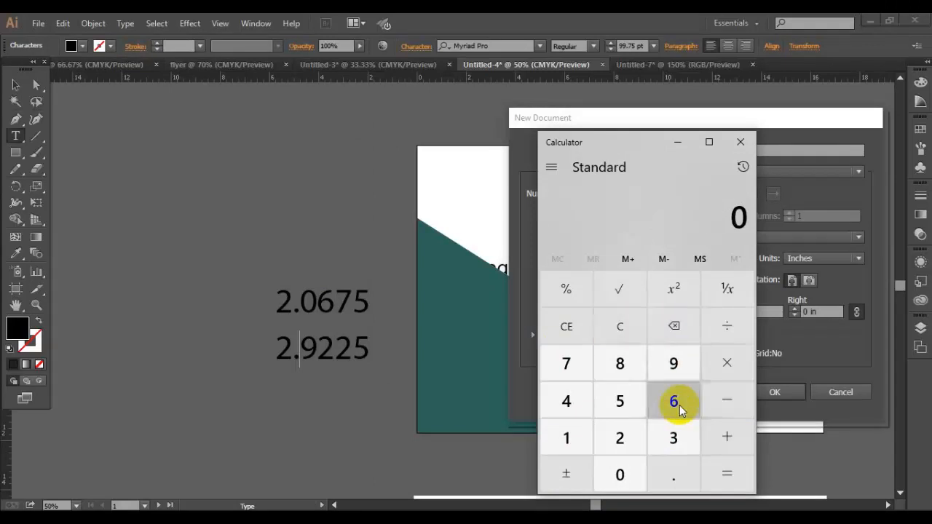
pyautogui.doubleClick(565, 437)
pyautogui.click(673, 475)
pyautogui.click(675, 403)
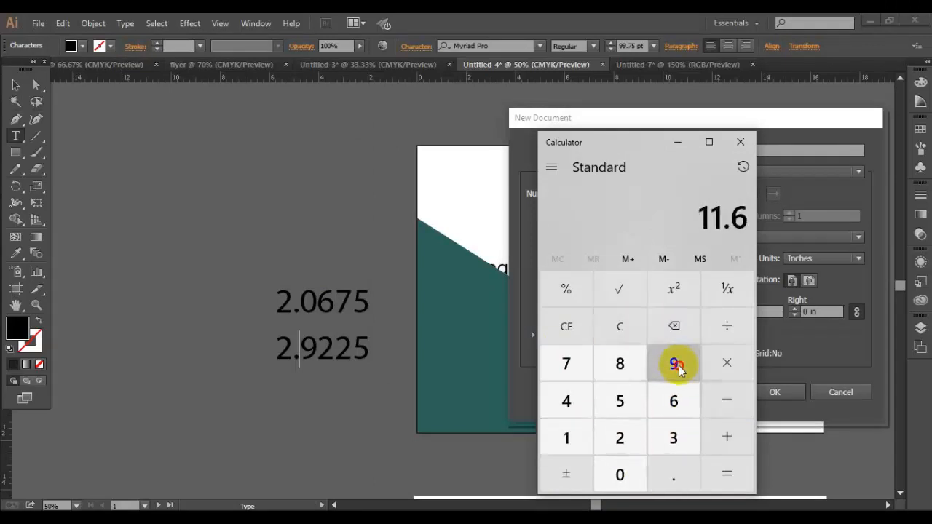
pyautogui.click(675, 364)
pyautogui.click(726, 325)
pyautogui.click(620, 363)
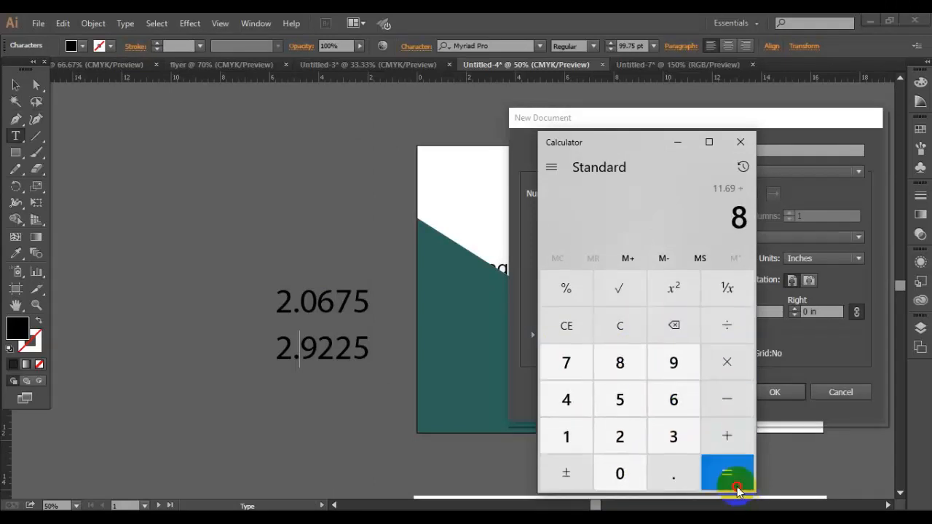
pyautogui.click(737, 488)
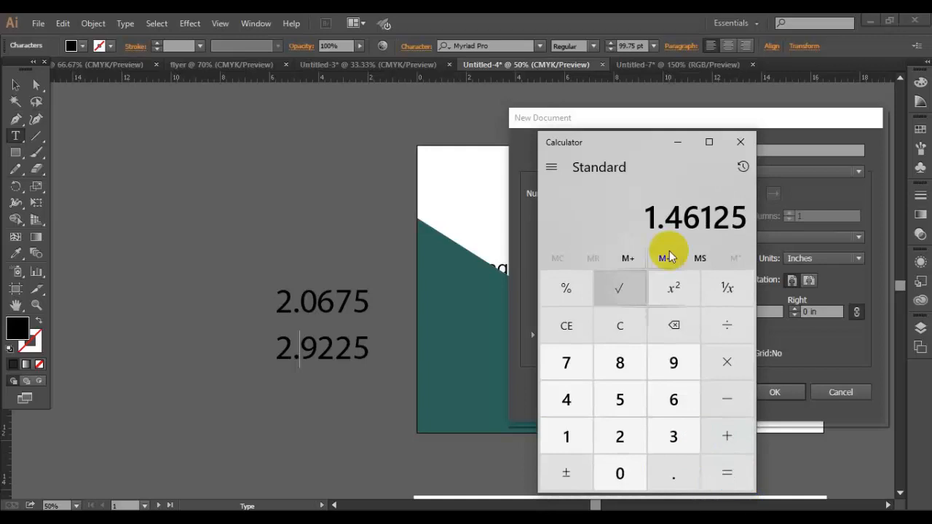
pyautogui.click(677, 144)
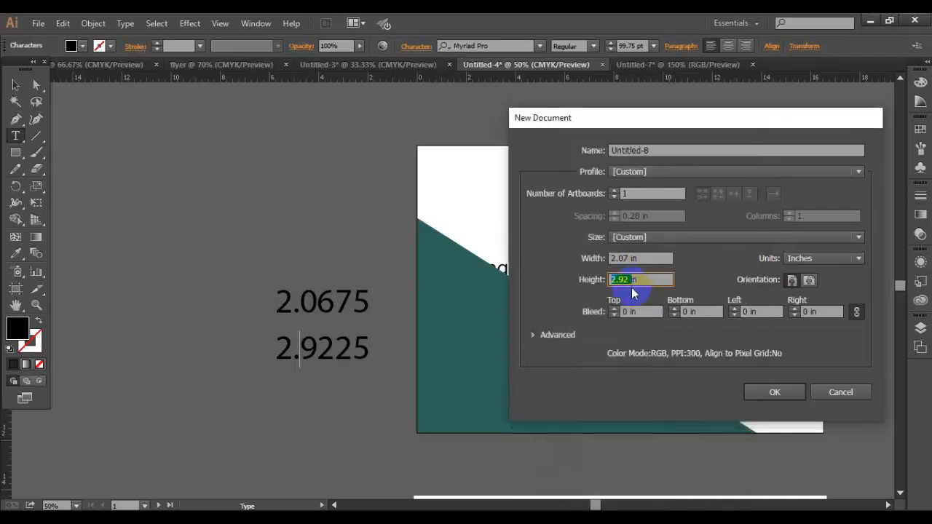
# - Set the new document's height to 1.46125 in and create the document
pyautogui.write('1')
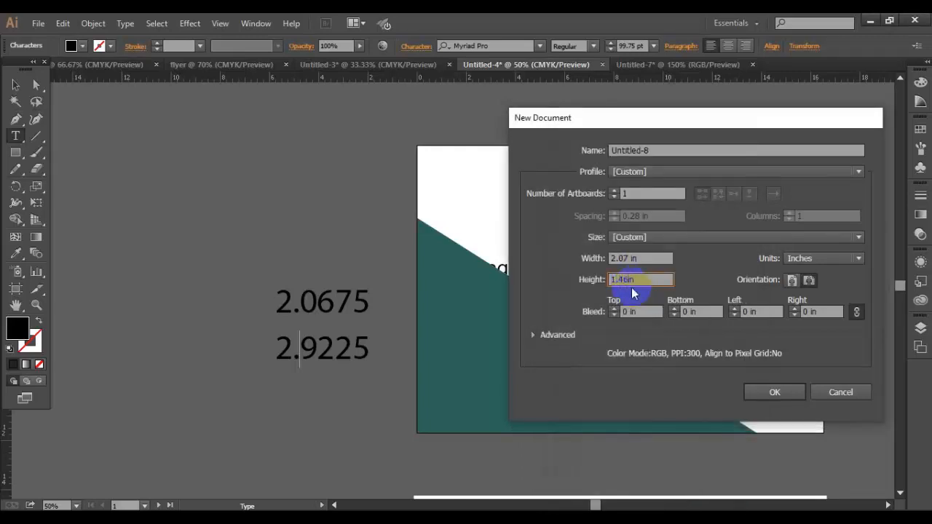
pyautogui.write('.46125')
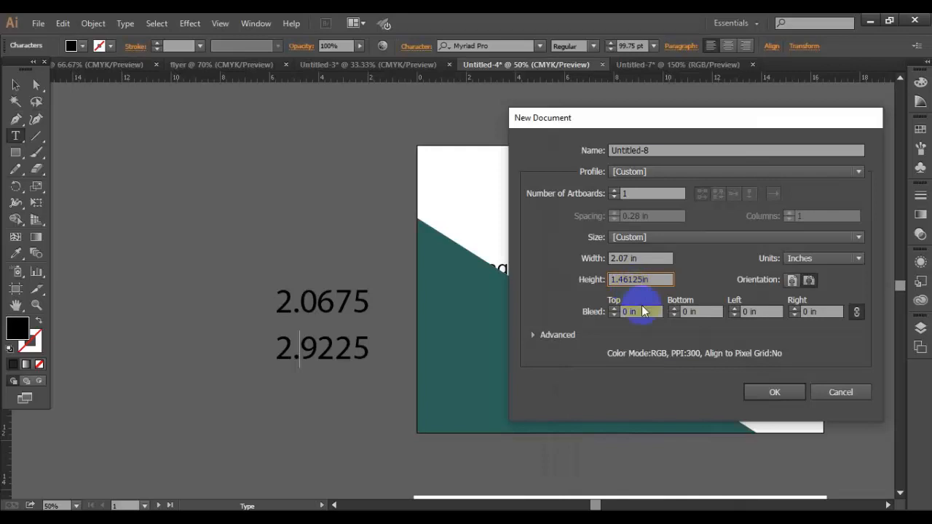
pyautogui.click(766, 398)
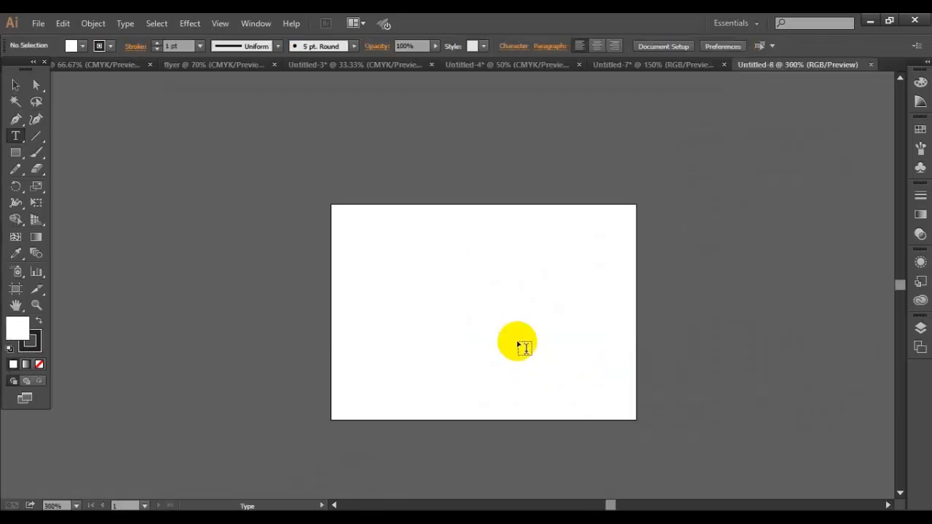
# - Bring the cover artwork from the larger RGB cover document into the new one-eighth-size document and centre it on the artboard
pyautogui.click(657, 65)
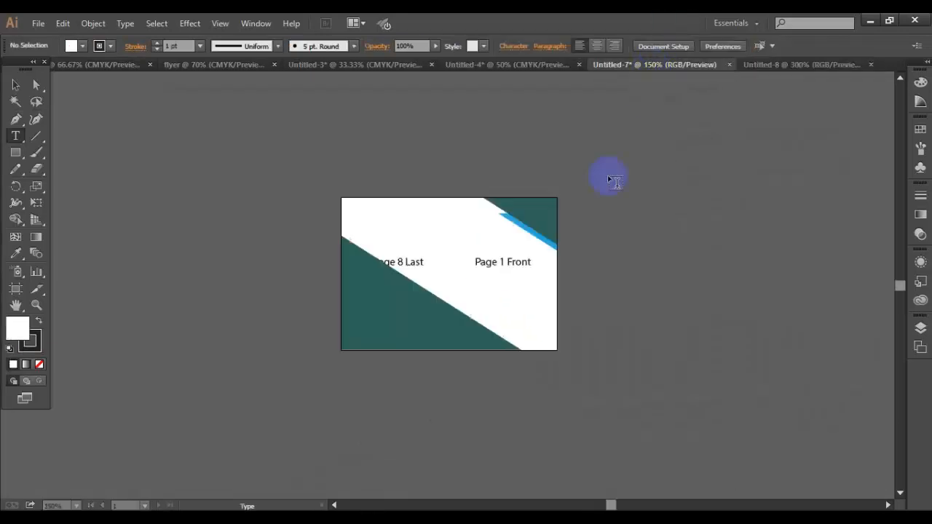
pyautogui.click(11, 85)
pyautogui.moveTo(479, 316); pyautogui.dragTo(620, 351)
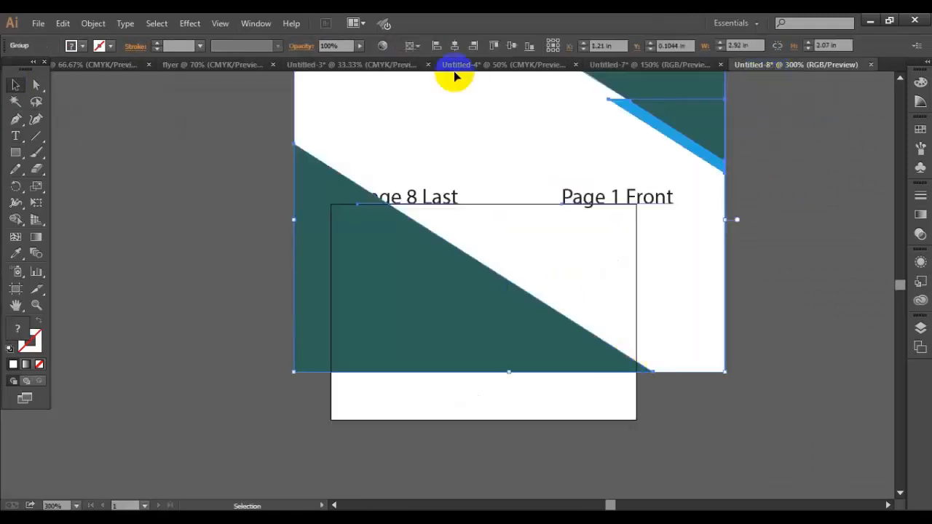
pyautogui.click(513, 45)
pyautogui.click(514, 46)
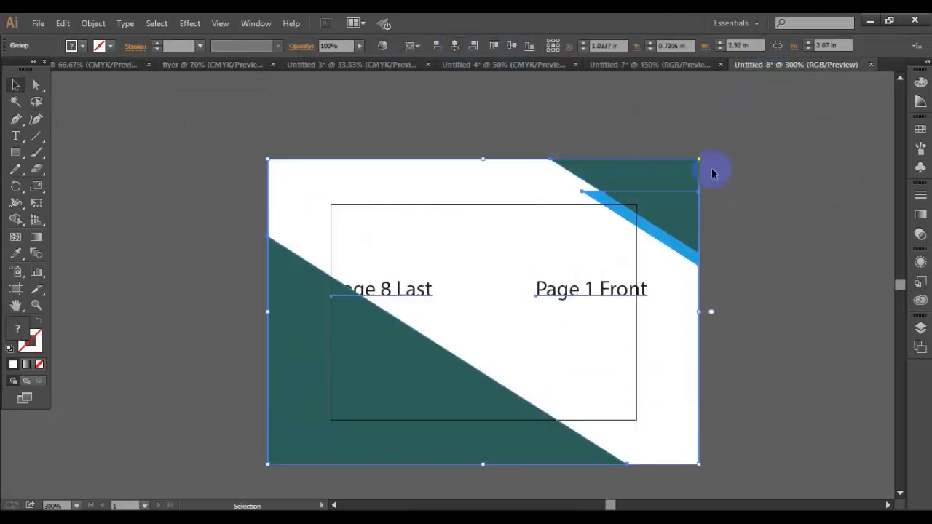
# - Scale the cover artwork down proportionally about its centre to about 2.04 × 1.44 in, close to the artboard's size
pyautogui.moveTo(700, 160); pyautogui.dragTo(634, 200)
pyautogui.click(682, 328)
pyautogui.scroll(2, 428, 445)
pyautogui.scroll(2, 536, 434)
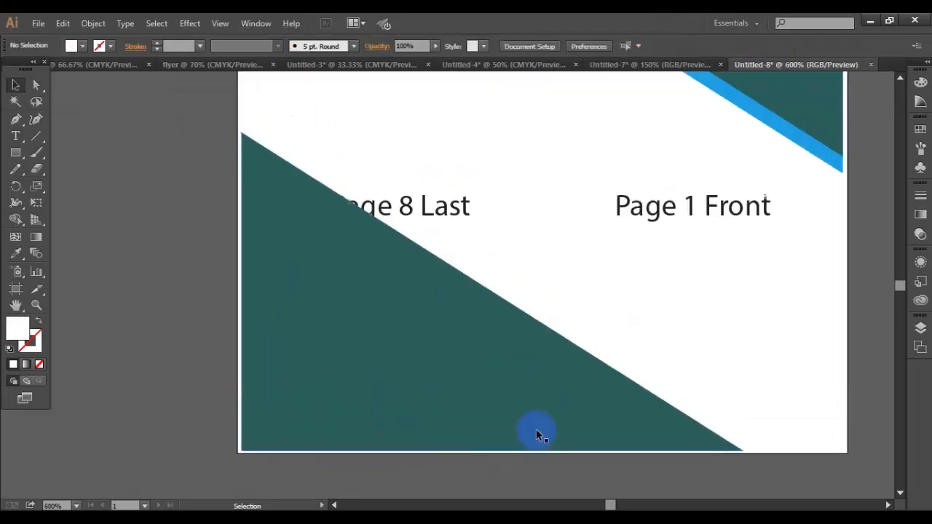
pyautogui.scroll(-2, 442, 395)
pyautogui.click(382, 421)
pyautogui.scroll(1, 383, 420)
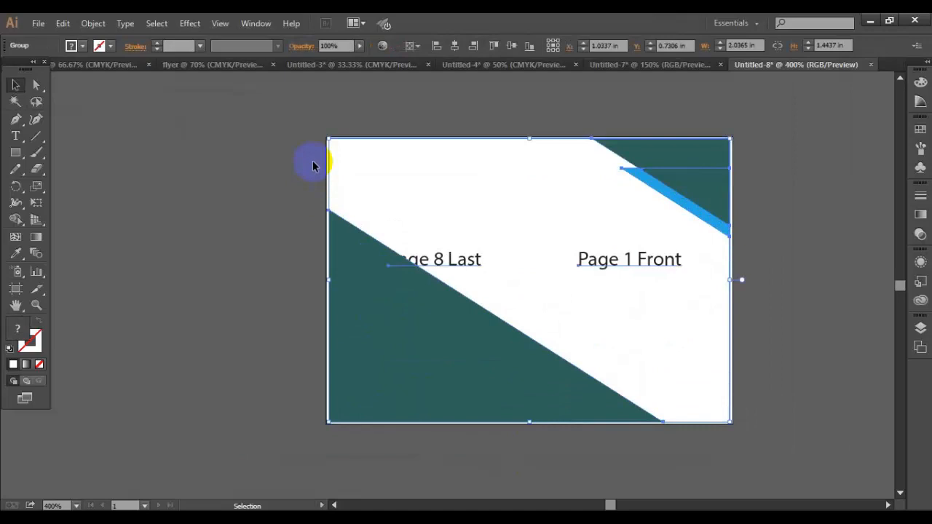
# - Move the cover artwork to the artboard's upper-left corner and enlarge it slightly so it fills the artboard
pyautogui.scroll(2, 341, 186)
pyautogui.scroll(3, 340, 186)
pyautogui.moveTo(329, 211); pyautogui.dragTo(291, 247)
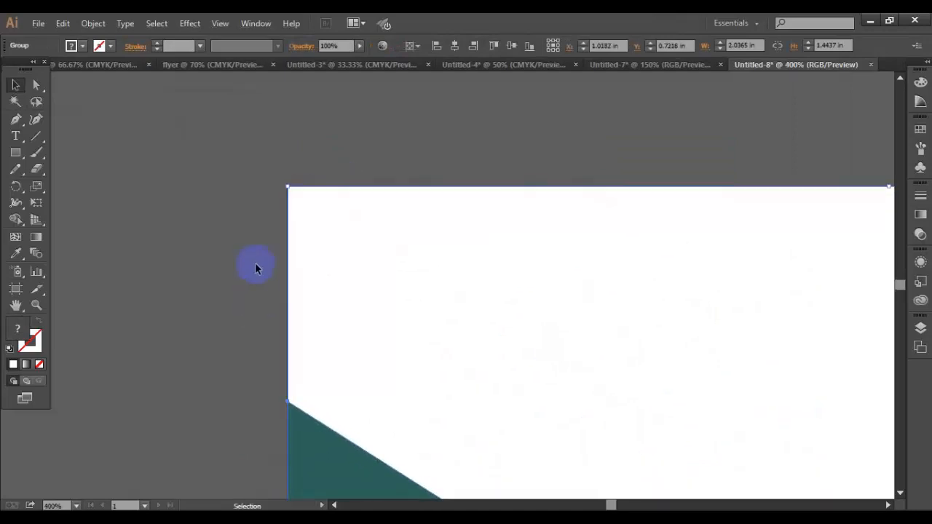
pyautogui.scroll(-3, 255, 266)
pyautogui.scroll(1, 644, 459)
pyautogui.moveTo(648, 395); pyautogui.dragTo(663, 403)
pyautogui.click(710, 415)
pyautogui.scroll(-3, 754, 408)
pyautogui.scroll(2, 729, 370)
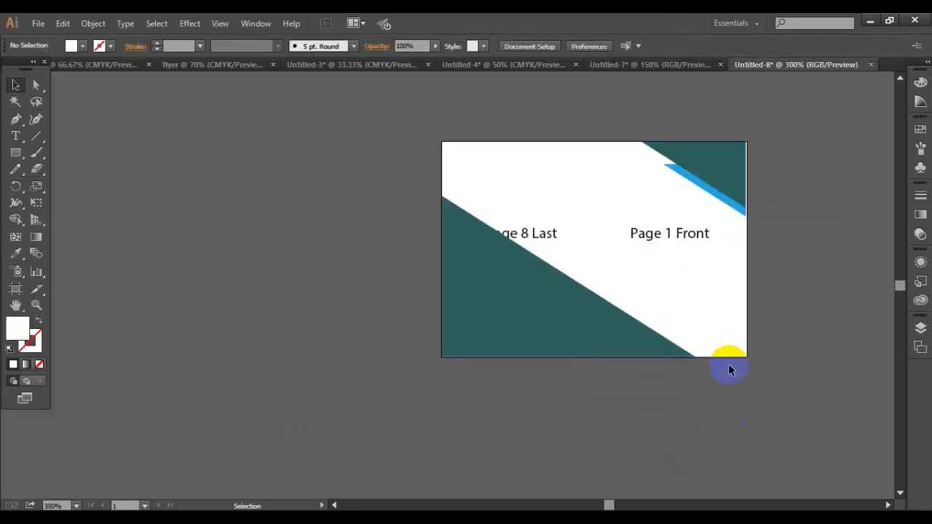
pyautogui.scroll(2, 822, 424)
pyautogui.click(598, 320)
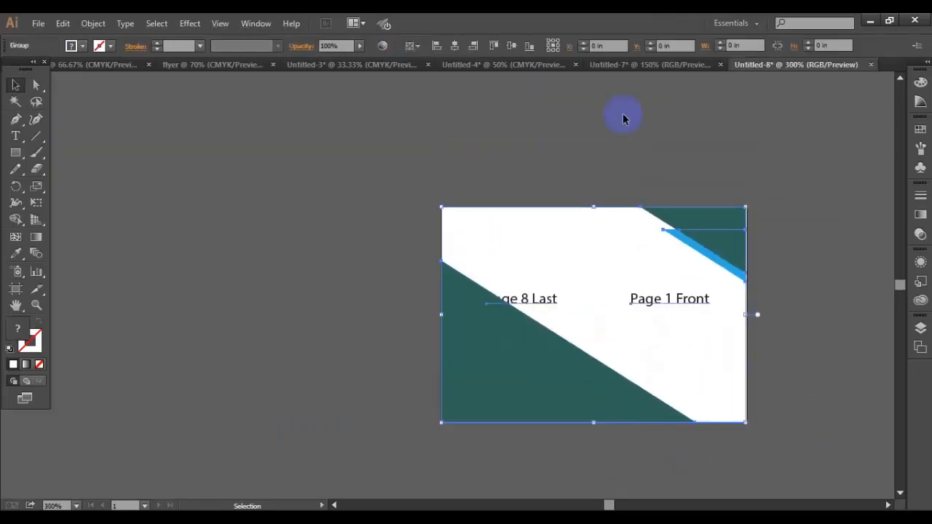
pyautogui.click(624, 87)
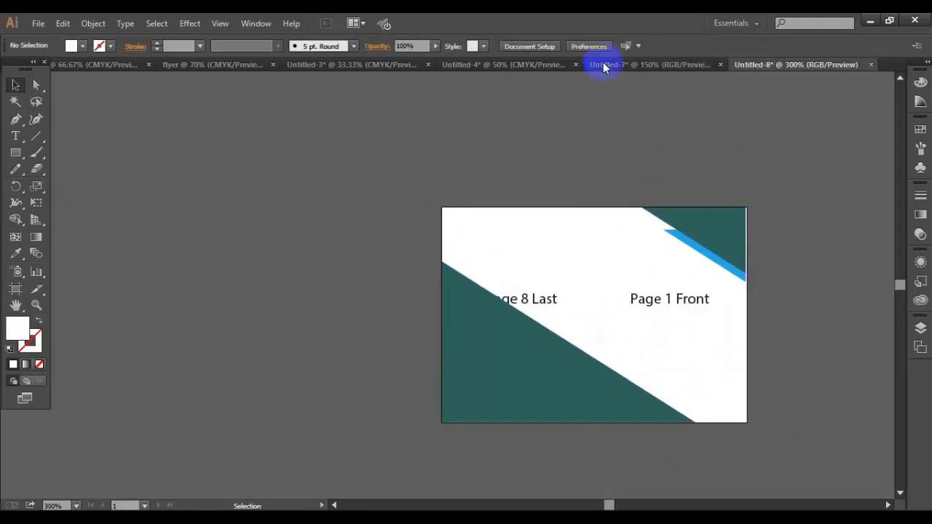
# - Compare the other open documents with the booklet spreads and inspect the artboard dimensions of the larger RGB cover document
pyautogui.click(608, 73)
pyautogui.click(380, 65)
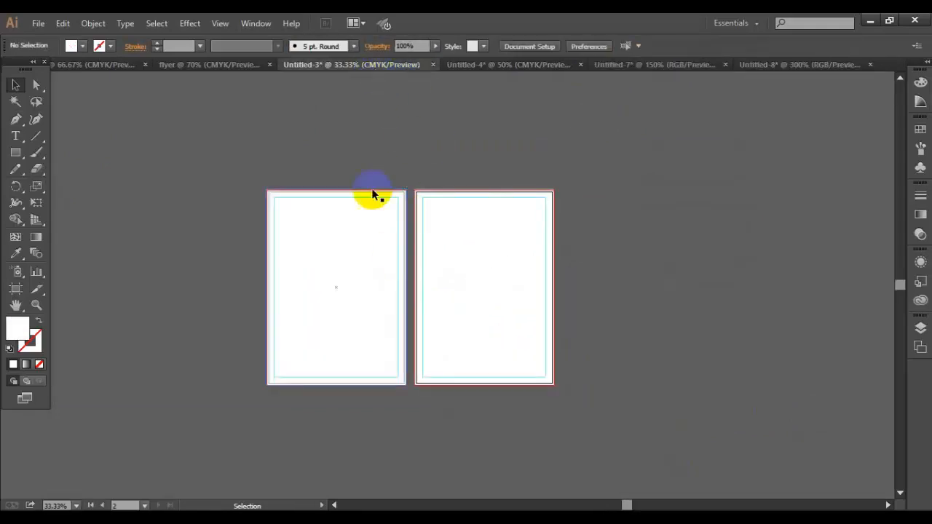
pyautogui.click(513, 67)
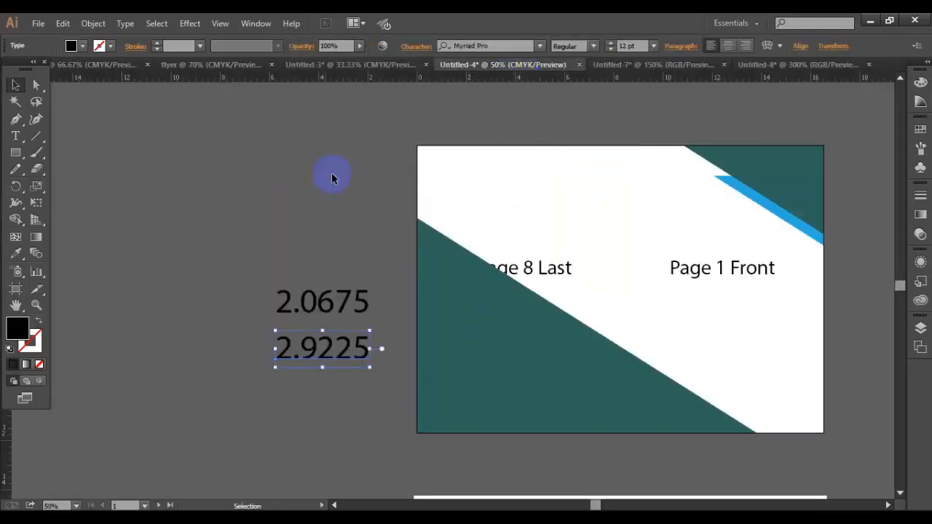
pyautogui.hotkey('ctrl', '-')
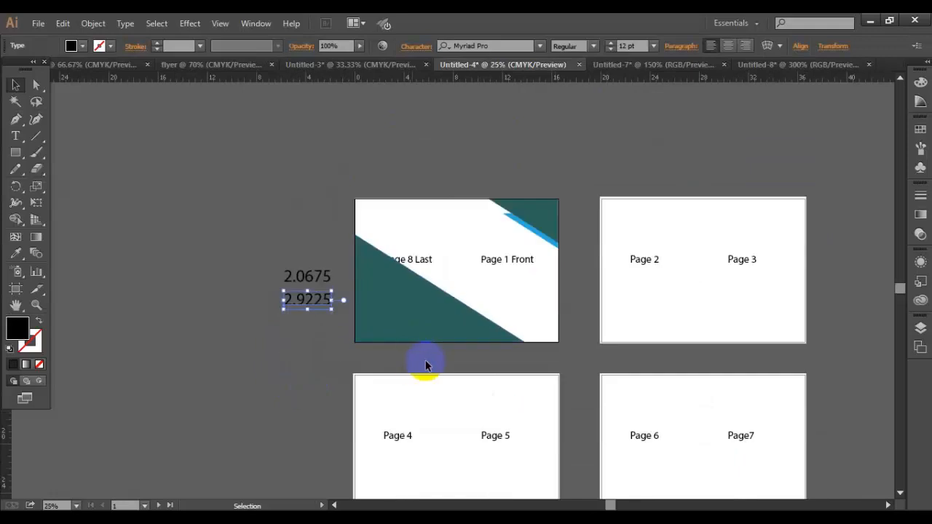
pyautogui.click(430, 354)
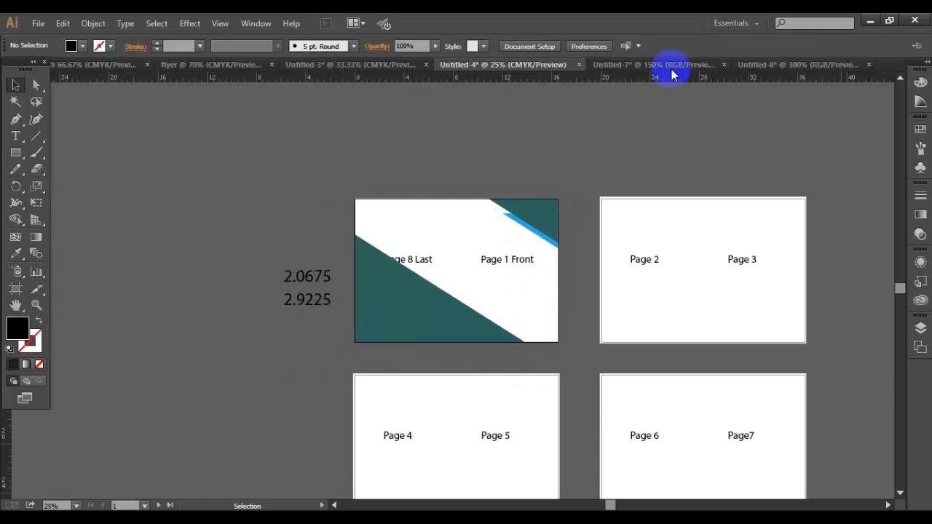
pyautogui.scroll(-1, 565, 312)
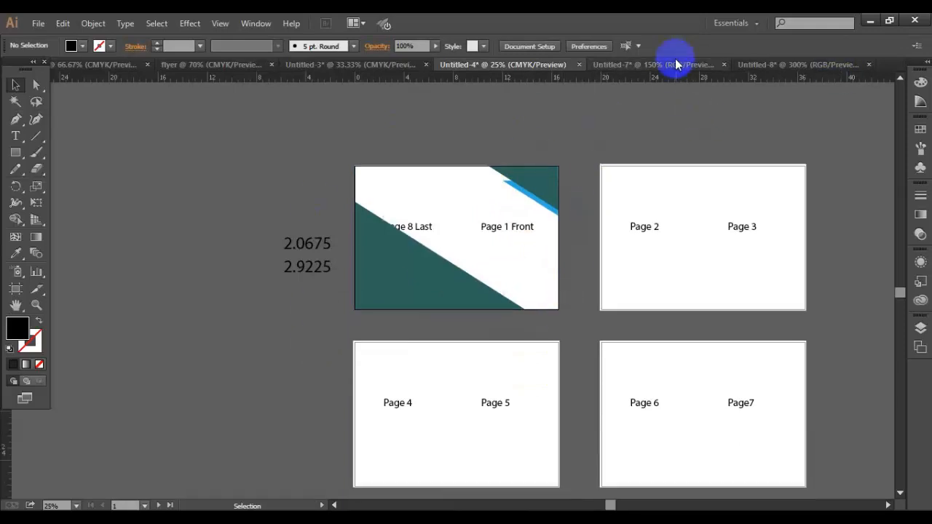
pyautogui.click(676, 63)
pyautogui.click(420, 405)
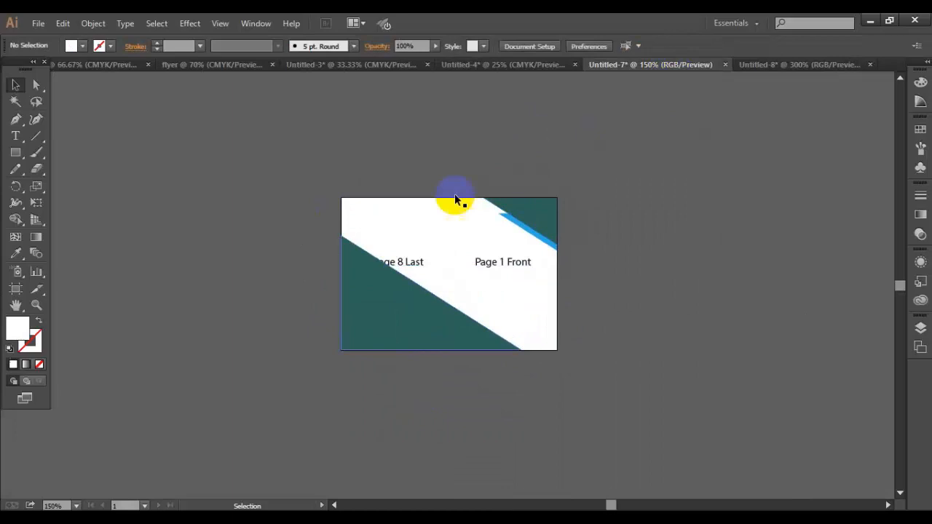
pyautogui.click(16, 155)
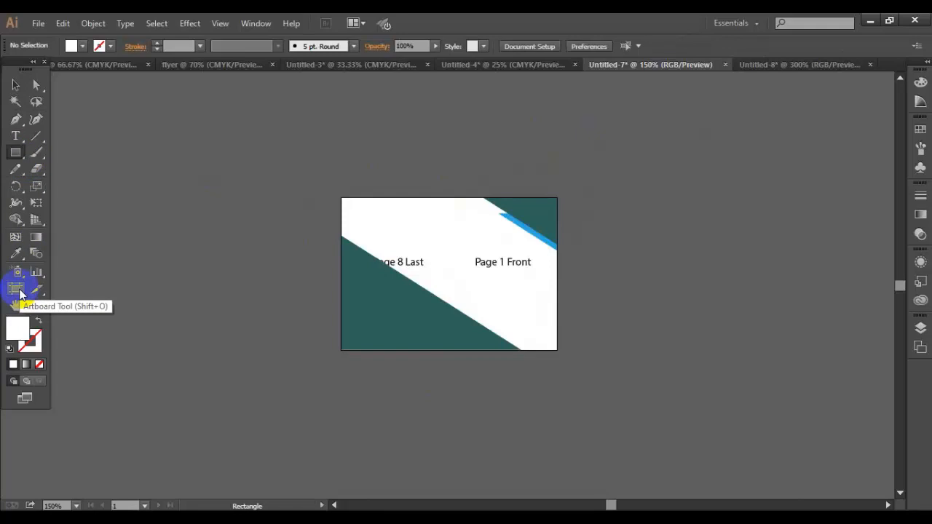
pyautogui.click(17, 289)
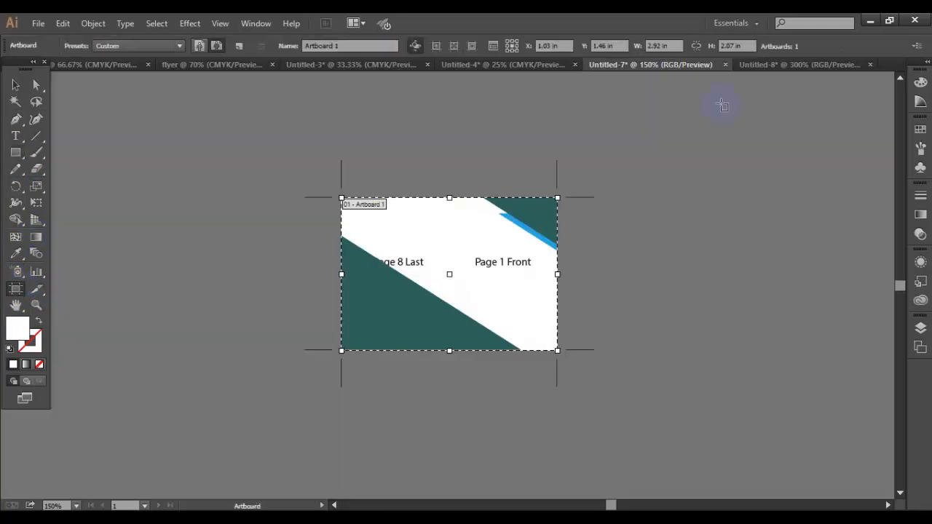
pyautogui.click(14, 84)
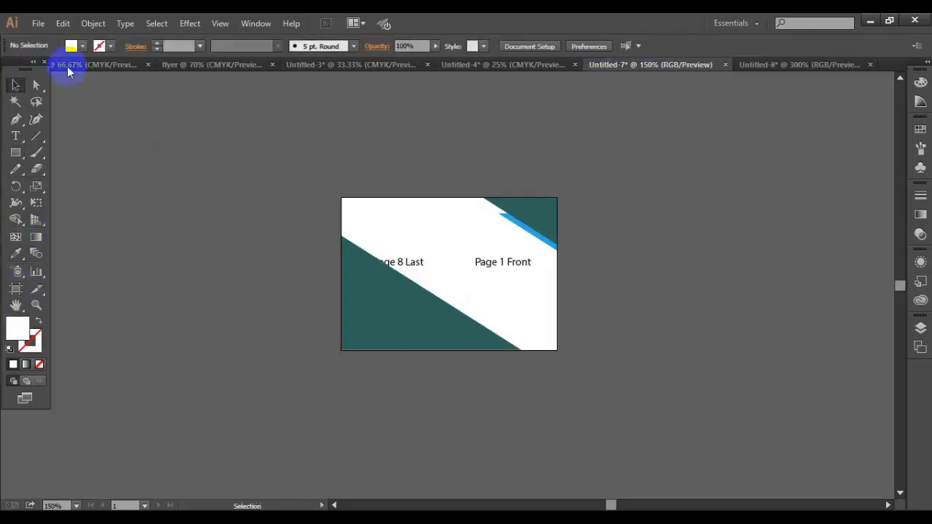
# - Start a new document, switch its units to pixels and set the width to 2048 px
pyautogui.click(38, 24)
pyautogui.click(54, 36)
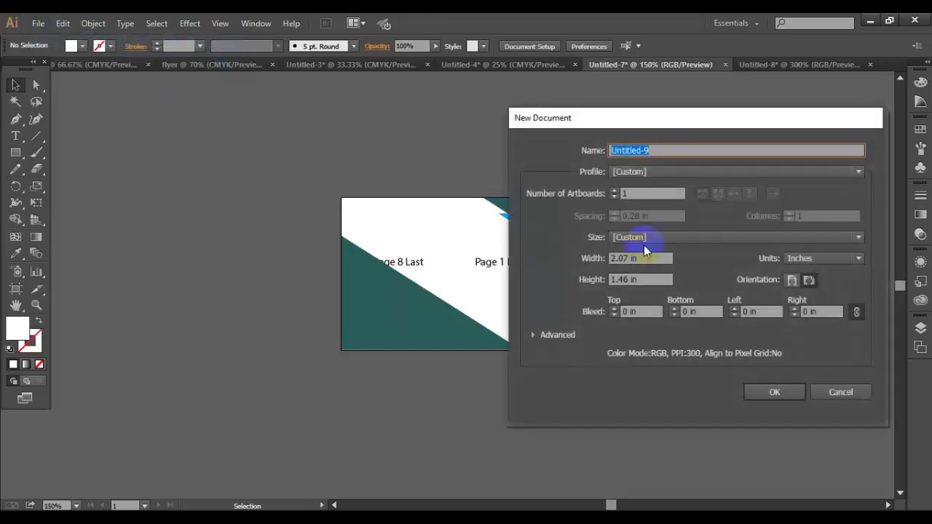
pyautogui.click(844, 260)
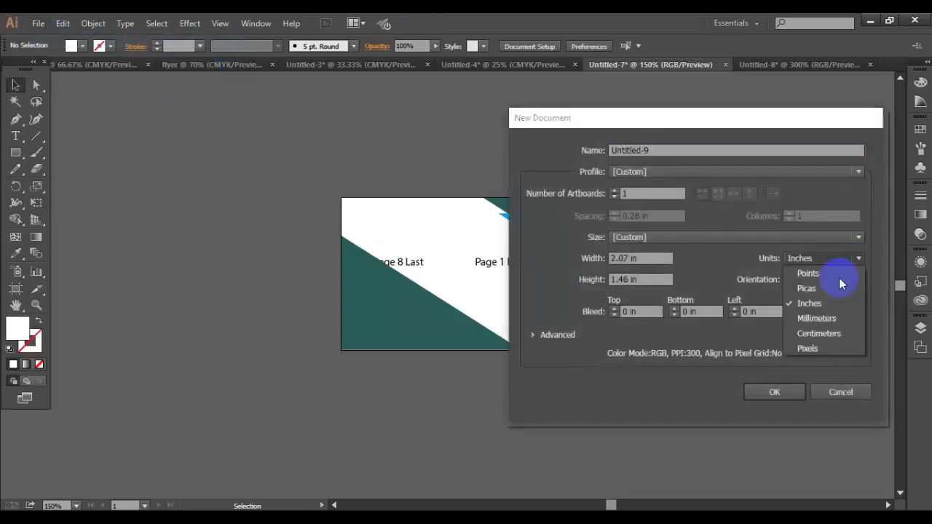
pyautogui.click(821, 348)
pyautogui.moveTo(638, 261); pyautogui.dragTo(570, 268)
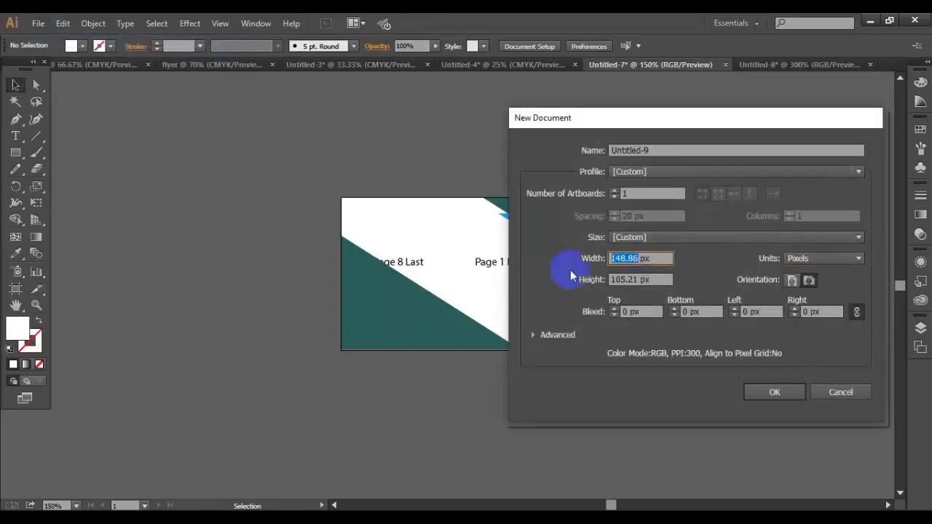
pyautogui.write('20')
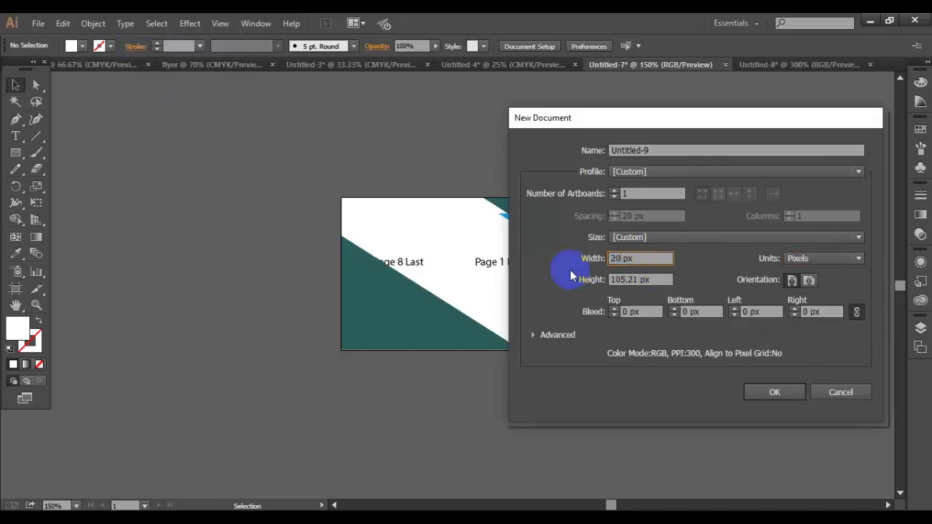
pyautogui.write('48')
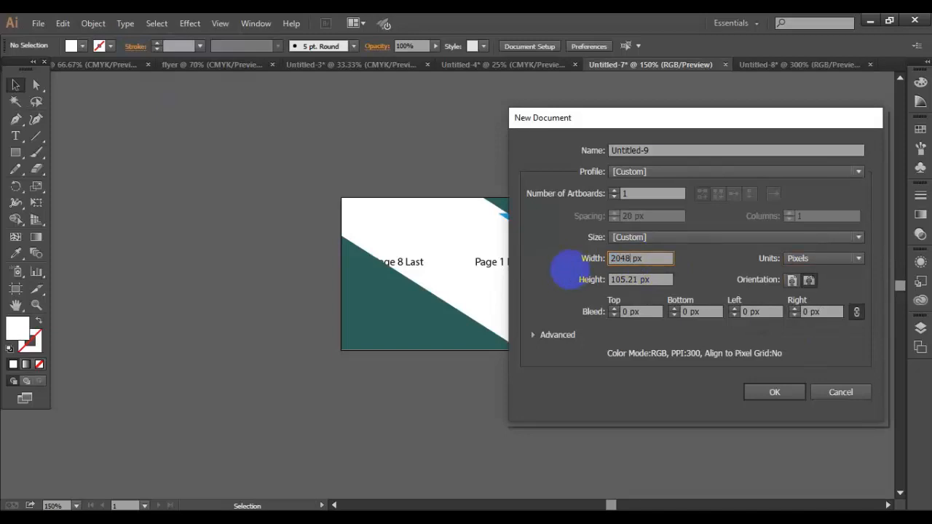
# - Set the new document's height to 800 px and create the document
pyautogui.moveTo(580, 284)
pyautogui.mouseDown()
pyautogui.moveTo(648, 279)
pyautogui.moveTo(575, 287)
pyautogui.mouseUp()
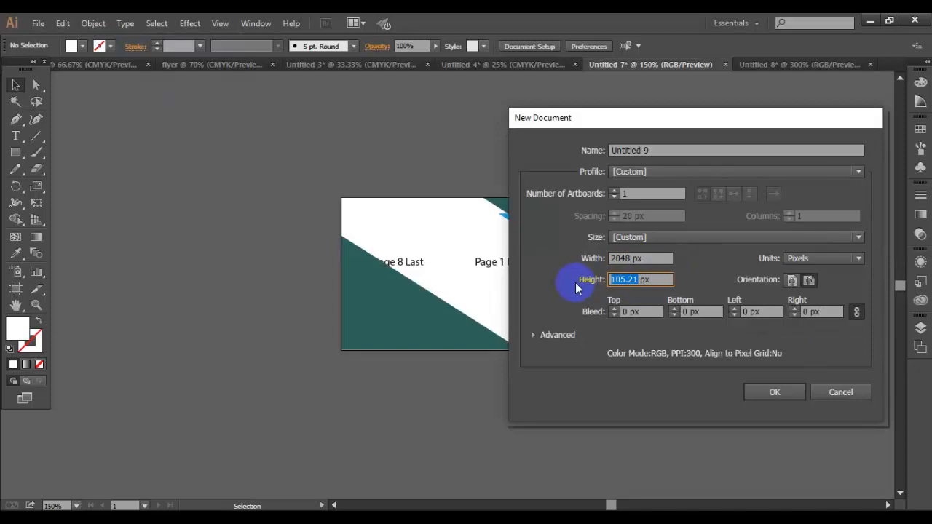
pyautogui.write('600')
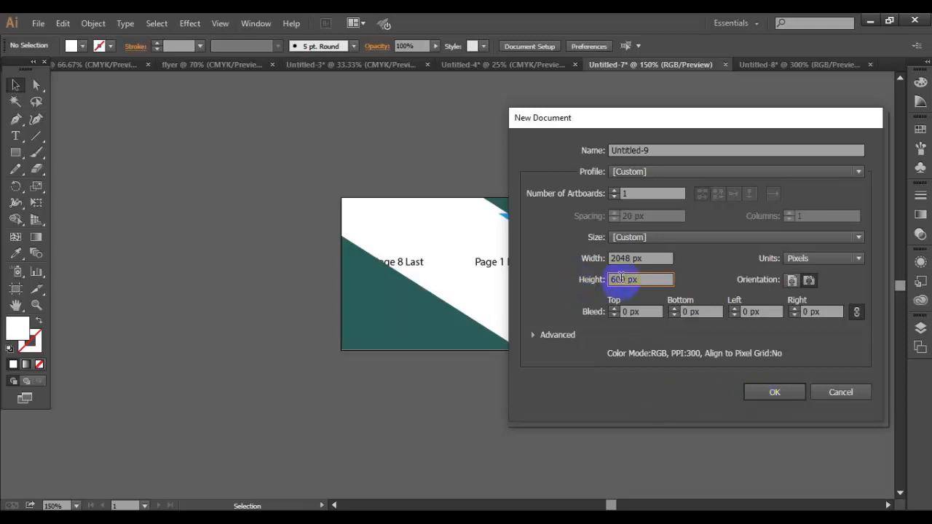
pyautogui.moveTo(625, 279); pyautogui.dragTo(586, 286)
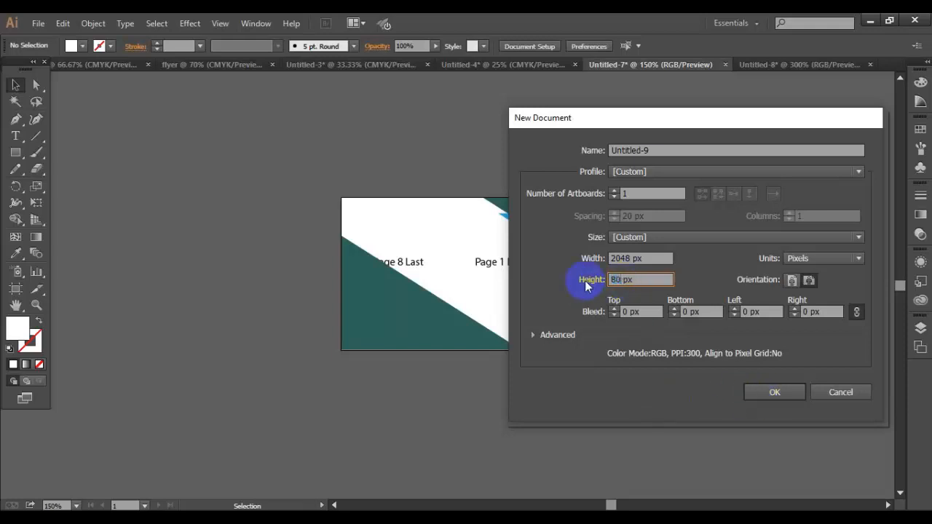
pyautogui.click(757, 393)
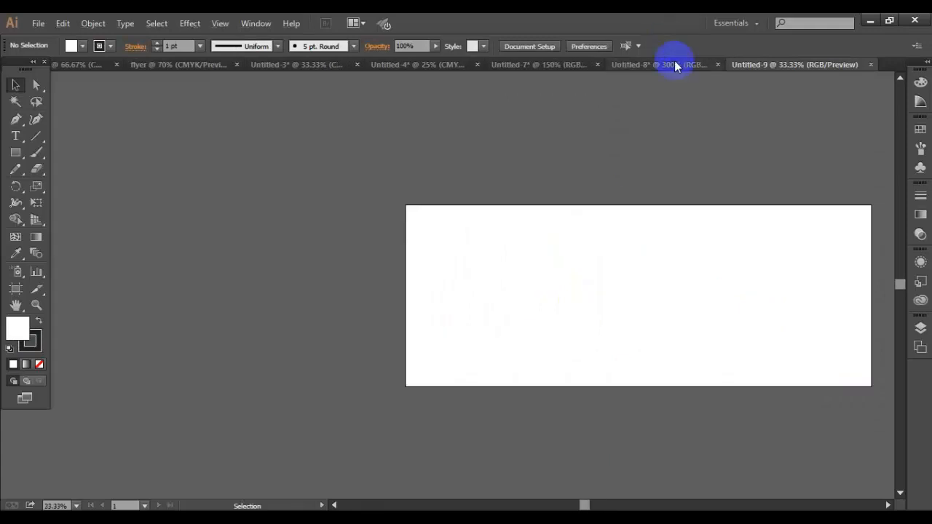
# - Bring the one-eighth-size cover artwork into the 2048 px wide document and duplicate it into a two-by-two grid
pyautogui.click(674, 64)
pyautogui.click(633, 320)
pyautogui.moveTo(634, 318); pyautogui.dragTo(562, 290)
pyautogui.moveTo(528, 259); pyautogui.dragTo(653, 286)
pyautogui.moveTo(650, 285); pyautogui.dragTo(785, 285)
pyautogui.moveTo(751, 283); pyautogui.dragTo(743, 361)
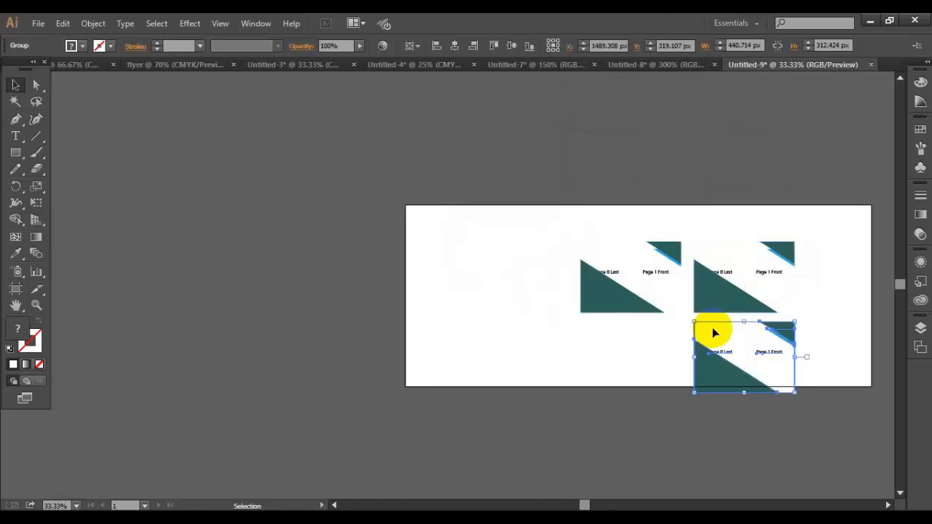
pyautogui.moveTo(713, 330); pyautogui.dragTo(604, 340)
# - Group the four cover copies and move them to the right part of the artboard so they fit inside its edges
pyautogui.keyDown('shift'); pyautogui.click(738, 281); pyautogui.keyUp('shift')
pyautogui.keyDown('shift'); pyautogui.click(649, 308); pyautogui.keyUp('shift')
pyautogui.keyDown('shift'); pyautogui.click(742, 355); pyautogui.keyUp('shift')
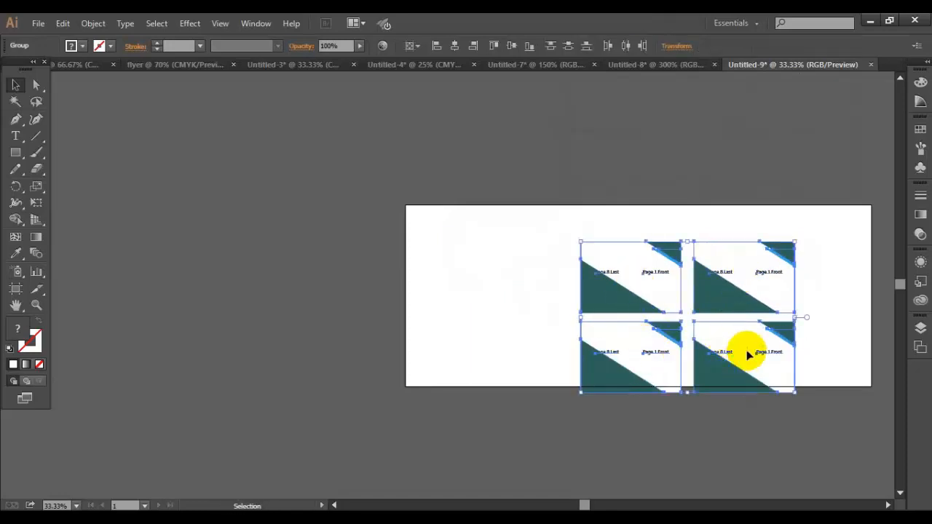
pyautogui.rightClick(748, 355)
pyautogui.click(776, 412)
pyautogui.moveTo(762, 341); pyautogui.dragTo(811, 323)
pyautogui.click(753, 408)
pyautogui.scroll(2, 658, 374)
pyautogui.scroll(1, 452, 337)
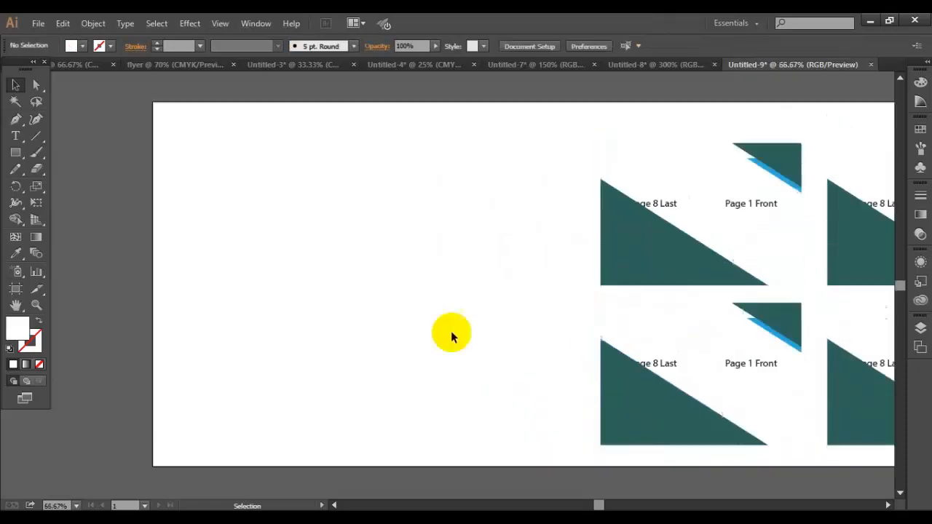
pyautogui.scroll(-3, 335, 240)
pyautogui.scroll(2, 308, 211)
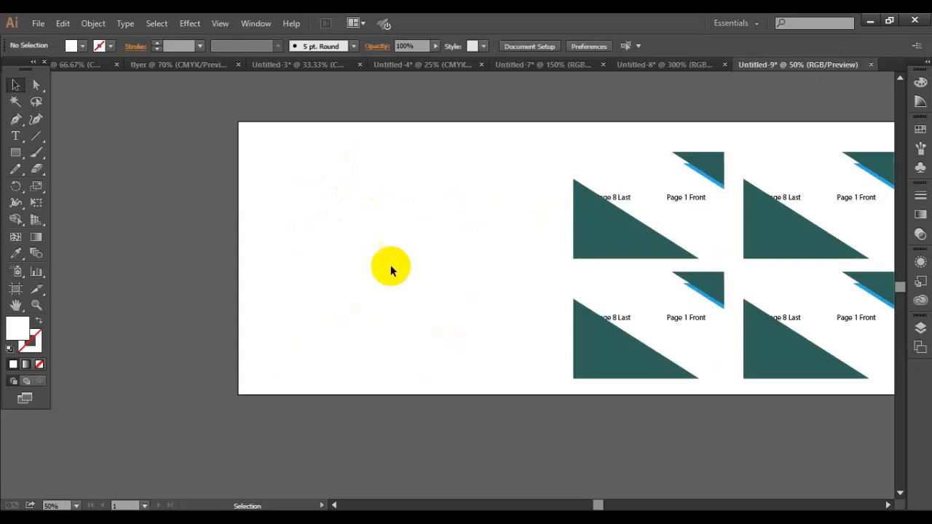
# - Ungroup the four cover copies and select the upper-left copy on its own
pyautogui.rightClick(616, 224)
pyautogui.click(645, 302)
pyautogui.click(415, 416)
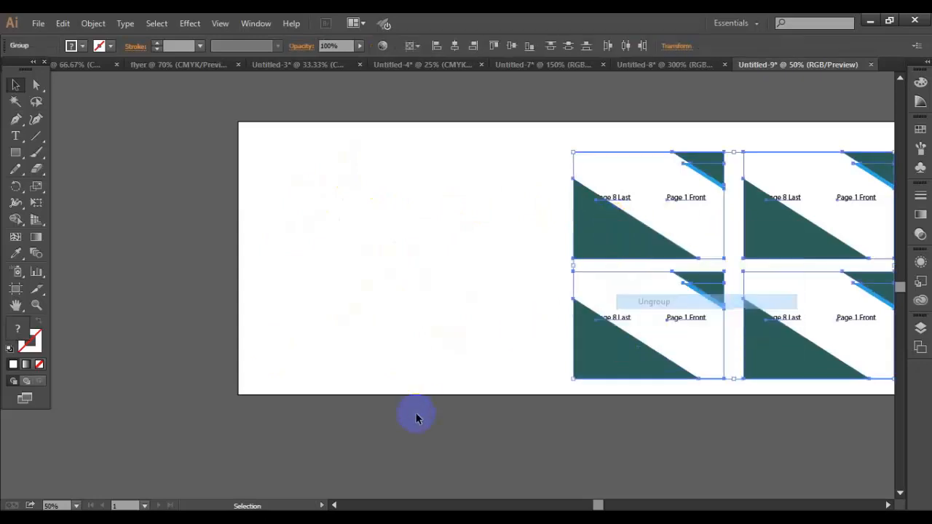
pyautogui.click(702, 247)
pyautogui.scroll(2, 718, 281)
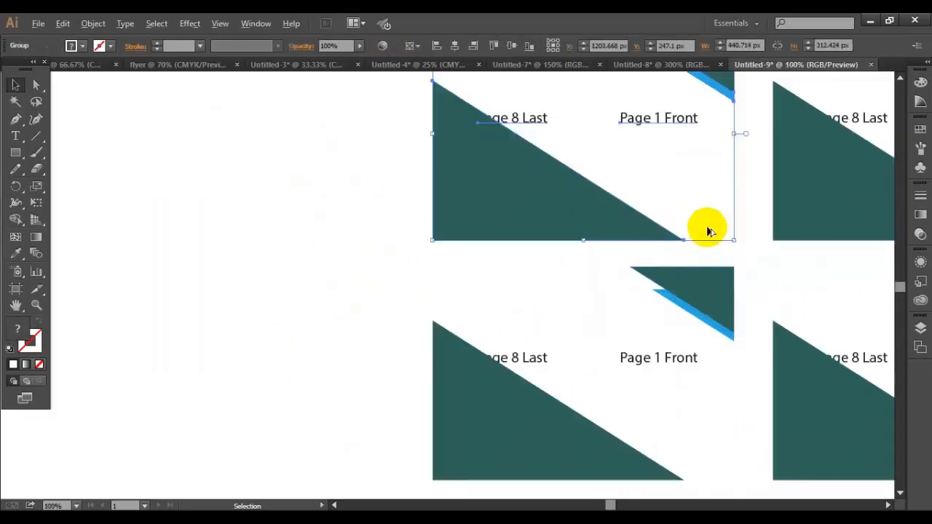
pyautogui.scroll(-2, 509, 221)
pyautogui.click(531, 150)
pyautogui.scroll(-1, 539, 160)
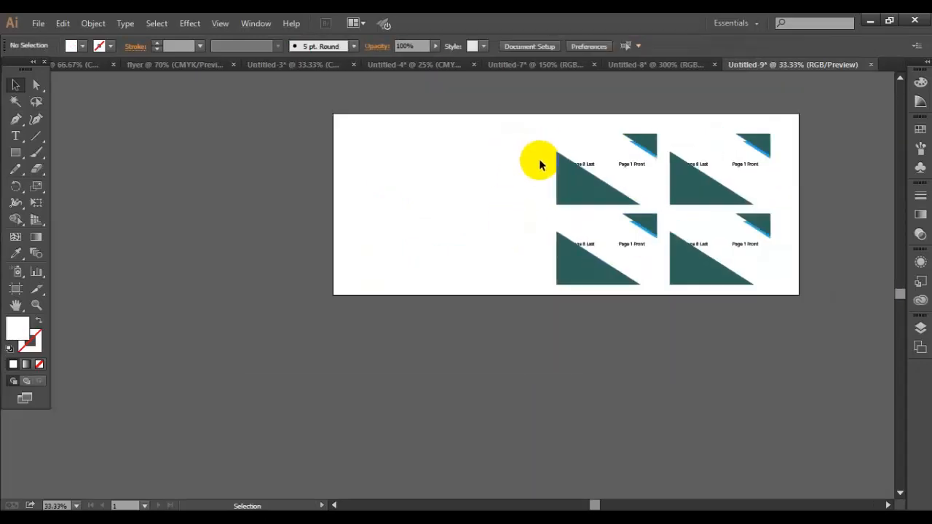
pyautogui.scroll(2, 658, 212)
pyautogui.click(652, 195)
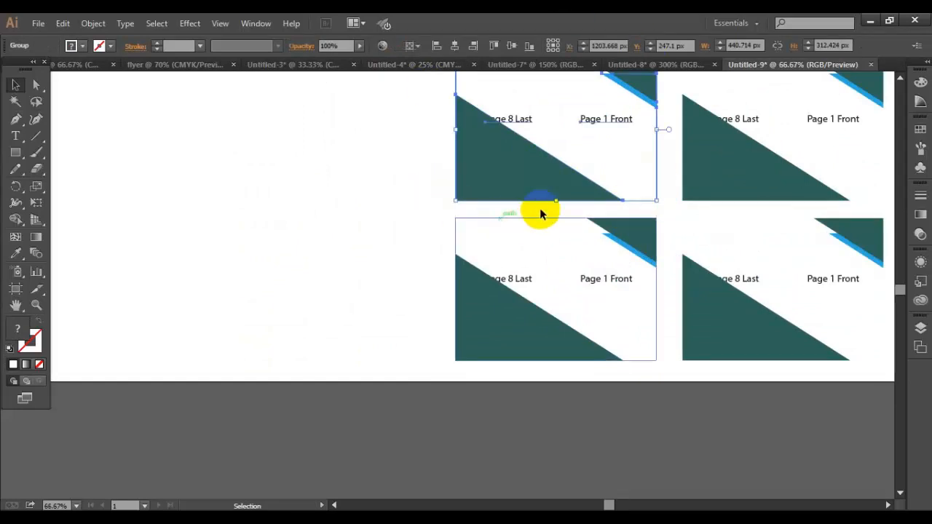
# - Draw an ellipse about 540 px wide and 147 px high in the empty area beside the cover copies
pyautogui.click(15, 152)
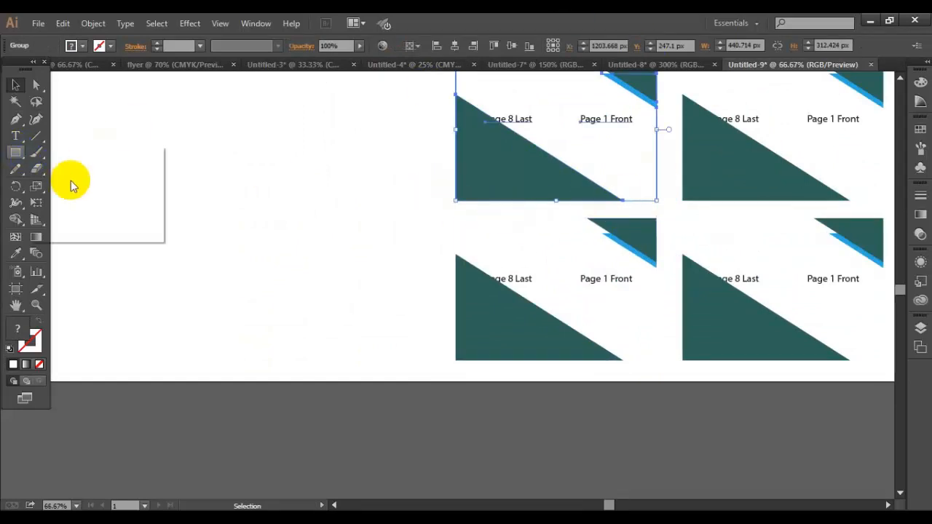
pyautogui.click(73, 169)
pyautogui.click(15, 152)
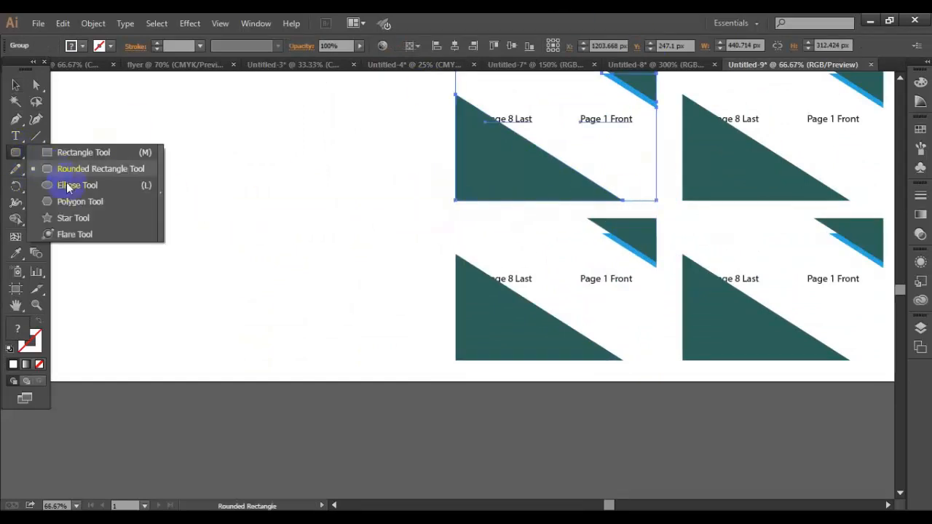
pyautogui.click(67, 187)
pyautogui.moveTo(182, 186); pyautogui.dragTo(426, 249)
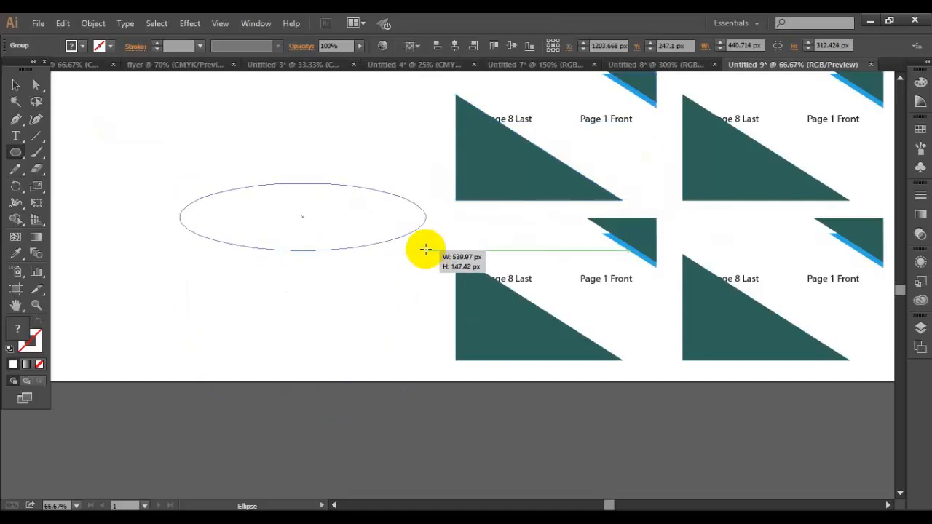
# - Fill the ellipse with a radial gradient running from white at the centre to black at the outer edge
pyautogui.click(82, 46)
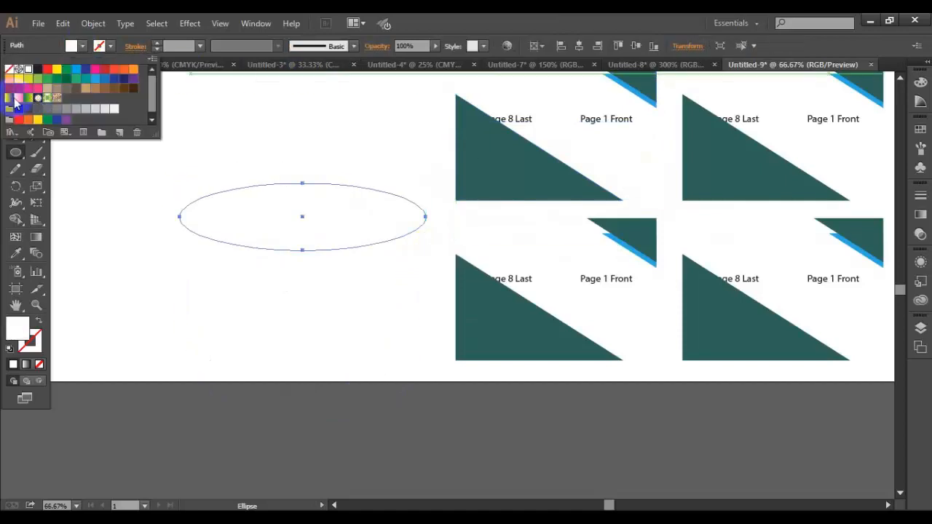
pyautogui.click(16, 102)
pyautogui.click(395, 25)
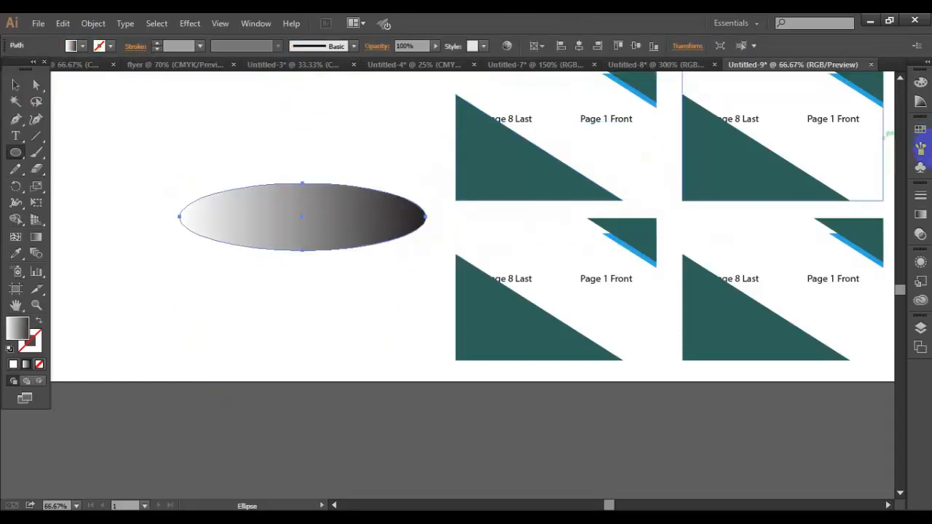
pyautogui.click(920, 214)
pyautogui.click(751, 254)
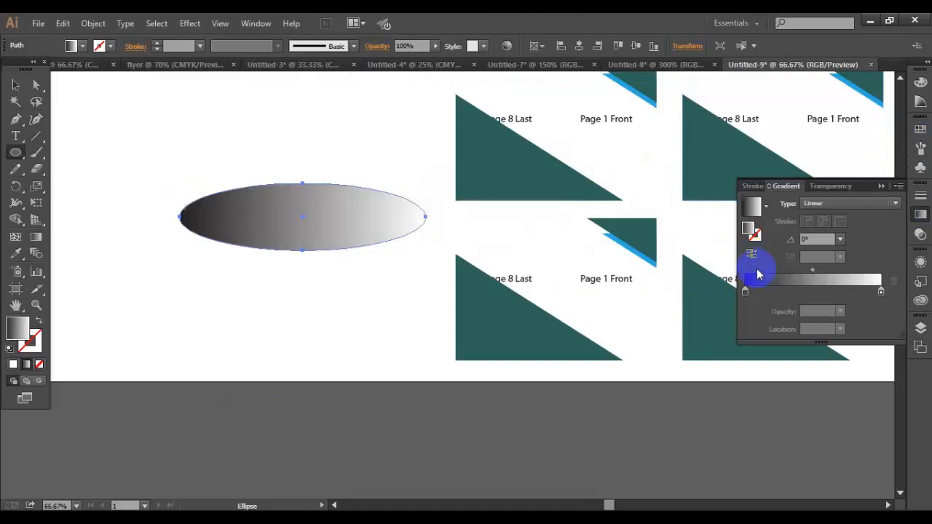
pyautogui.click(815, 204)
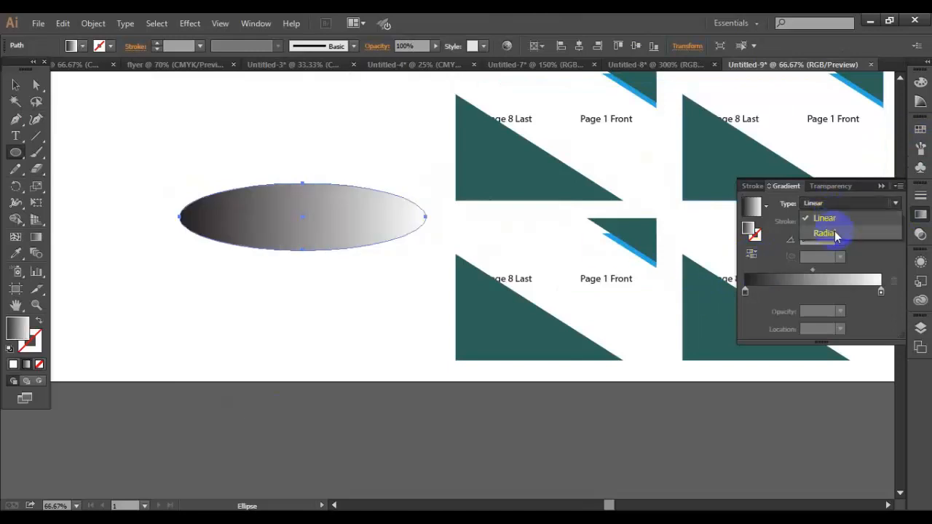
pyautogui.click(832, 233)
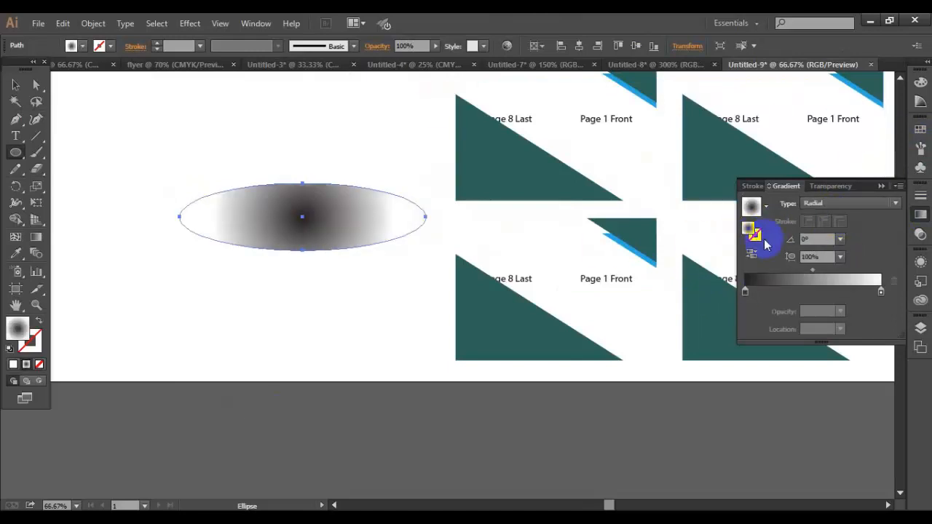
pyautogui.moveTo(746, 292); pyautogui.dragTo(706, 292)
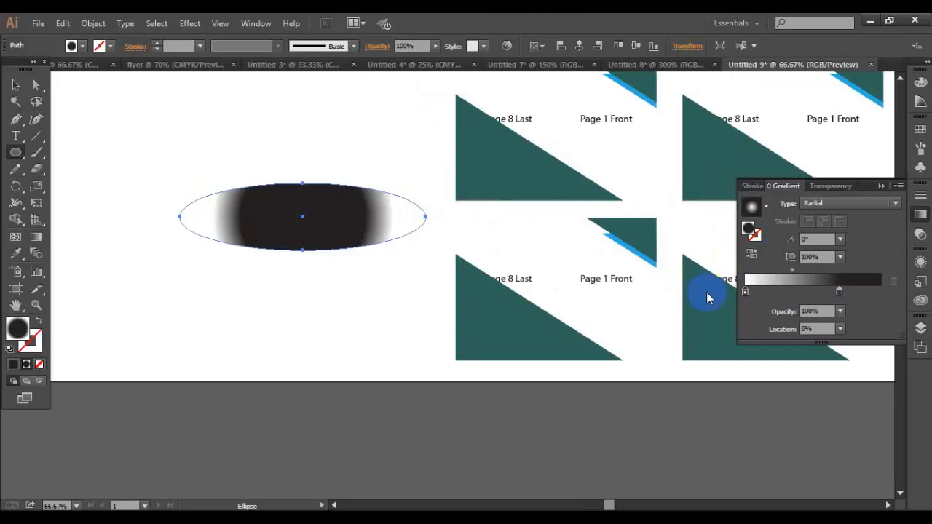
pyautogui.moveTo(838, 293); pyautogui.dragTo(885, 306)
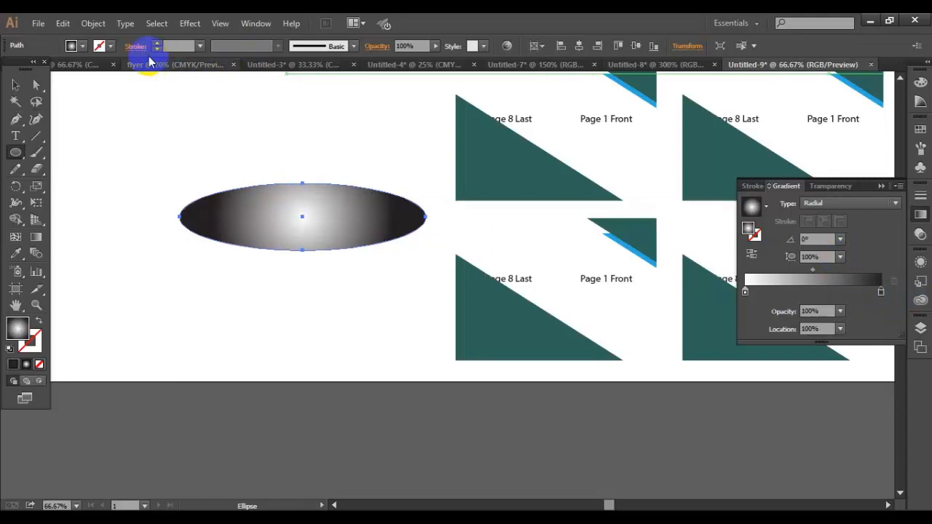
# - Apply a Gaussian Blur with a radius of 125.4 pixels to the ellipse
pyautogui.click(189, 25)
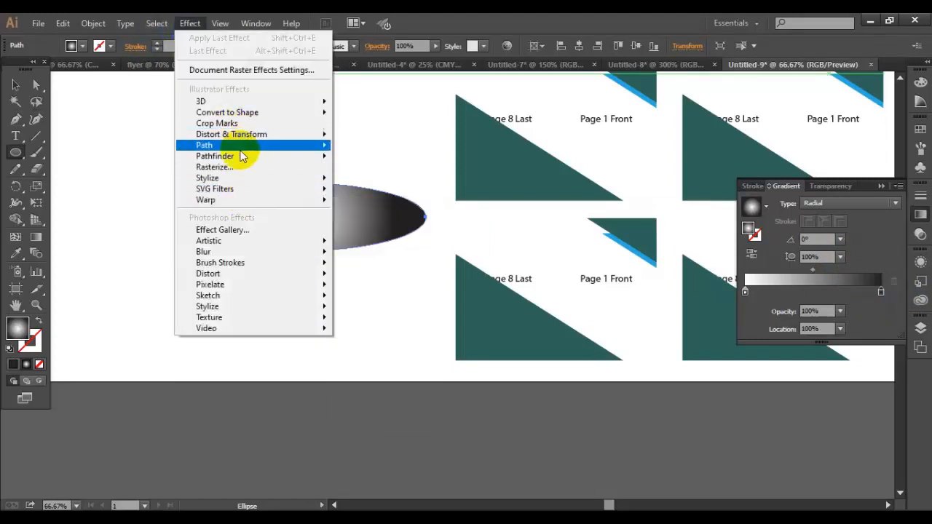
pyautogui.moveTo(243, 255)
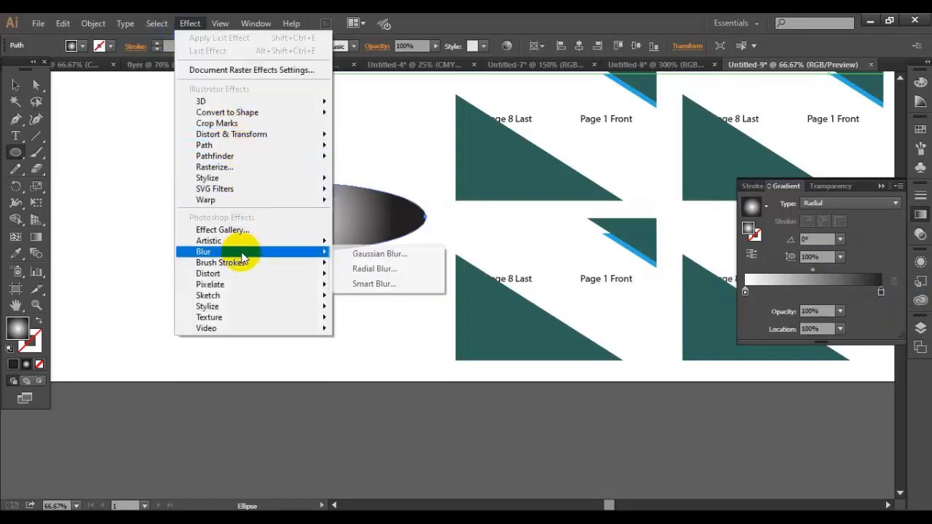
pyautogui.click(360, 253)
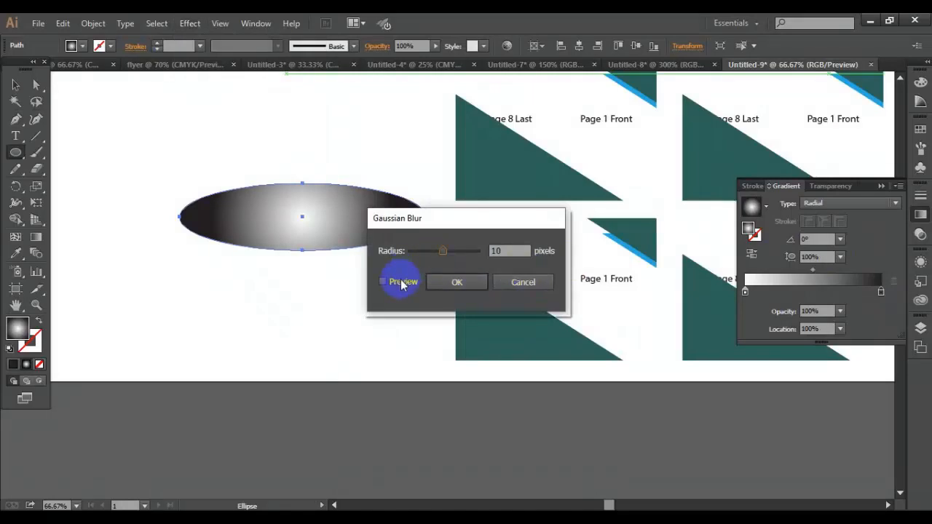
pyautogui.moveTo(443, 250); pyautogui.dragTo(459, 264)
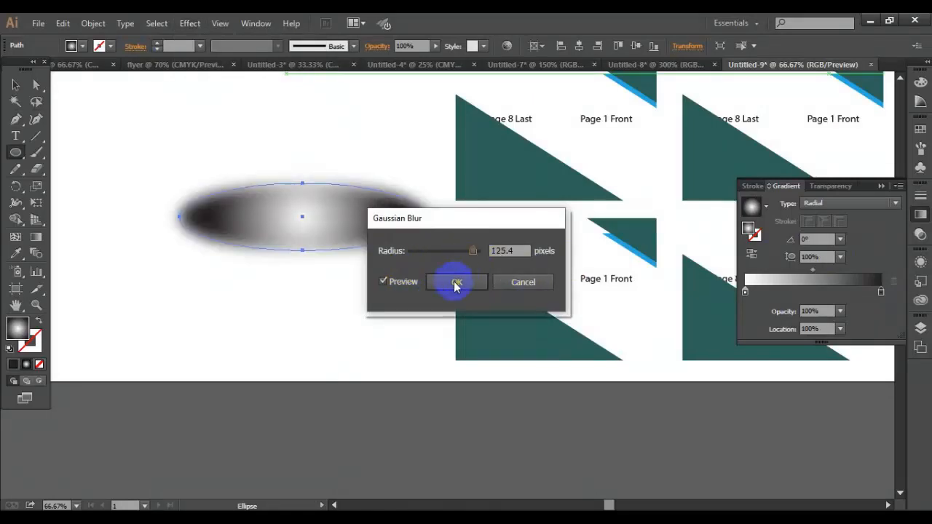
pyautogui.click(451, 282)
# - Flatten the blurred ellipse onto the bottom edge of the upper-left cover and send it backward
pyautogui.click(16, 85)
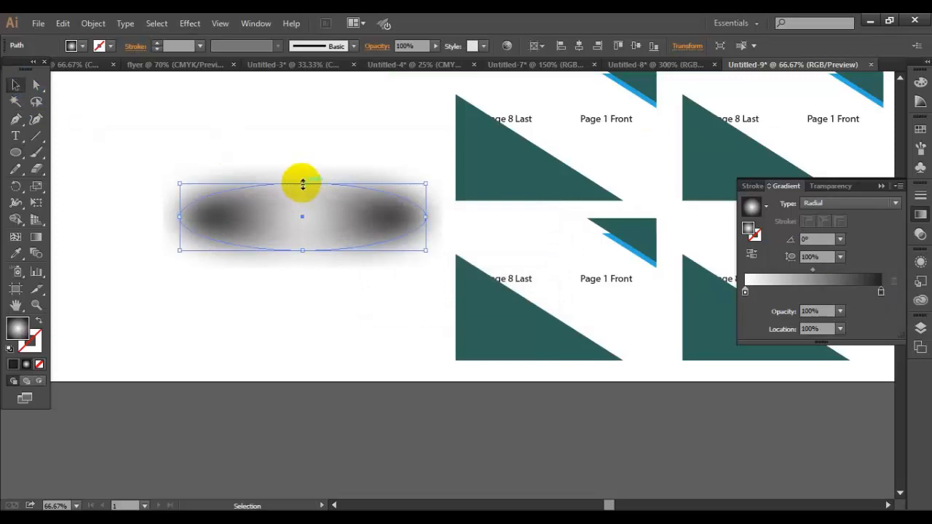
pyautogui.moveTo(302, 183); pyautogui.dragTo(584, 202)
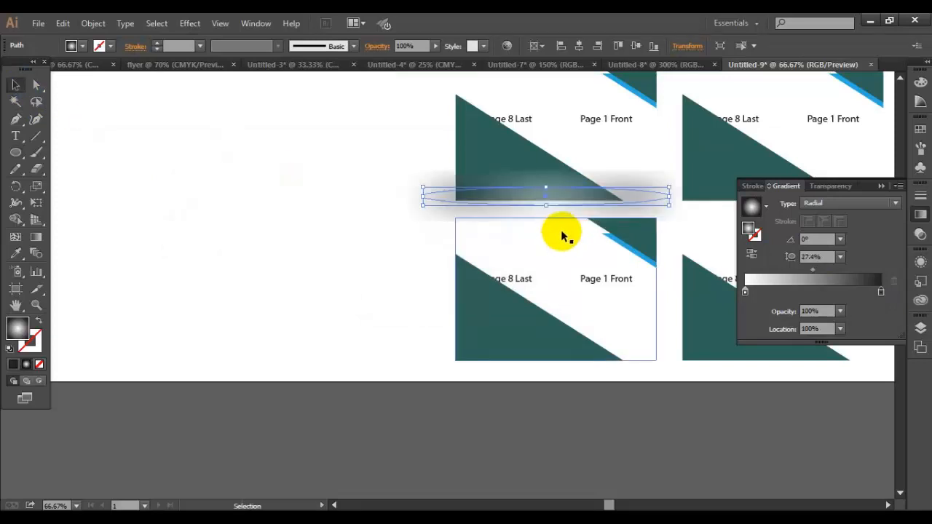
pyautogui.rightClick(537, 194)
pyautogui.moveTo(644, 384)
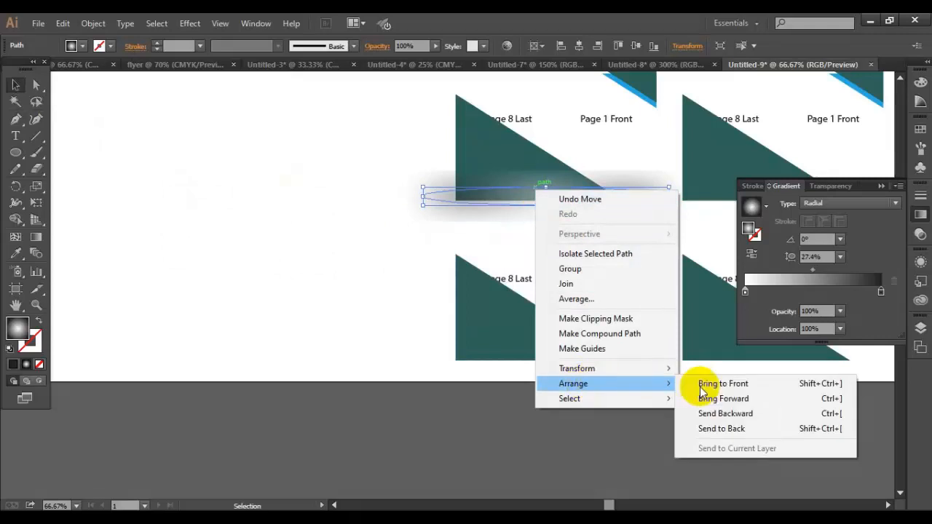
pyautogui.click(708, 414)
# - Bring the upper-left cover to the front so it overlaps the blurred ellipse
pyautogui.click(499, 146)
pyautogui.rightClick(499, 151)
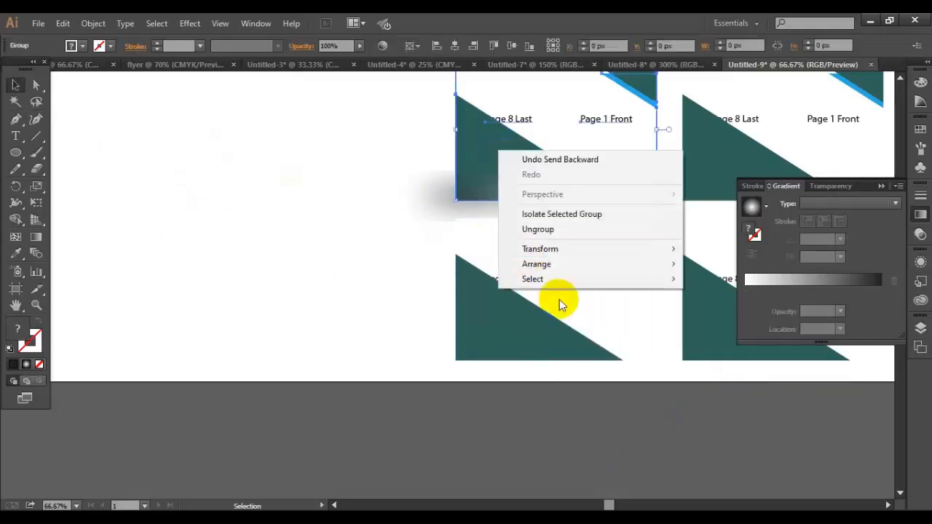
pyautogui.moveTo(666, 264)
pyautogui.click(695, 265)
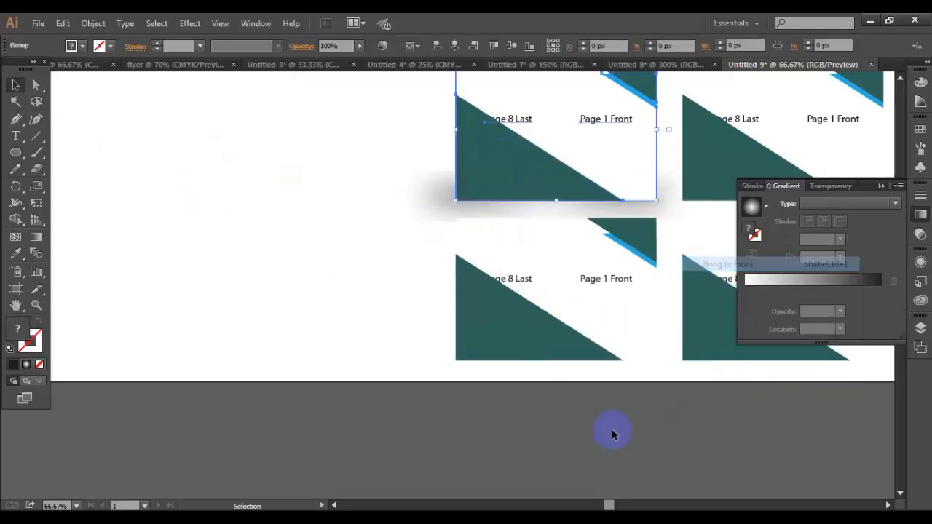
pyautogui.click(610, 427)
# - Narrow the blurred shadow to fit the upper-left cover's width, undoing the accidental move of the cover
pyautogui.click(575, 209)
pyautogui.moveTo(668, 191); pyautogui.dragTo(644, 205)
pyautogui.moveTo(565, 201); pyautogui.dragTo(568, 205)
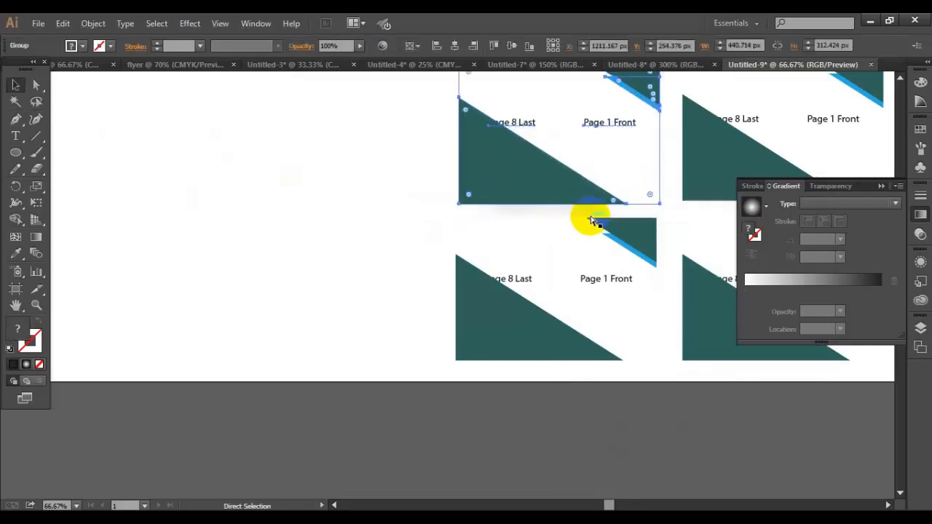
pyautogui.hotkey('ctrl', 'z')
# - Nudge the upper-left cover slightly upward and adjust the shadow's position and width beneath it
pyautogui.scroll(2, 586, 210)
pyautogui.moveTo(555, 139); pyautogui.dragTo(556, 135)
pyautogui.moveTo(542, 204); pyautogui.dragTo(581, 212)
pyautogui.moveTo(659, 198); pyautogui.dragTo(687, 211)
pyautogui.click(508, 244)
pyautogui.scroll(-3, 586, 334)
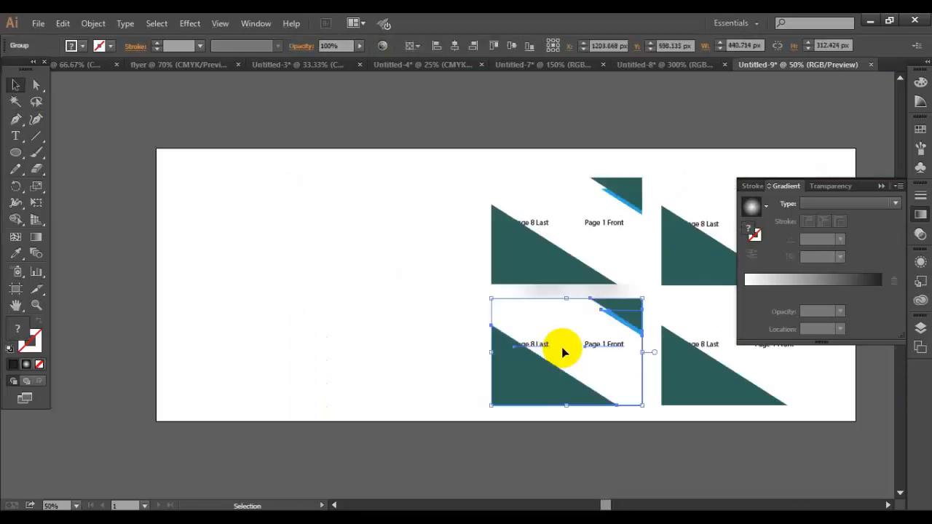
# - Widen the shadow so it spans nearly the whole bottom edge of the upper-left cover
pyautogui.click(507, 447)
pyautogui.click(584, 285)
pyautogui.click(587, 291)
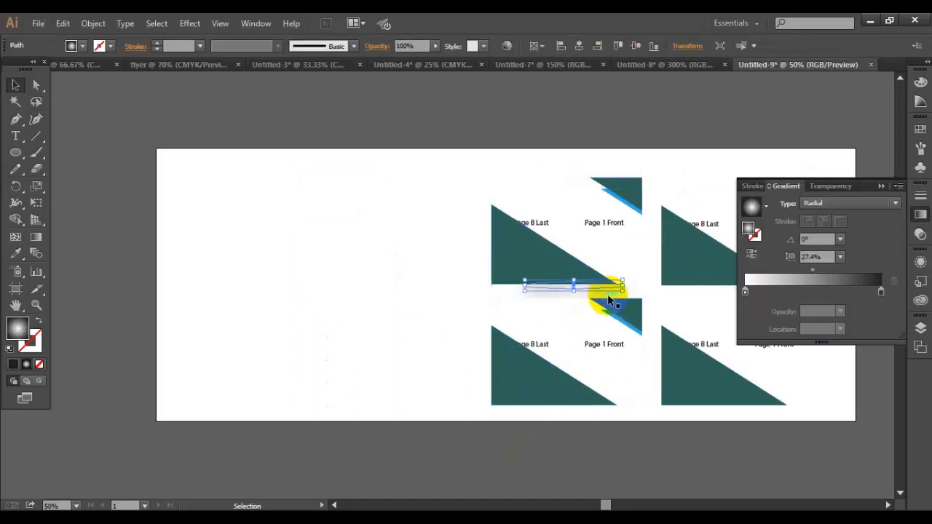
pyautogui.moveTo(619, 293); pyautogui.dragTo(643, 300)
pyautogui.click(593, 462)
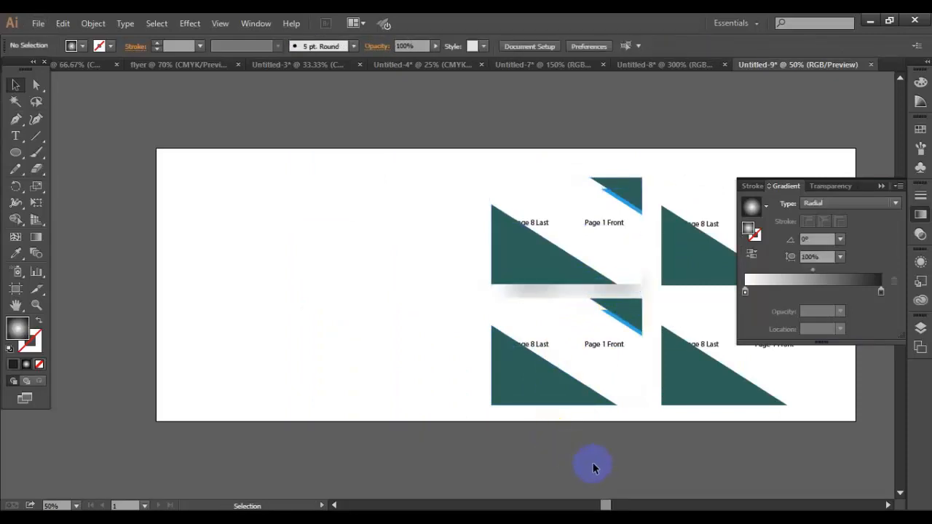
# - Review the shadowed cover and the objects inside Layer 1, and look over the Untitled-7 and Untitled-3 documents
pyautogui.scroll(-1, 599, 455)
pyautogui.scroll(1, 601, 447)
pyautogui.scroll(-1, 598, 444)
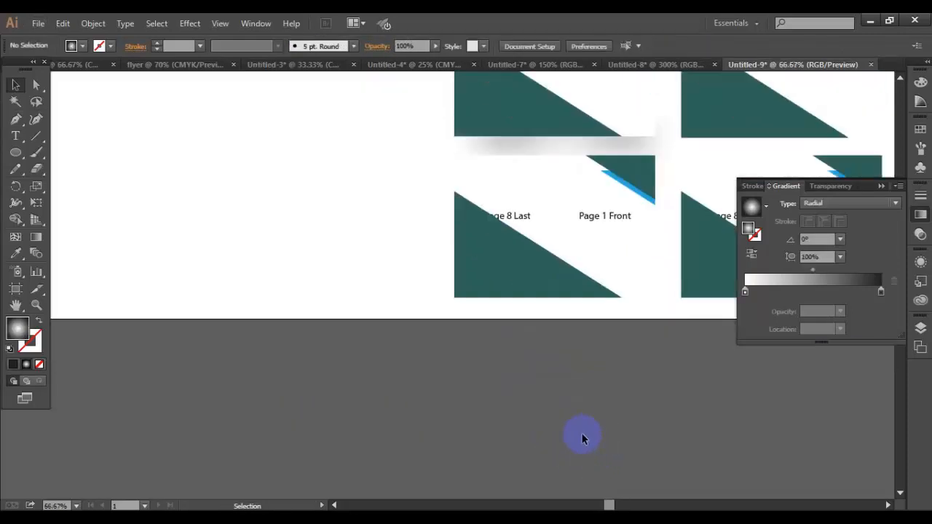
pyautogui.scroll(-2, 581, 436)
pyautogui.scroll(-1, 571, 430)
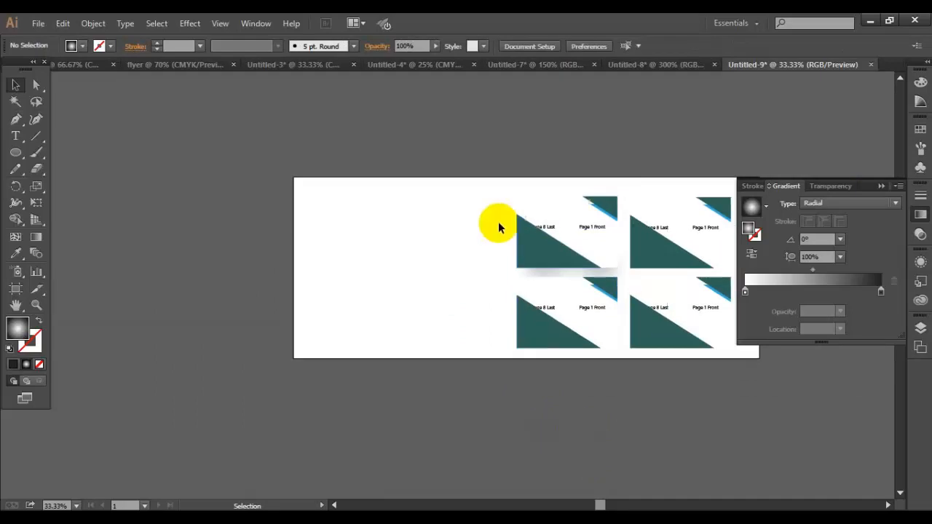
pyautogui.click(38, 23)
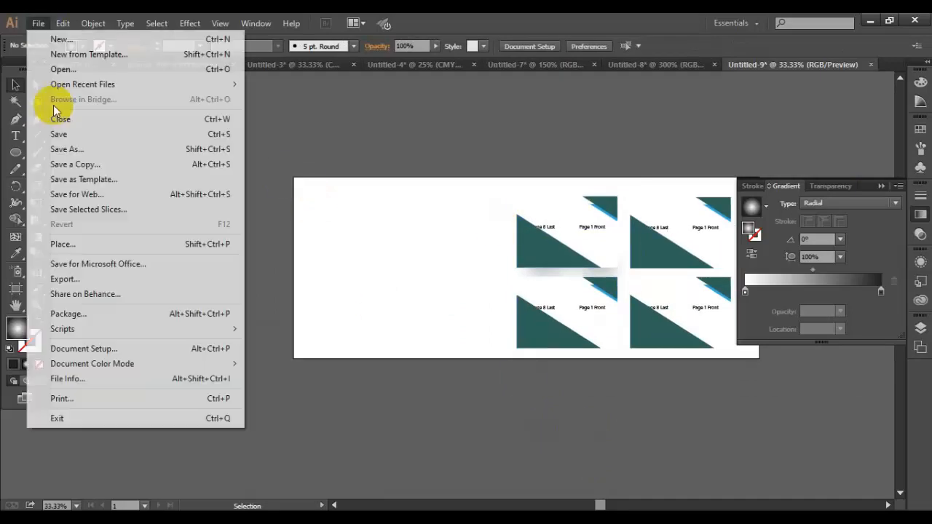
pyautogui.click(579, 238)
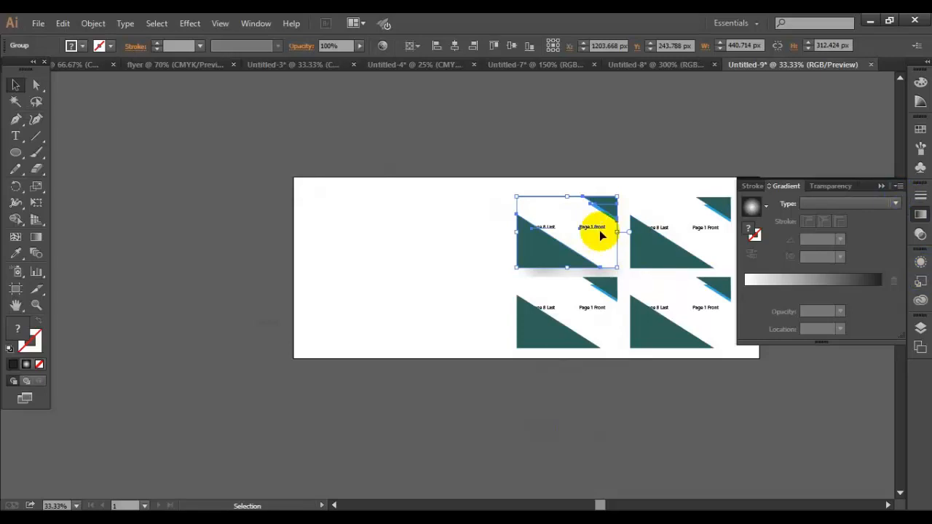
pyautogui.click(921, 331)
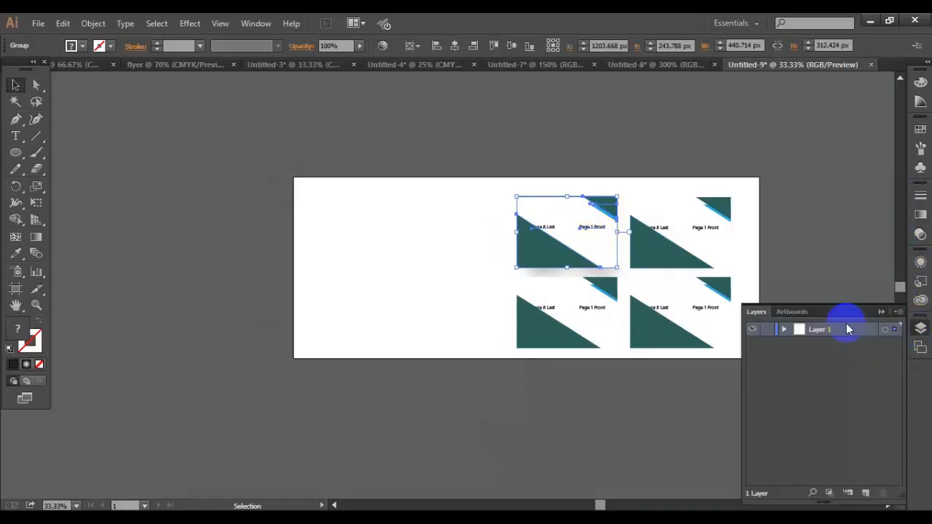
pyautogui.click(784, 329)
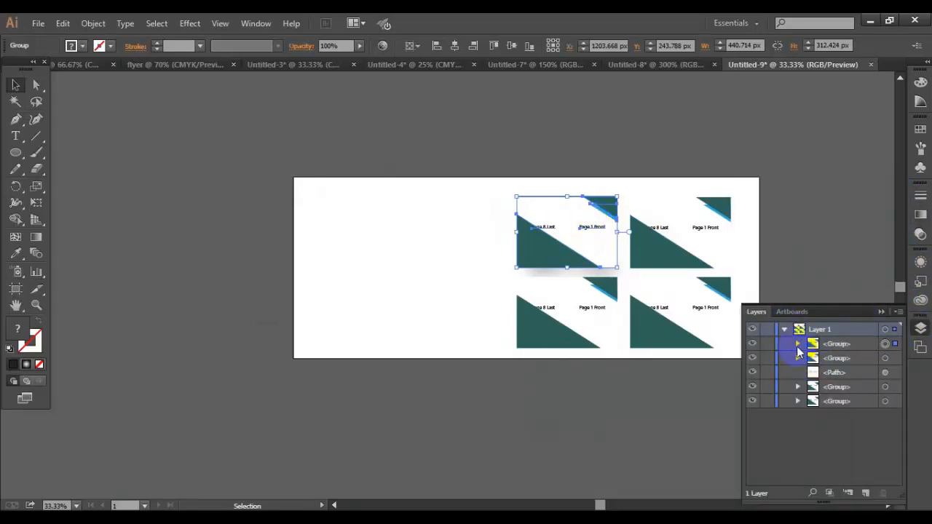
pyautogui.click(507, 66)
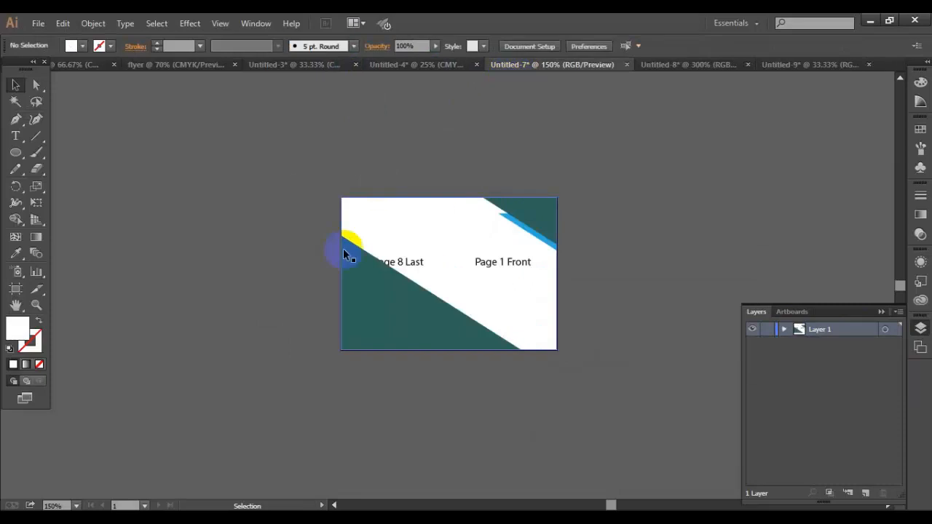
pyautogui.click(304, 65)
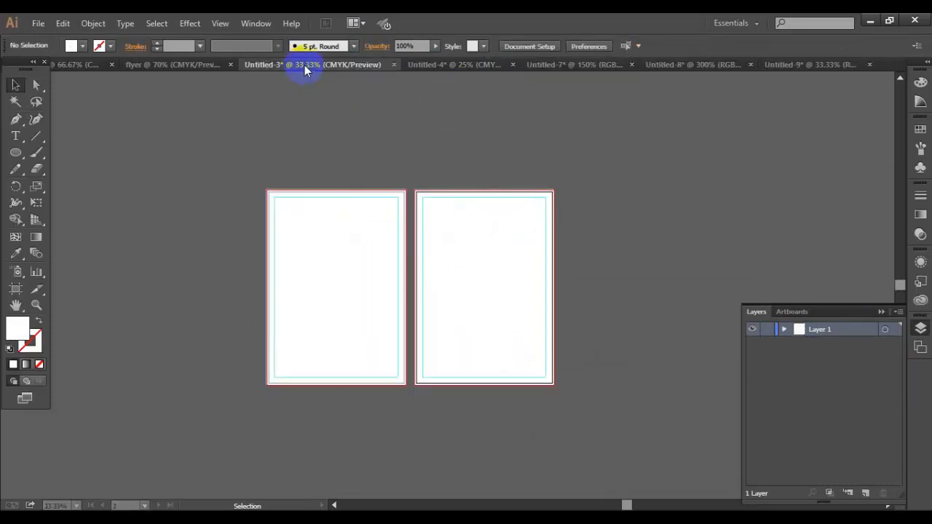
# - Return to Untitled-9, copy the upper-left cover into the empty left part of the artboard and enlarge the copy
pyautogui.click(830, 67)
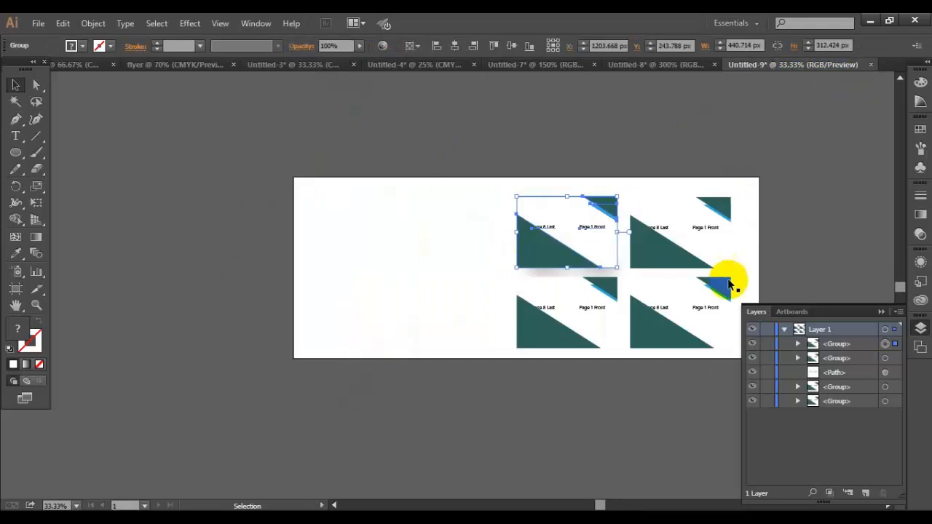
pyautogui.moveTo(582, 260); pyautogui.dragTo(458, 271)
pyautogui.click(337, 211)
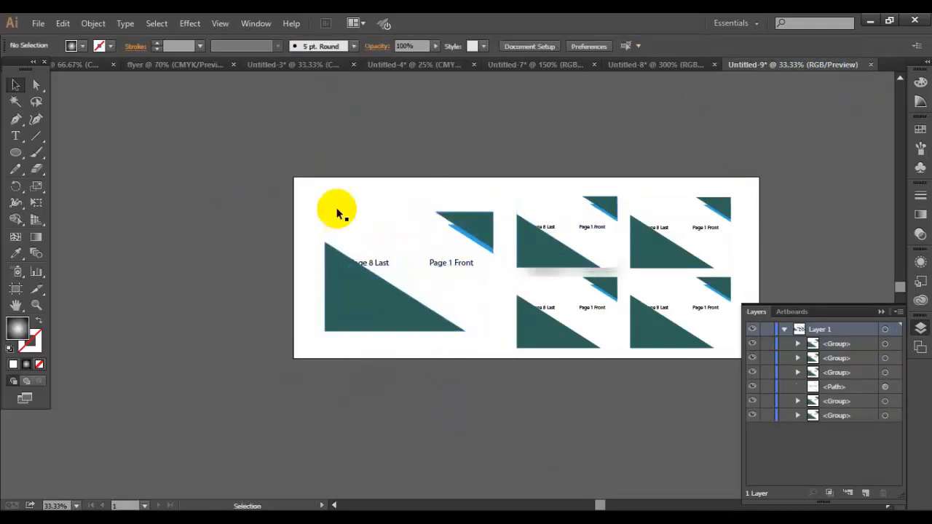
pyautogui.click(38, 23)
pyautogui.click(75, 151)
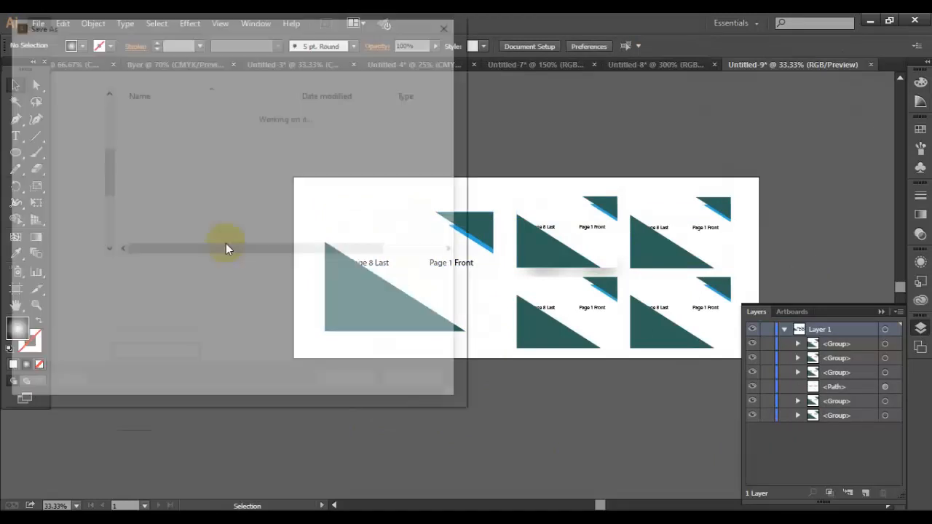
pyautogui.click(217, 291)
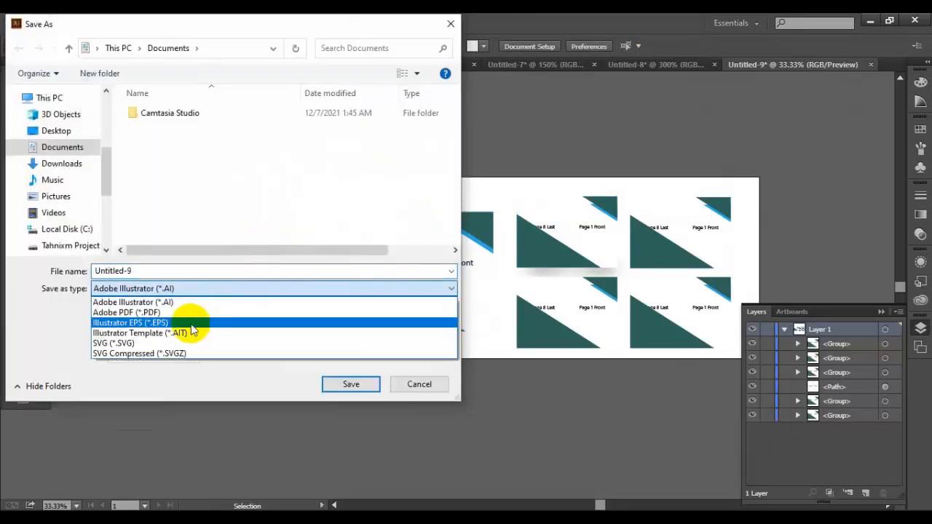
pyautogui.click(245, 322)
pyautogui.click(348, 384)
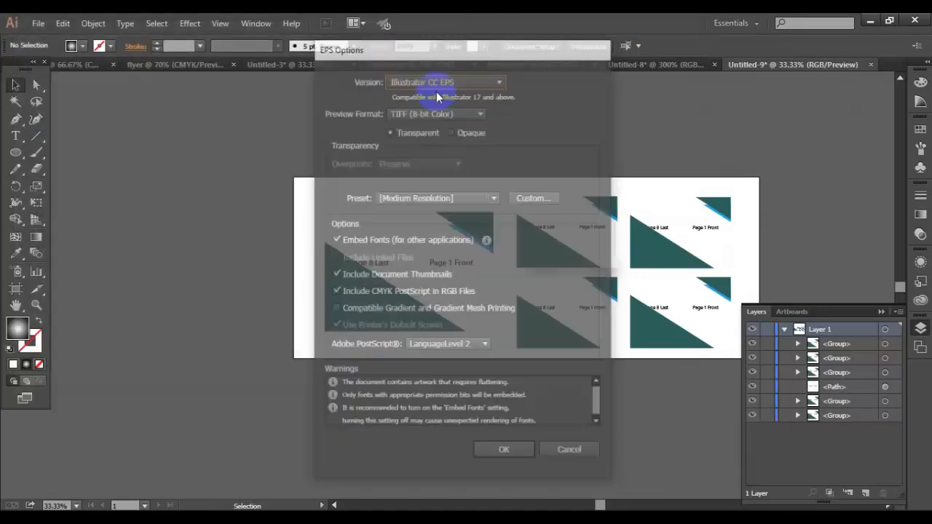
pyautogui.click(569, 453)
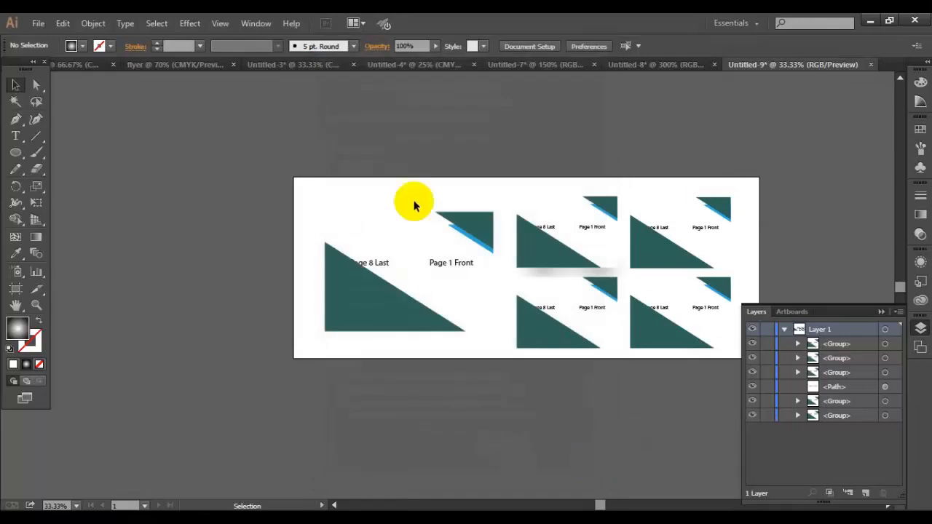